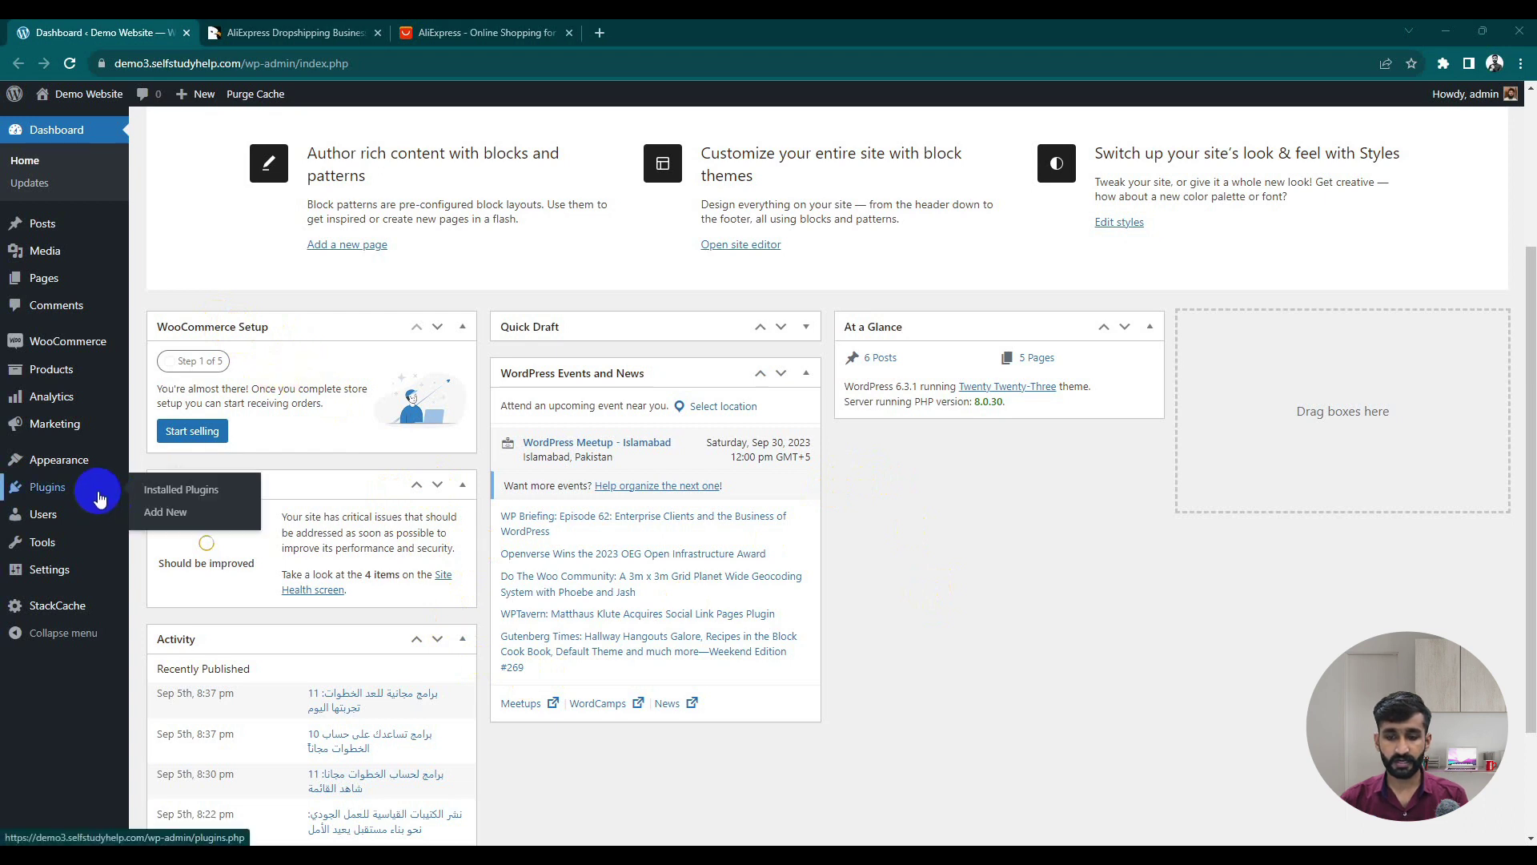
# - Install and activate the AliExpress Dropshipping with AliNext Lite plugin, found by searching the plugin directory for "ali2woo"
pyautogui.click(231, 501)
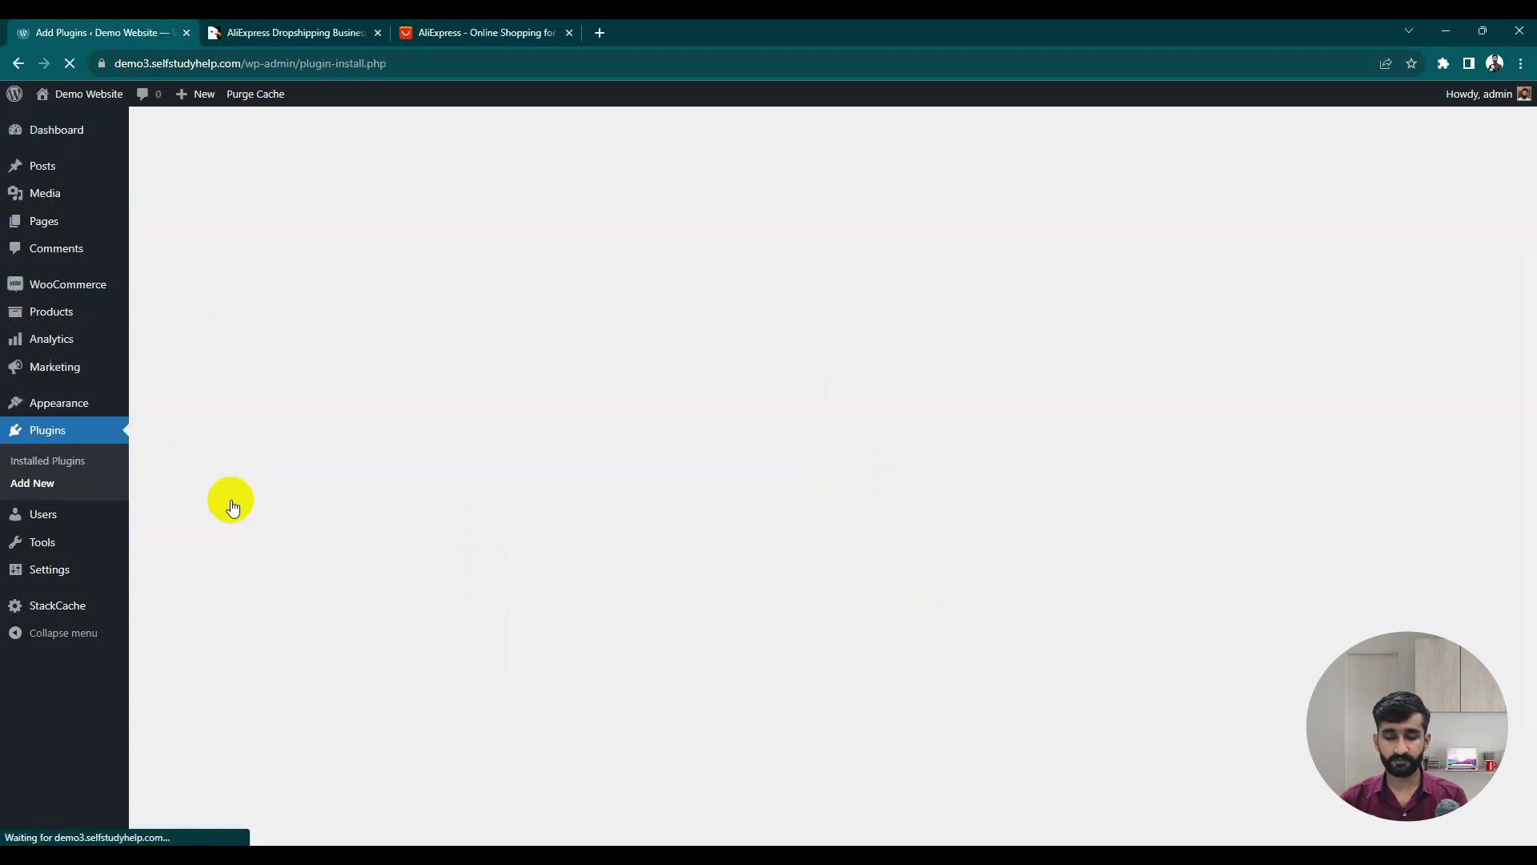
pyautogui.click(1409, 178)
pyautogui.write('ali2wo')
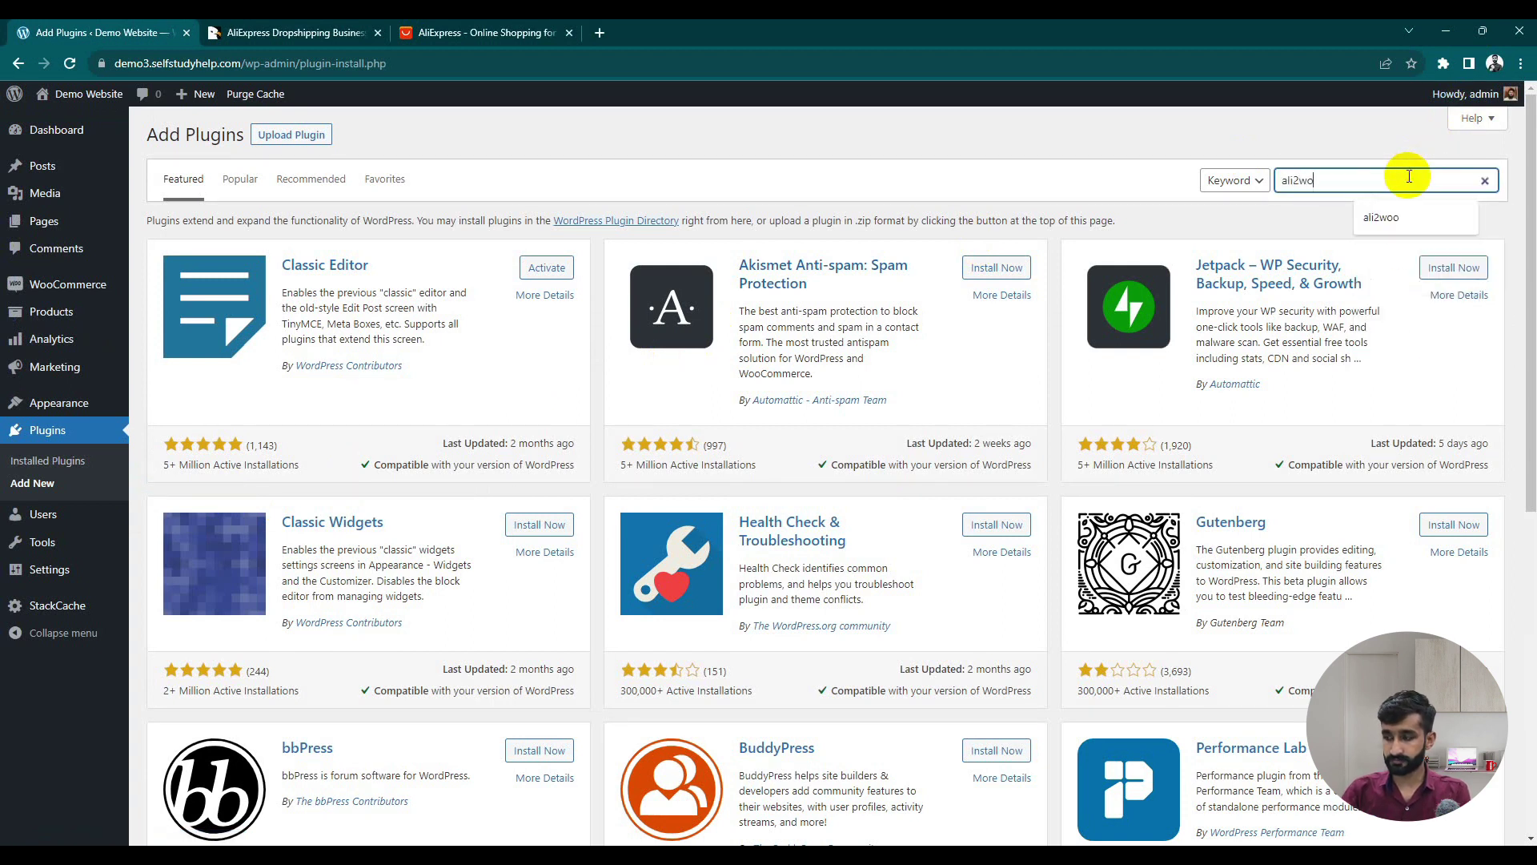
pyautogui.write('o')
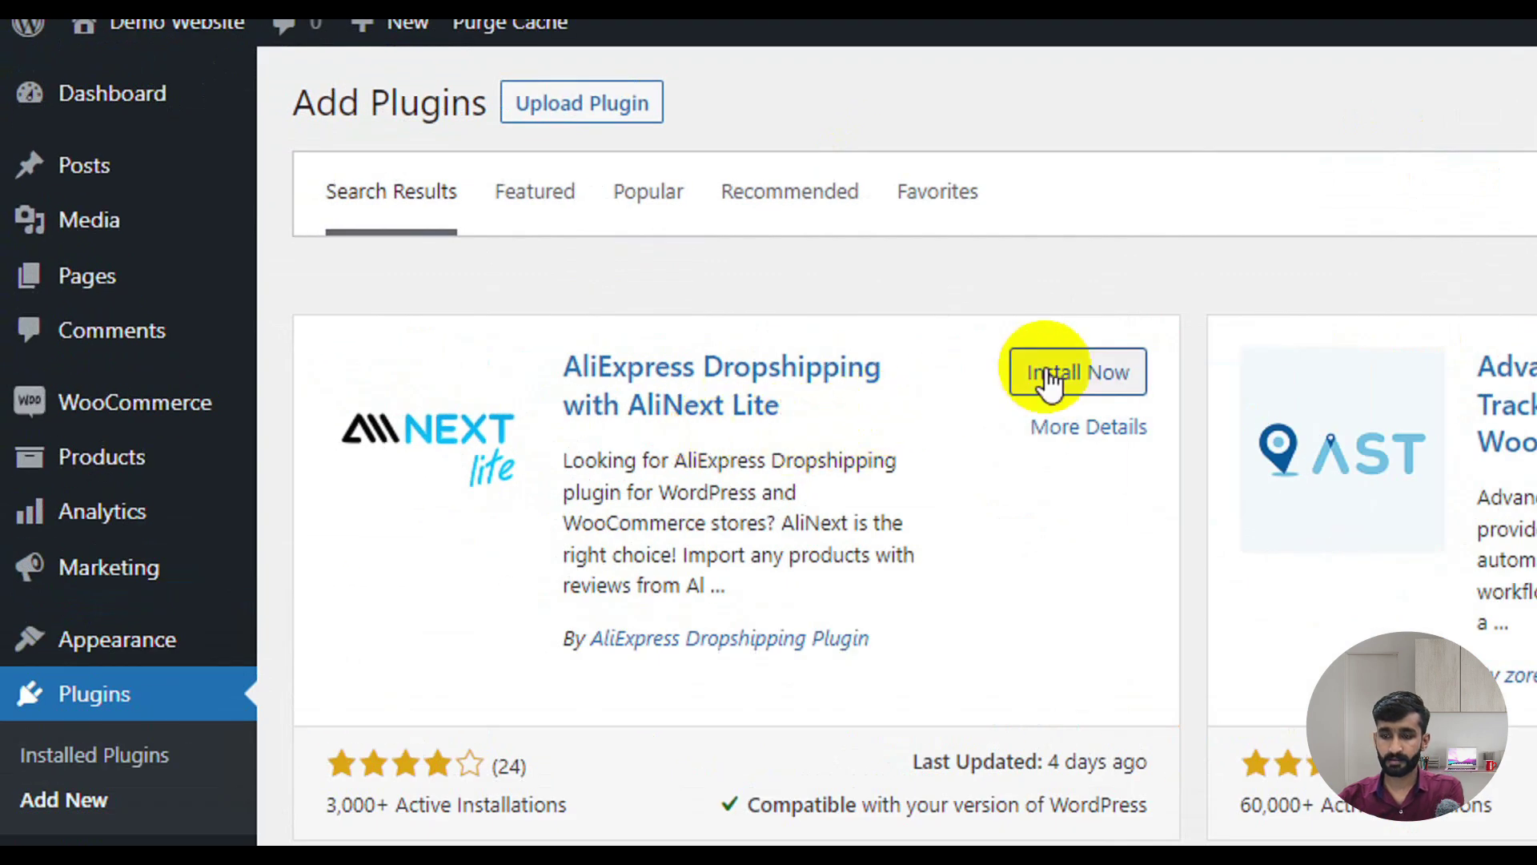
pyautogui.click(537, 272)
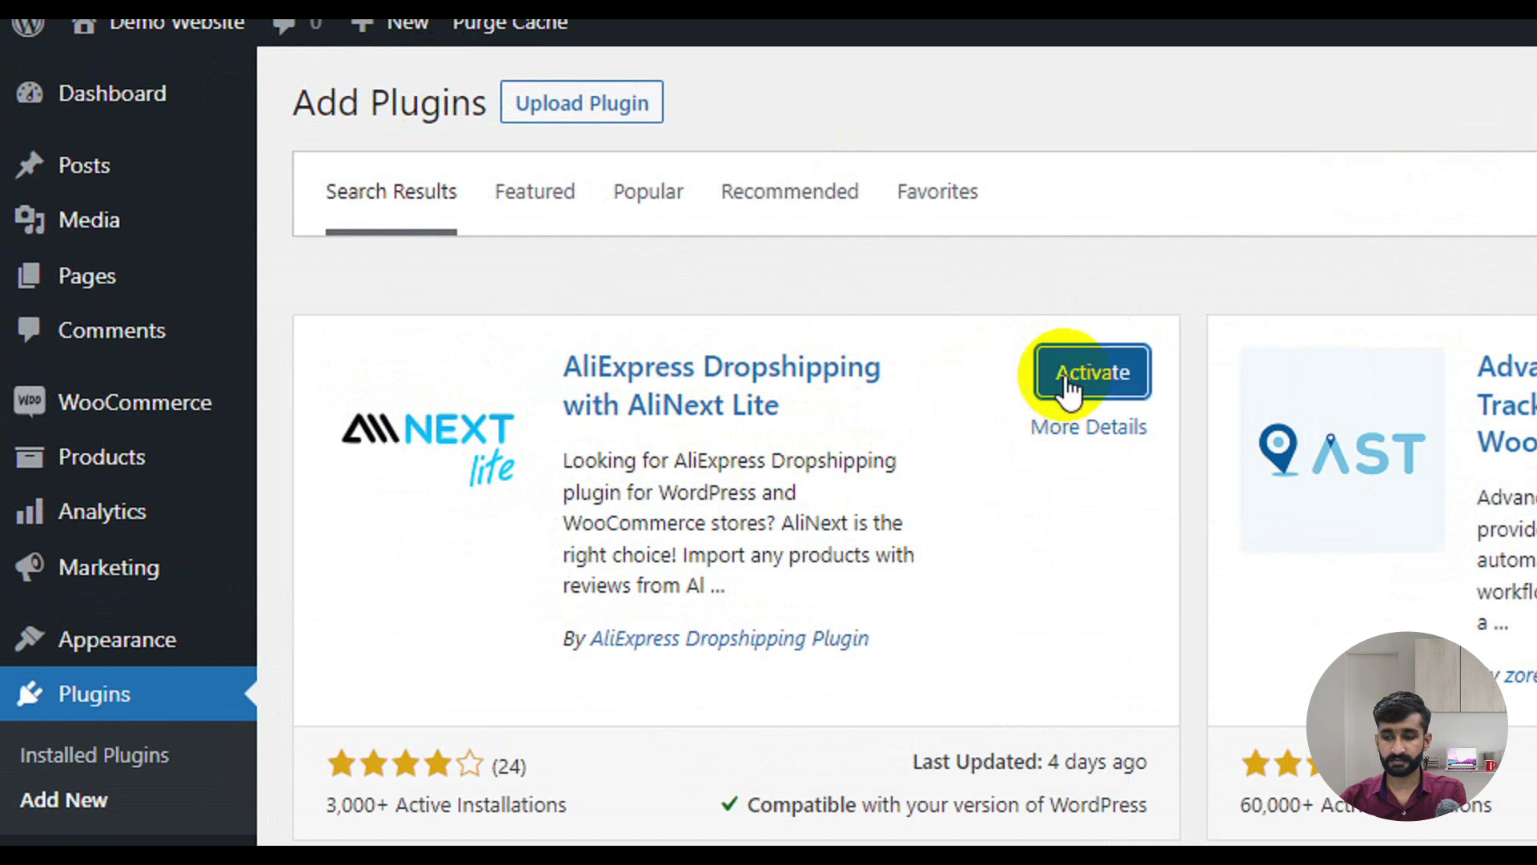
pyautogui.click(1070, 389)
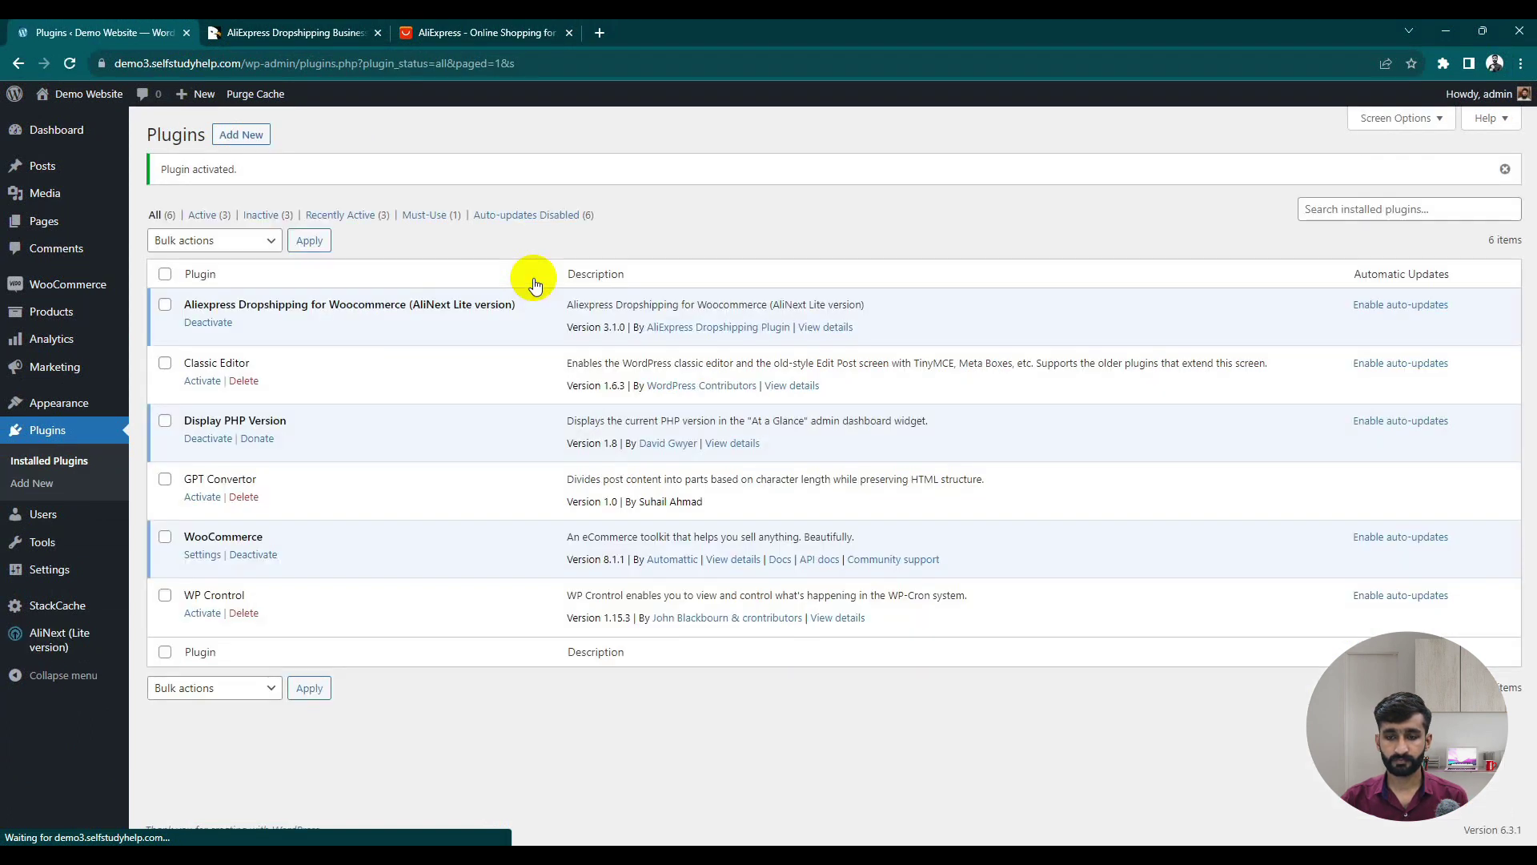
# - Open AliNext's product search page and load the WooCommerce products list in a separate browser tab
pyautogui.moveTo(48, 644)
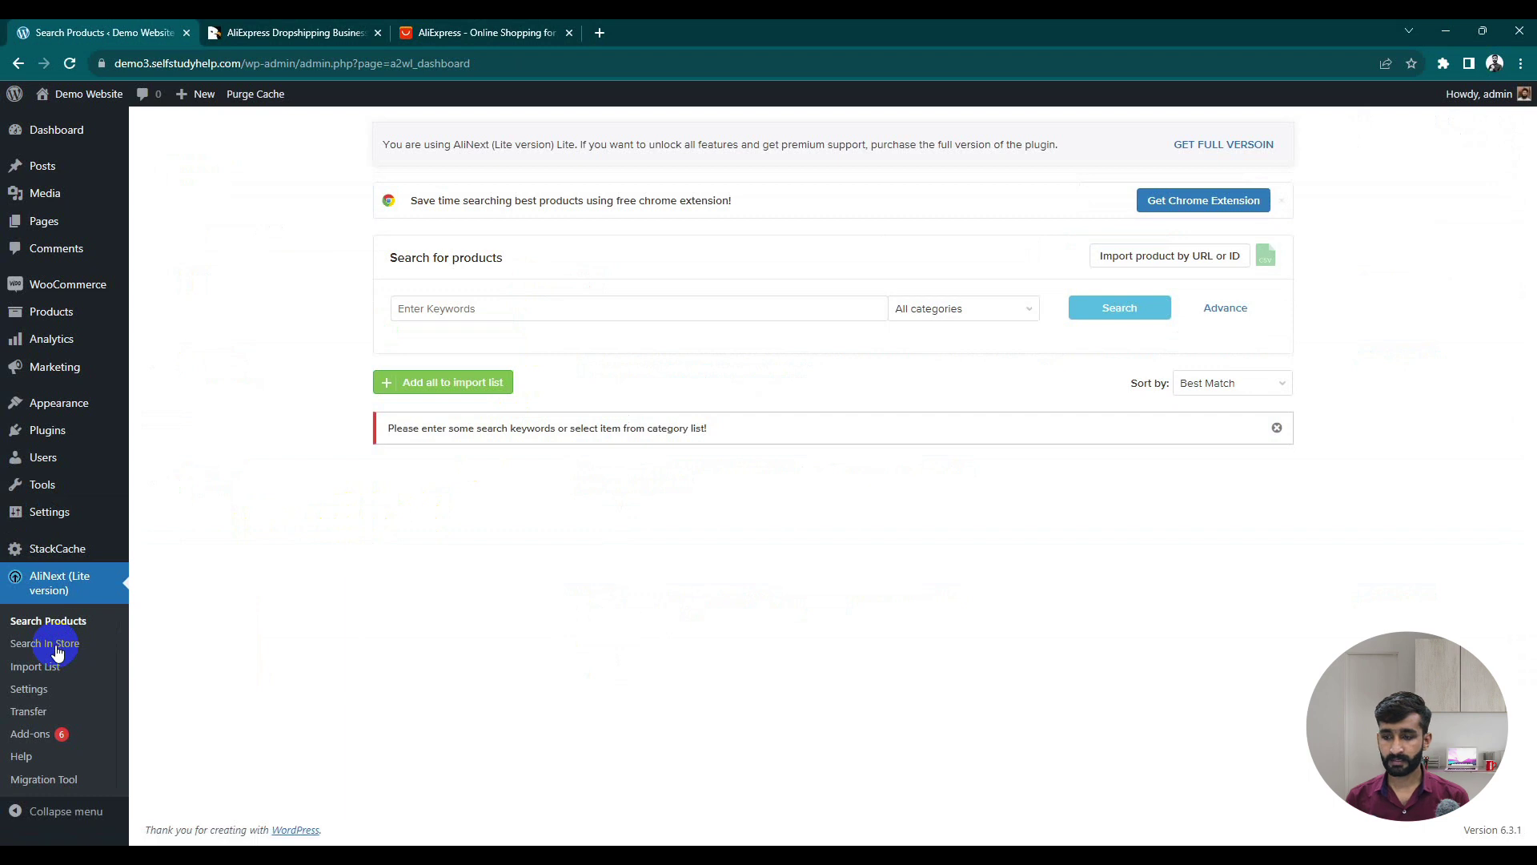
pyautogui.middleClick(91, 311)
pyautogui.click(316, 30)
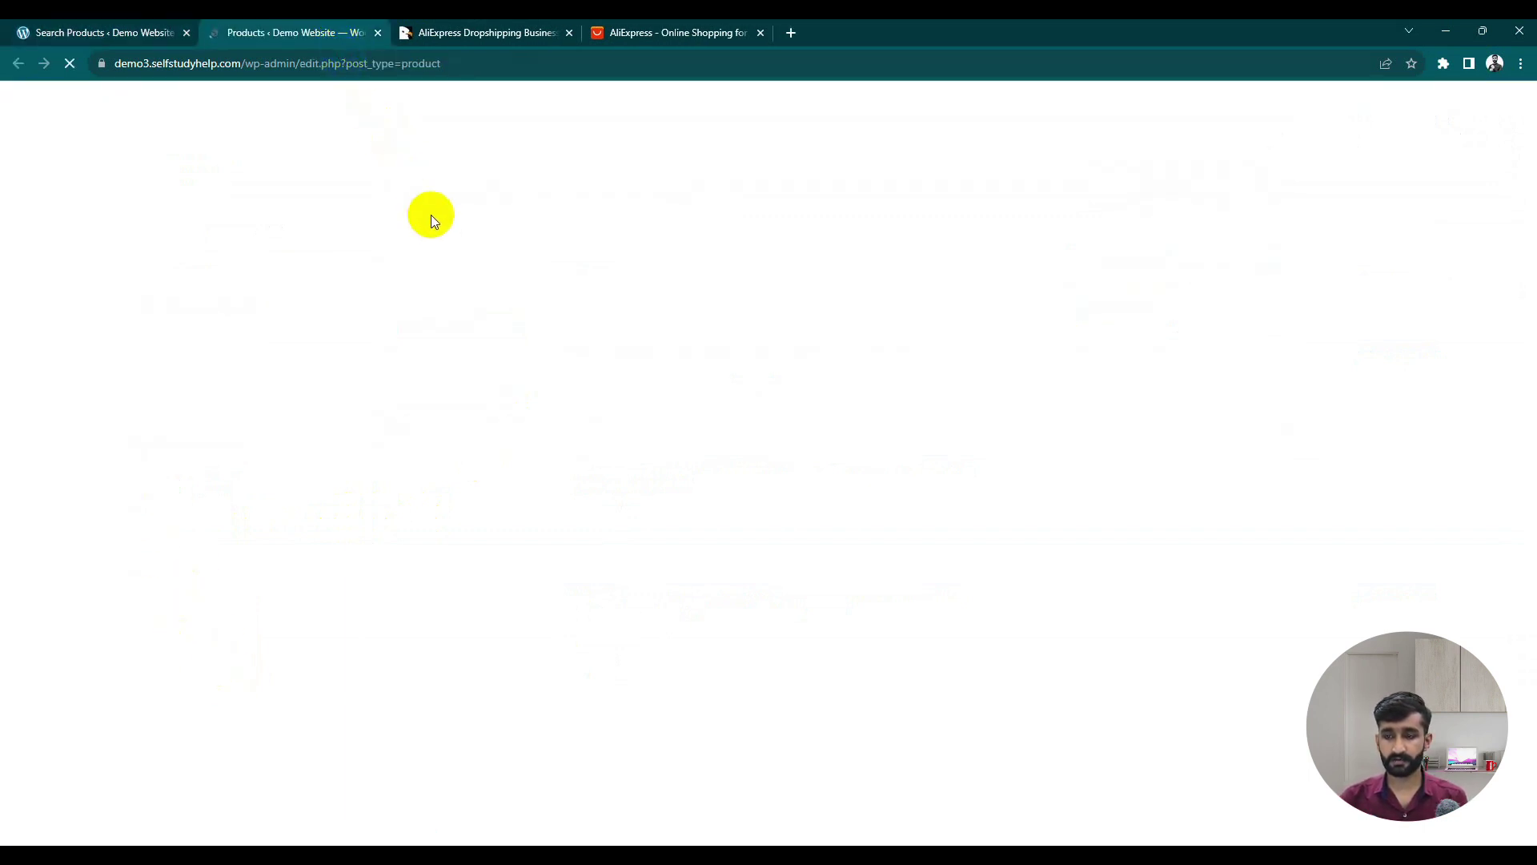
pyautogui.click(80, 32)
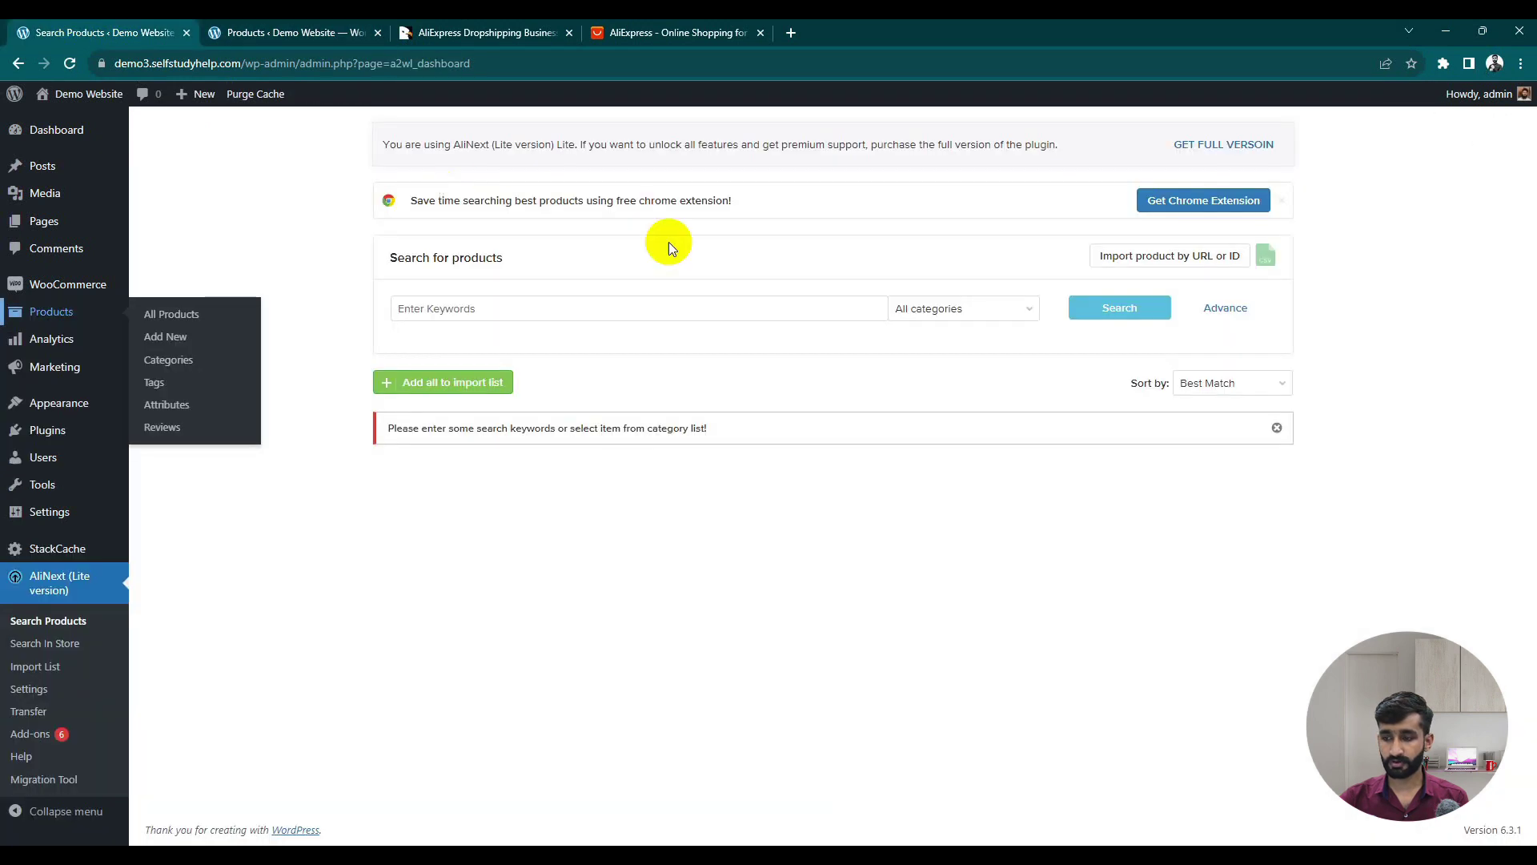
# - Search AliNext for "air buds" products across all categories
pyautogui.click(933, 310)
pyautogui.scroll(-5, 965, 464)
pyautogui.scroll(15, 969, 484)
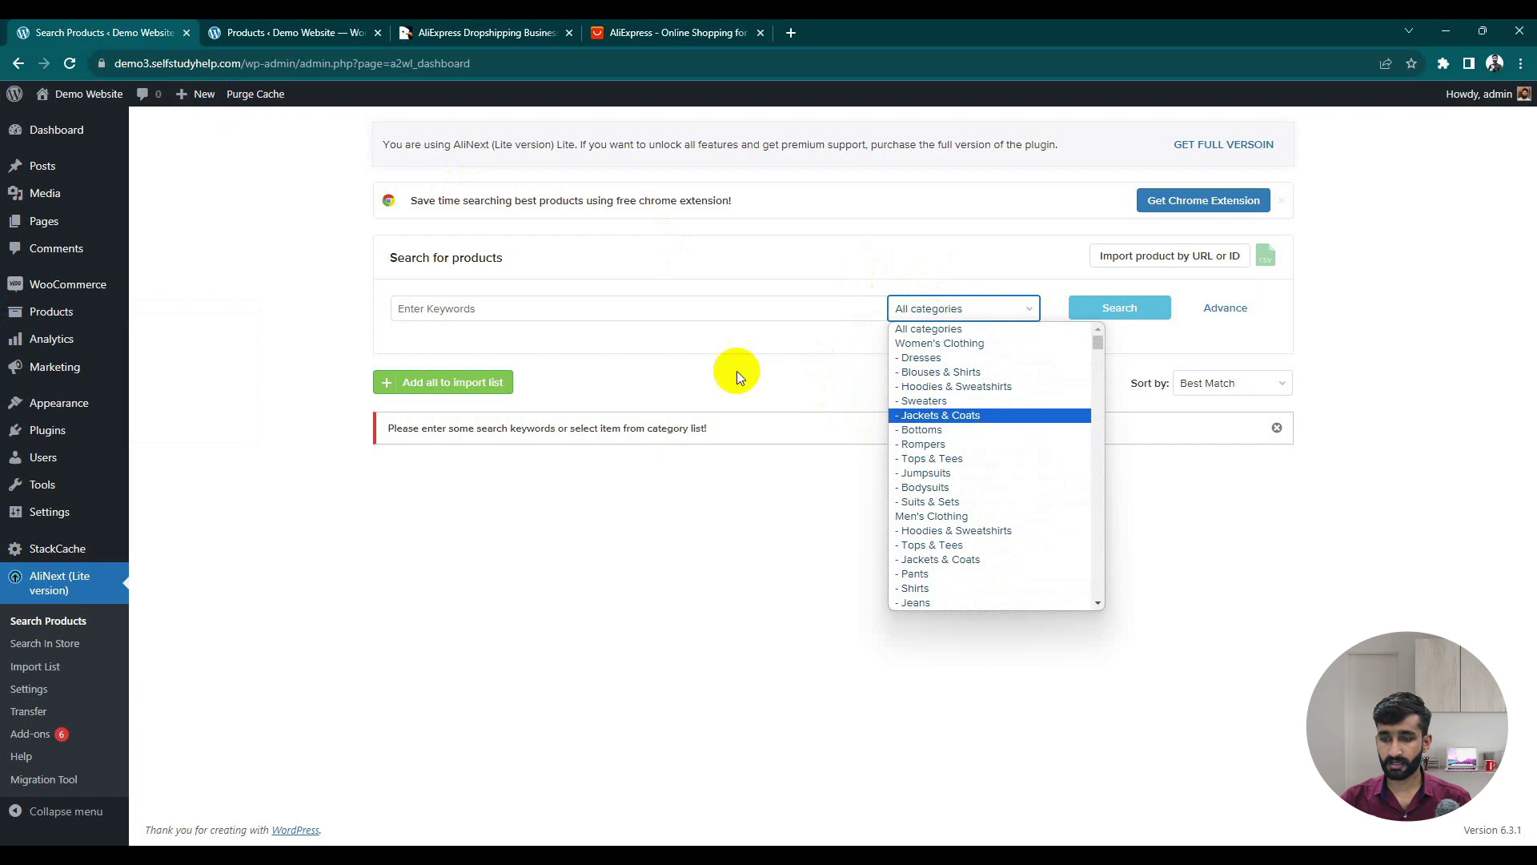
pyautogui.click(714, 336)
pyautogui.click(713, 319)
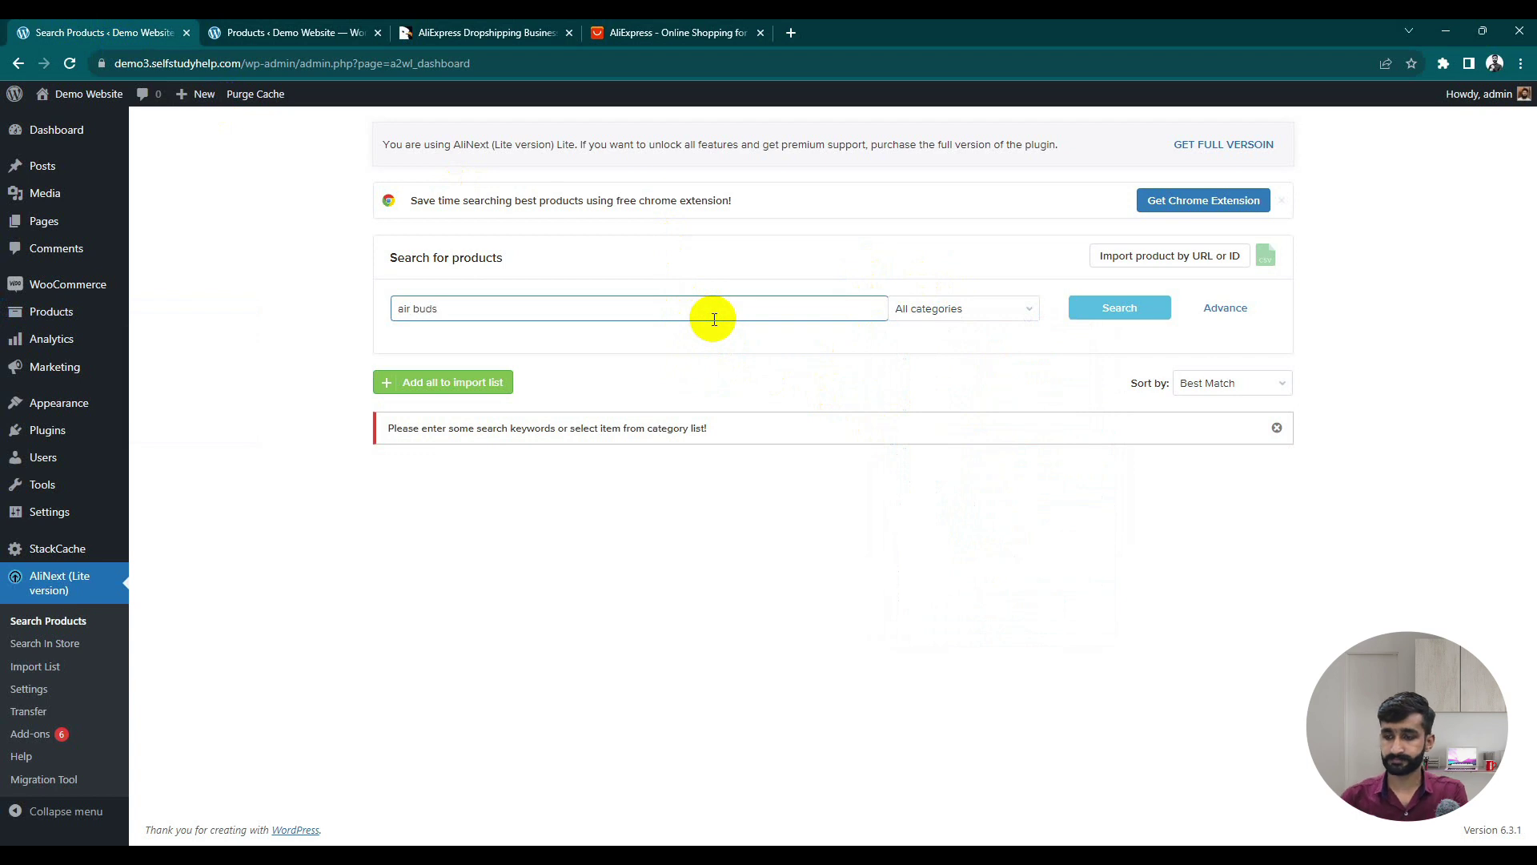
pyautogui.click(1127, 308)
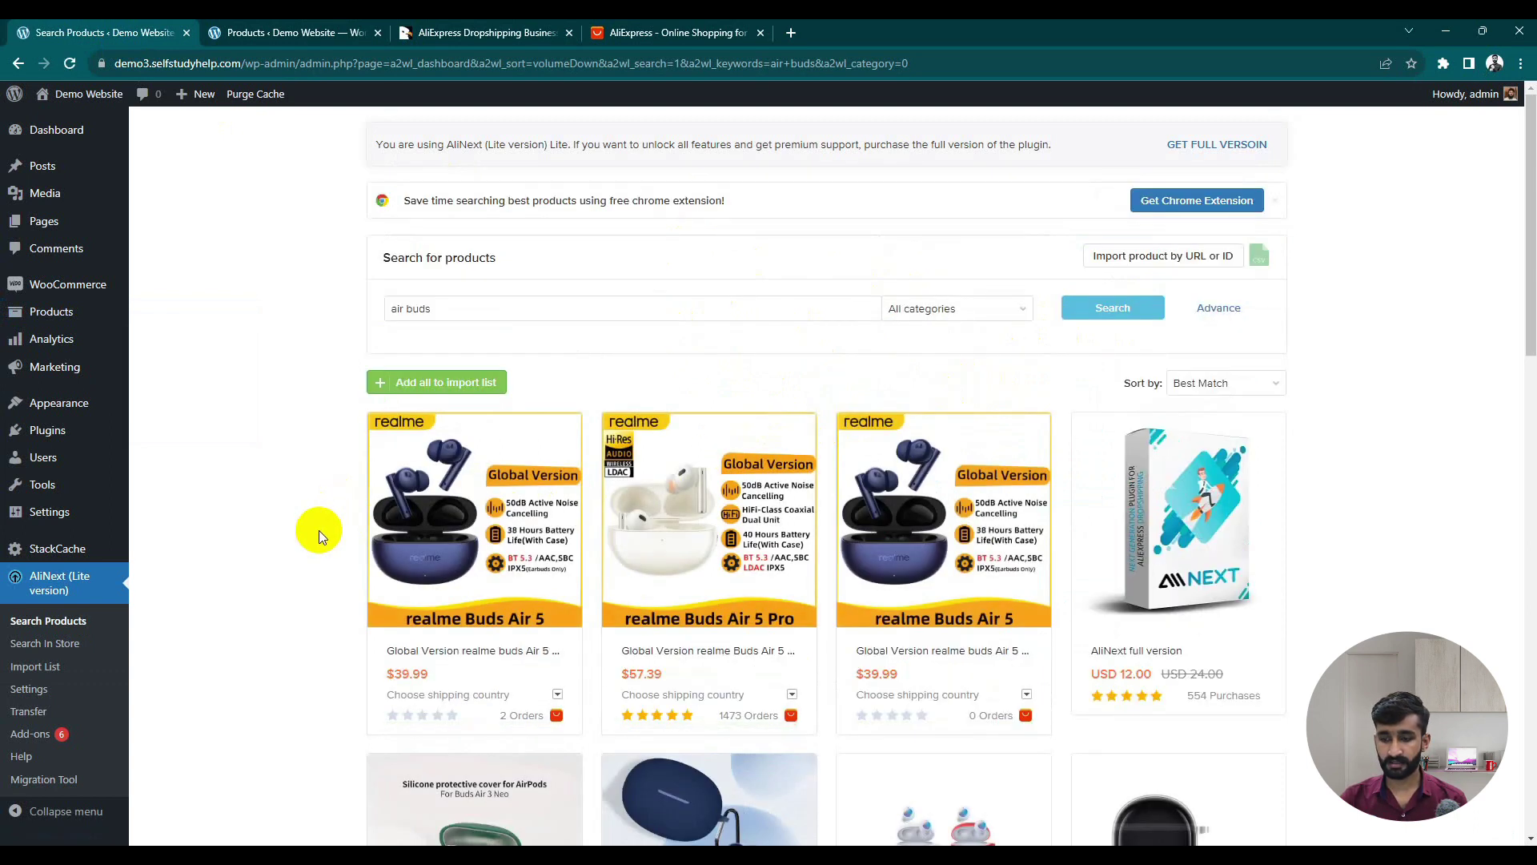
# - Look through the air buds results and add the first realme Buds Air 5 product to the import list
pyautogui.scroll(-5, 319, 530)
pyautogui.scroll(4, 324, 521)
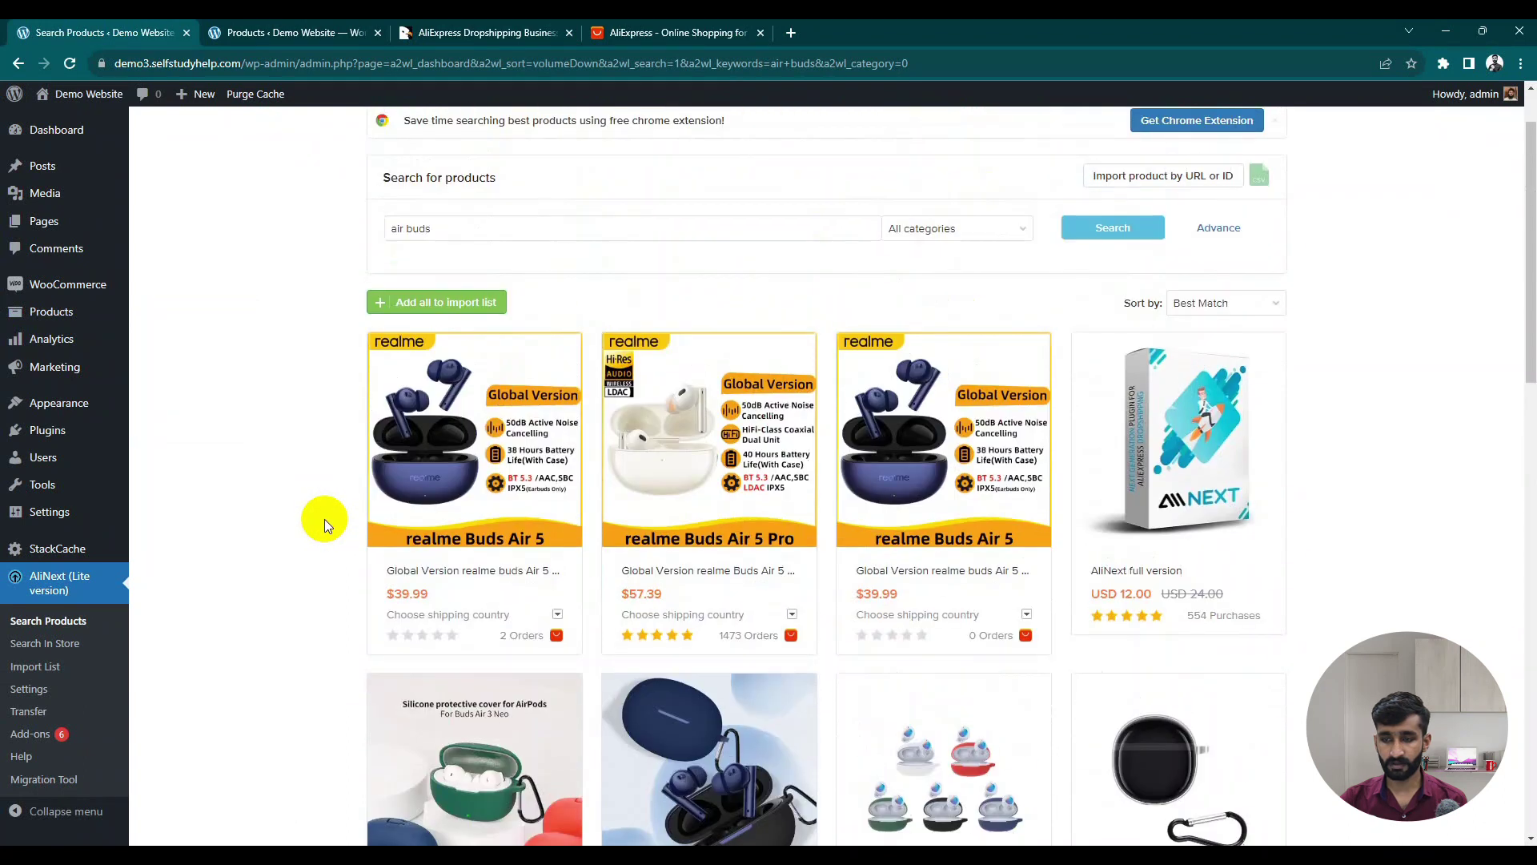
pyautogui.scroll(-1, 722, 512)
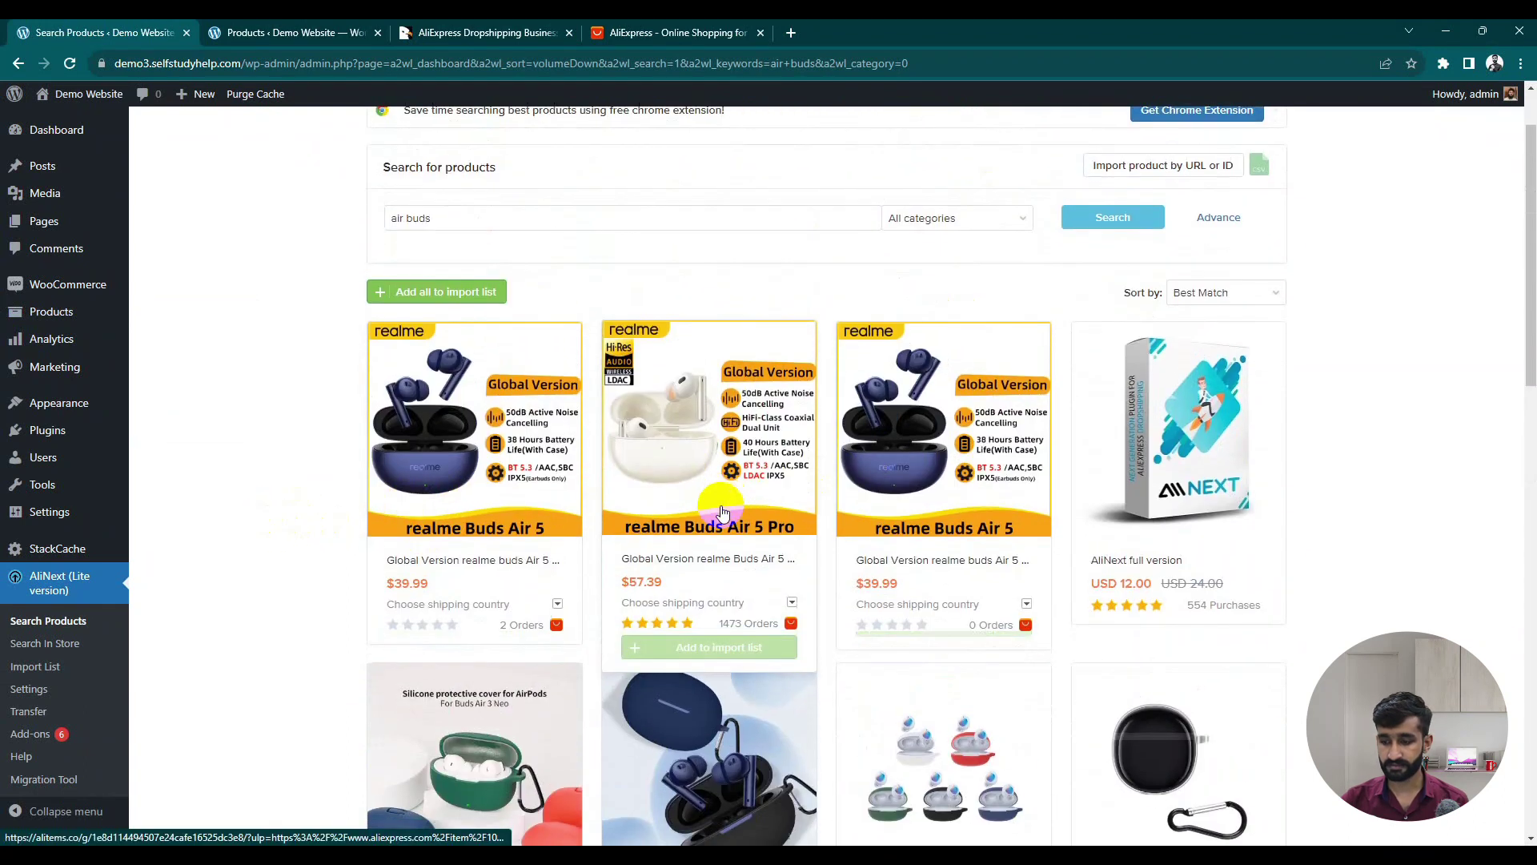
pyautogui.scroll(-3, 722, 513)
pyautogui.scroll(4, 532, 562)
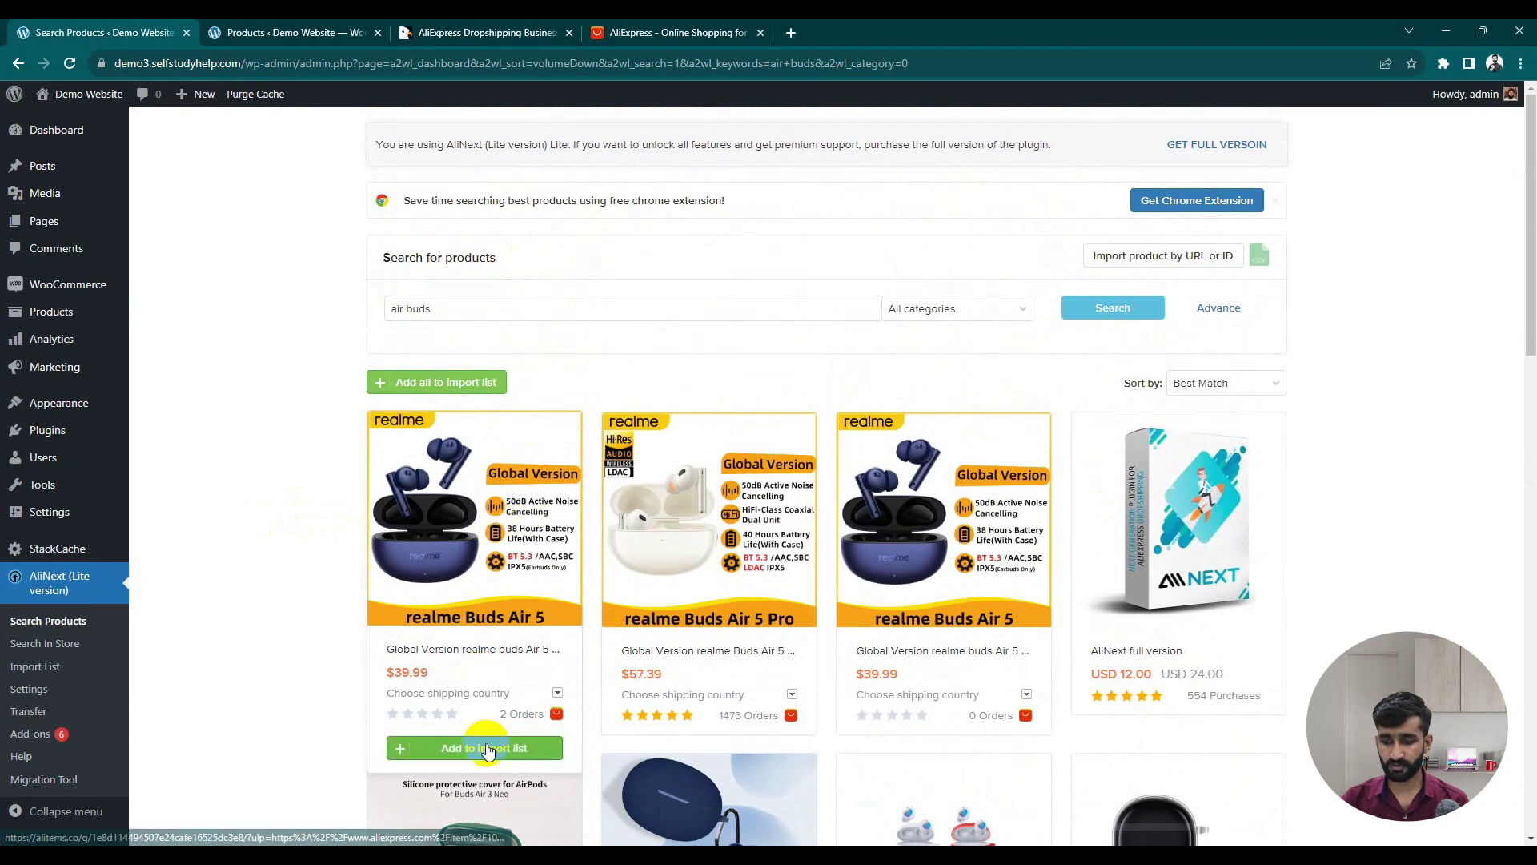
pyautogui.click(486, 748)
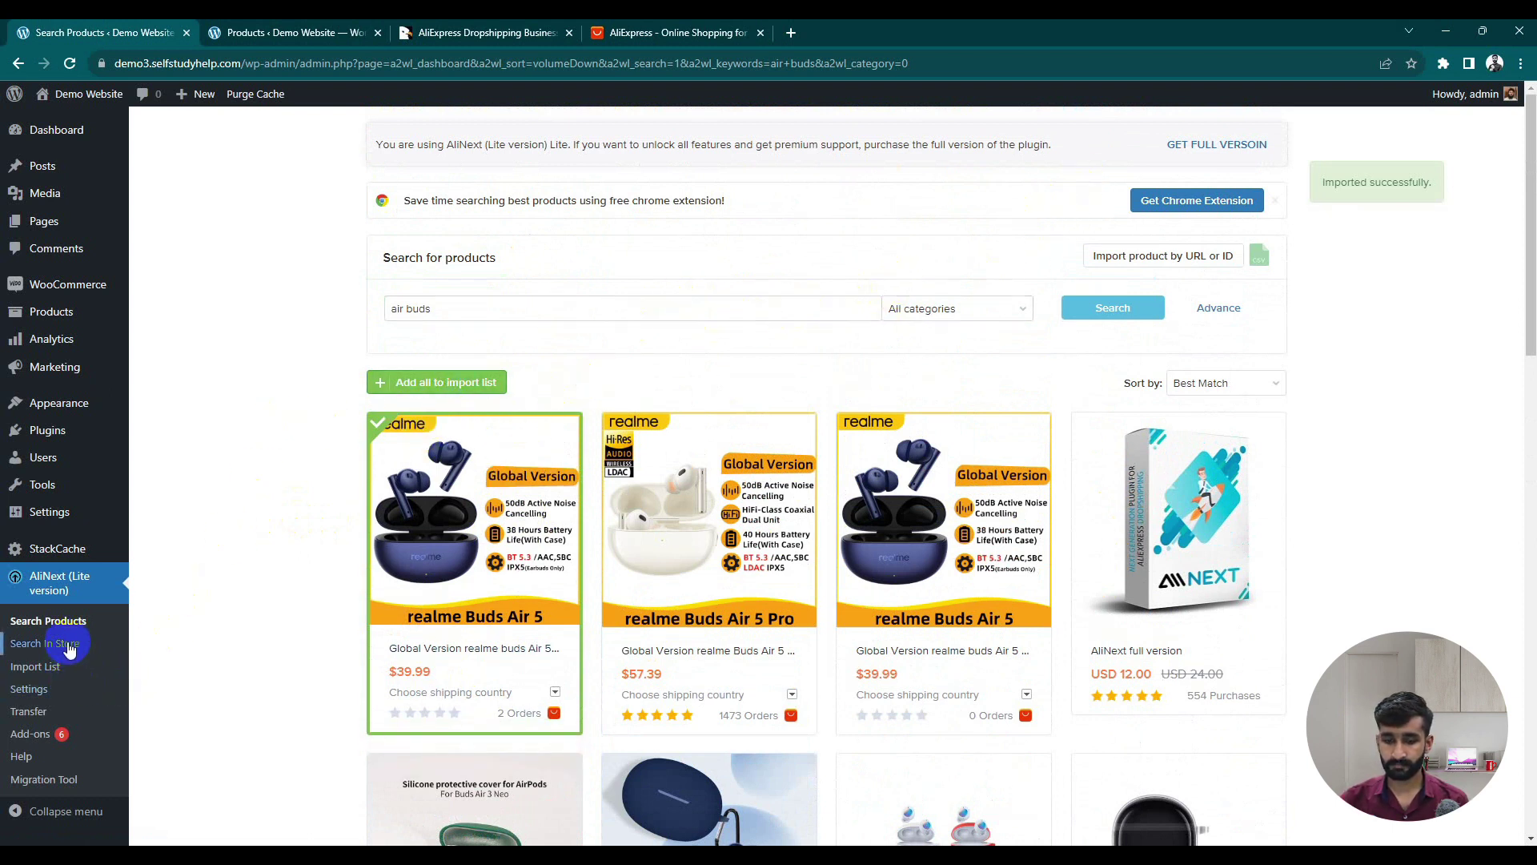
# - Reload the WooCommerce products list to check for imported items, and return to the AliNext search results
pyautogui.click(309, 32)
pyautogui.click(70, 64)
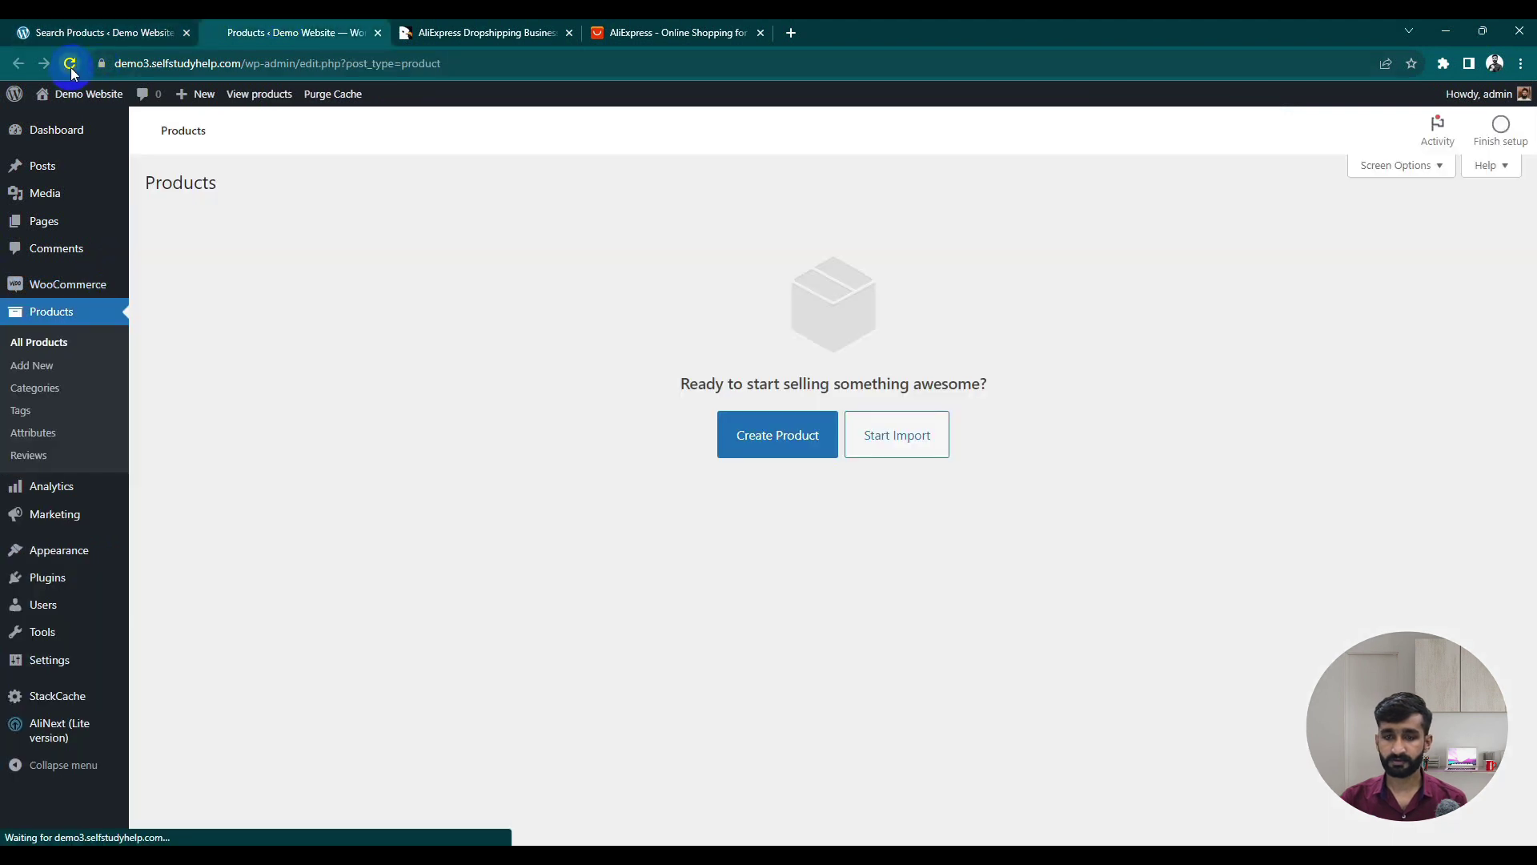
pyautogui.click(120, 32)
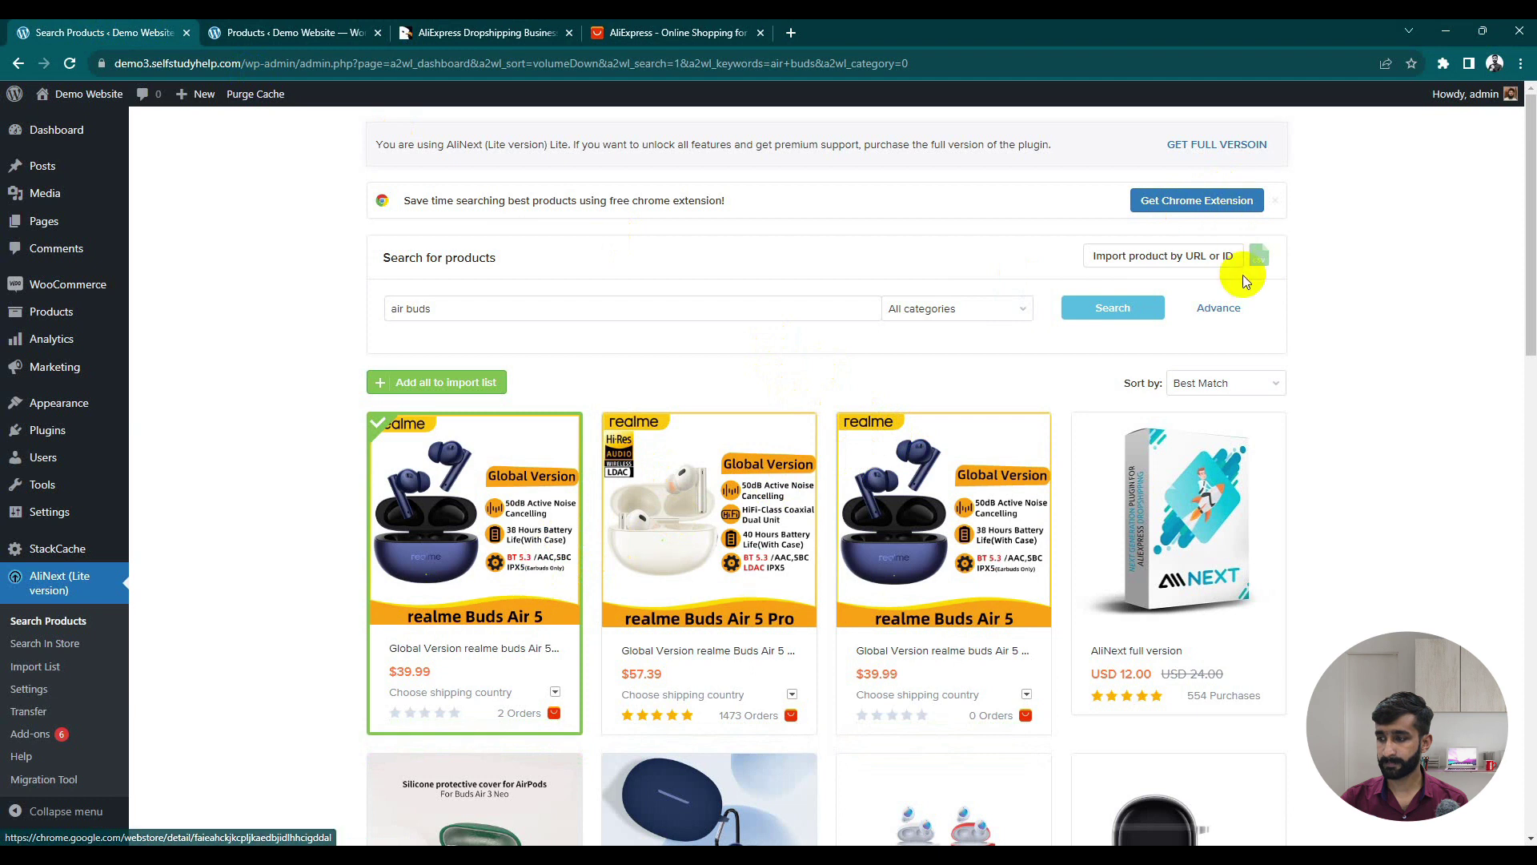
# - Add the Realme Buds Air 3 Neo case and the realme Buds Air 5 Pro earphones to the import list
pyautogui.scroll(-5, 1091, 384)
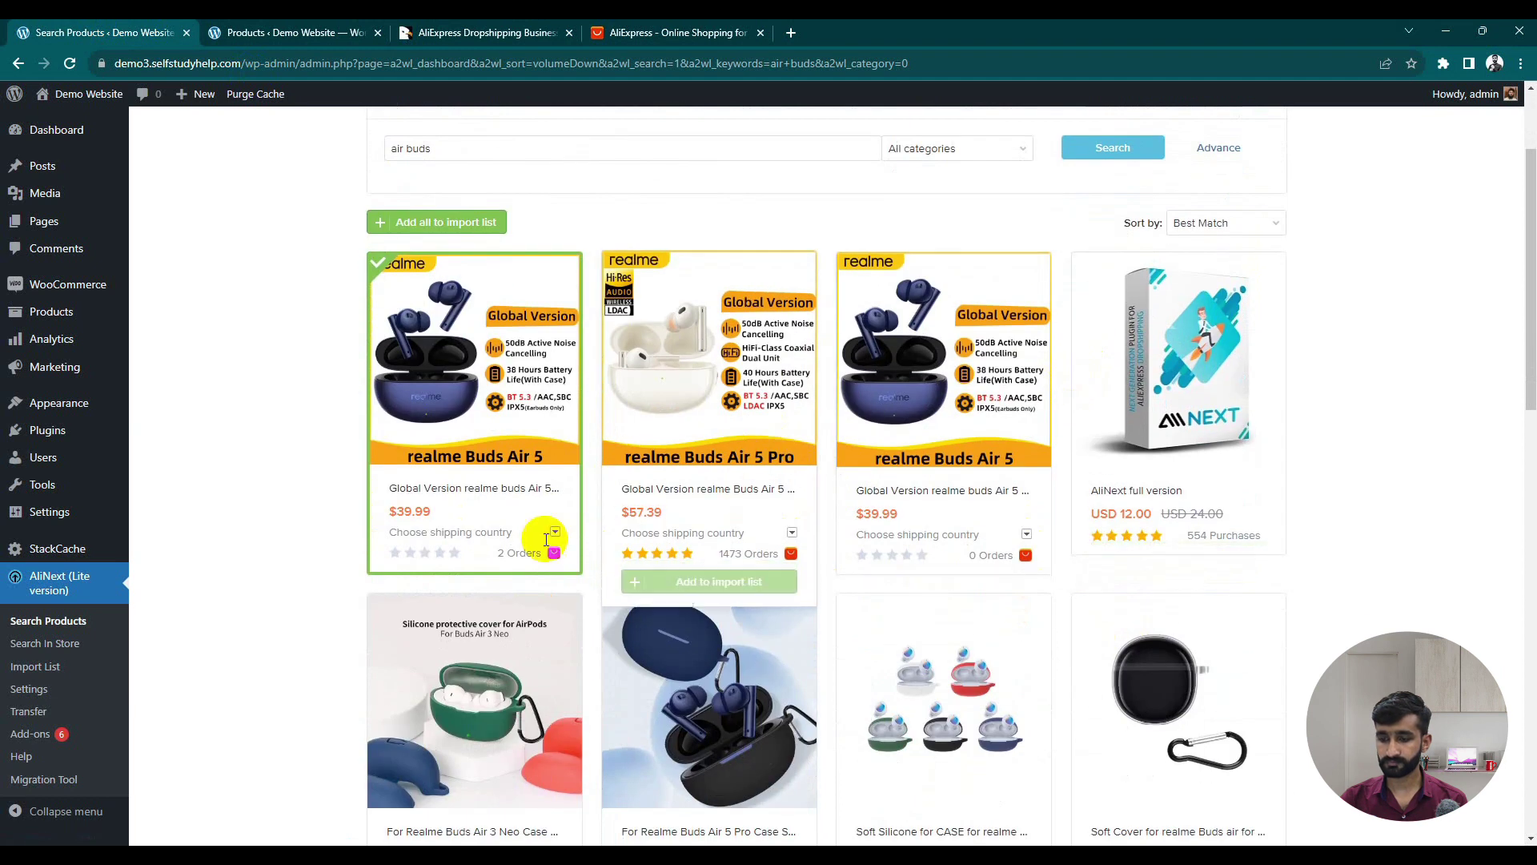
pyautogui.click(461, 691)
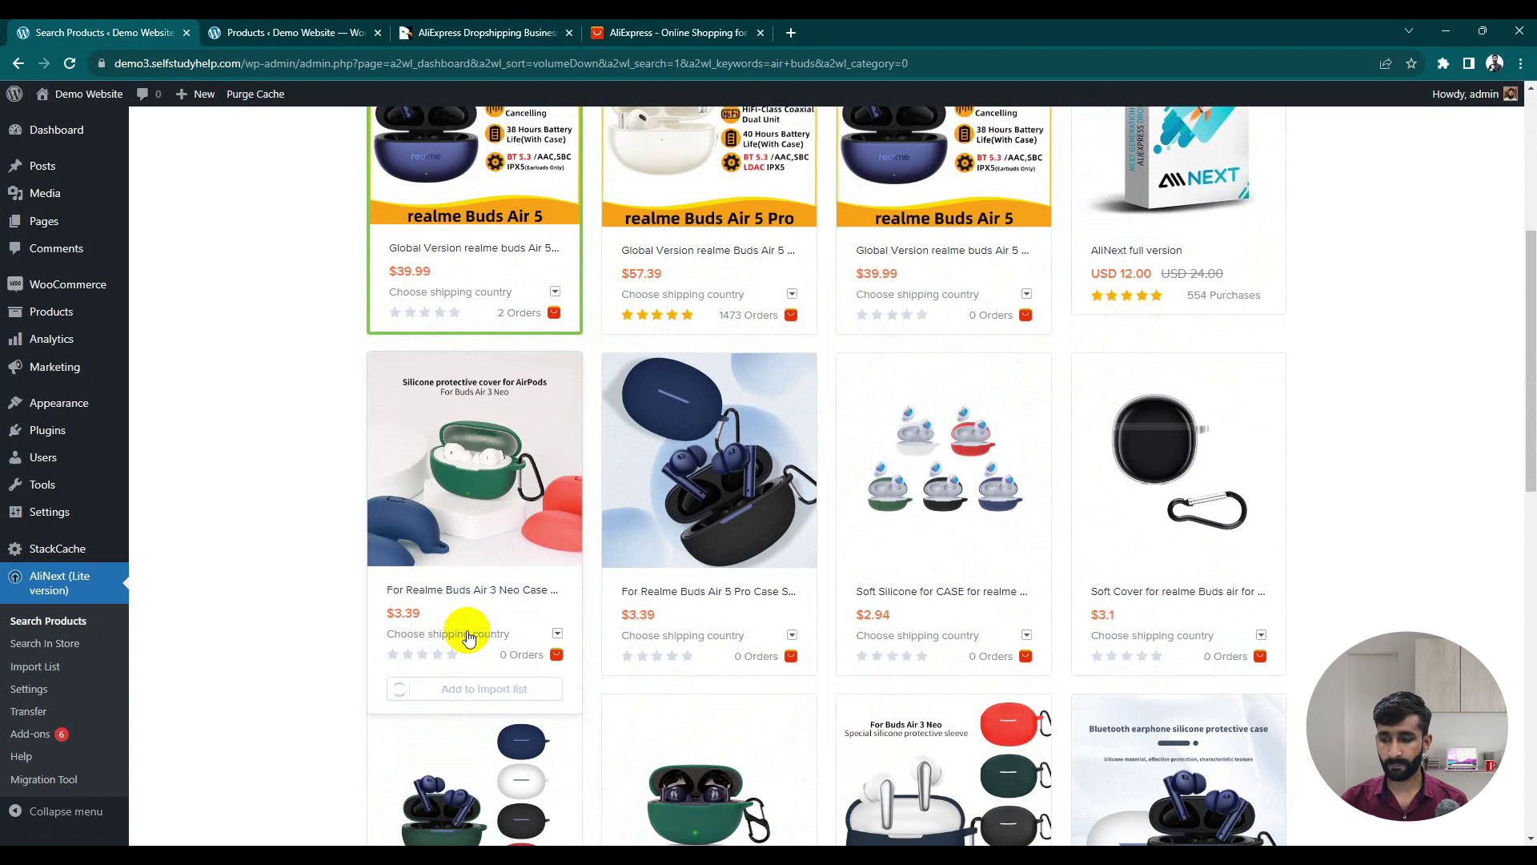
pyautogui.scroll(-7, 470, 636)
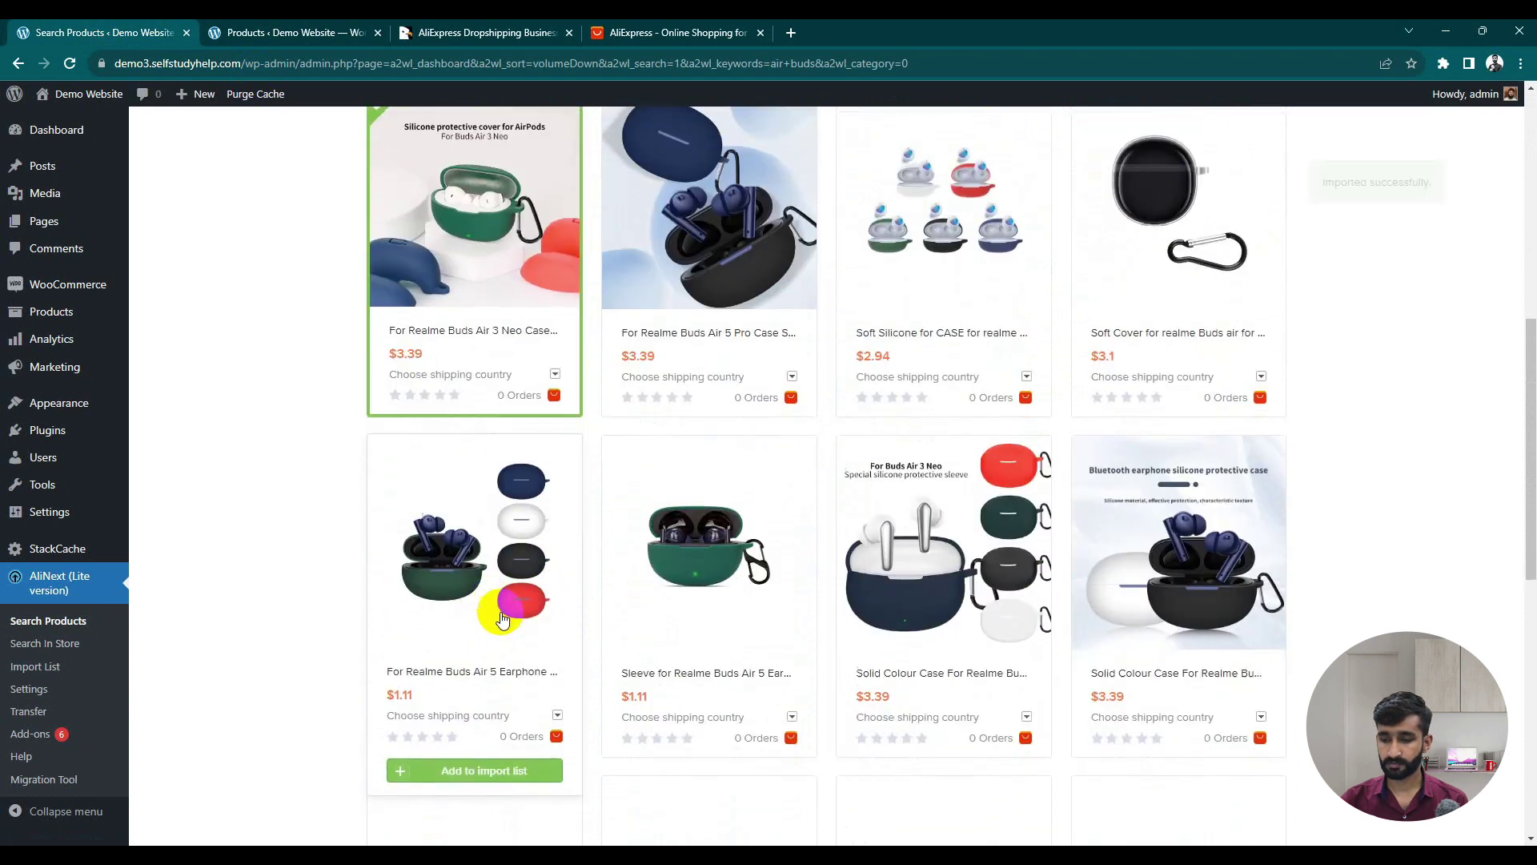
pyautogui.scroll(-5, 902, 556)
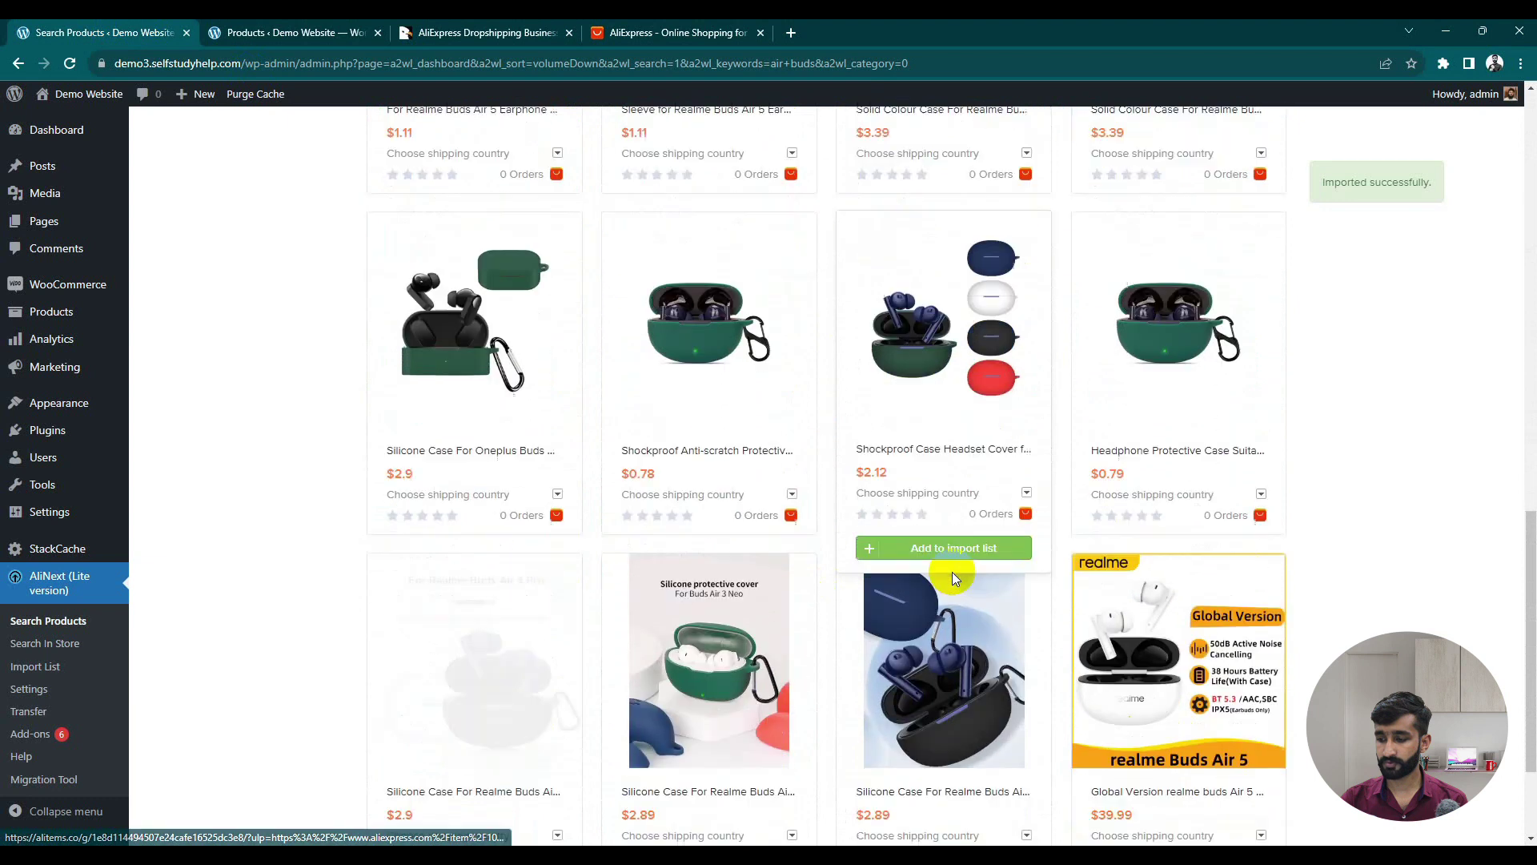
pyautogui.click(1159, 735)
pyautogui.scroll(12, 1142, 515)
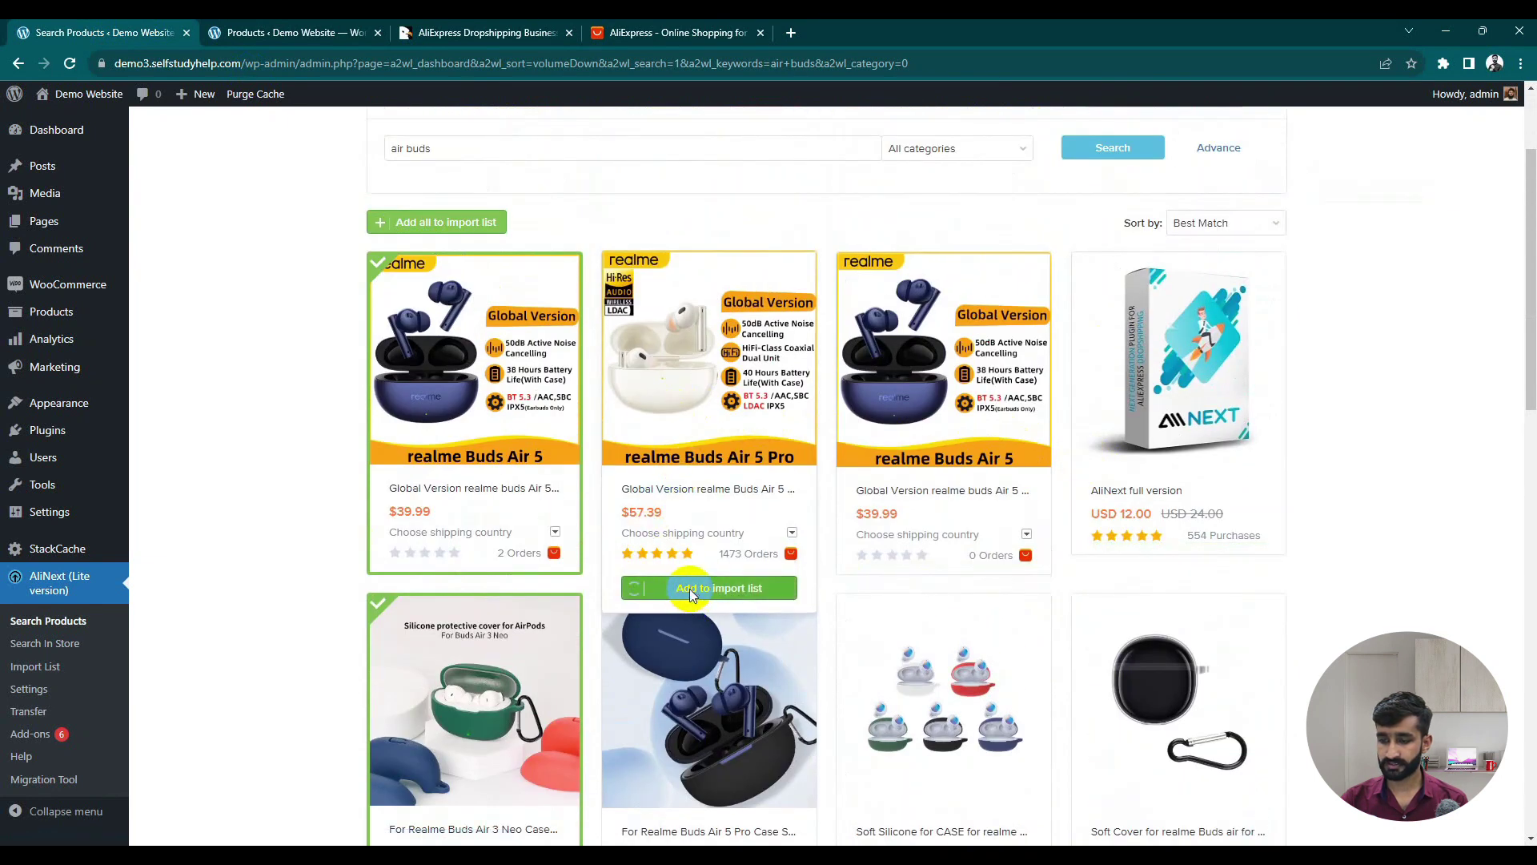
pyautogui.click(689, 588)
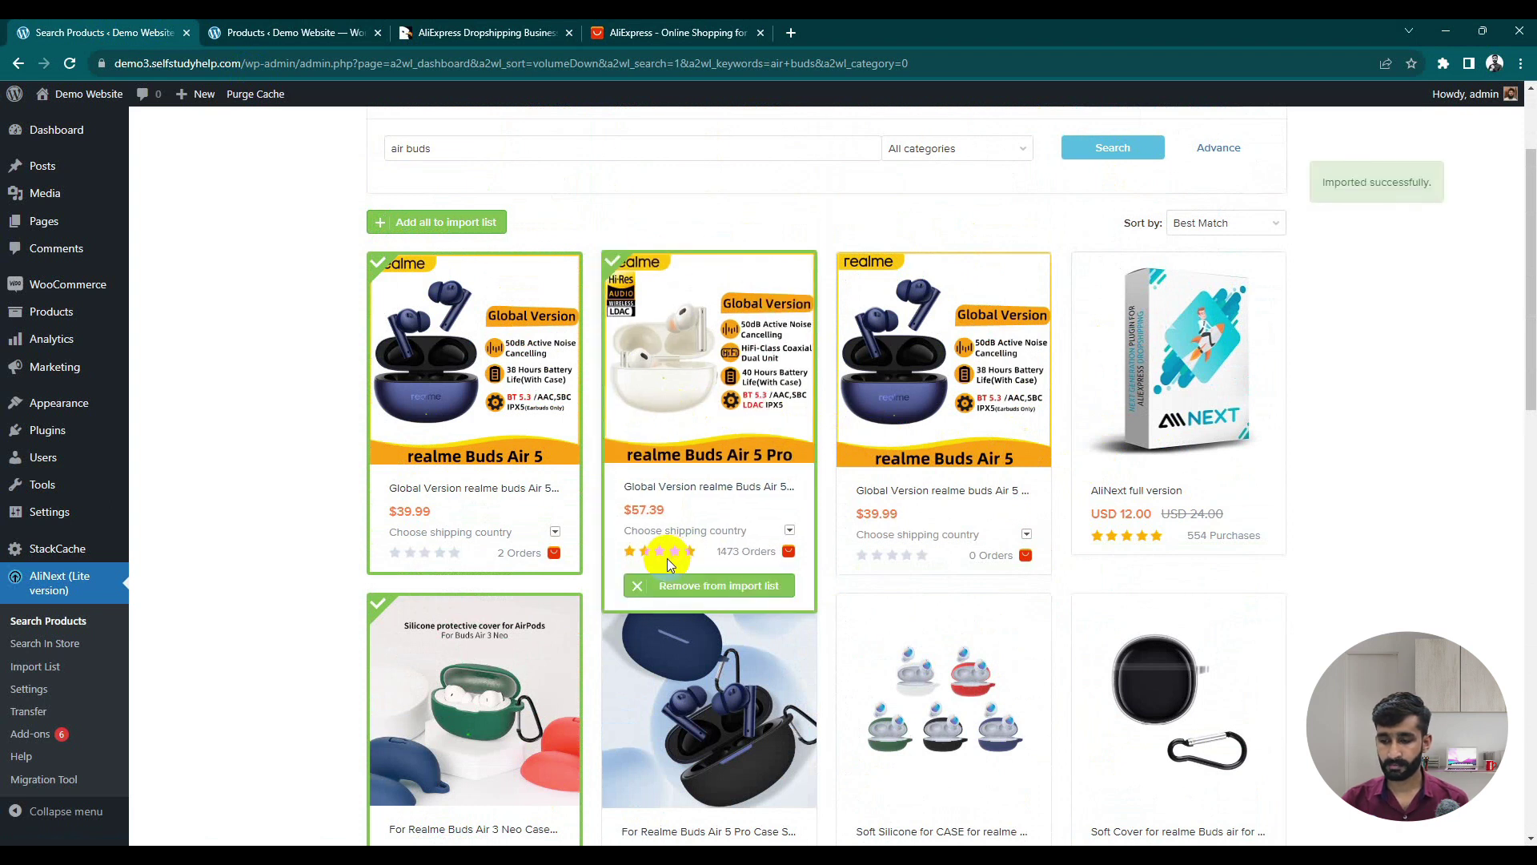
# - Open AliNext's import list and review the details of the products added to it
pyautogui.click(70, 666)
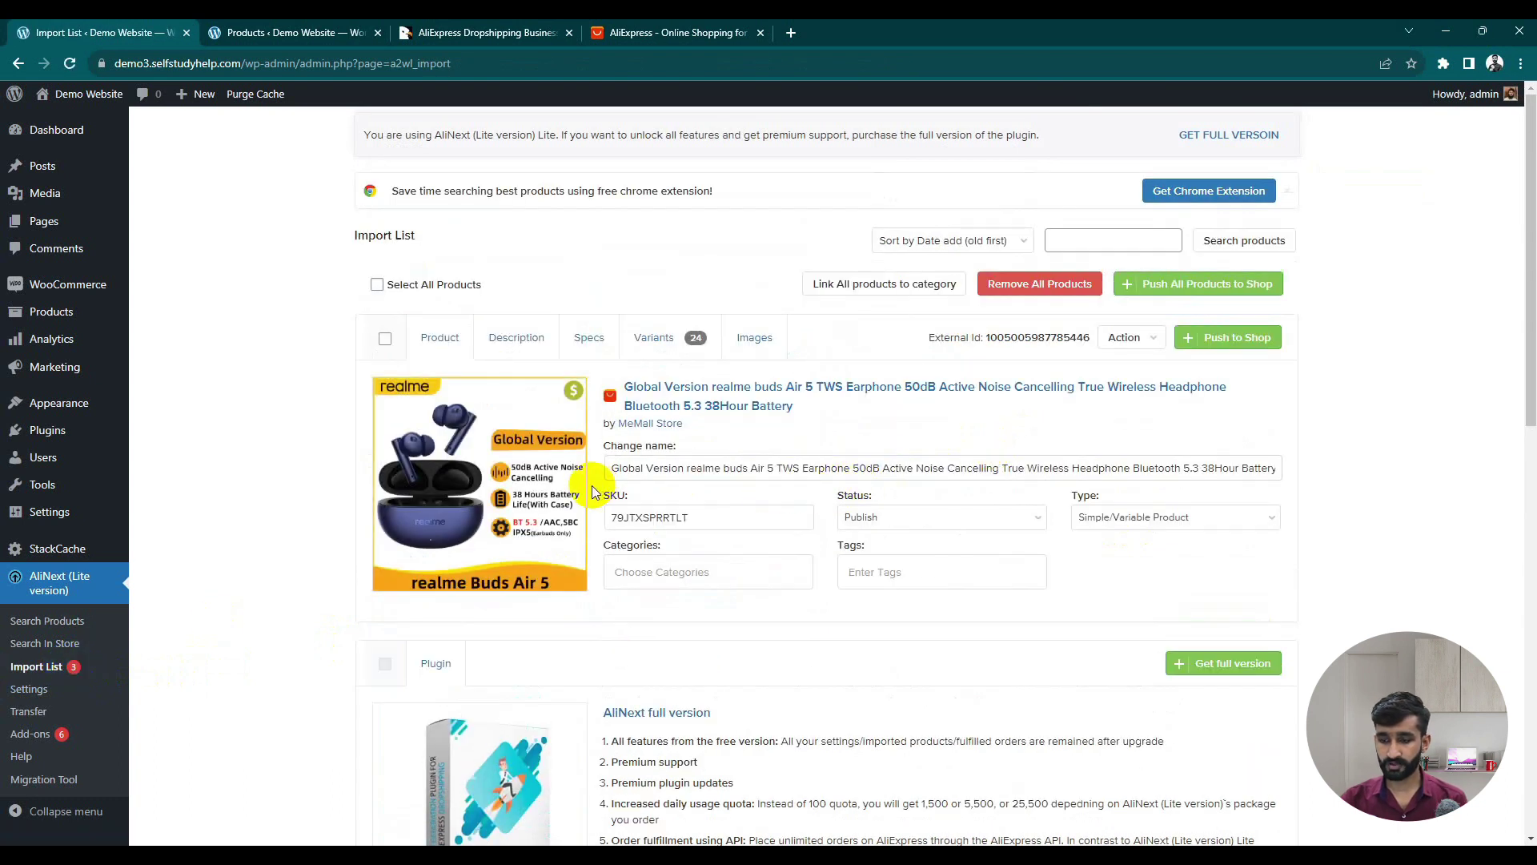
pyautogui.scroll(-7, 517, 473)
pyautogui.scroll(7, 527, 471)
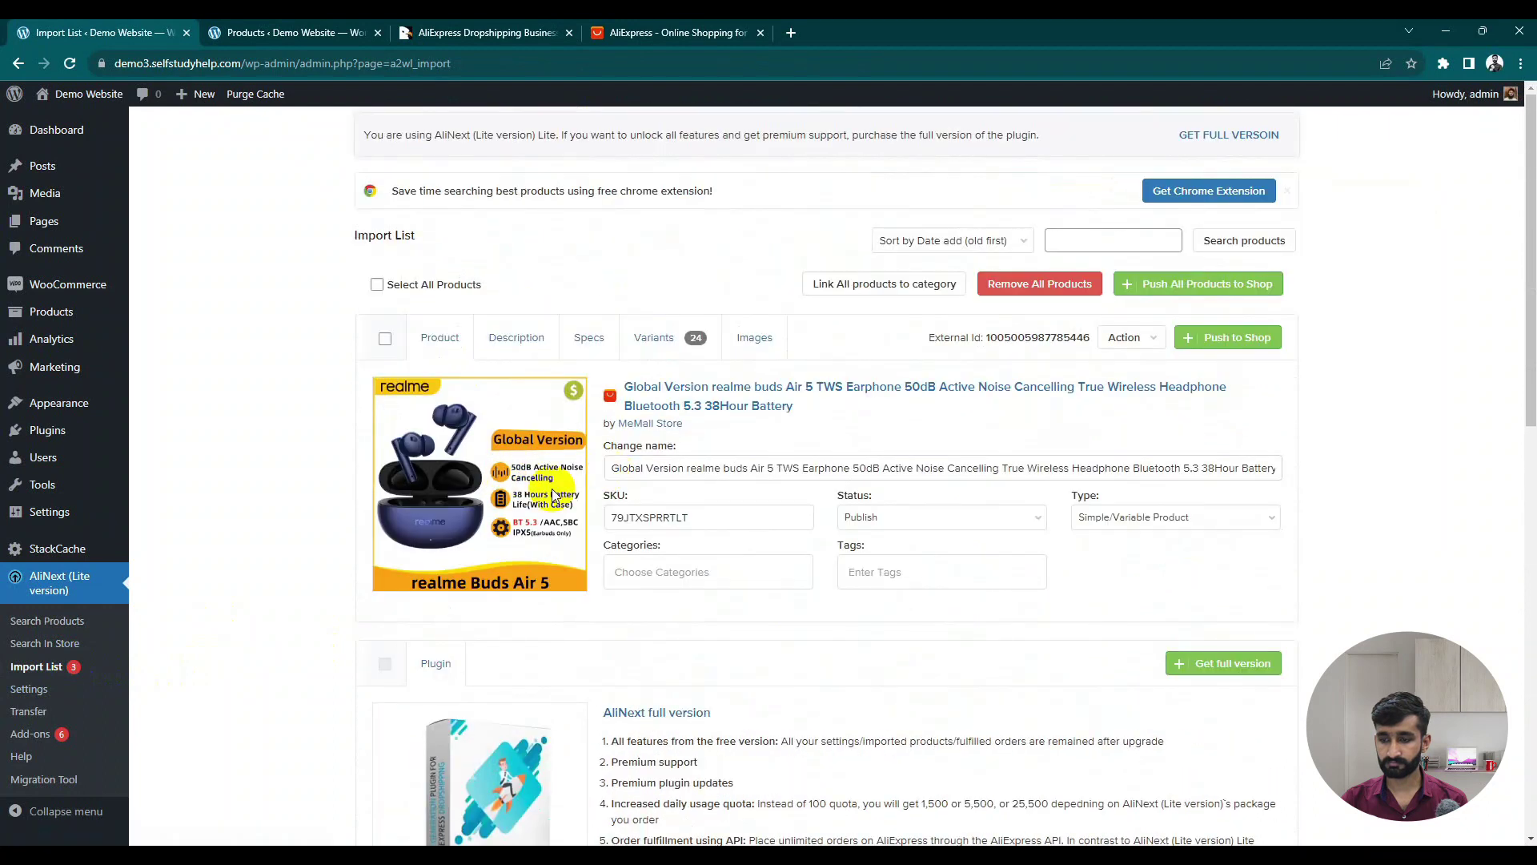
pyautogui.scroll(-3, 564, 476)
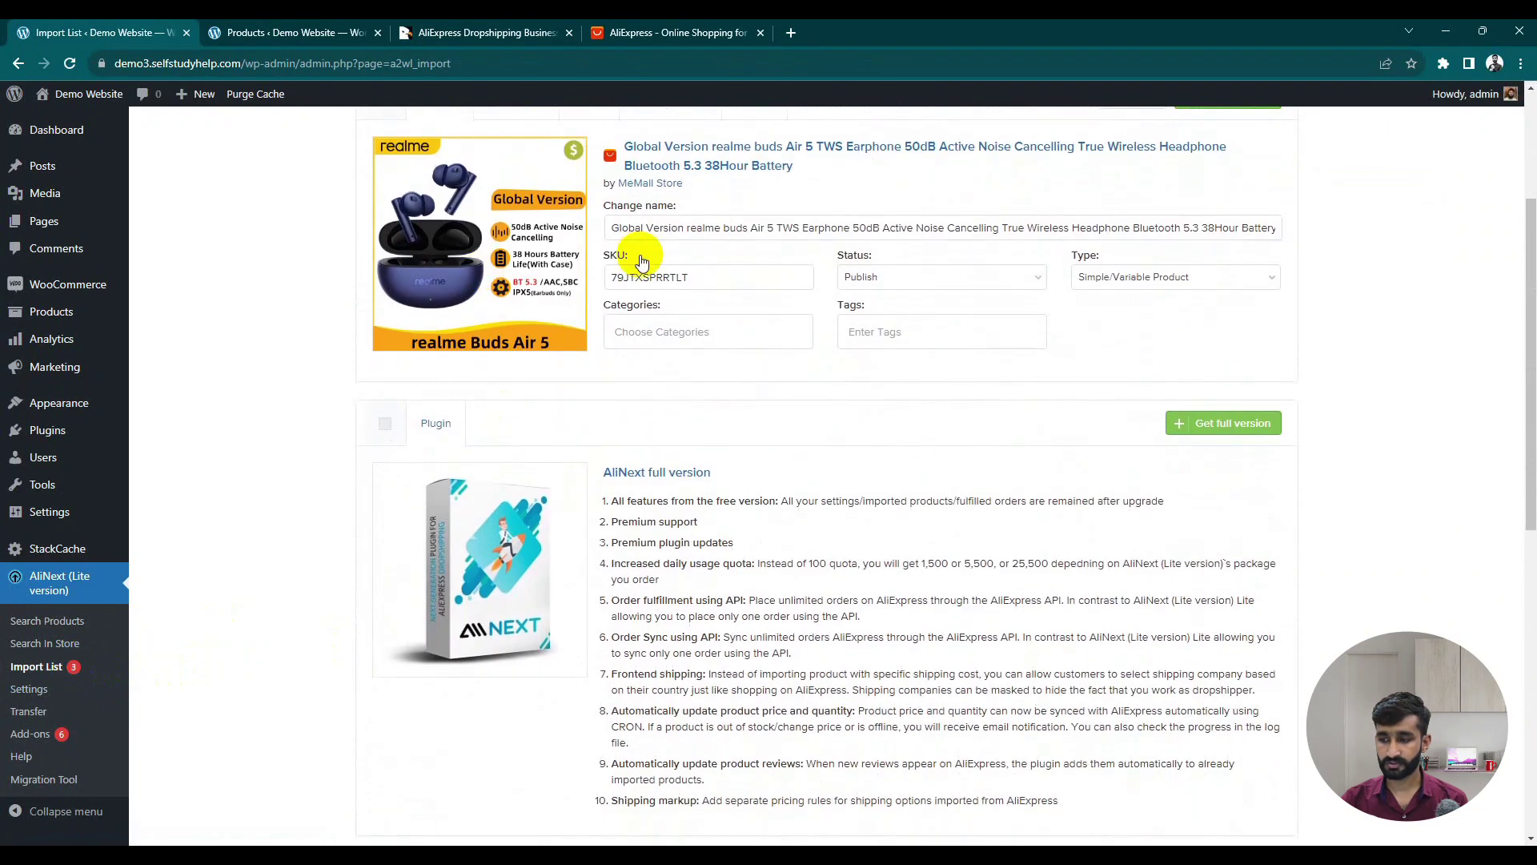
pyautogui.scroll(-9, 640, 260)
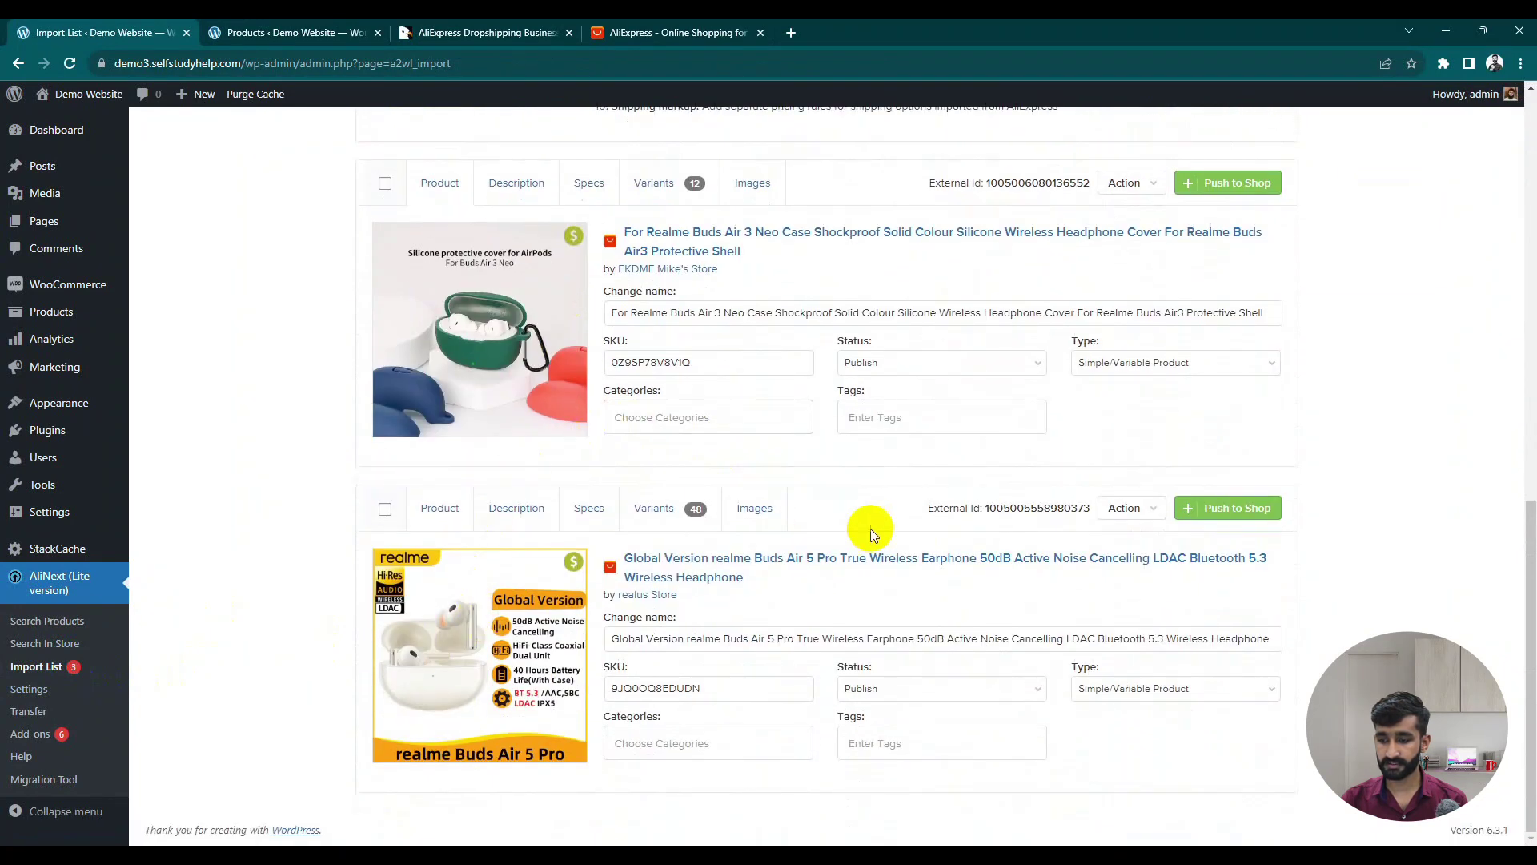
pyautogui.scroll(12, 824, 525)
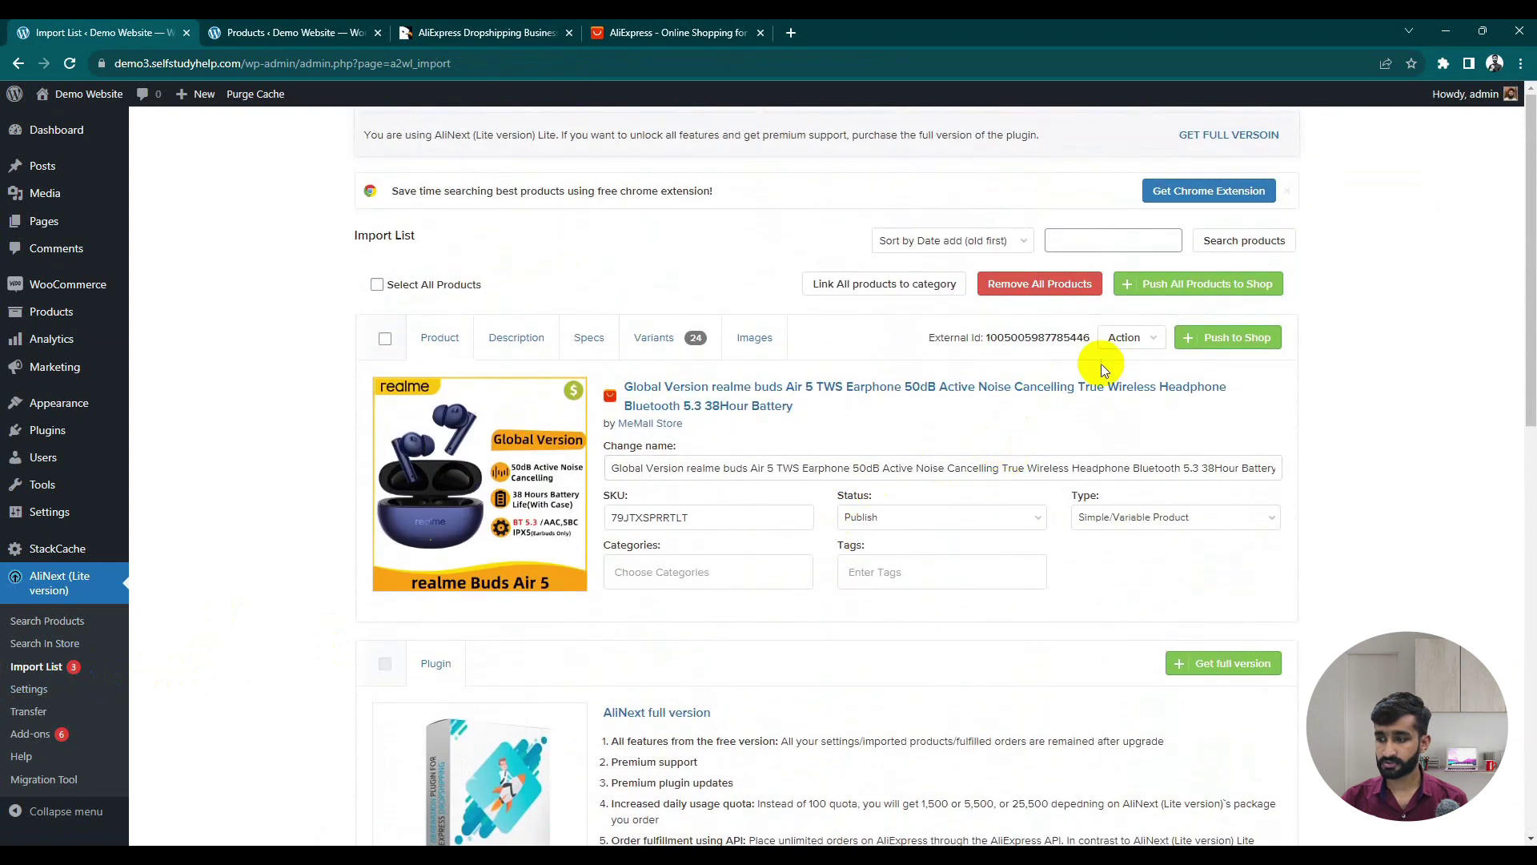
# - Select all products in the import list and push them all to the WooCommerce shop
pyautogui.click(385, 338)
pyautogui.click(378, 287)
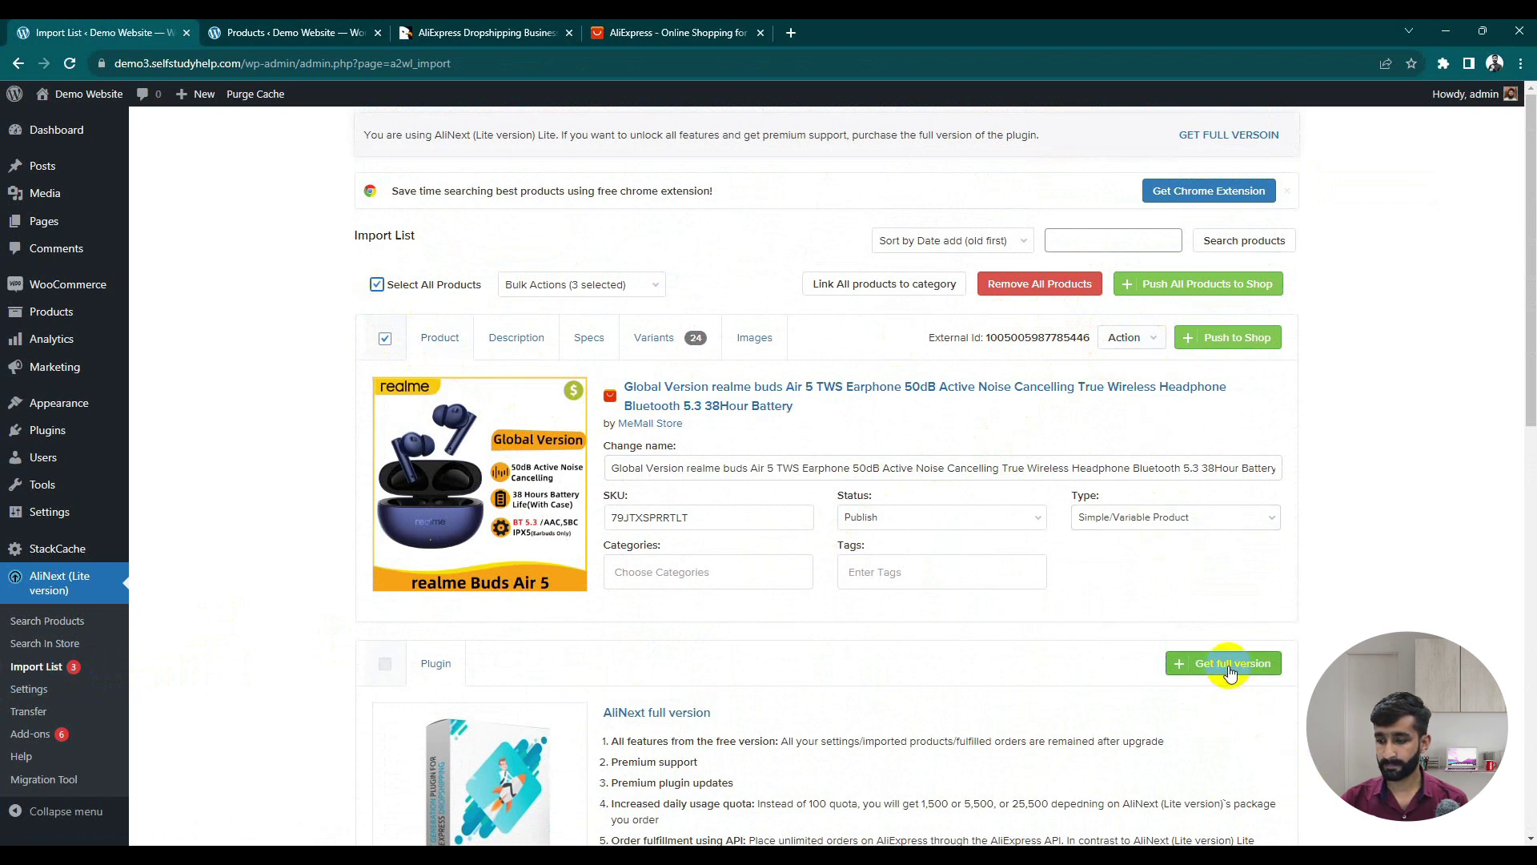
pyautogui.scroll(-3, 899, 652)
pyautogui.scroll(3, 601, 583)
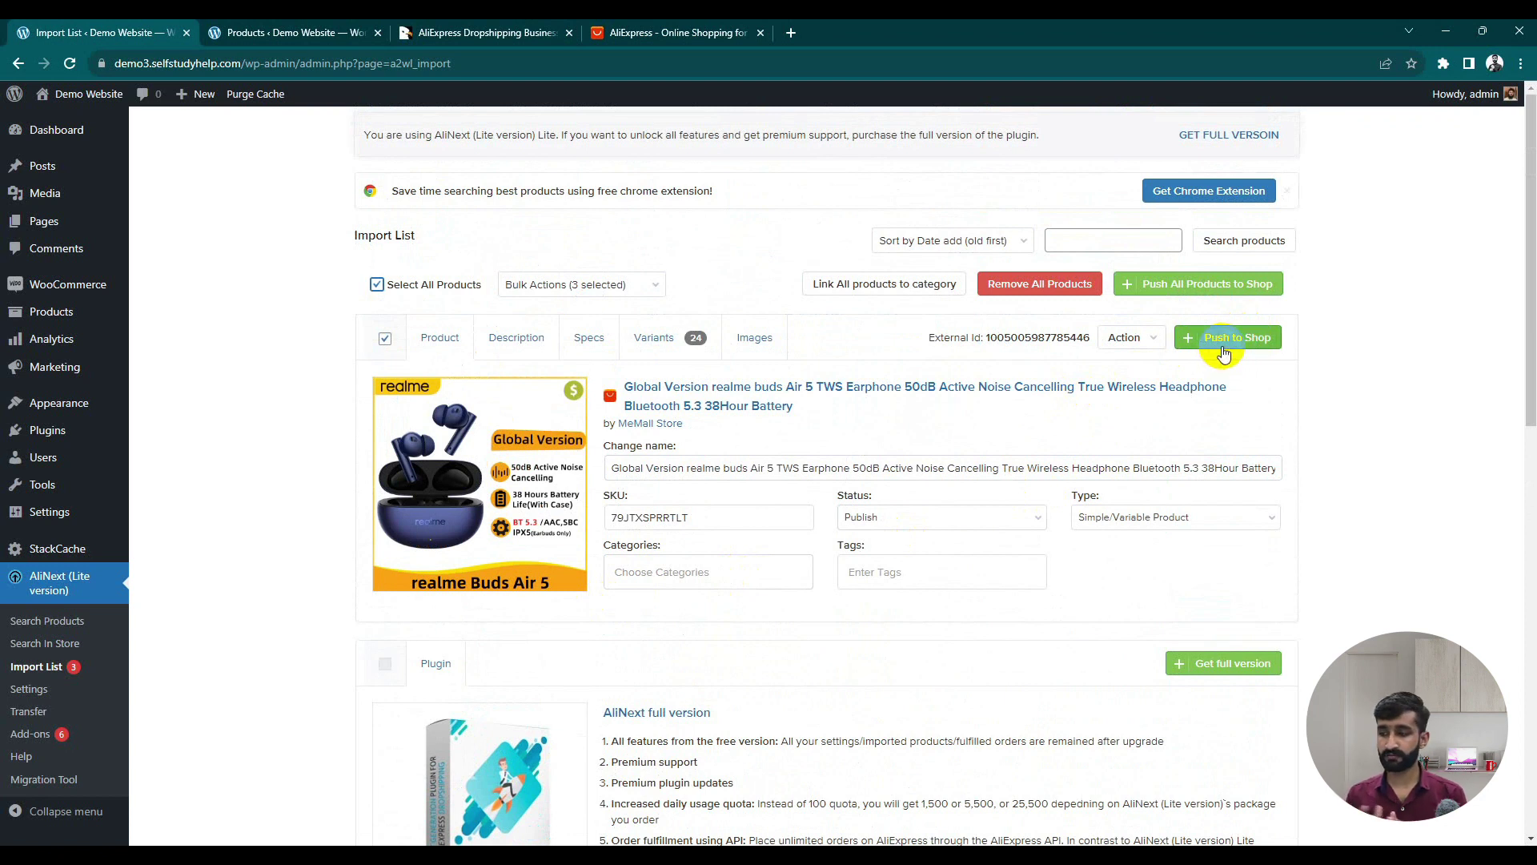
pyautogui.click(1216, 293)
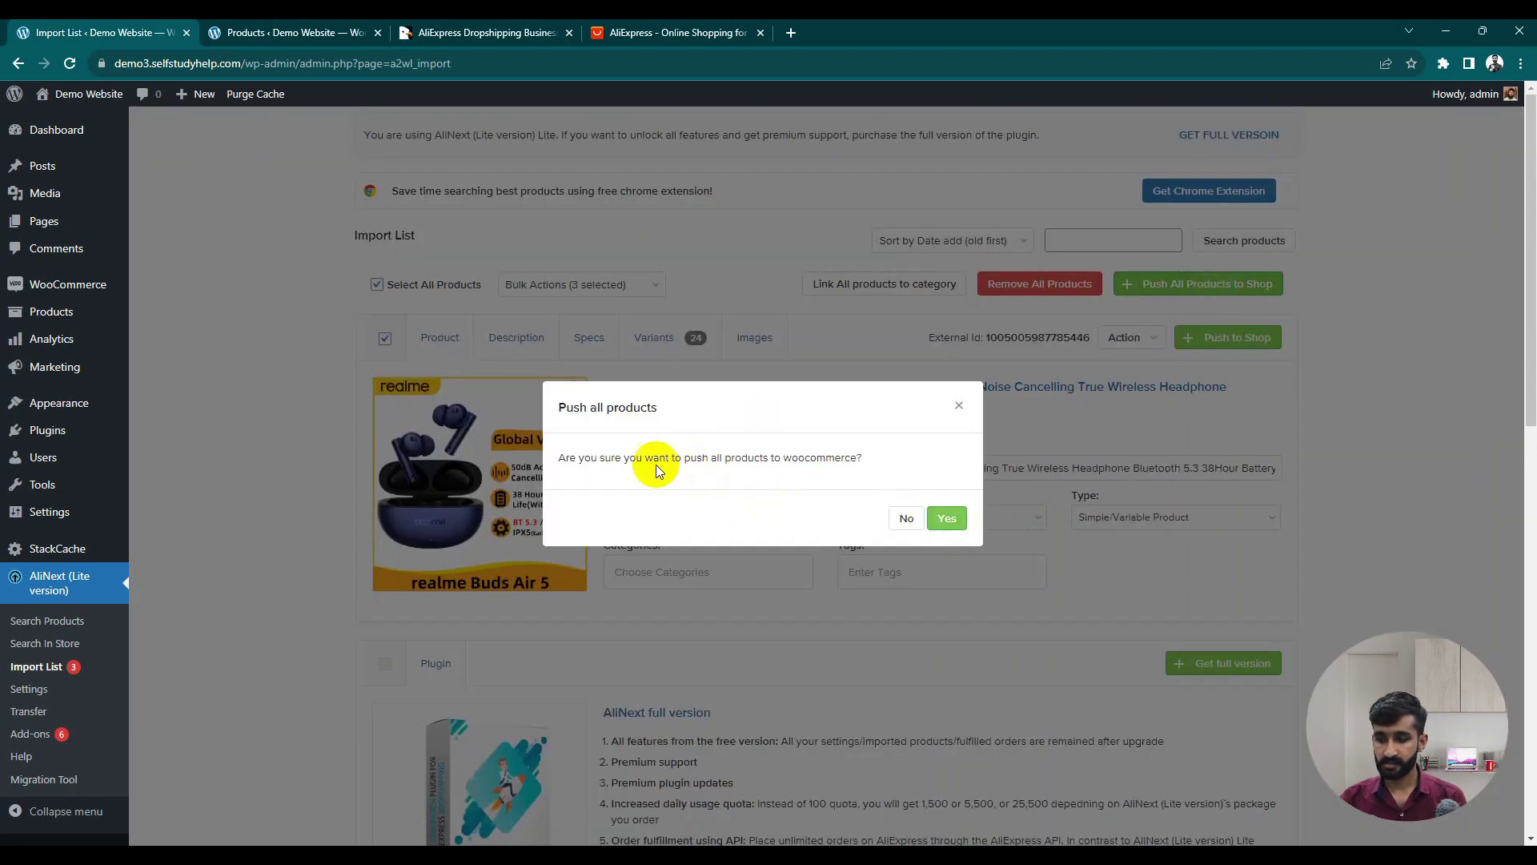
pyautogui.click(941, 522)
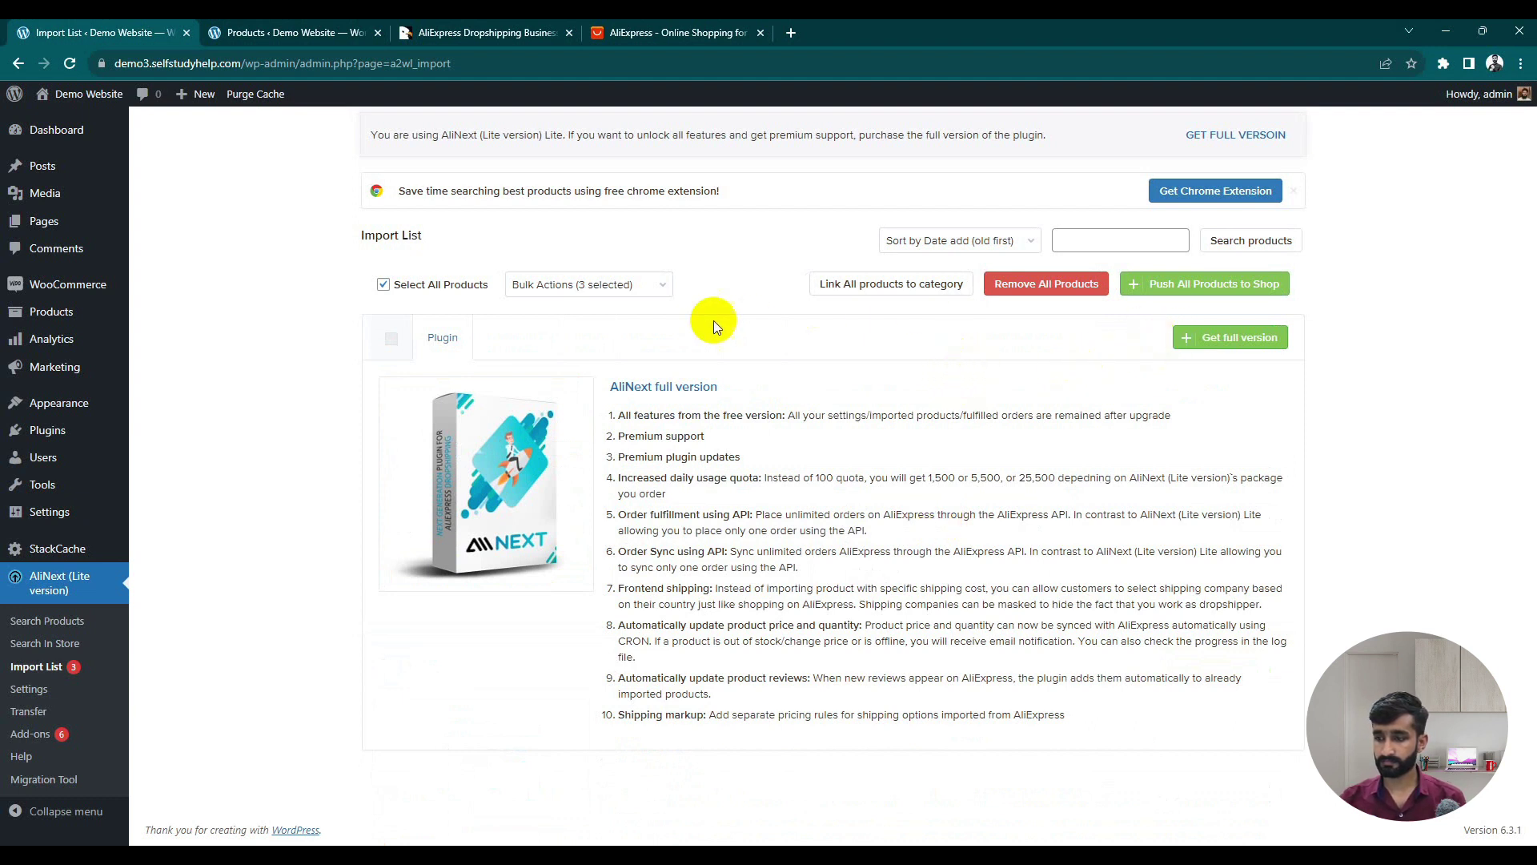
# - Reopen AliNext's import list to check whether any products remain in it
pyautogui.click(617, 286)
pyautogui.click(617, 287)
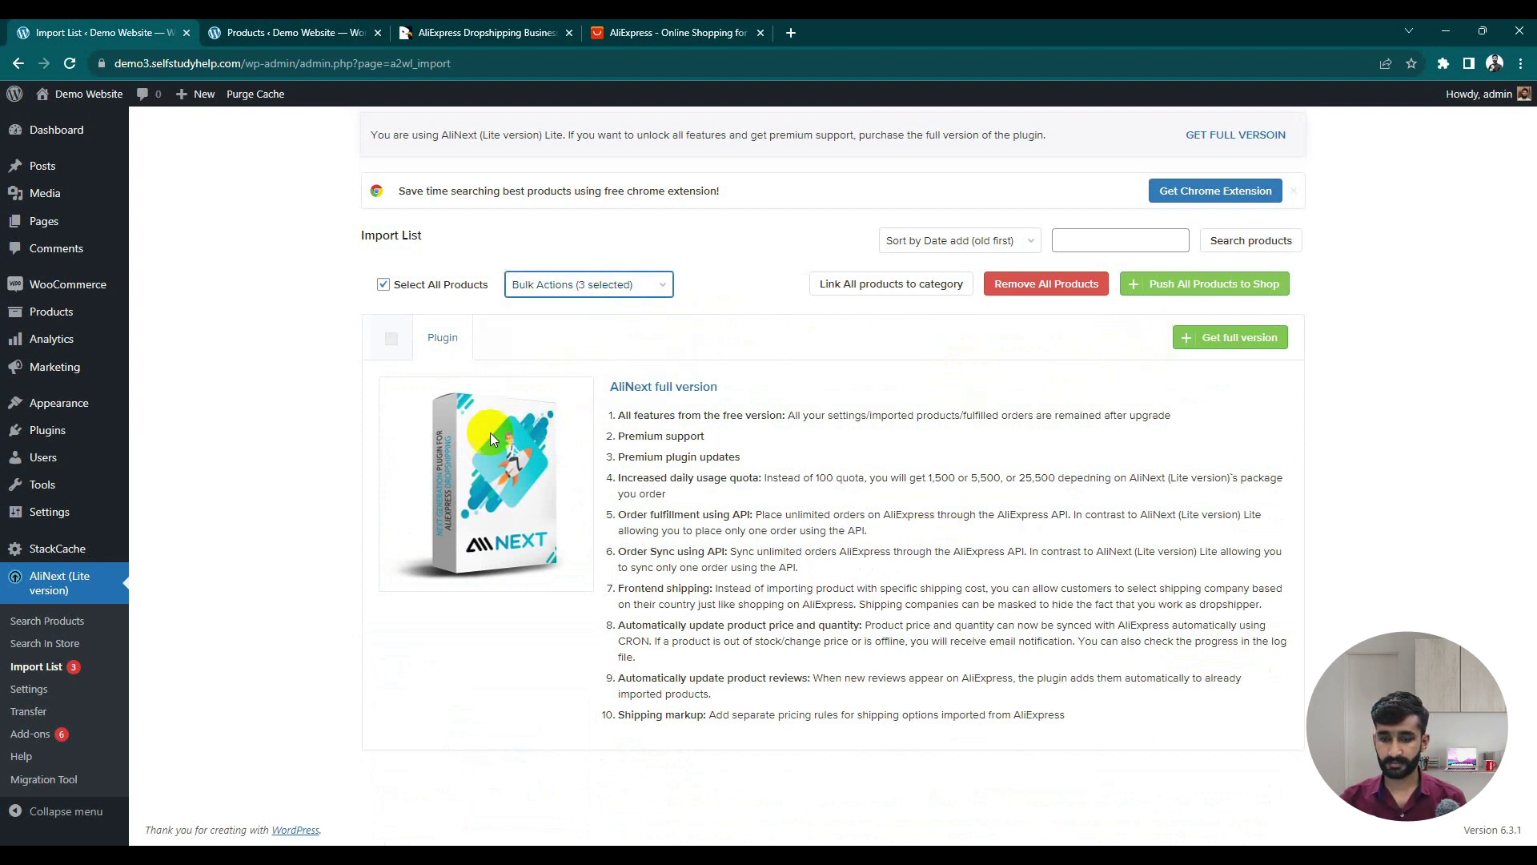
pyautogui.click(36, 666)
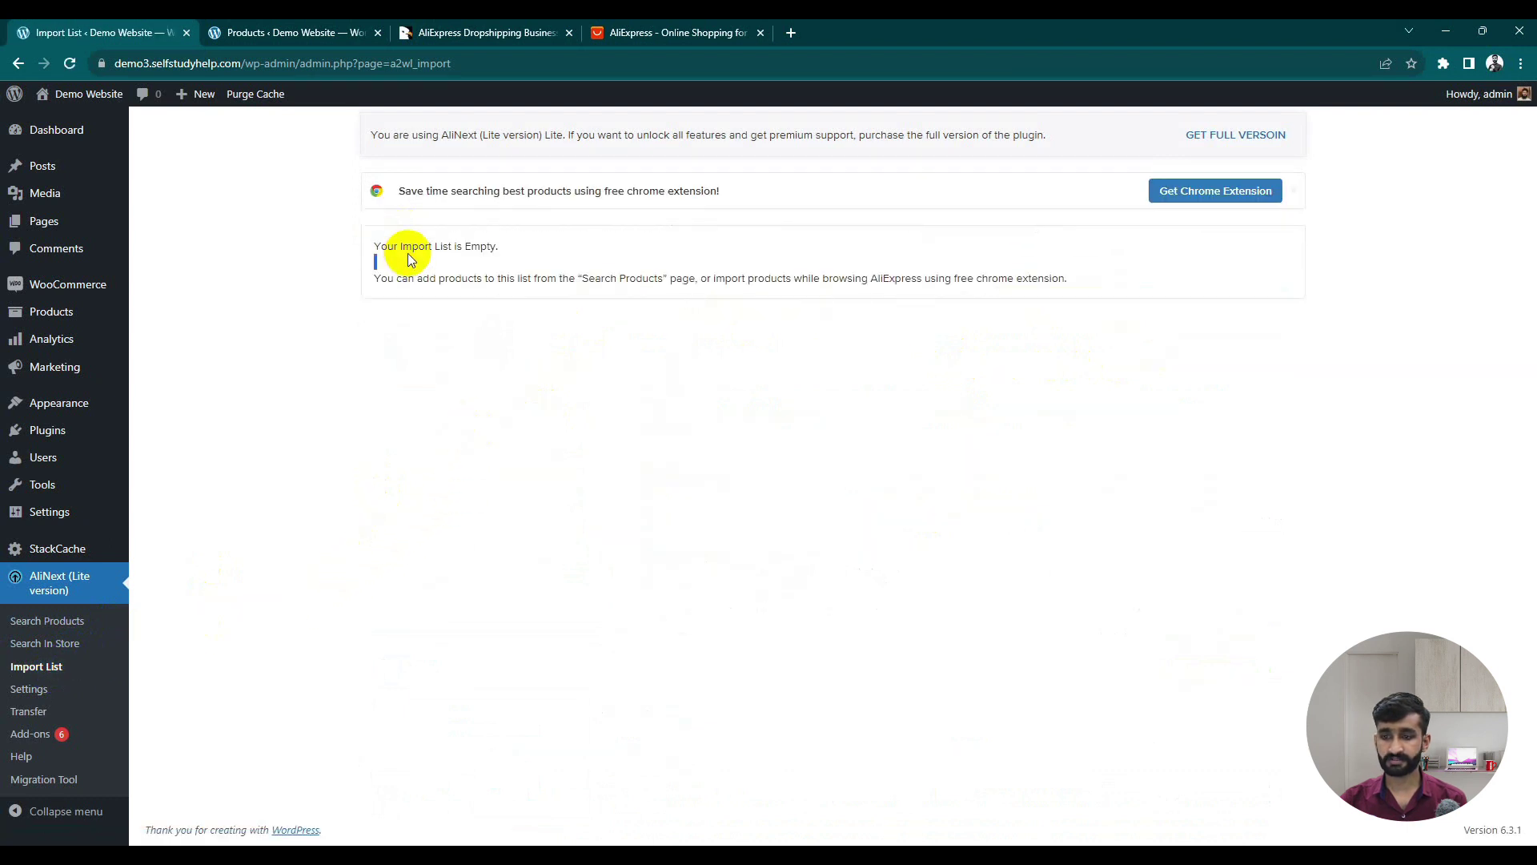
pyautogui.doubleClick(406, 278)
# - Reload the WooCommerce products page to check for the products pushed from AliNext
pyautogui.click(252, 32)
pyautogui.click(256, 62)
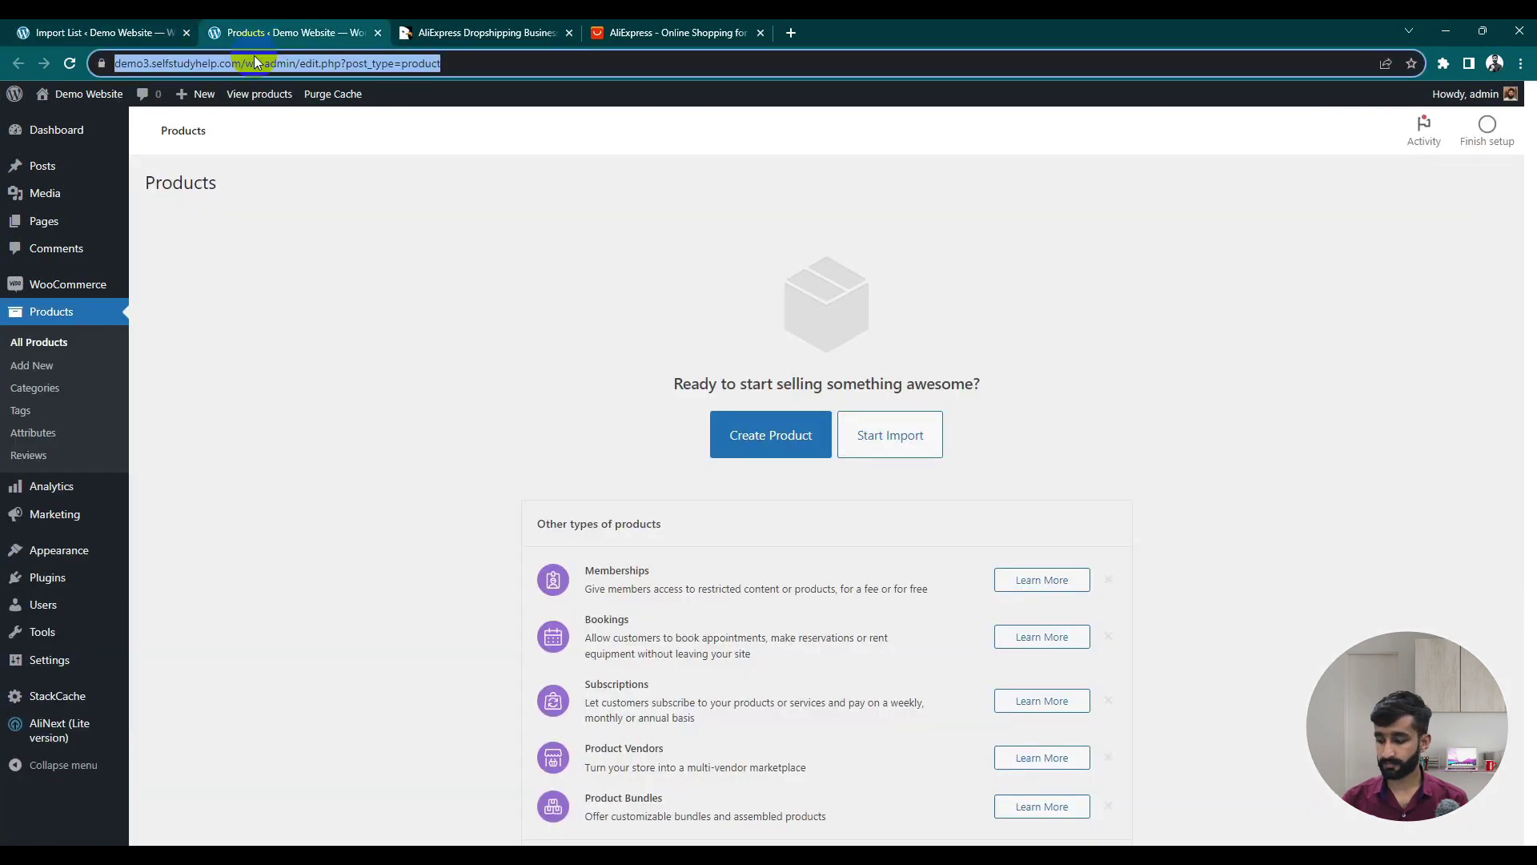
pyautogui.press('Return')
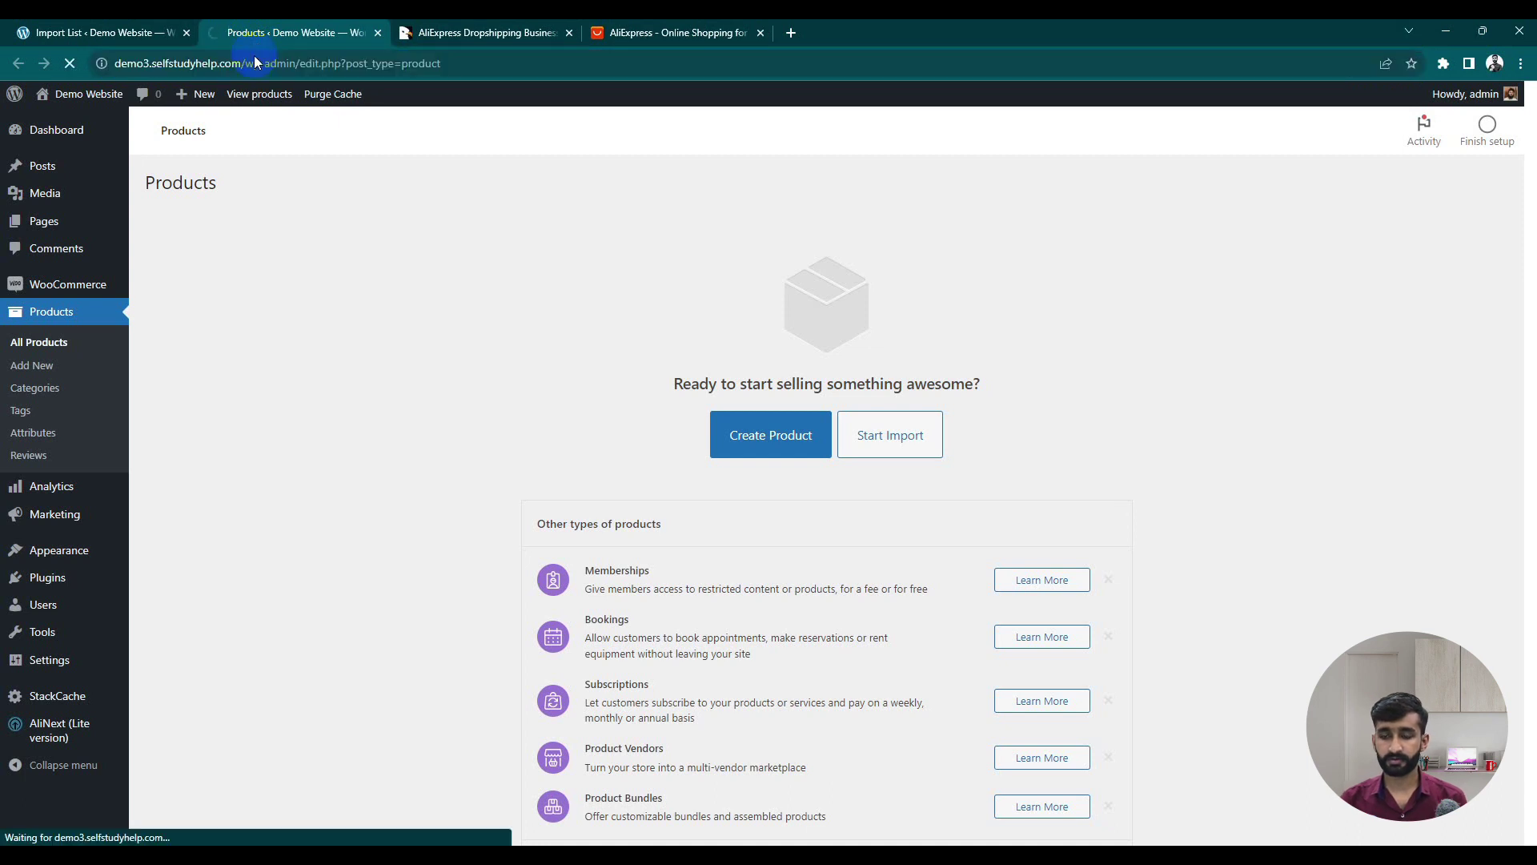
pyautogui.moveTo(395, 370)
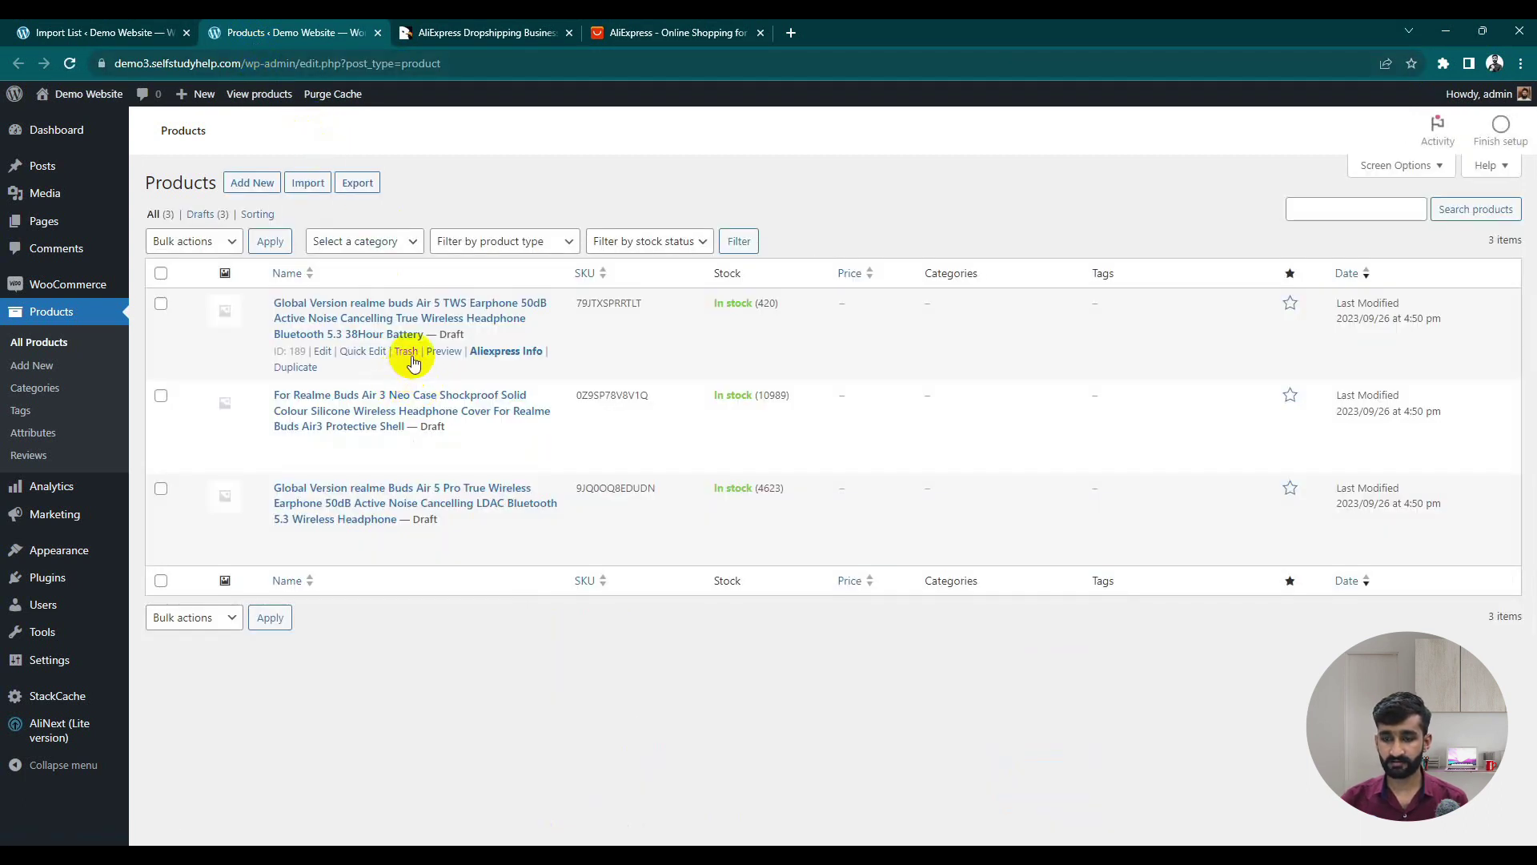
# - Preview the realme buds Air 5 TWS Earphone product in a new tab and examine its image, availability and additional information
pyautogui.middleClick(442, 351)
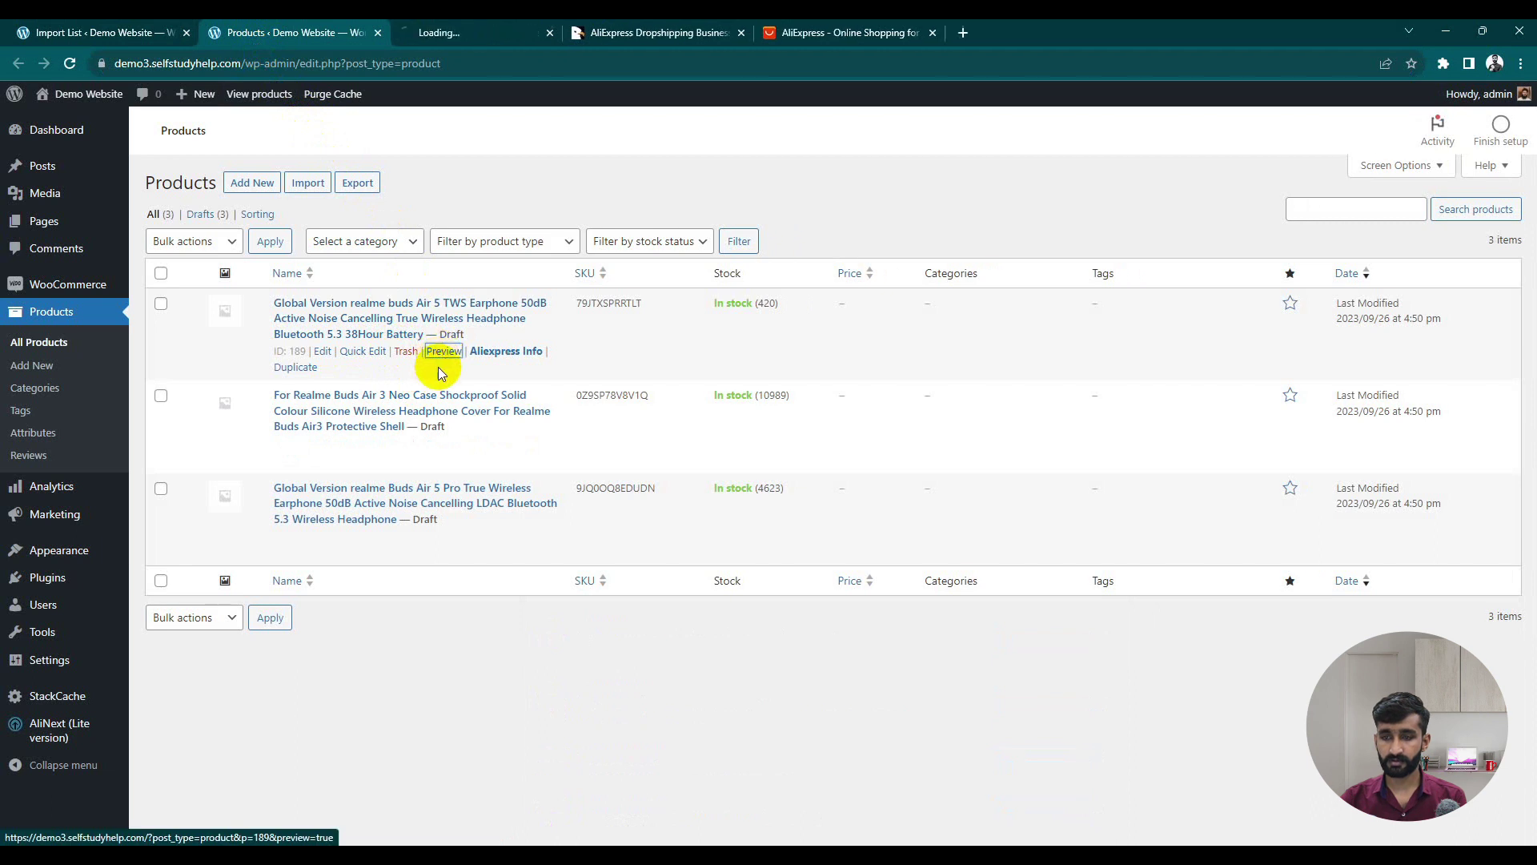
pyautogui.click(495, 31)
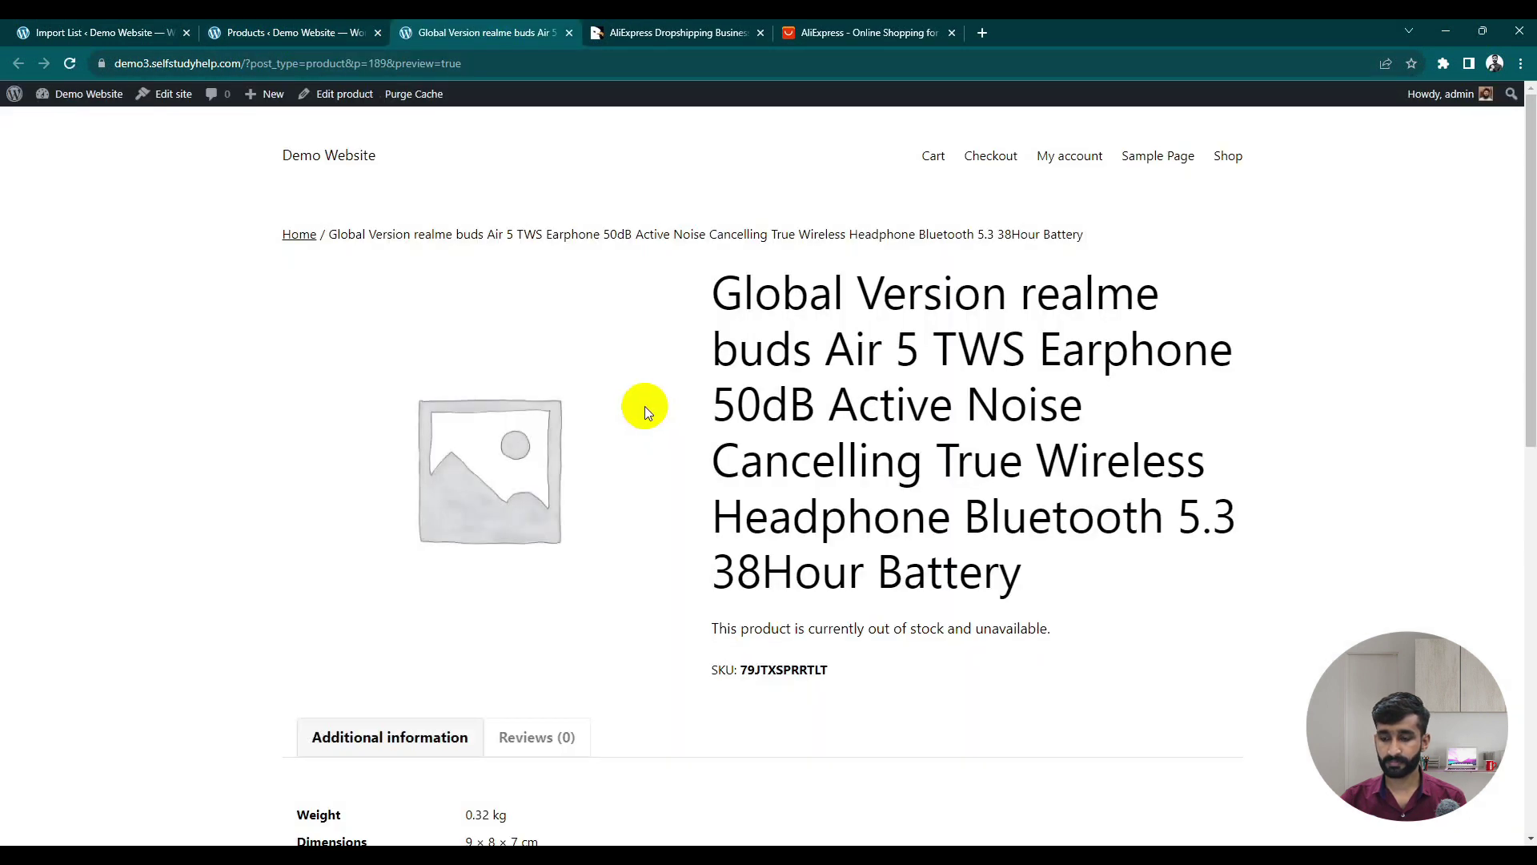
pyautogui.scroll(-5, 645, 406)
pyautogui.scroll(-5, 647, 409)
pyautogui.scroll(10, 646, 414)
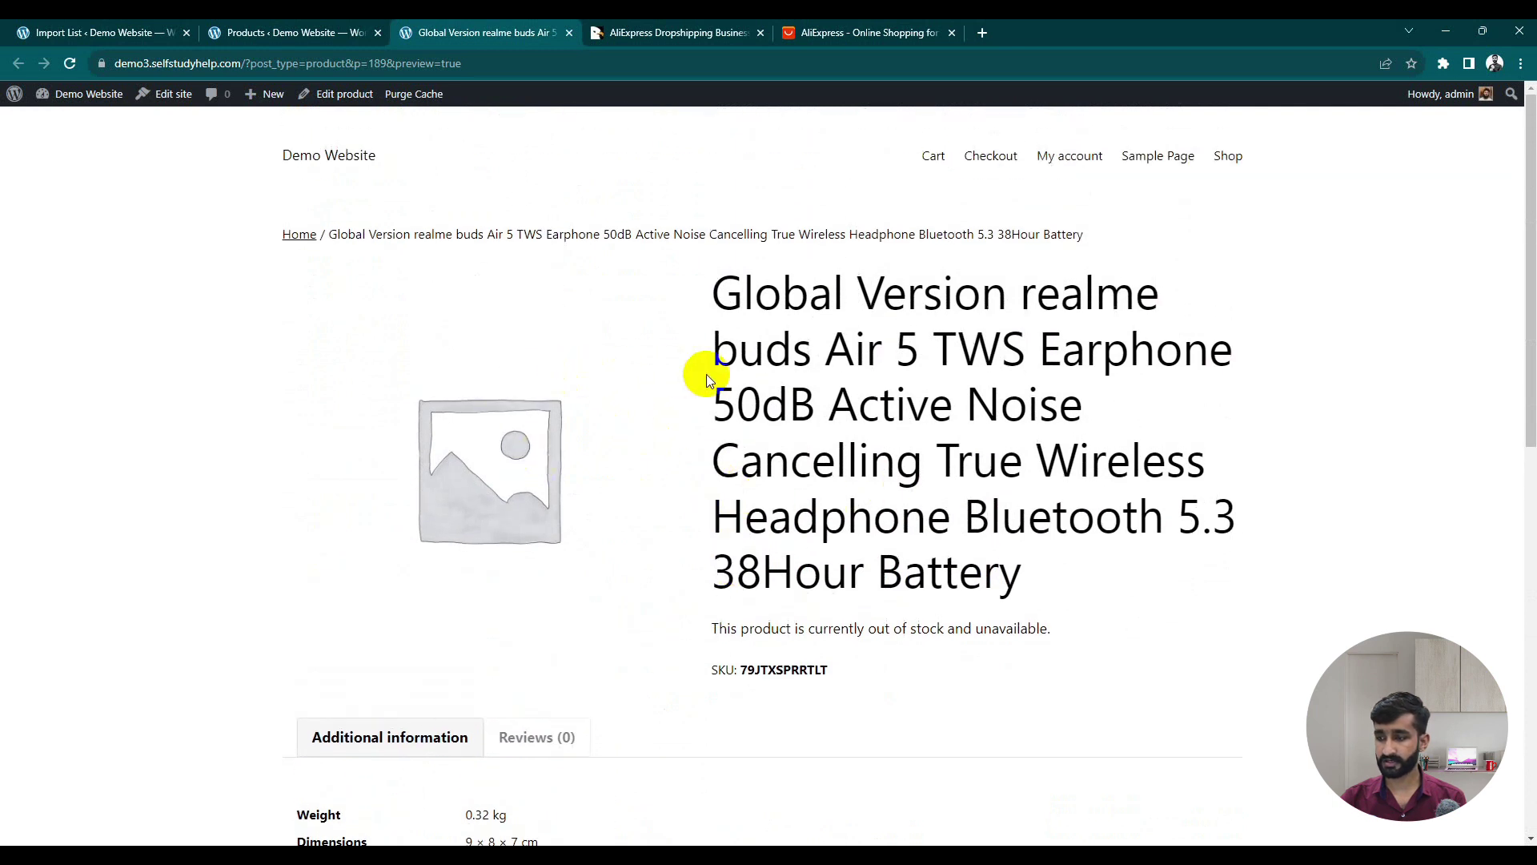
pyautogui.scroll(-2, 710, 392)
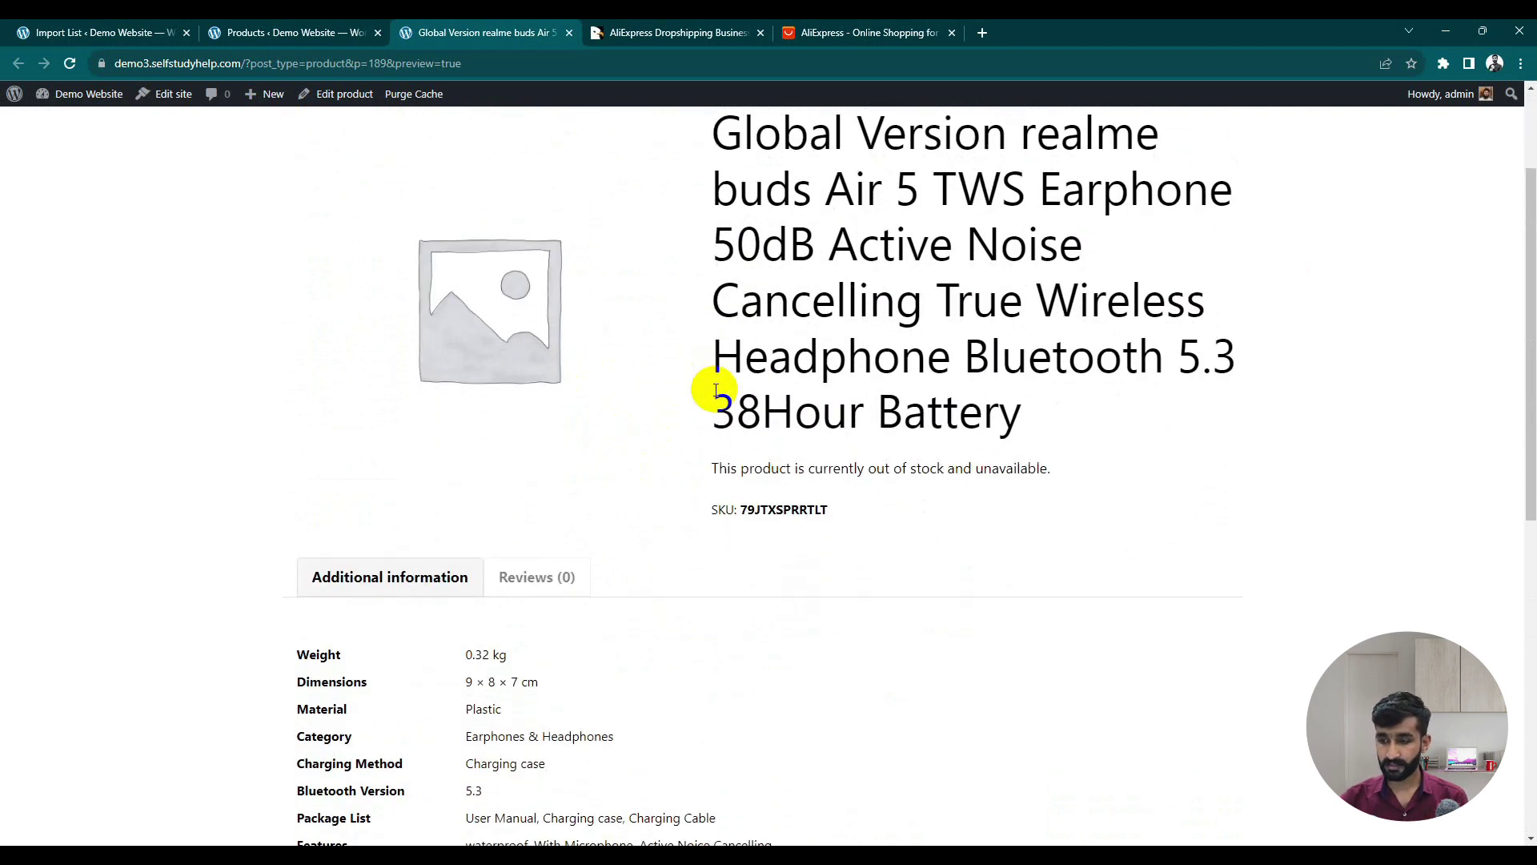
# - Refresh the list of all products and open the media library to check for imported product images
pyautogui.click(264, 32)
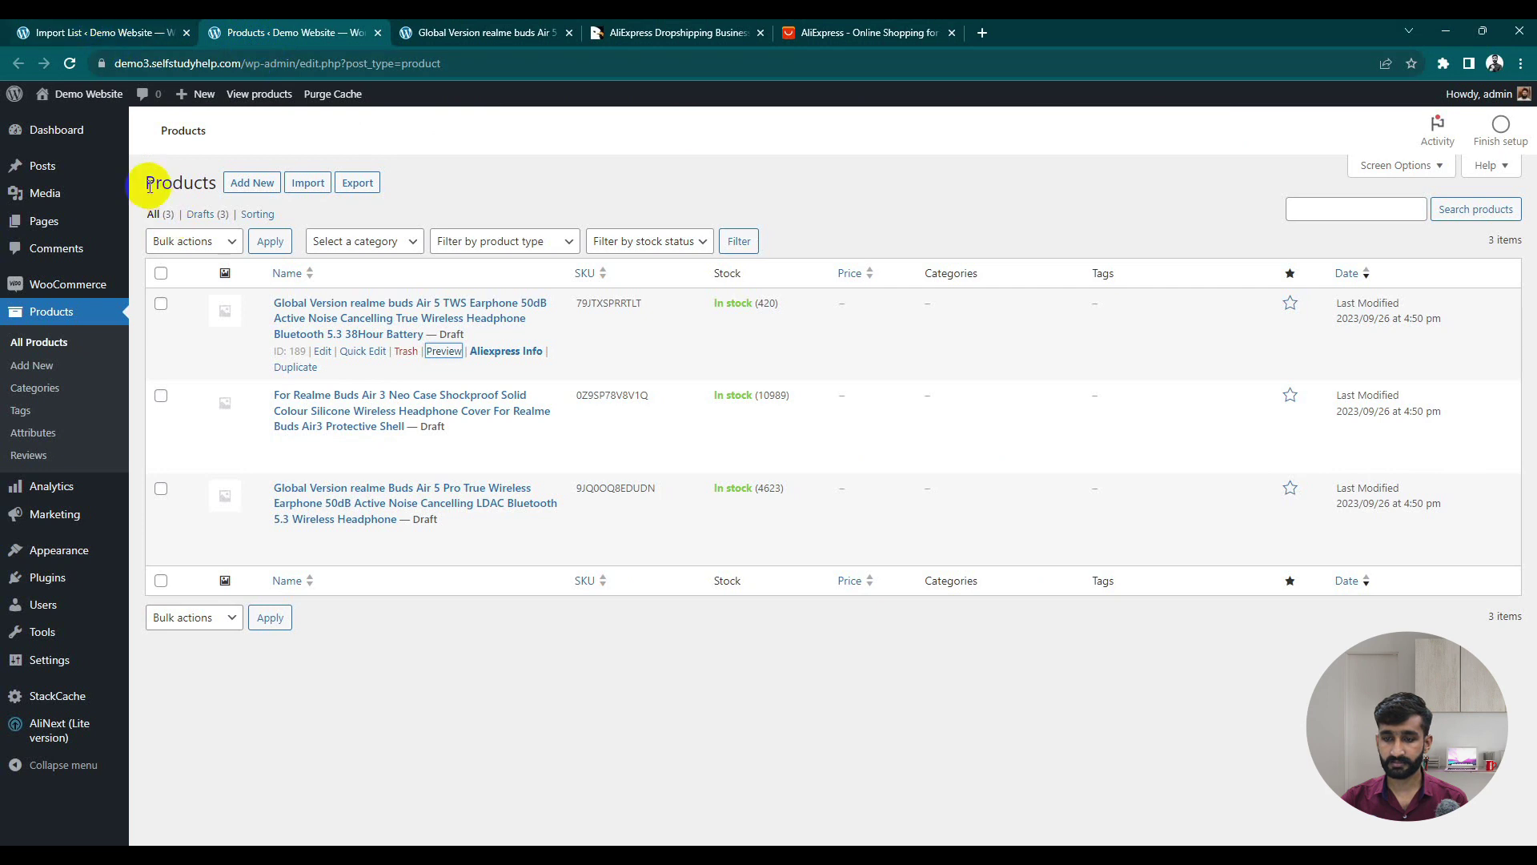
pyautogui.click(160, 215)
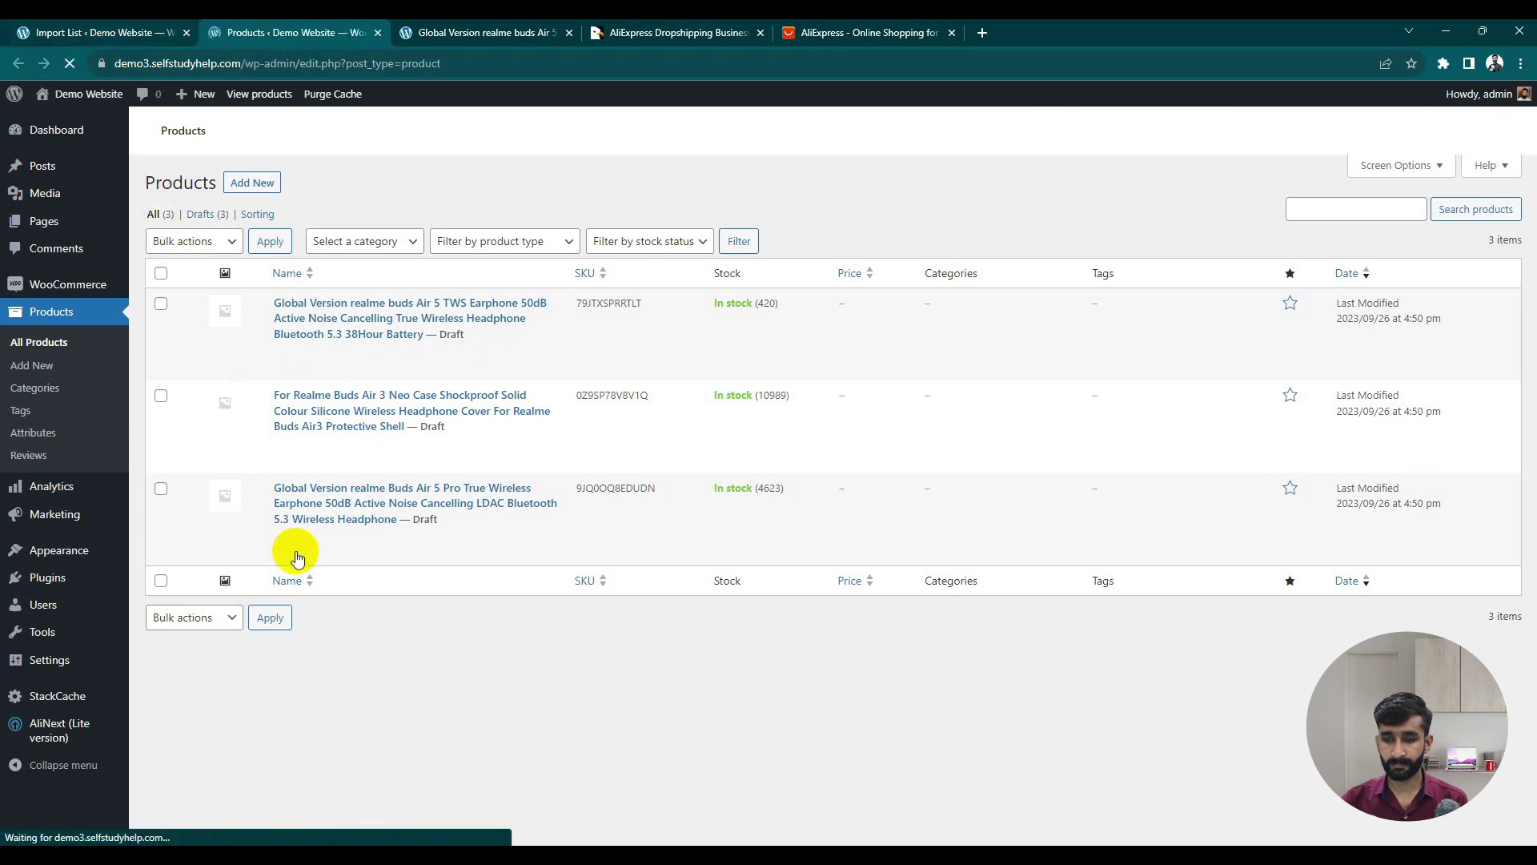
pyautogui.click(39, 206)
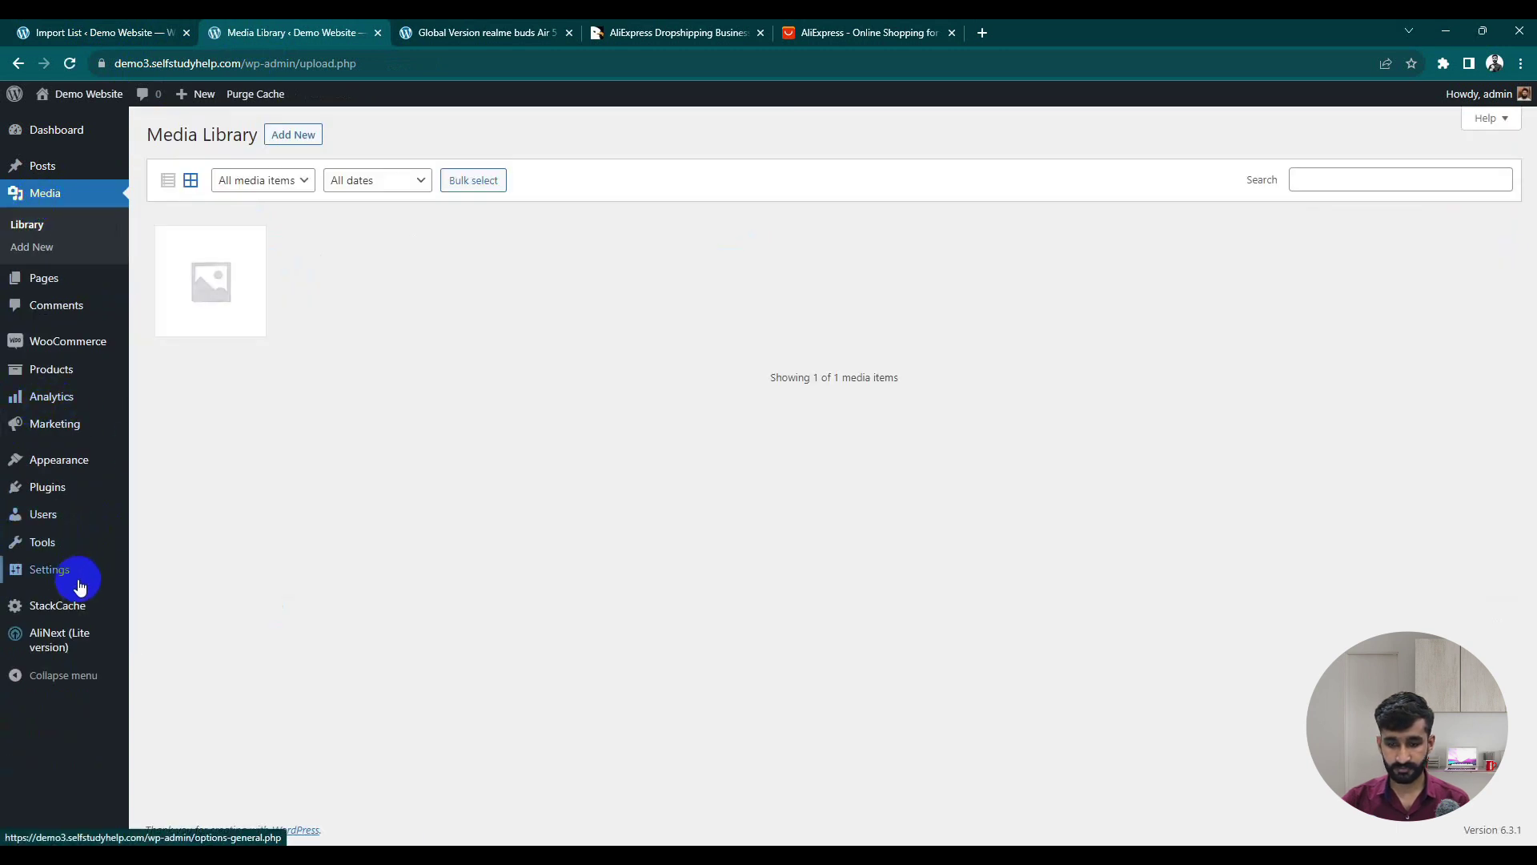
# - Recheck AliNext's import list, and examine the plugin's common, account and pricing rule settings, including the product cost calculation types
pyautogui.moveTo(78, 584)
pyautogui.moveTo(70, 636)
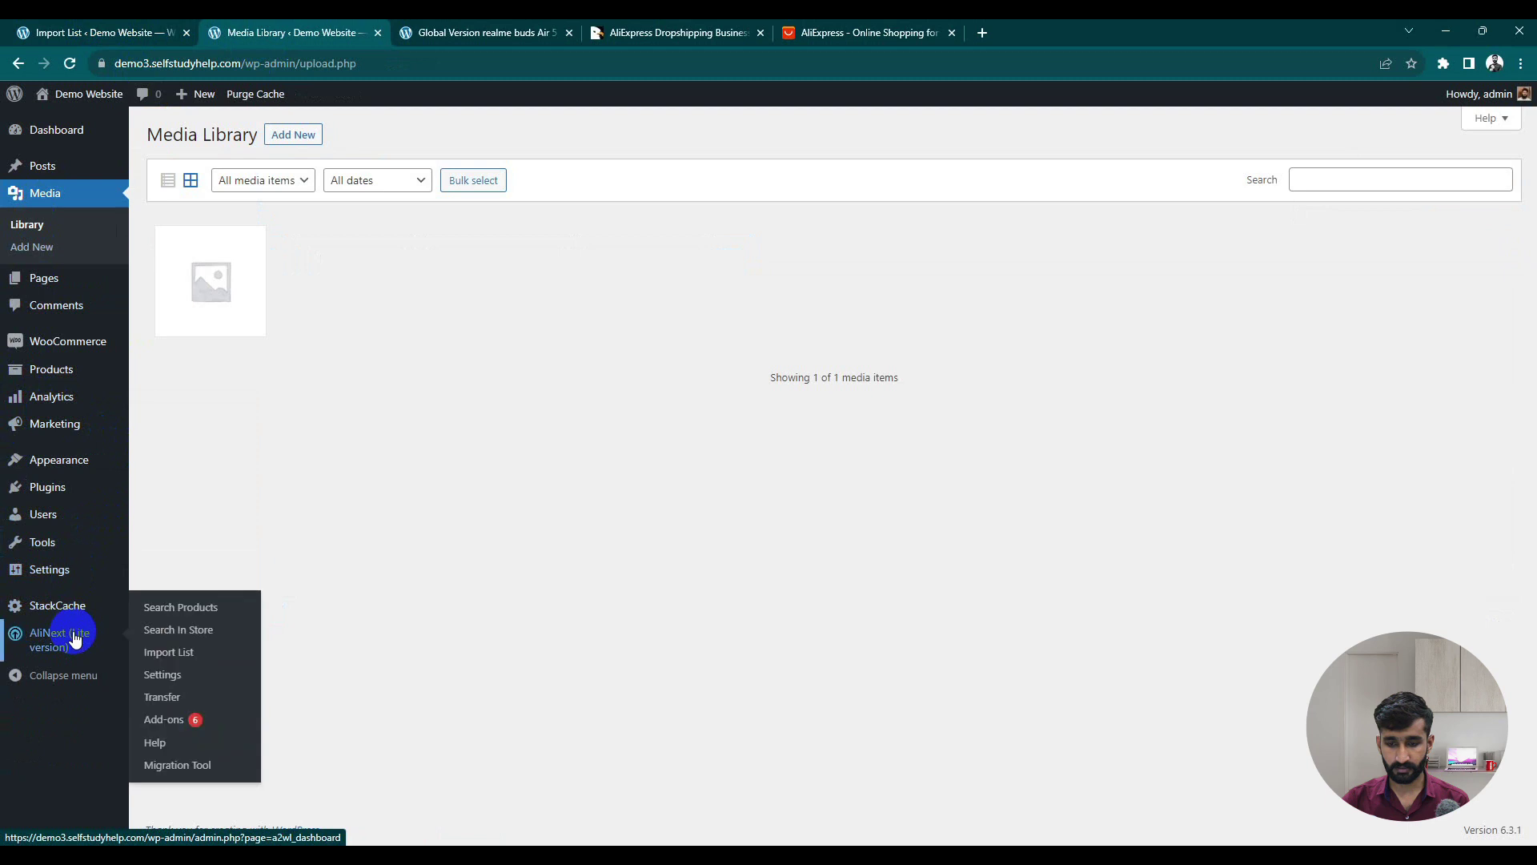
pyautogui.click(164, 653)
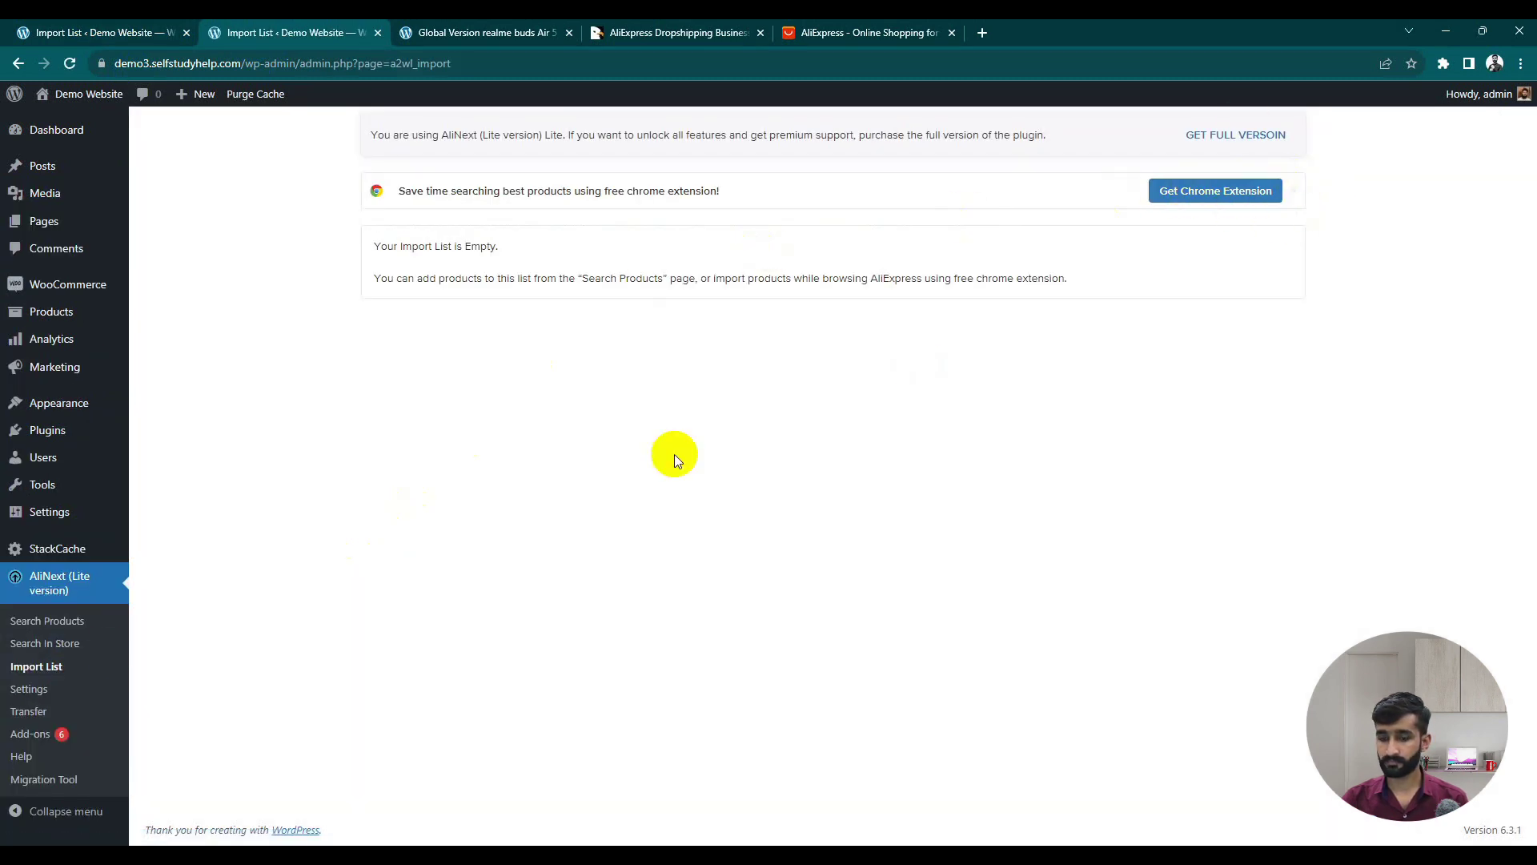
pyautogui.click(57, 692)
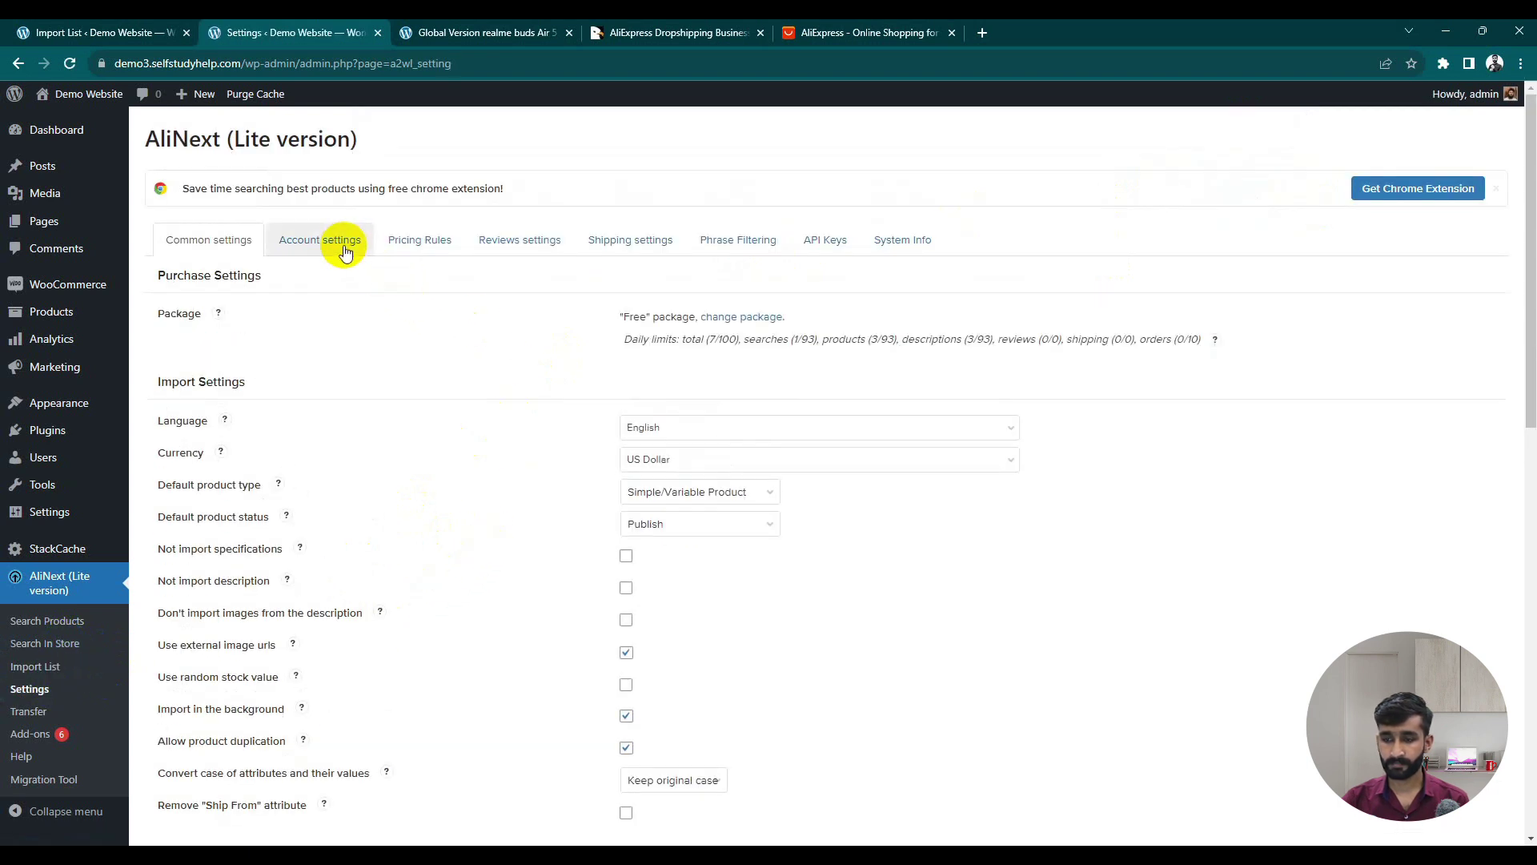
pyautogui.click(346, 249)
pyautogui.click(426, 247)
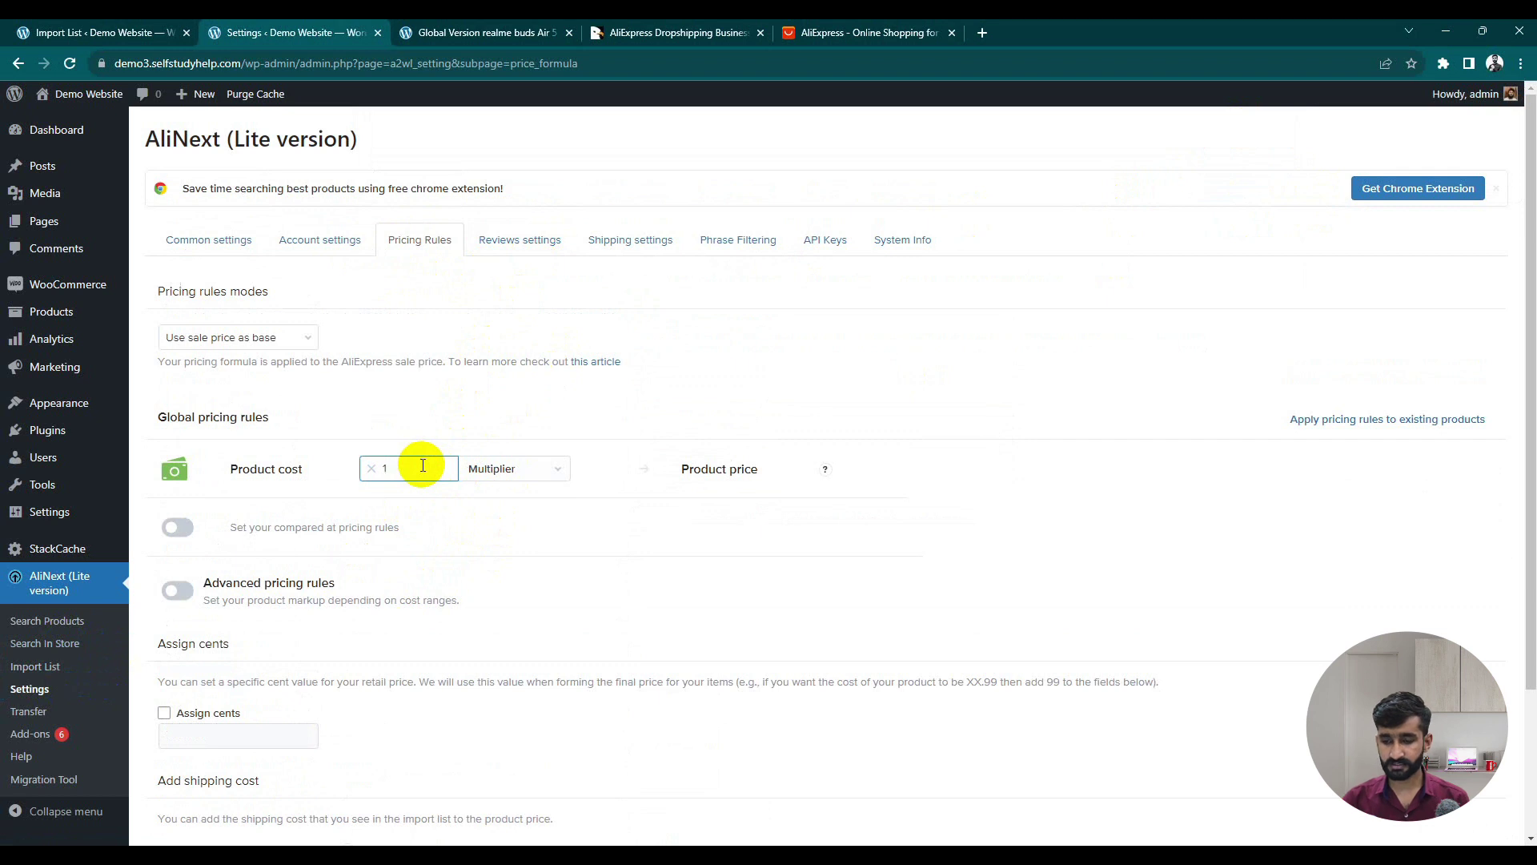
pyautogui.click(535, 472)
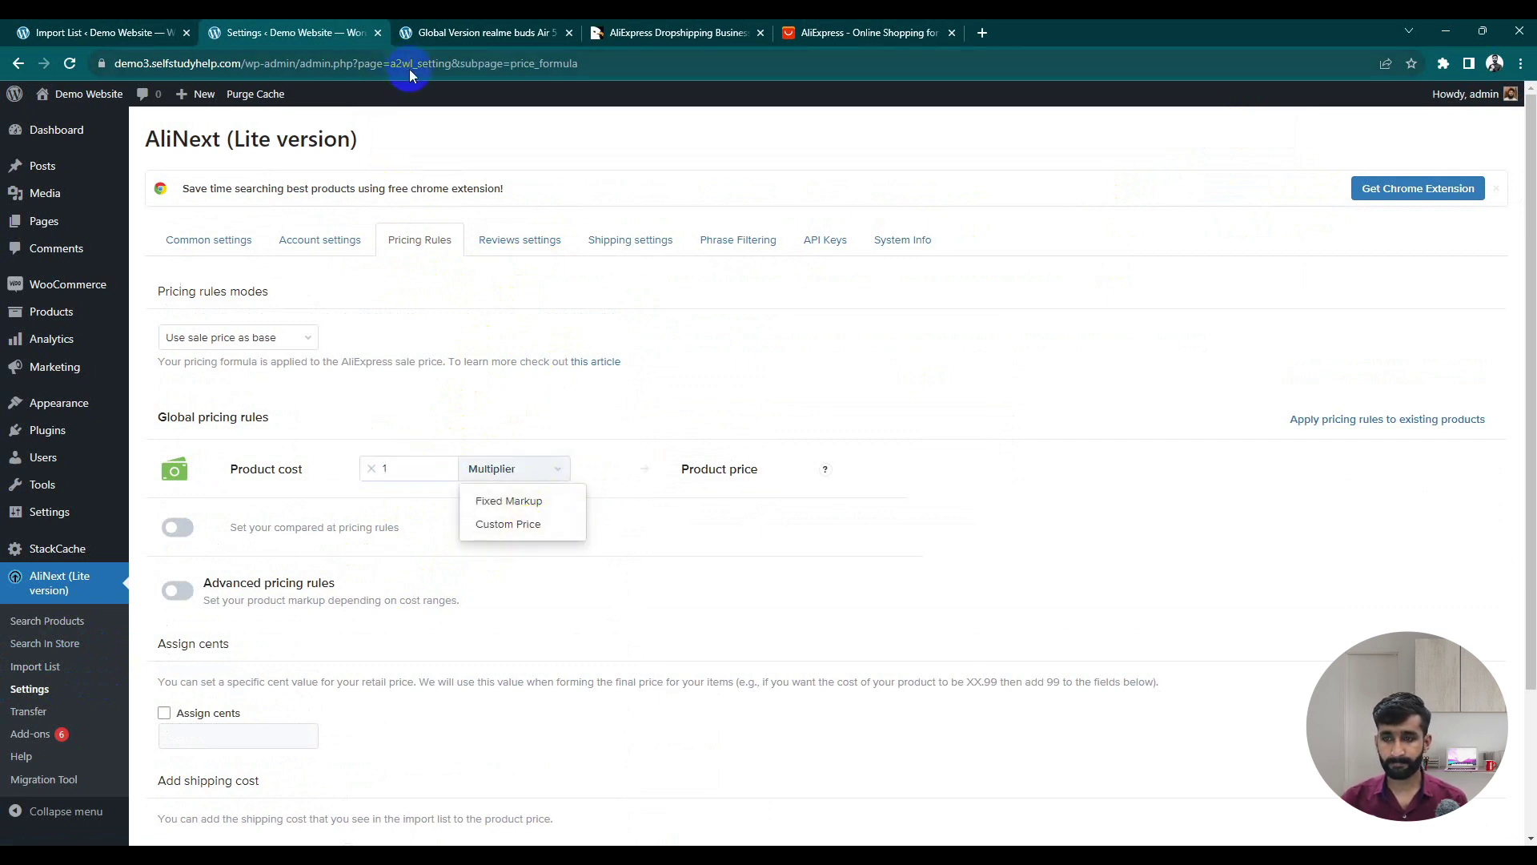
# - Enable the import of product reviews in AliNext's reviews settings without saving, and look over the other review options
pyautogui.click(530, 240)
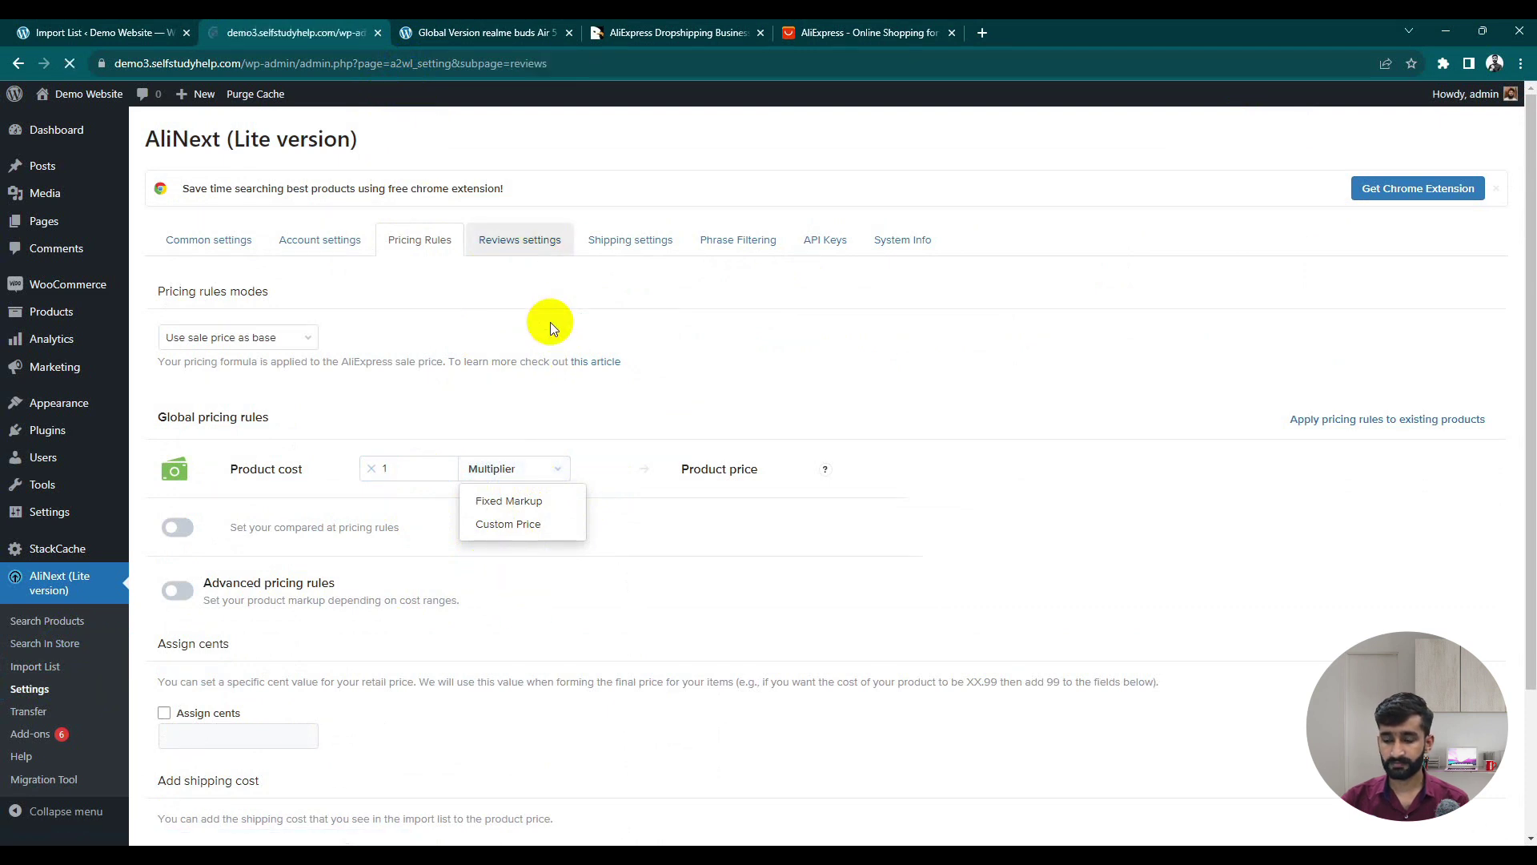
pyautogui.click(631, 337)
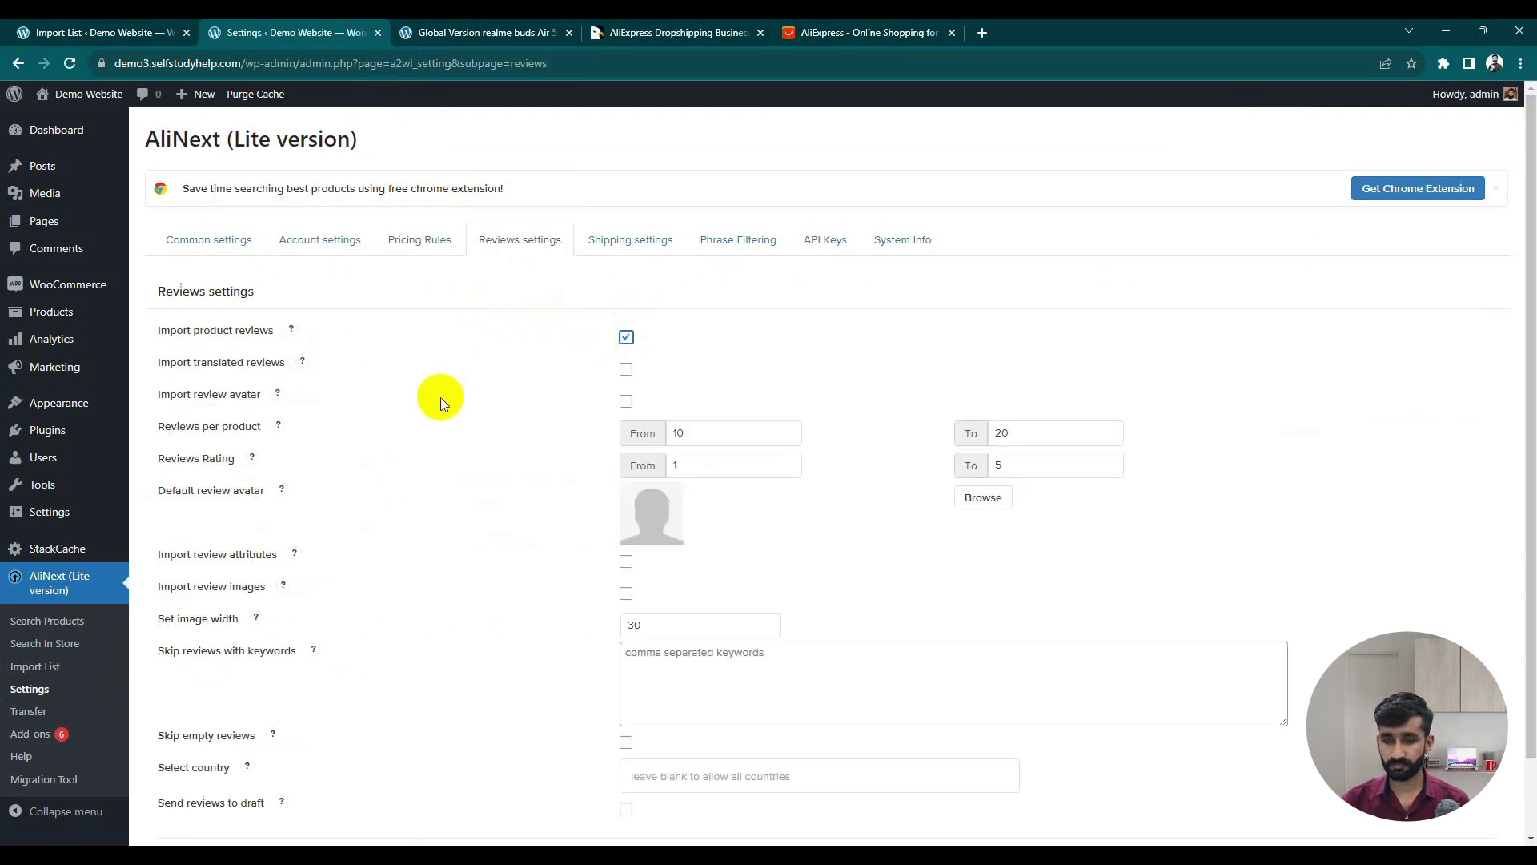
pyautogui.scroll(-2, 427, 406)
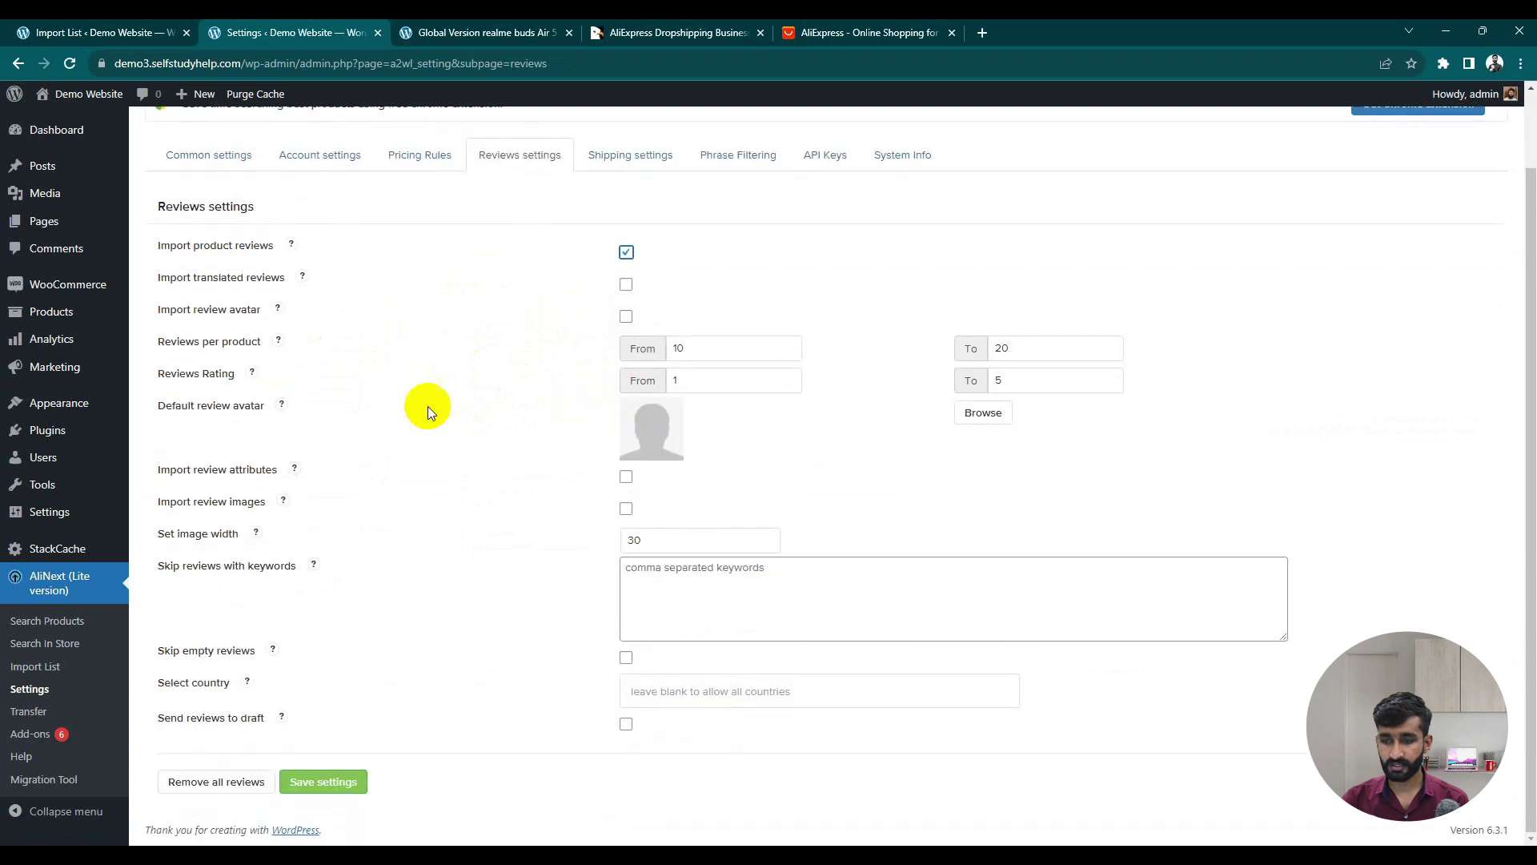
pyautogui.scroll(2, 608, 392)
# - Examine AliNext's shipping, phrase filtering and API keys settings
pyautogui.click(609, 247)
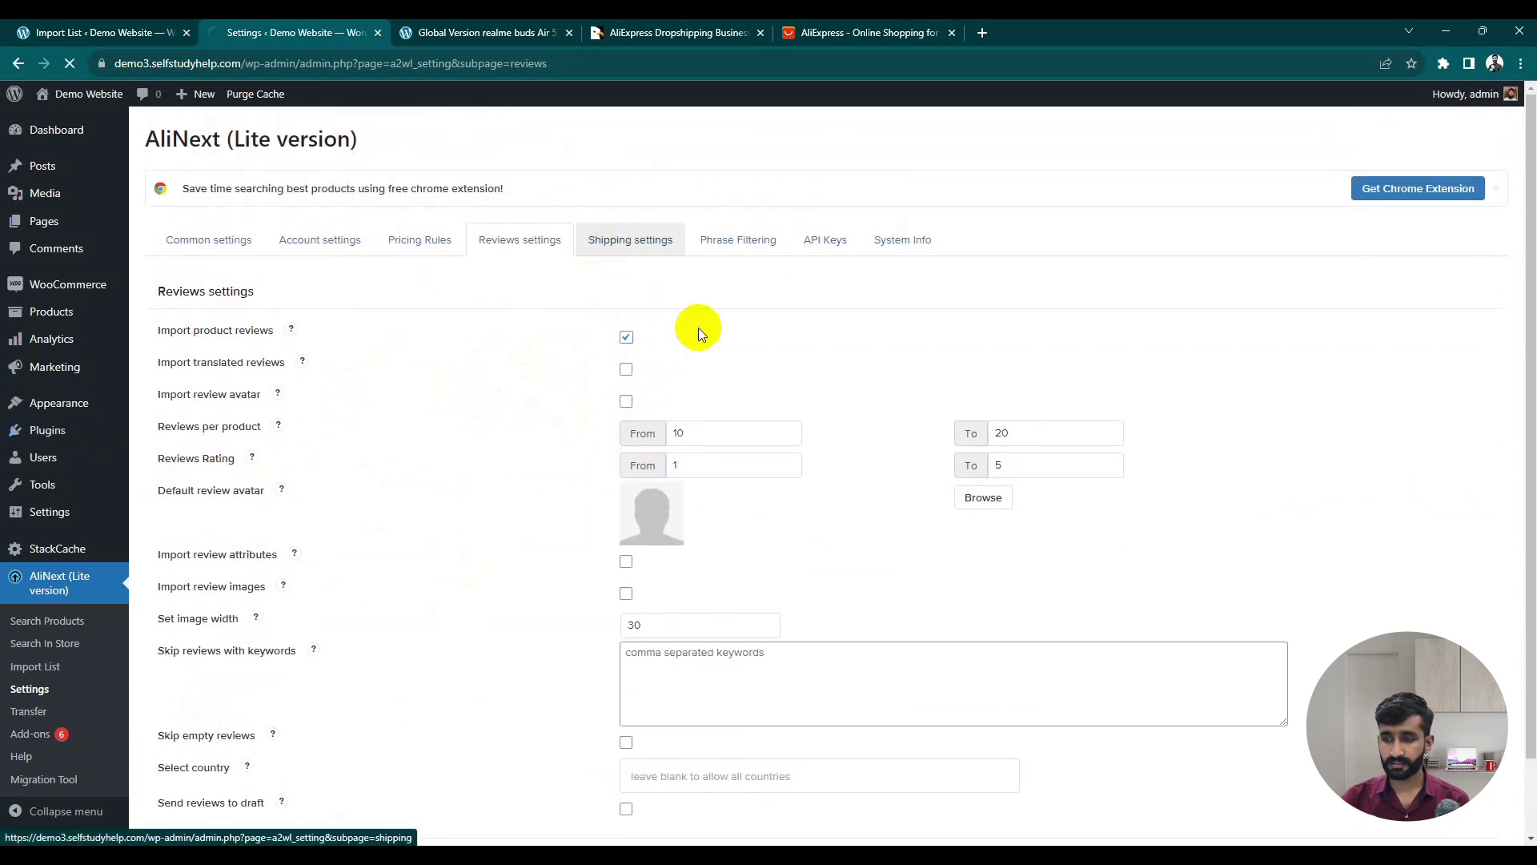
pyautogui.scroll(-4, 521, 335)
pyautogui.scroll(-5, 521, 334)
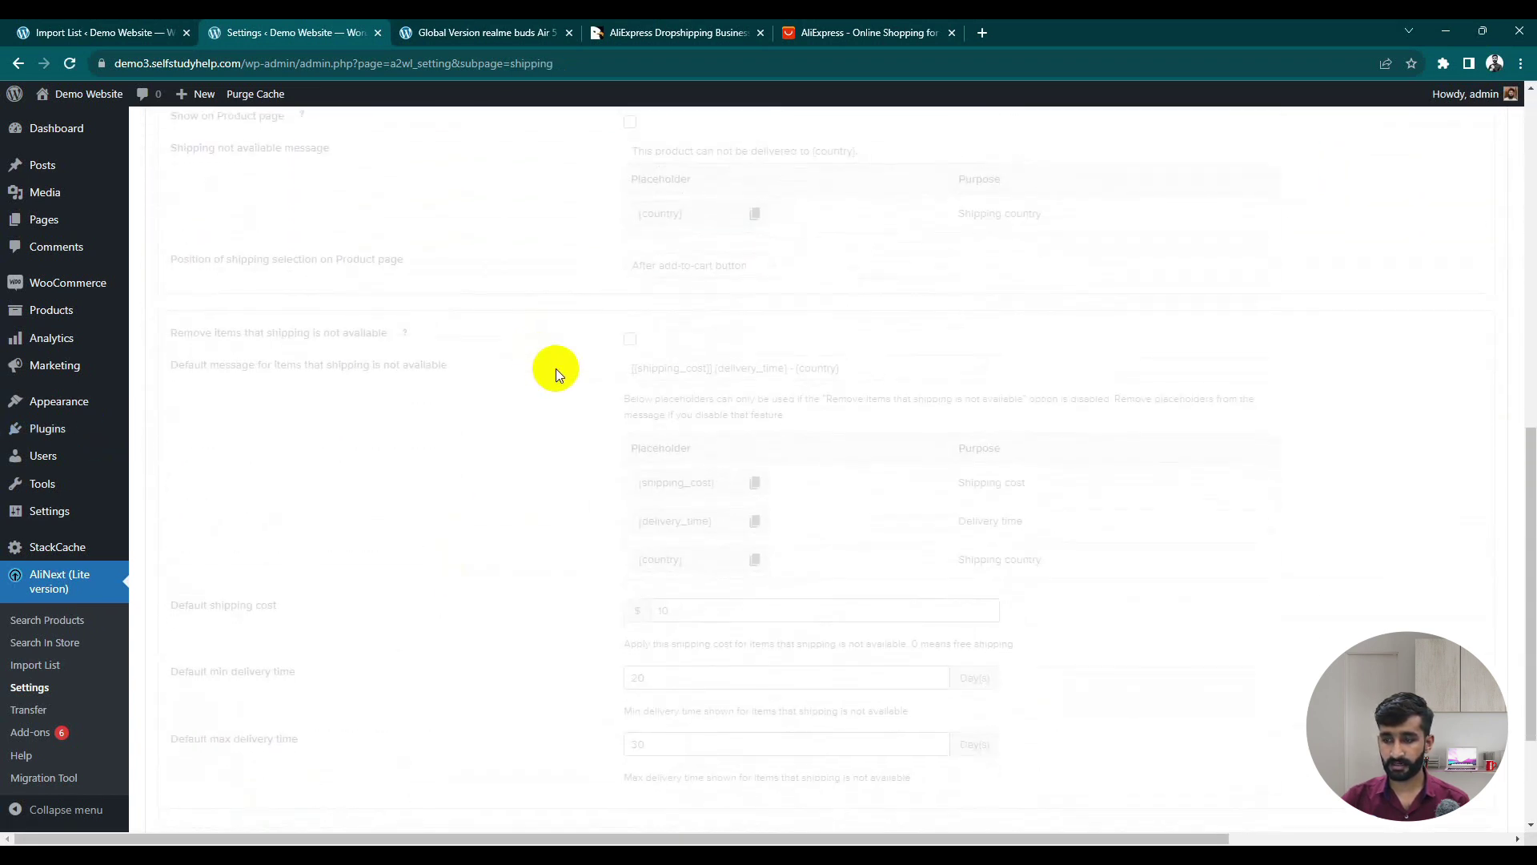
pyautogui.scroll(9, 613, 384)
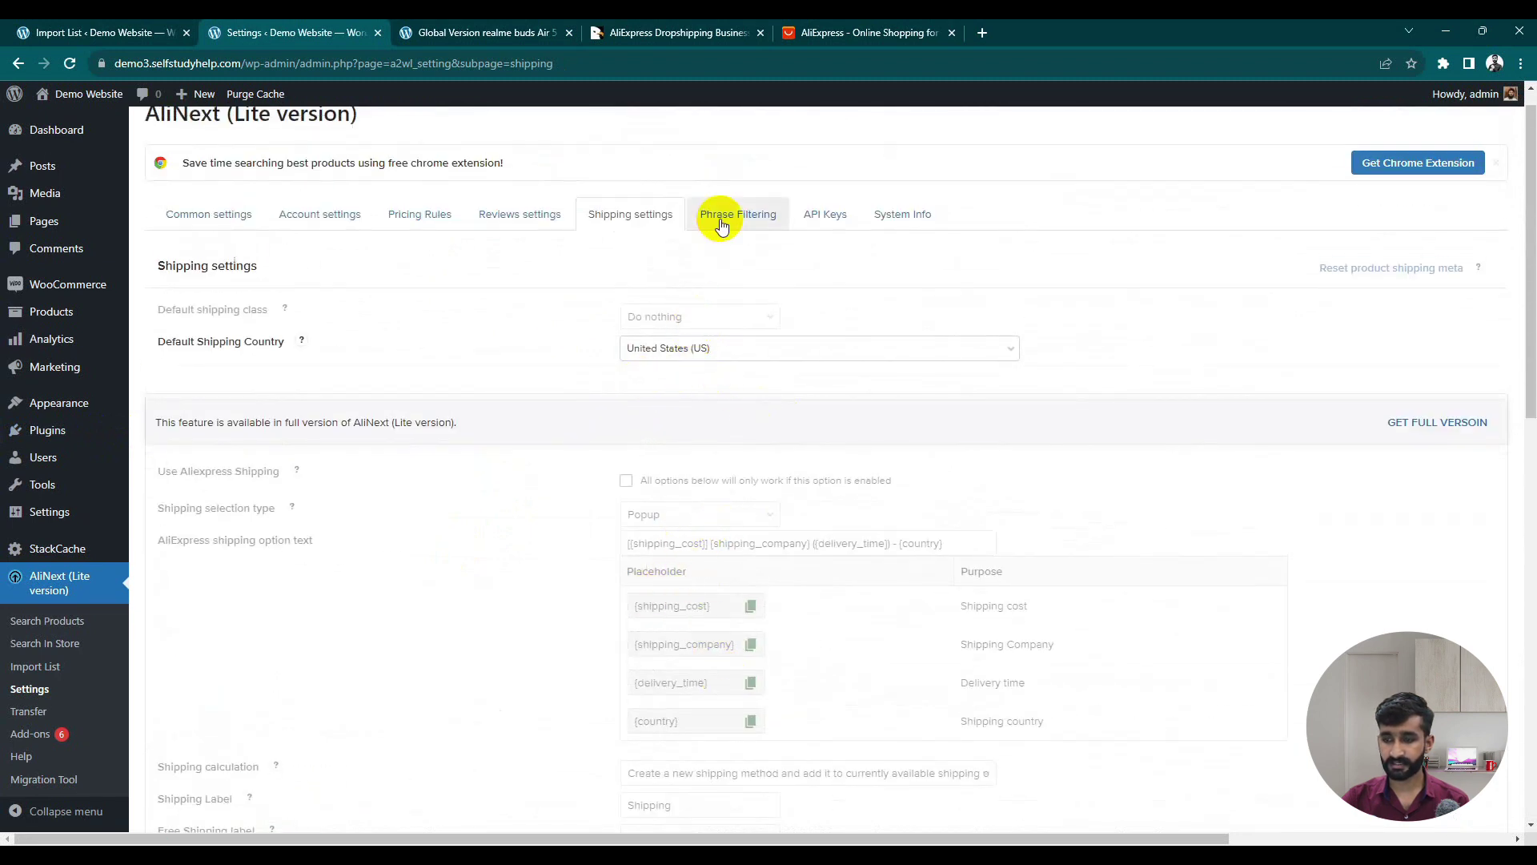
pyautogui.click(731, 213)
pyautogui.click(830, 254)
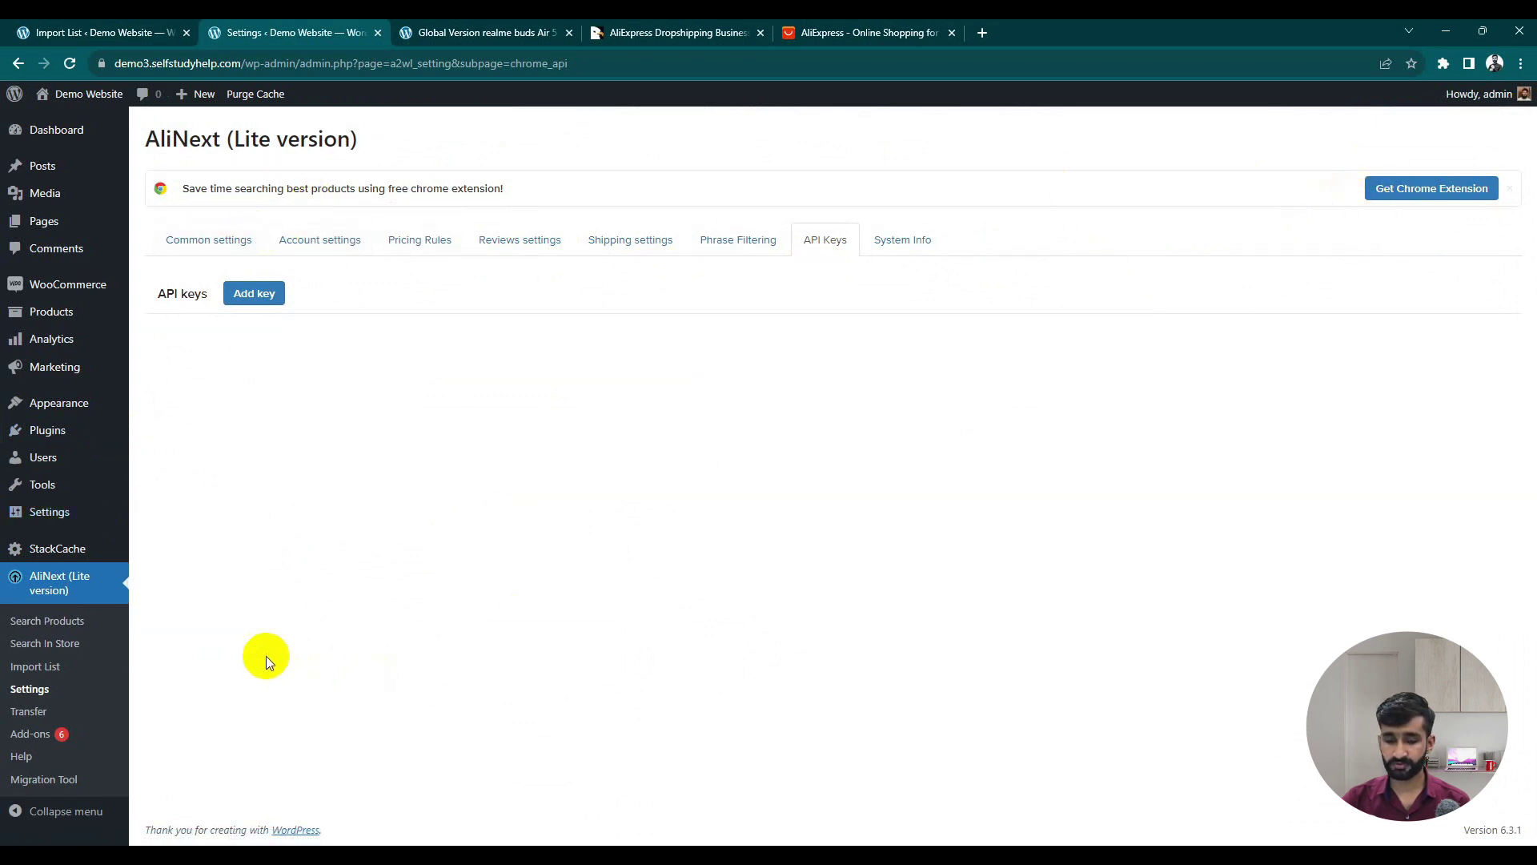
# - Check AliNext's import list again, and reload the realme buds Air 5 product preview to look for its image
pyautogui.click(68, 677)
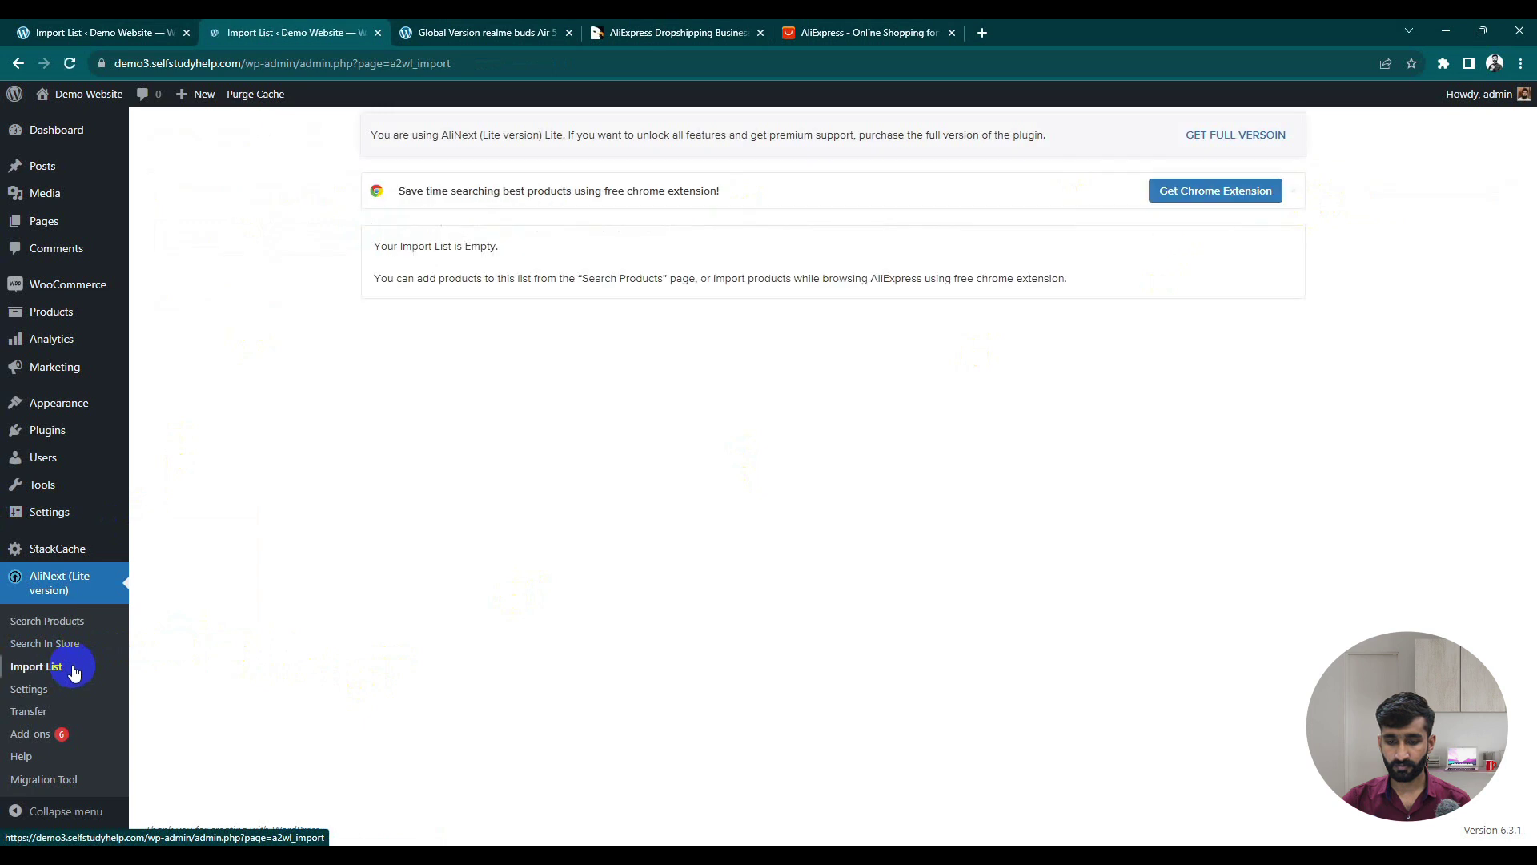
pyautogui.click(69, 632)
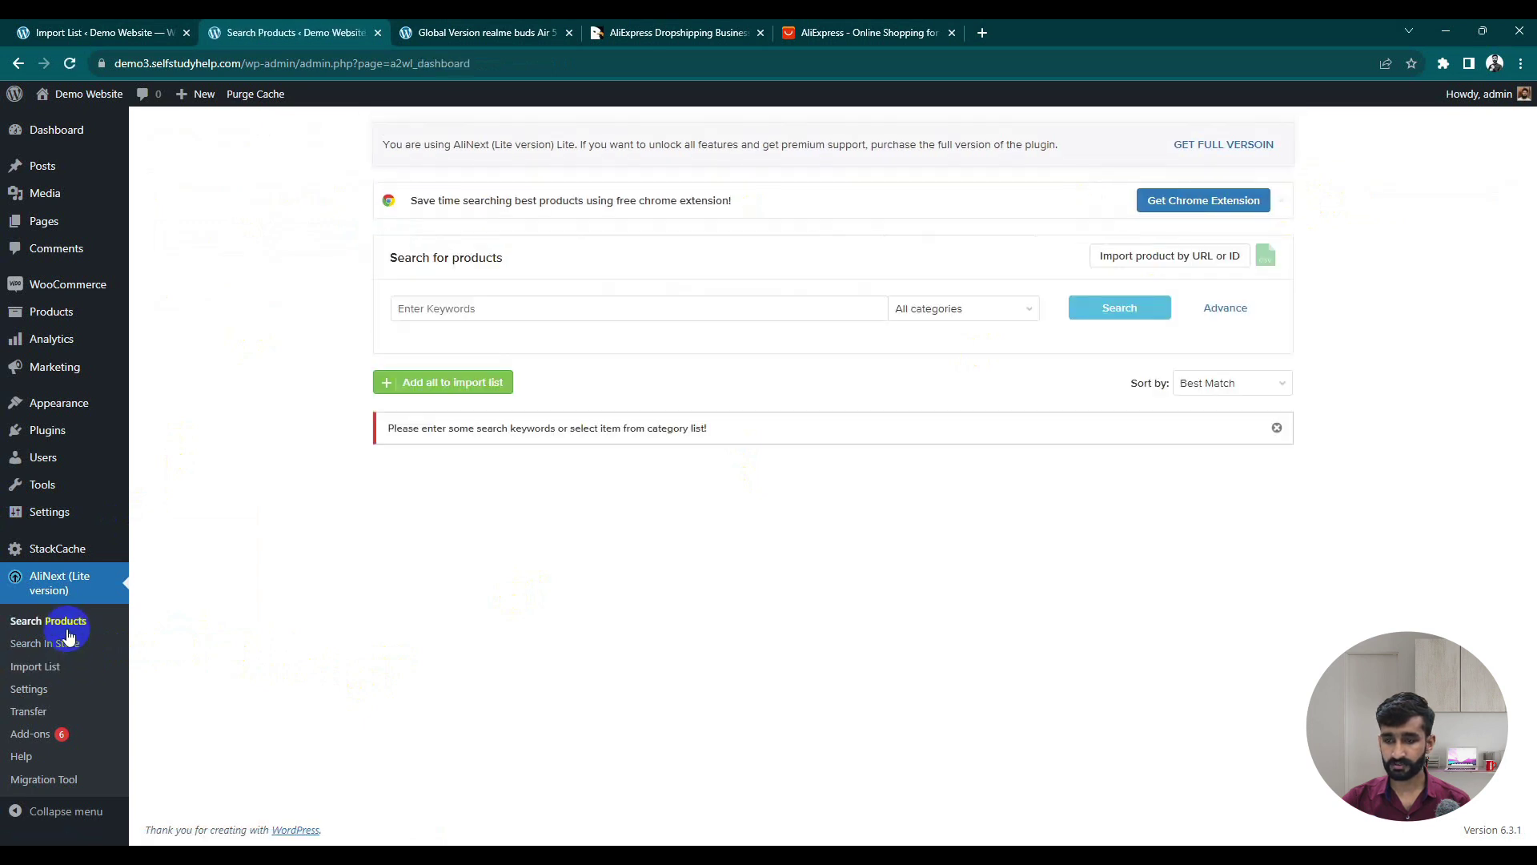
pyautogui.click(512, 26)
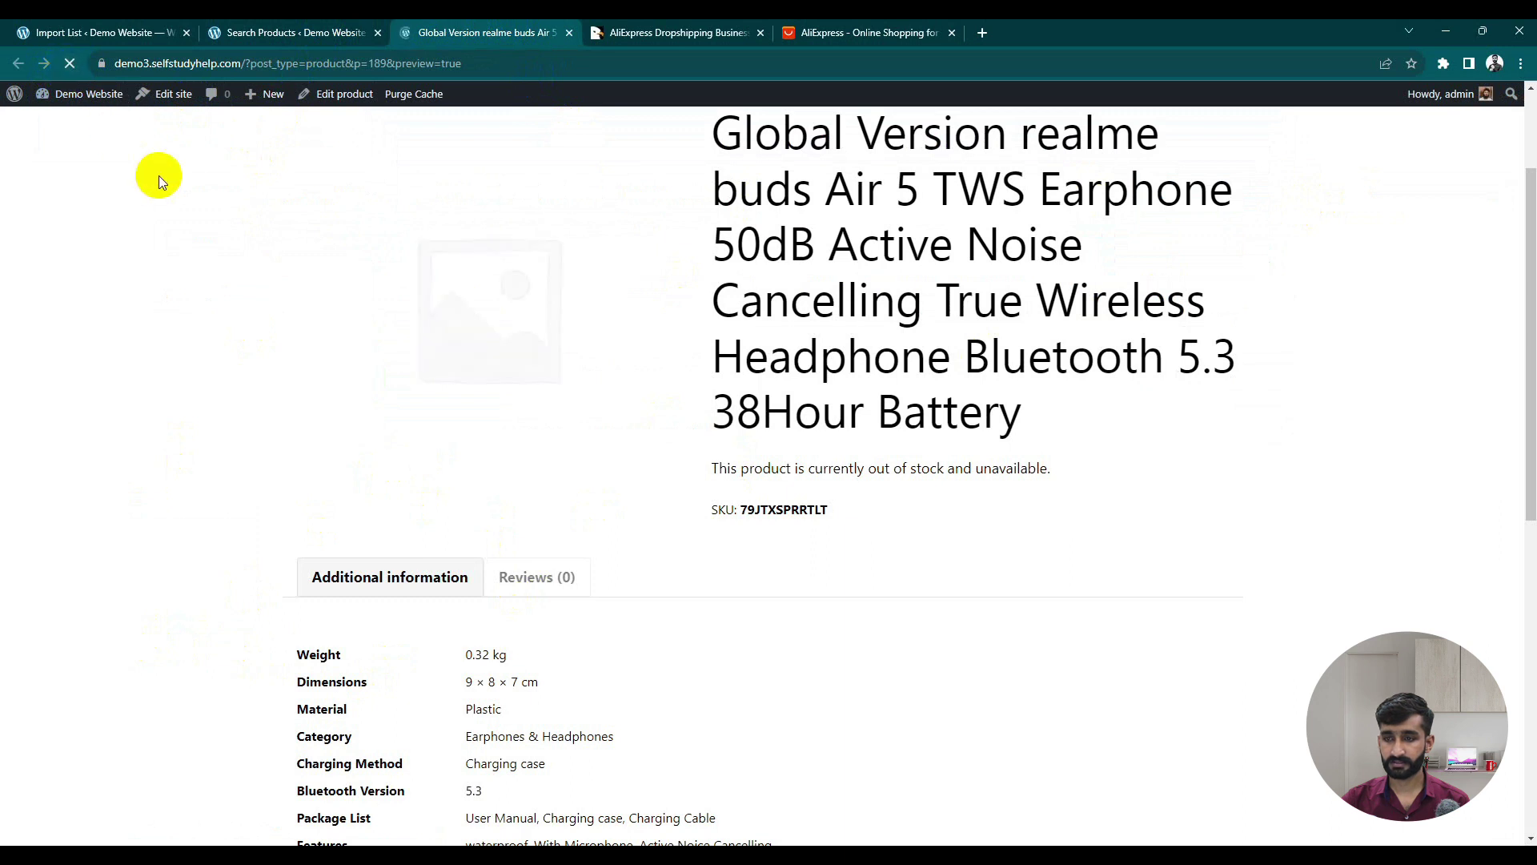
# - Search AliNext's product catalogue for "air buds" across all categories
pyautogui.click(292, 32)
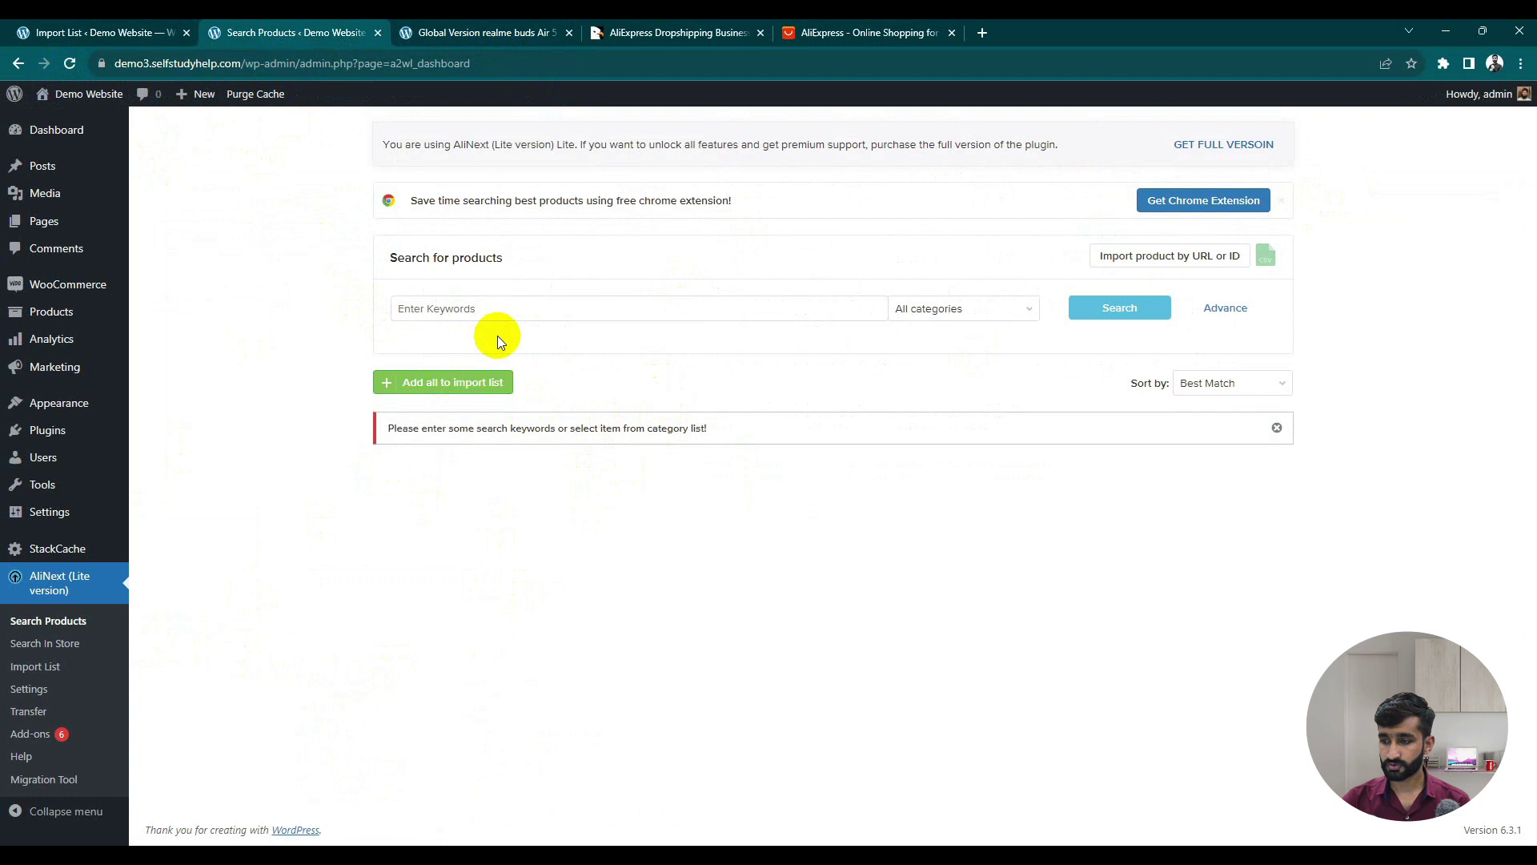
pyautogui.click(583, 313)
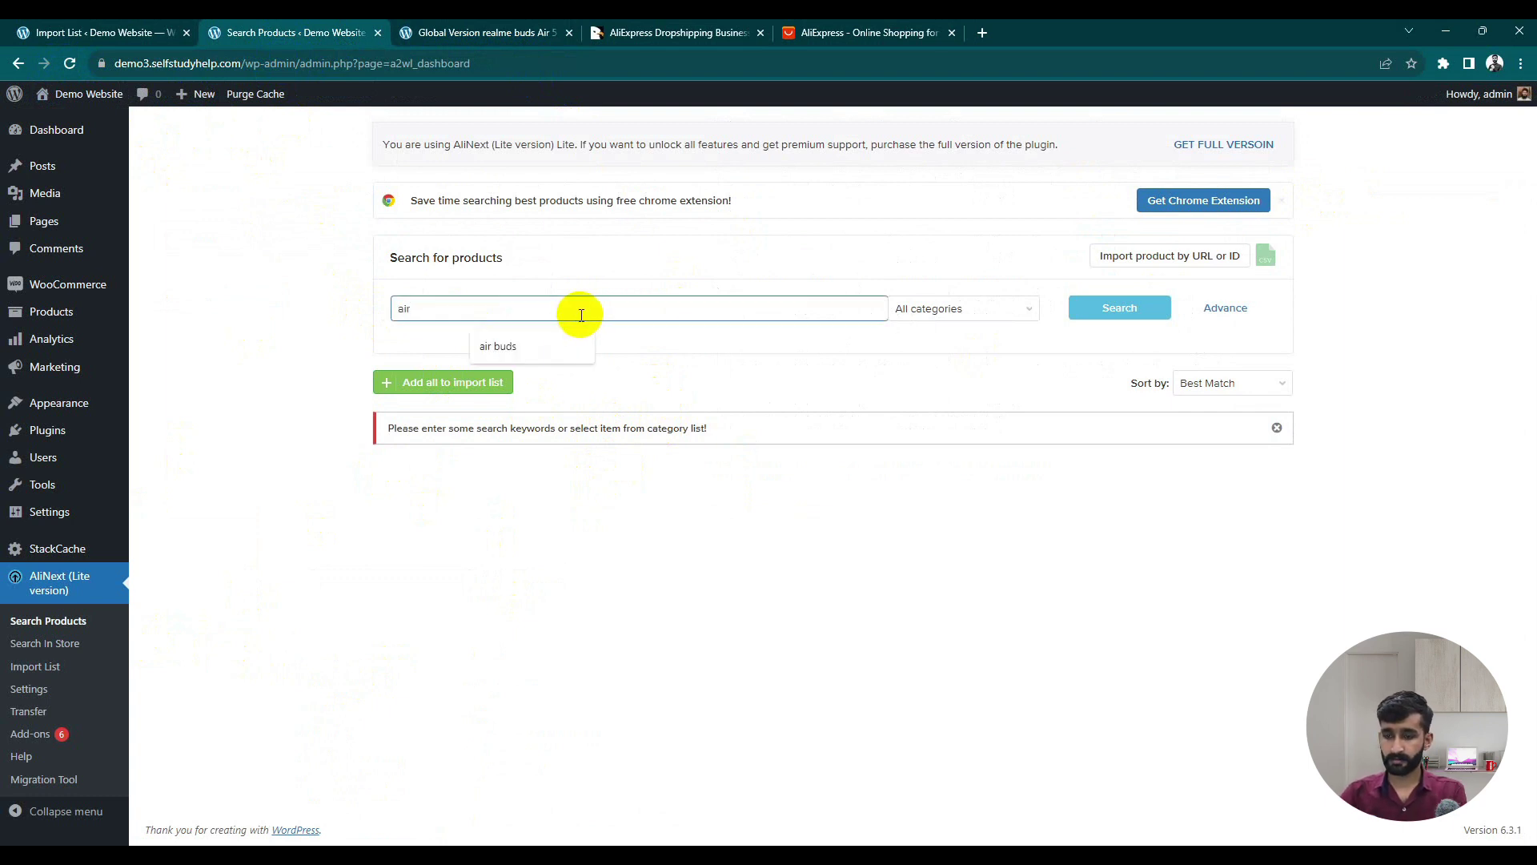
pyautogui.click(572, 336)
pyautogui.click(1136, 308)
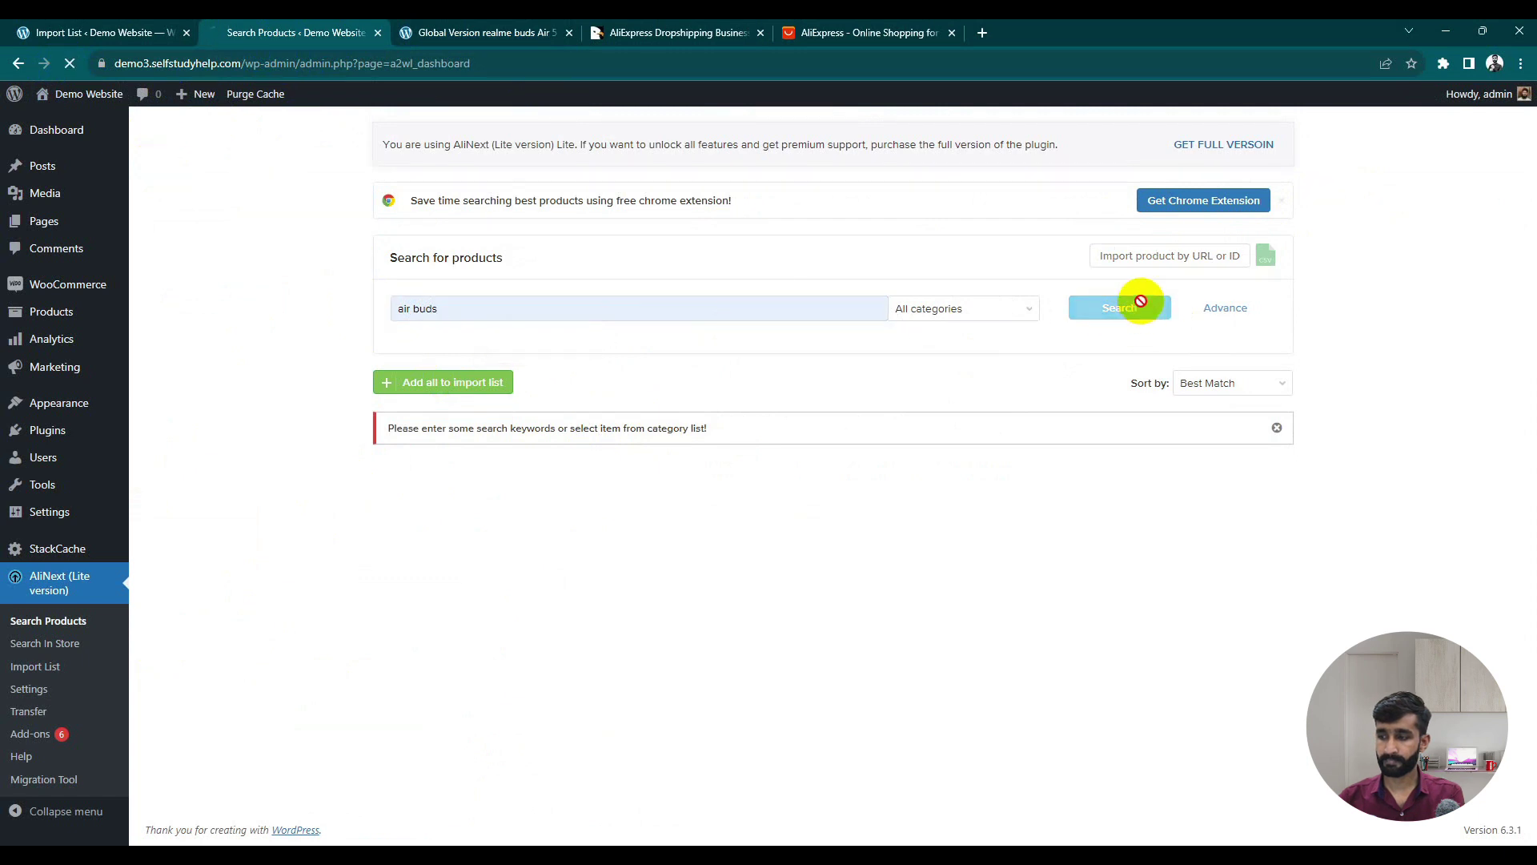
# - Add the white realme Buds Air 5 earphones at the end of the results page to the import list, and open that list
pyautogui.scroll(-4, 984, 416)
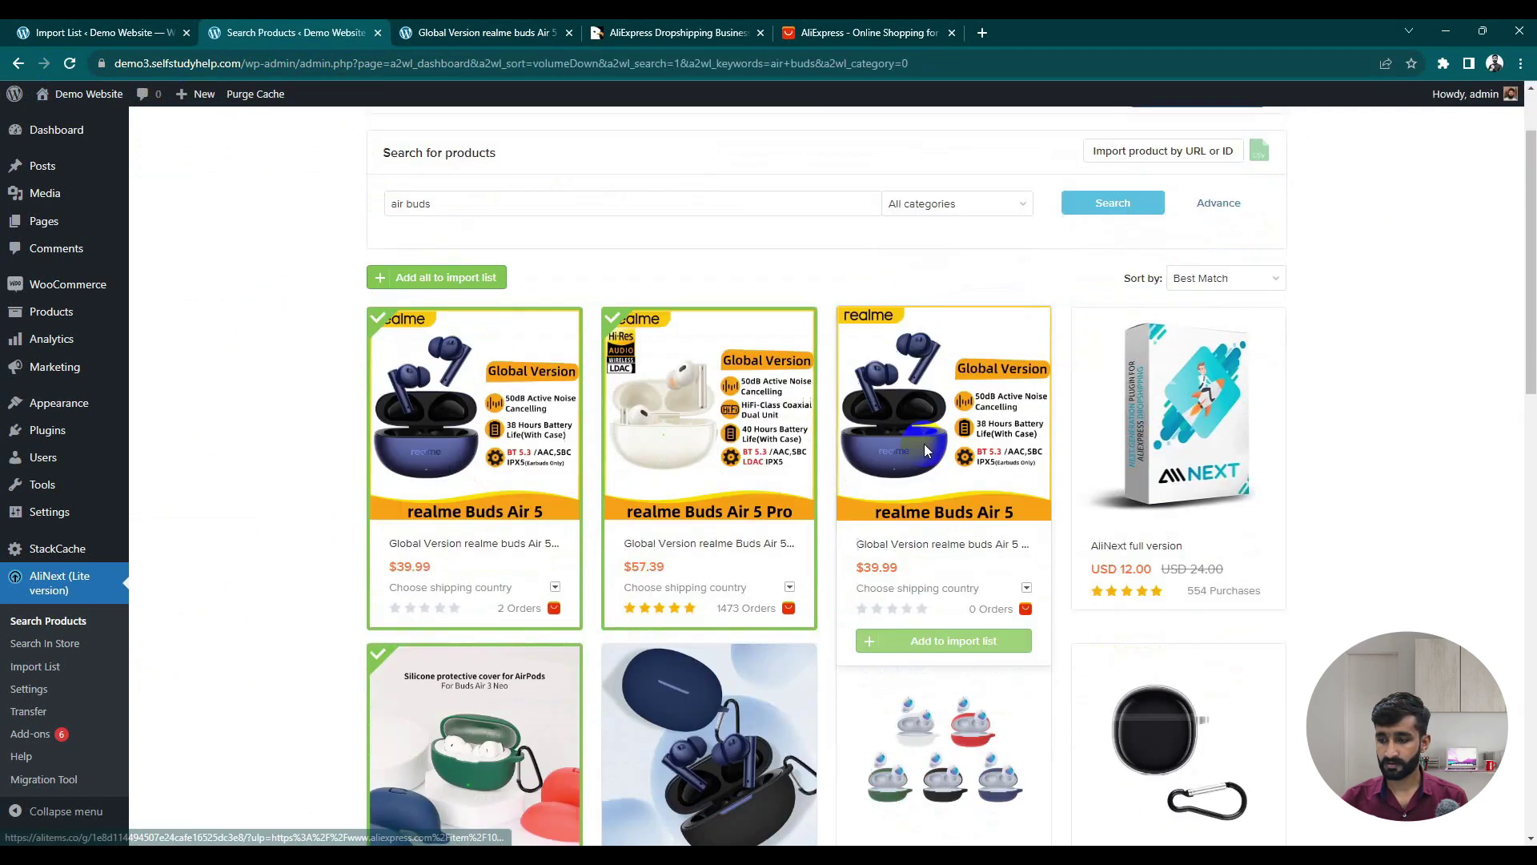
pyautogui.scroll(1, 923, 448)
pyautogui.moveTo(933, 326)
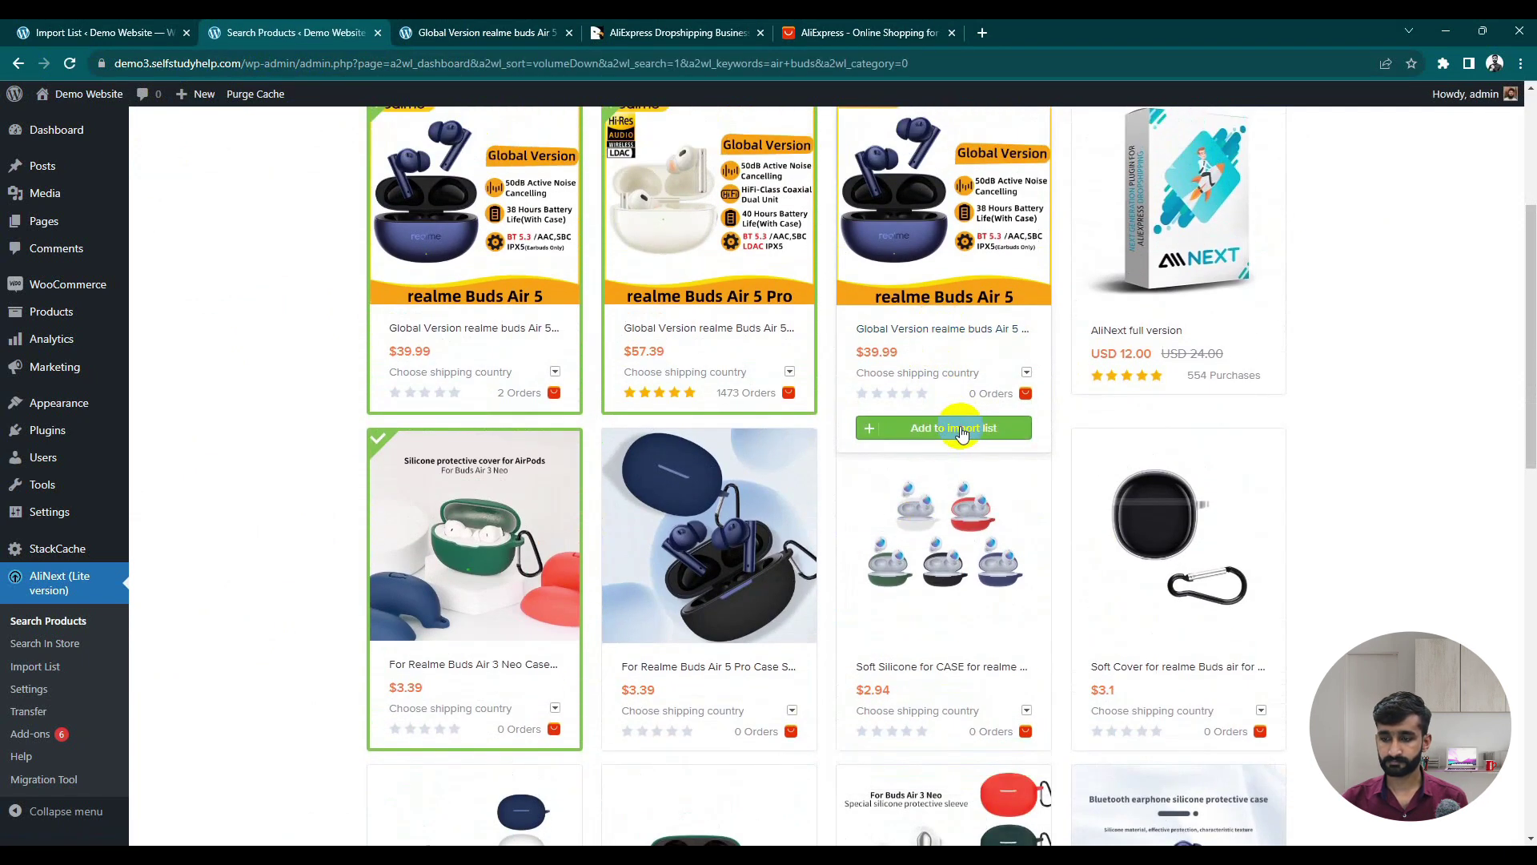
pyautogui.scroll(-5, 831, 381)
pyautogui.moveTo(726, 416)
pyautogui.scroll(8, 726, 416)
pyautogui.scroll(-13, 724, 408)
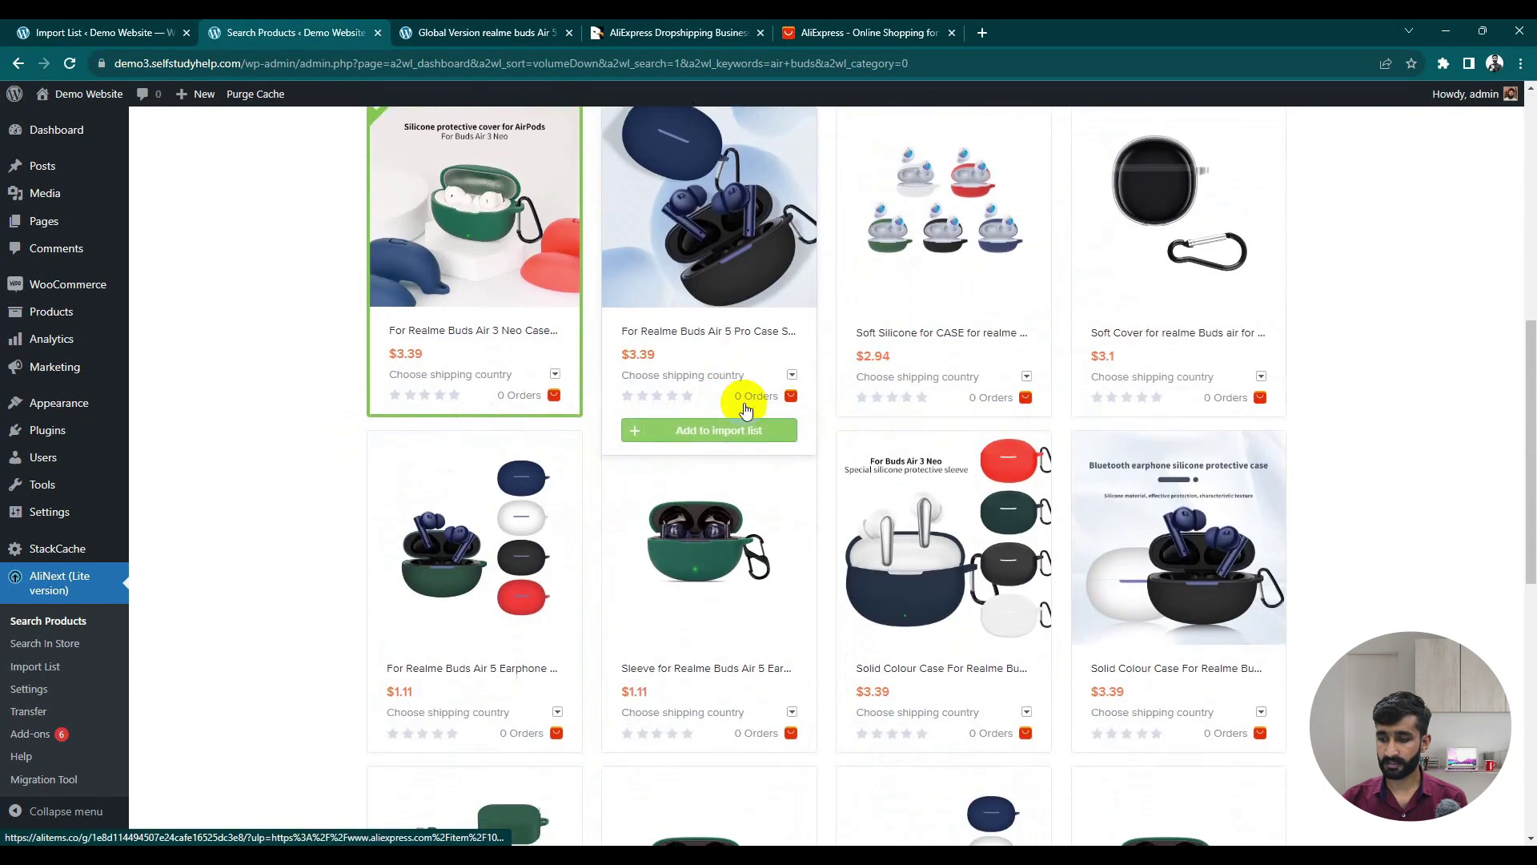
pyautogui.scroll(-6, 741, 552)
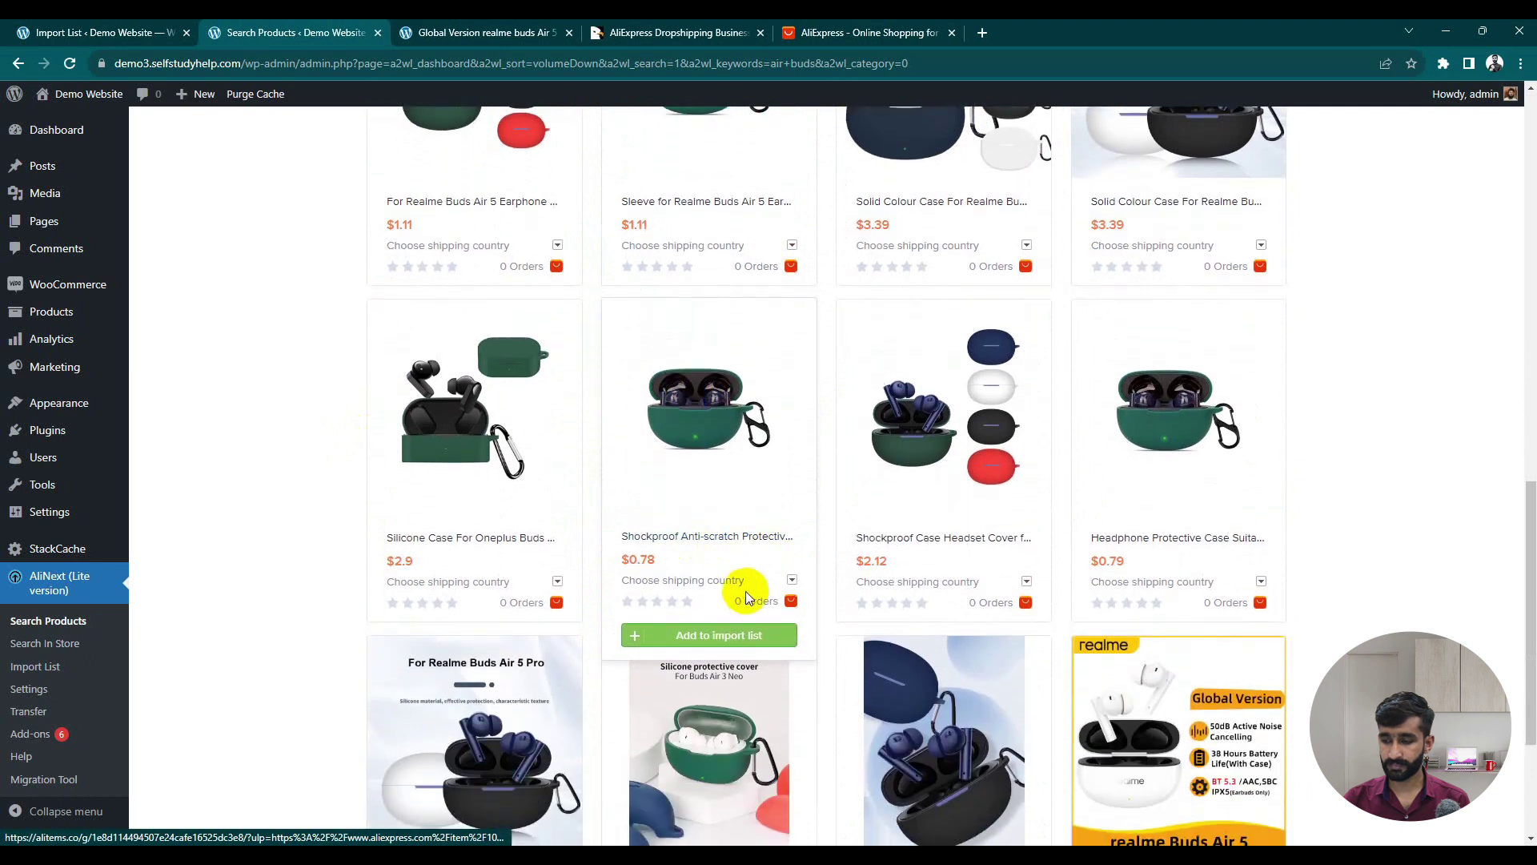
pyautogui.moveTo(1156, 544)
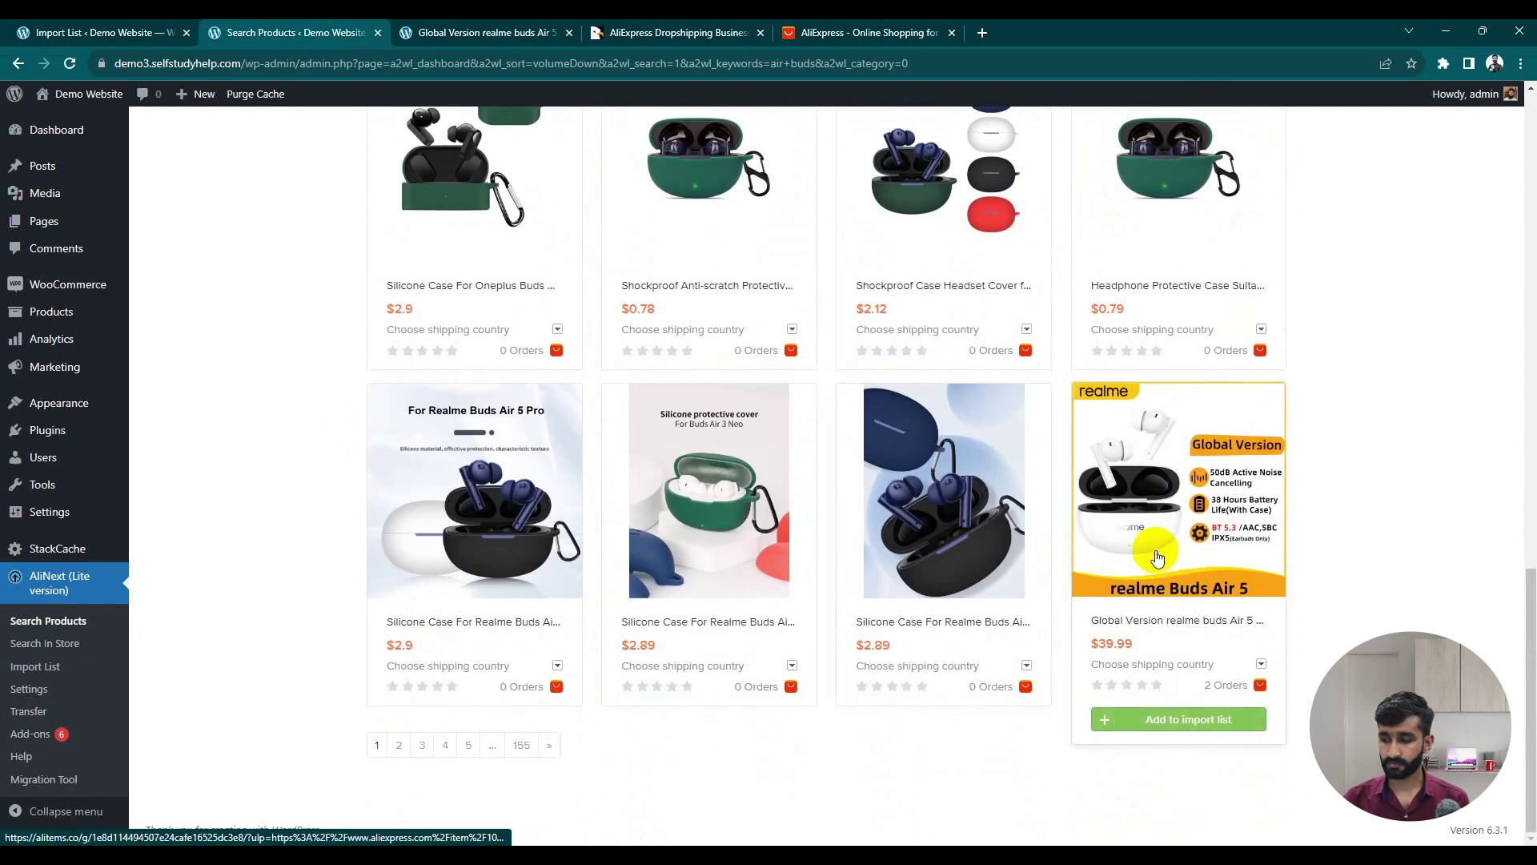
pyautogui.click(1169, 721)
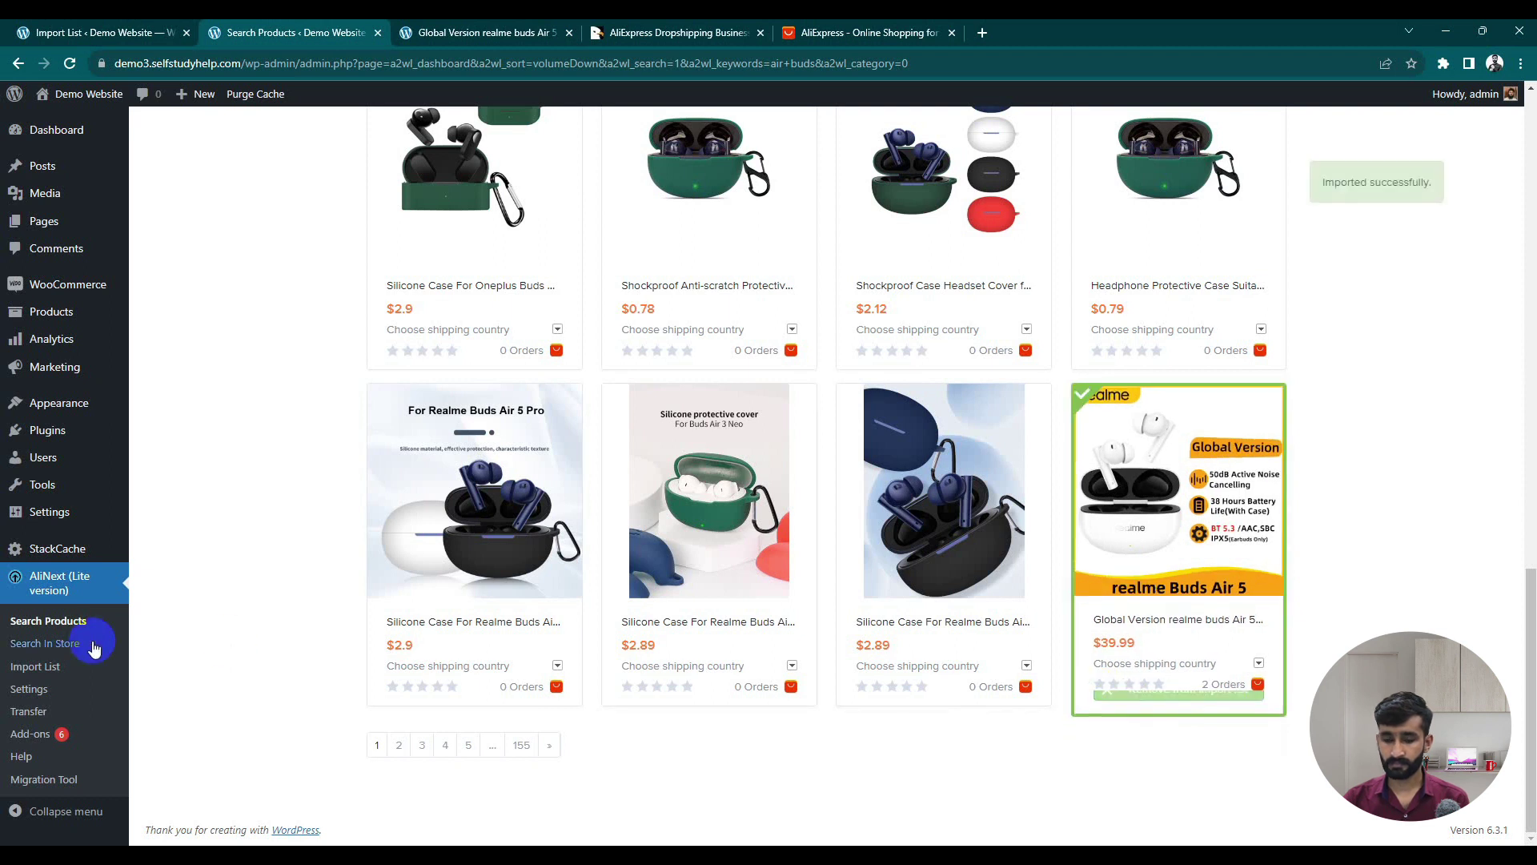
pyautogui.click(24, 669)
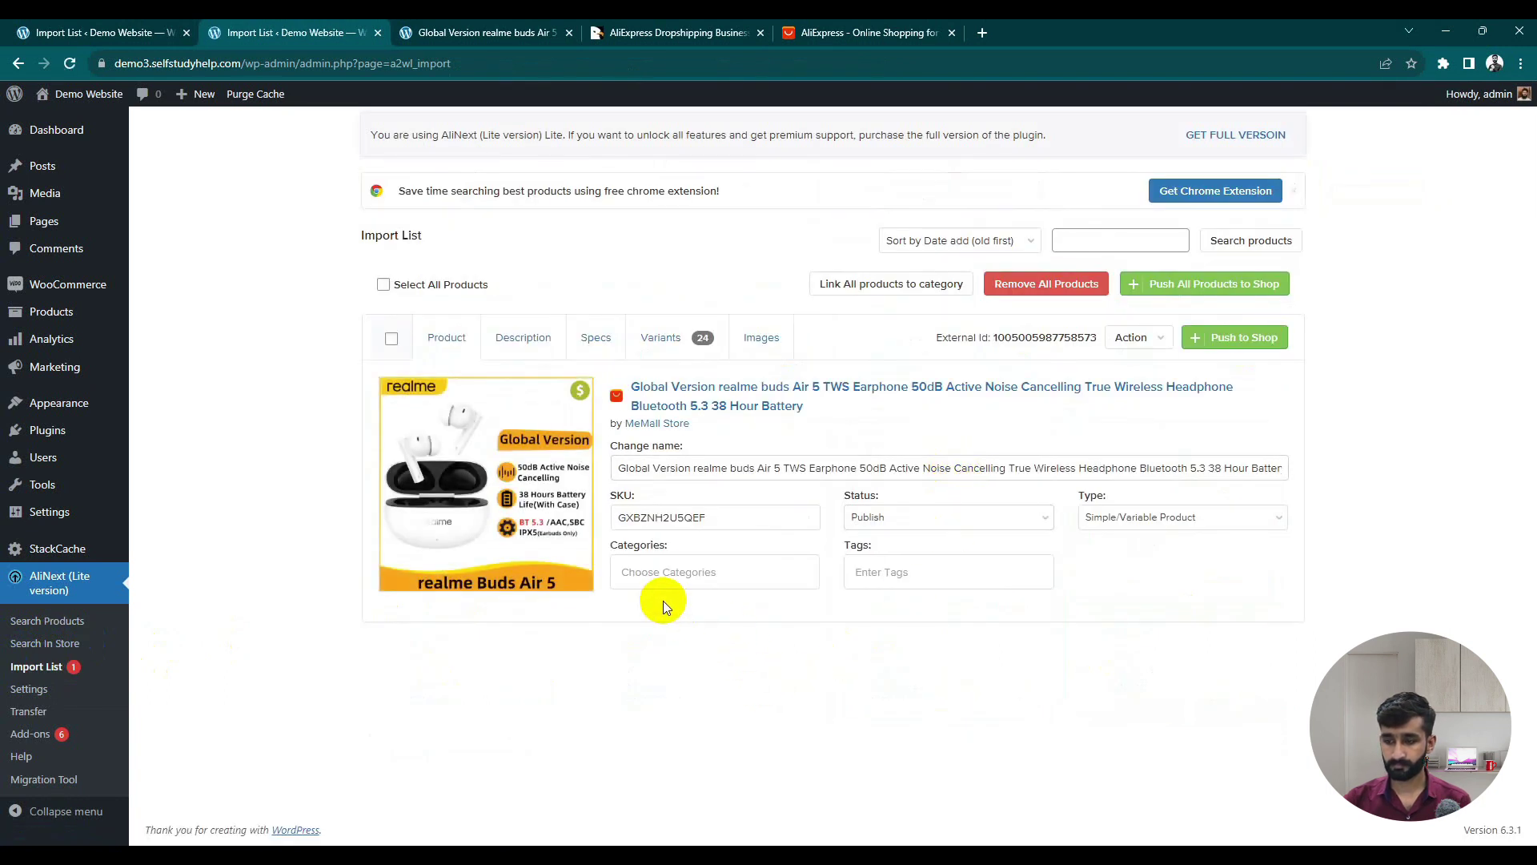
# - Check the status, type and tag options of the realme Buds Air 5 import, and assign it the Uncategorized category
pyautogui.click(1011, 522)
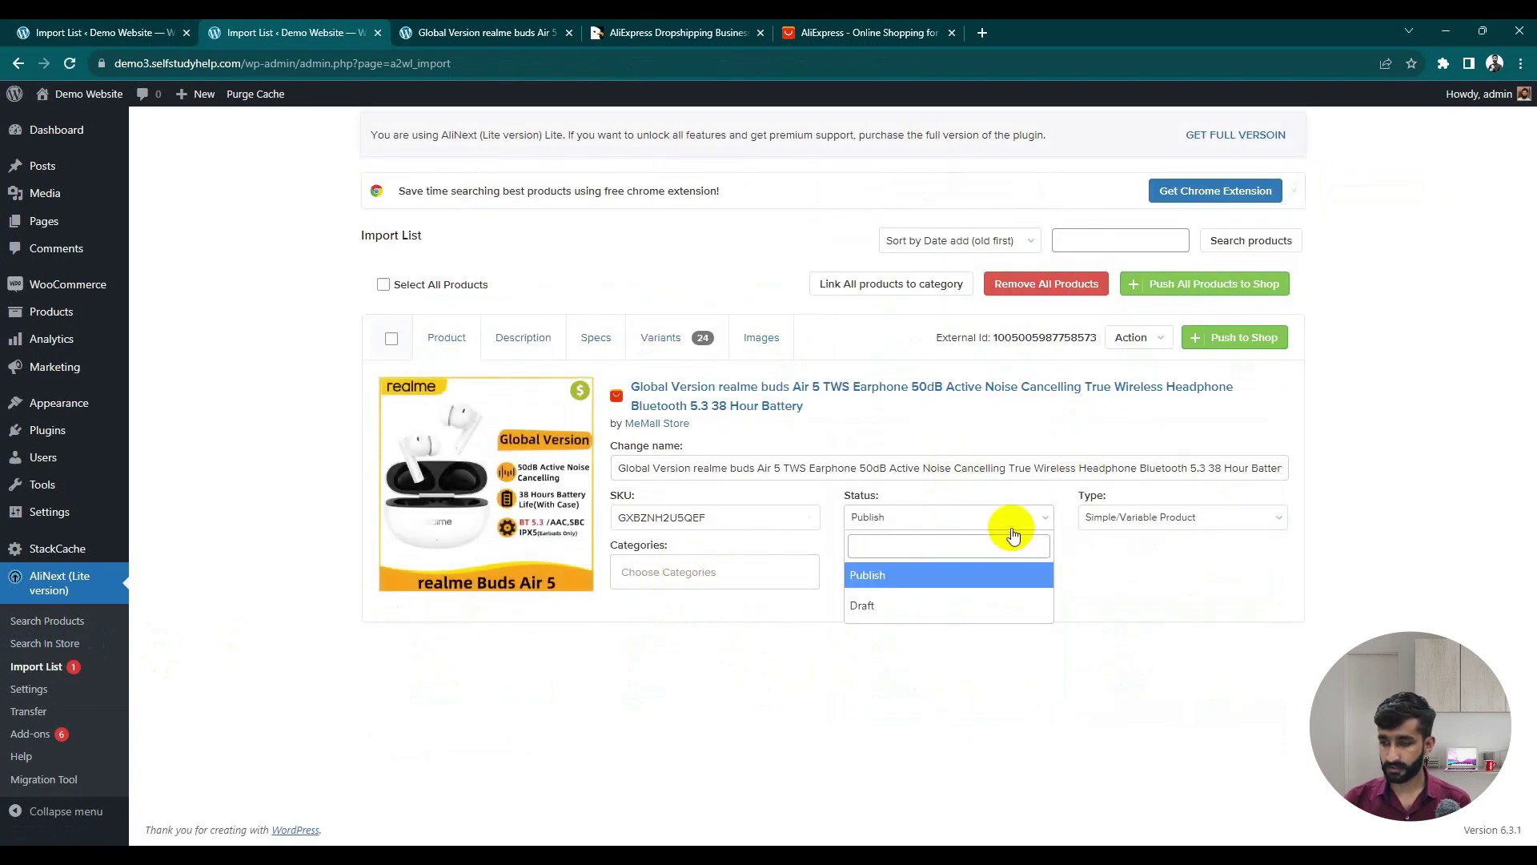
pyautogui.click(1132, 516)
pyautogui.click(960, 573)
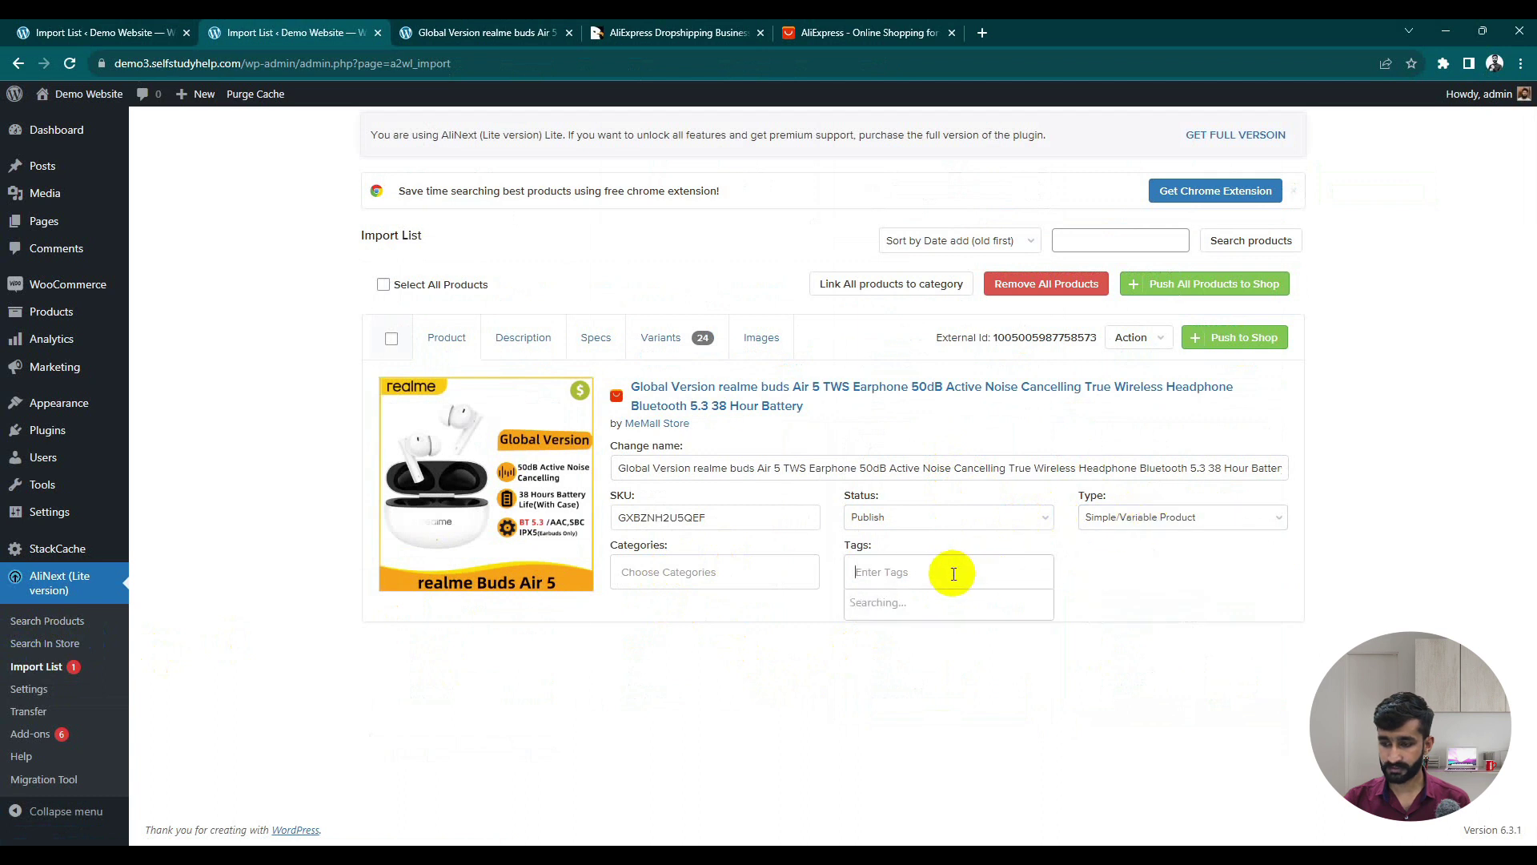
pyautogui.click(783, 580)
pyautogui.click(743, 602)
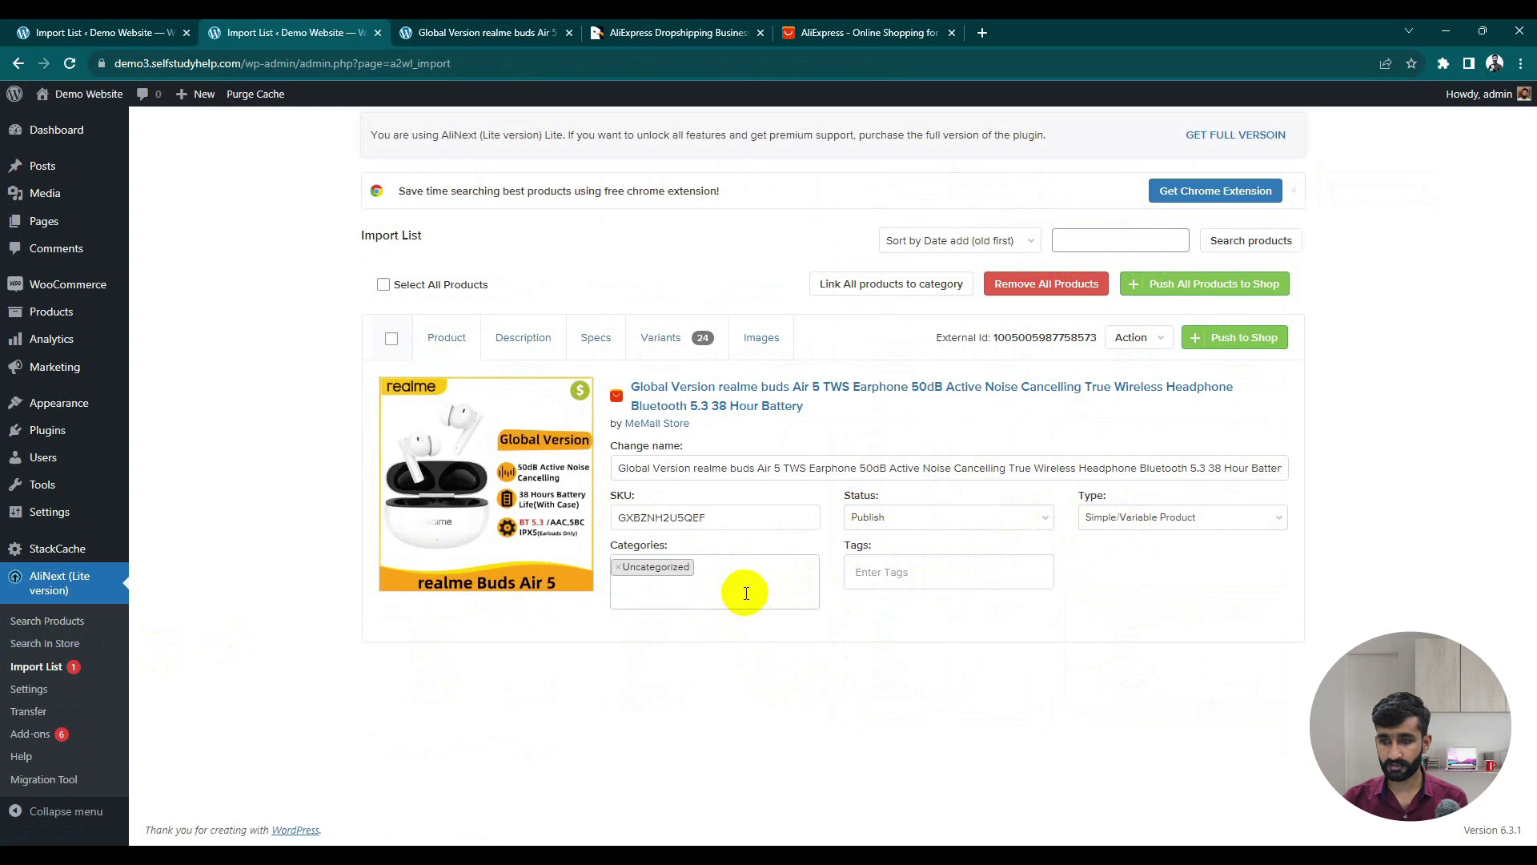
# - Examine the import's gallery images, product actions, variants, specs and description
pyautogui.click(756, 339)
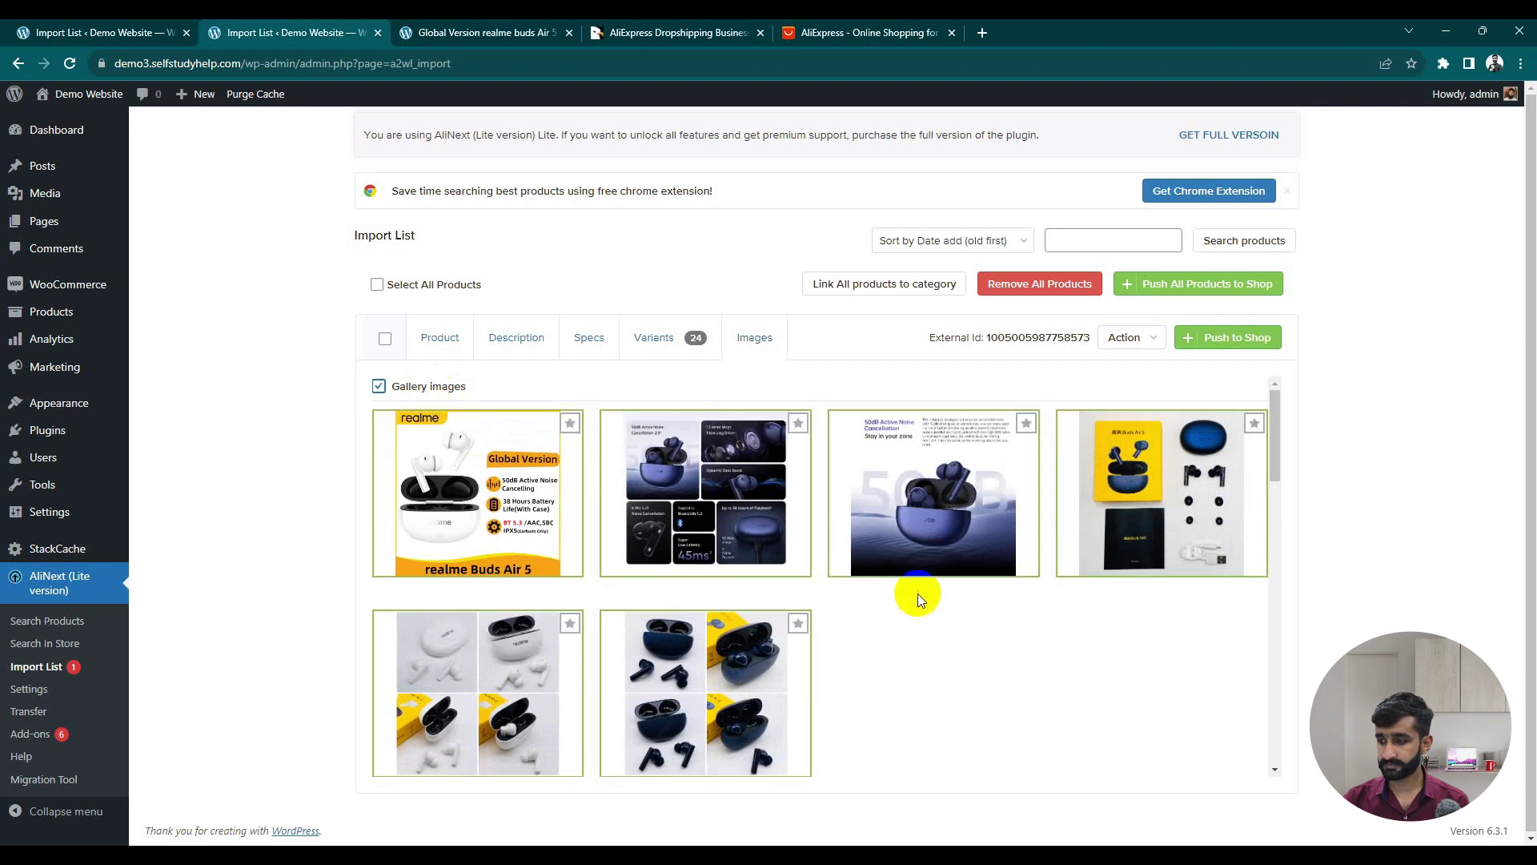
pyautogui.click(1130, 338)
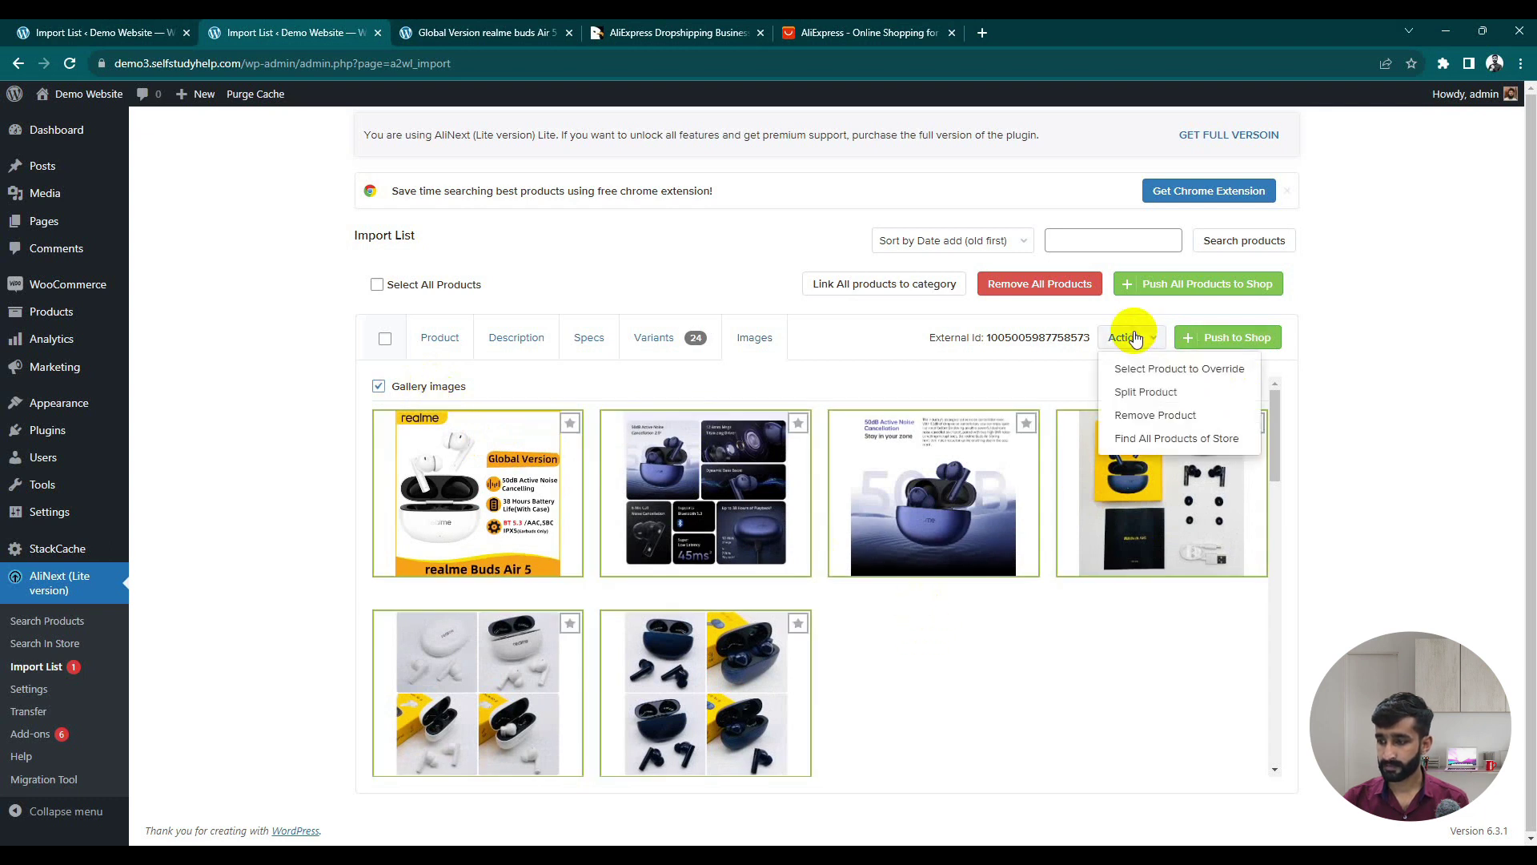
pyautogui.click(635, 342)
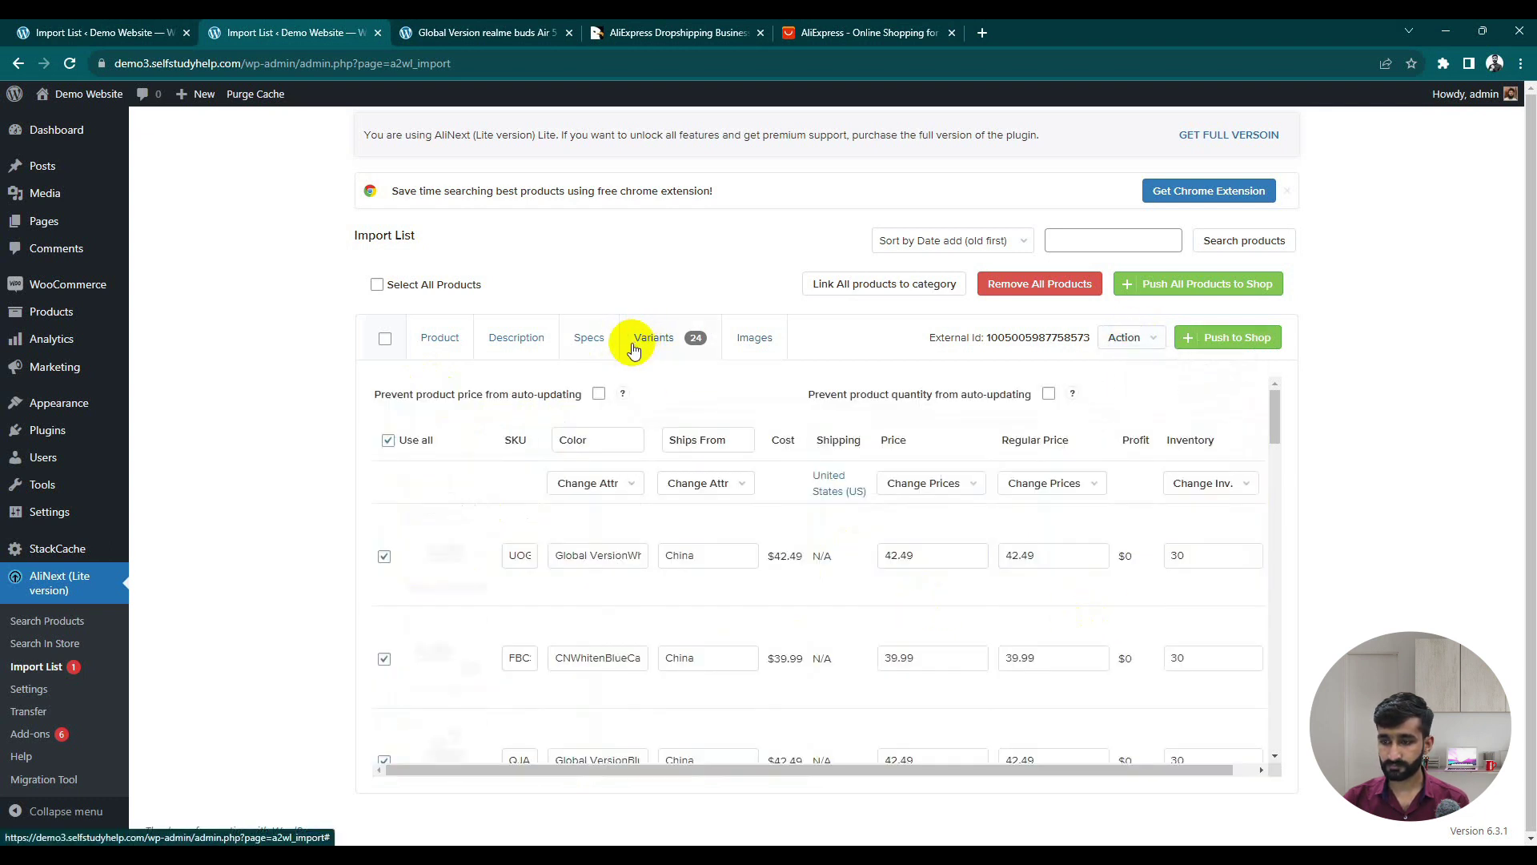
pyautogui.click(573, 353)
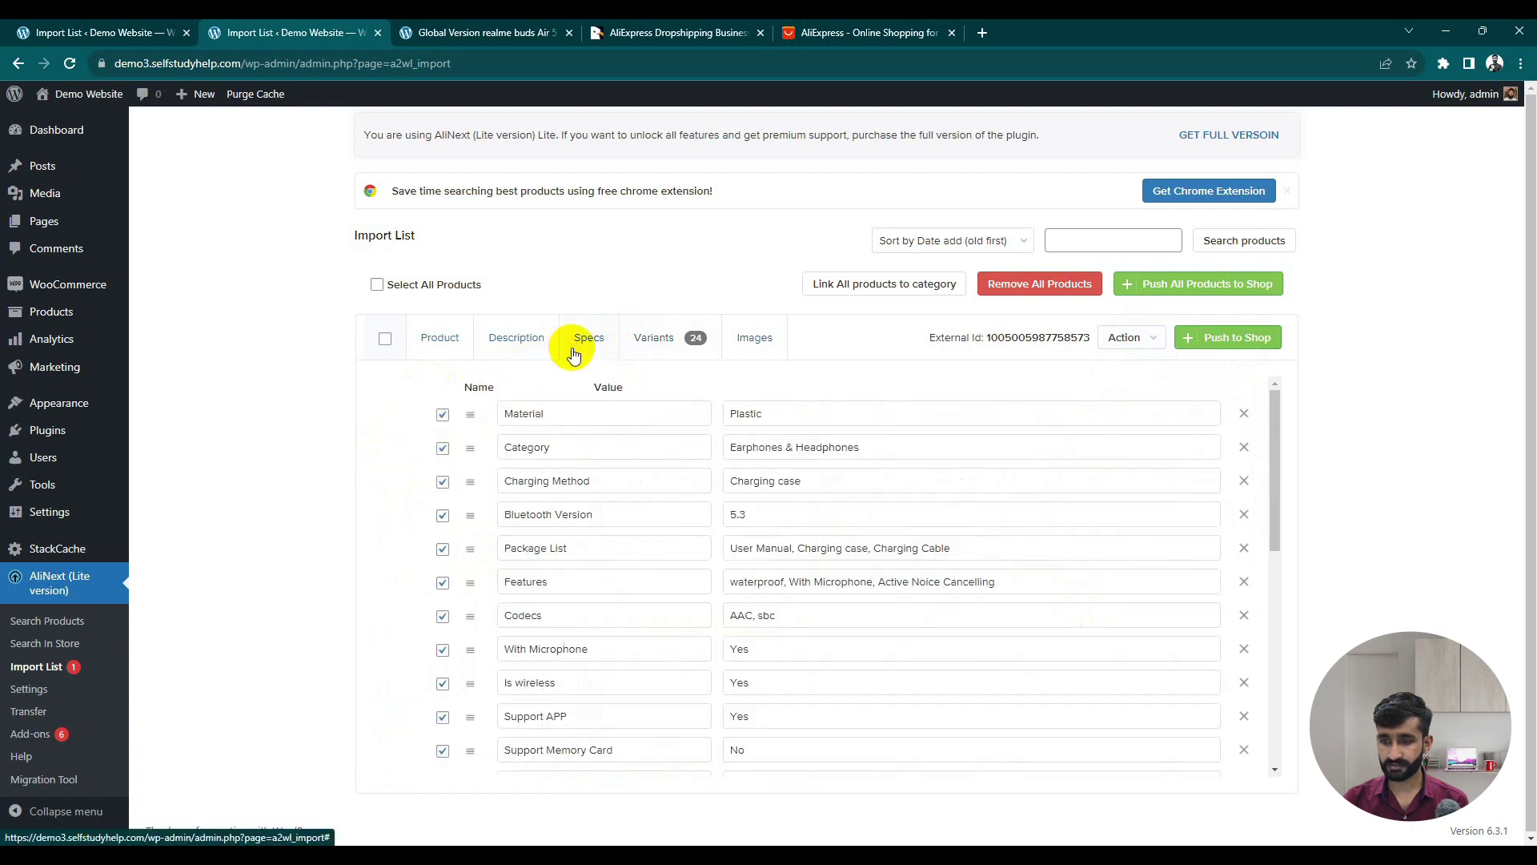
pyautogui.scroll(-6, 560, 465)
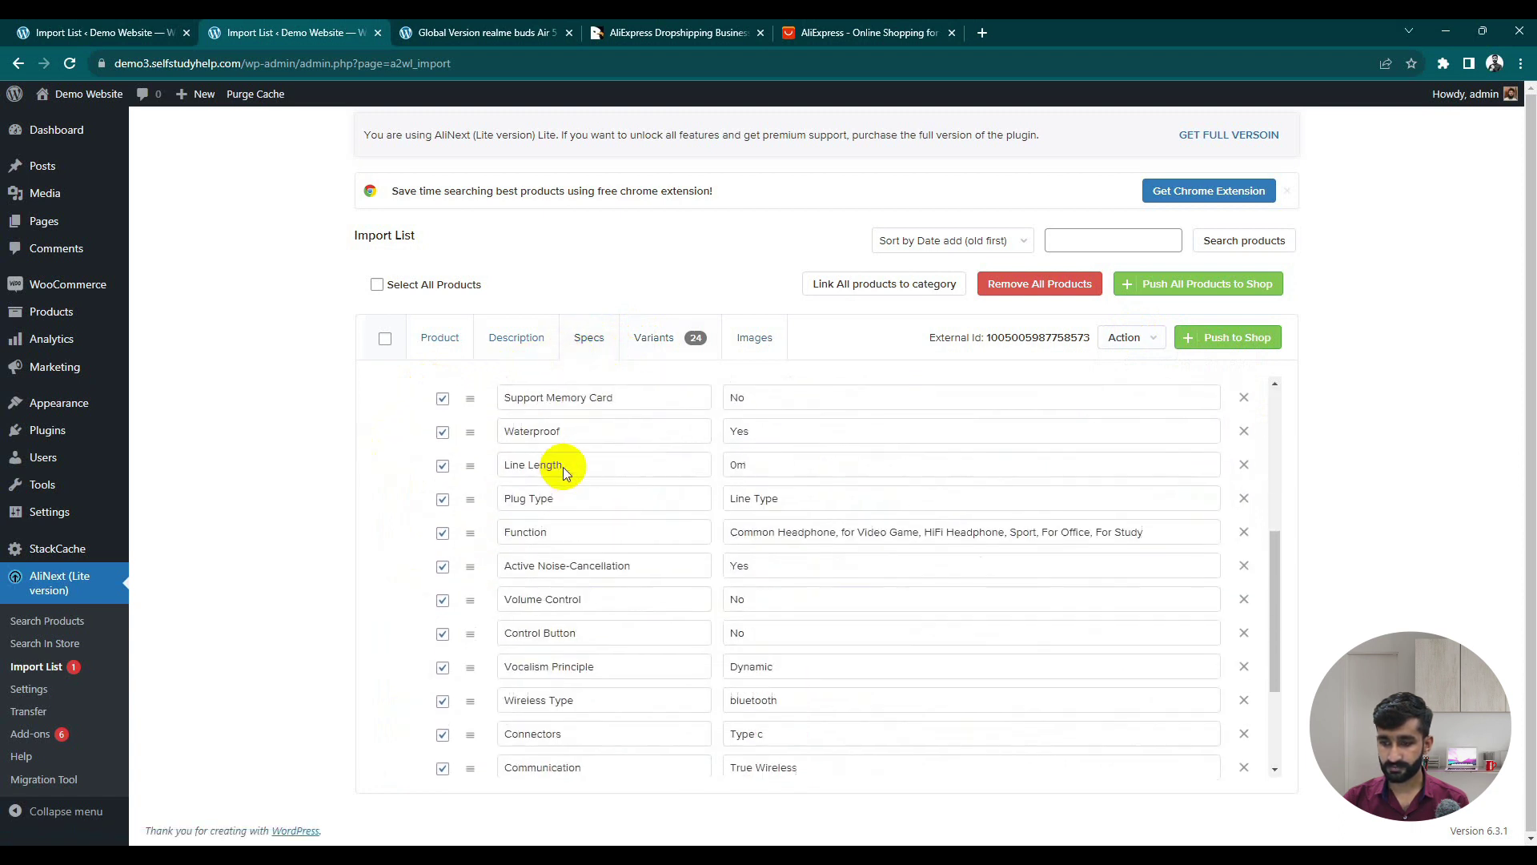
pyautogui.click(525, 352)
# - Add the tag "test" to the import, set its status to Draft and push it to the shop
pyautogui.click(455, 344)
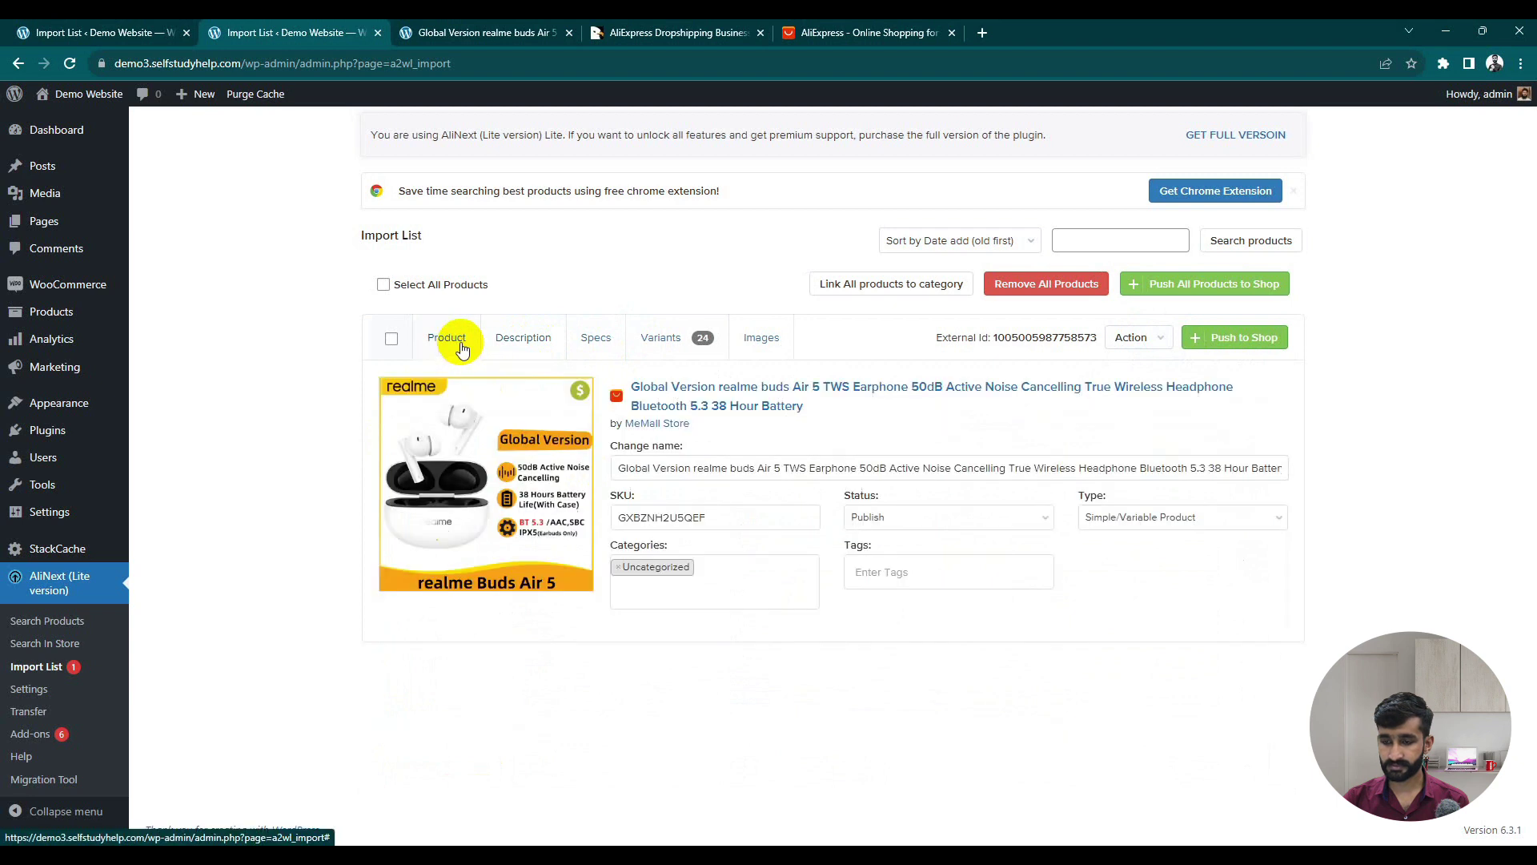
pyautogui.click(900, 573)
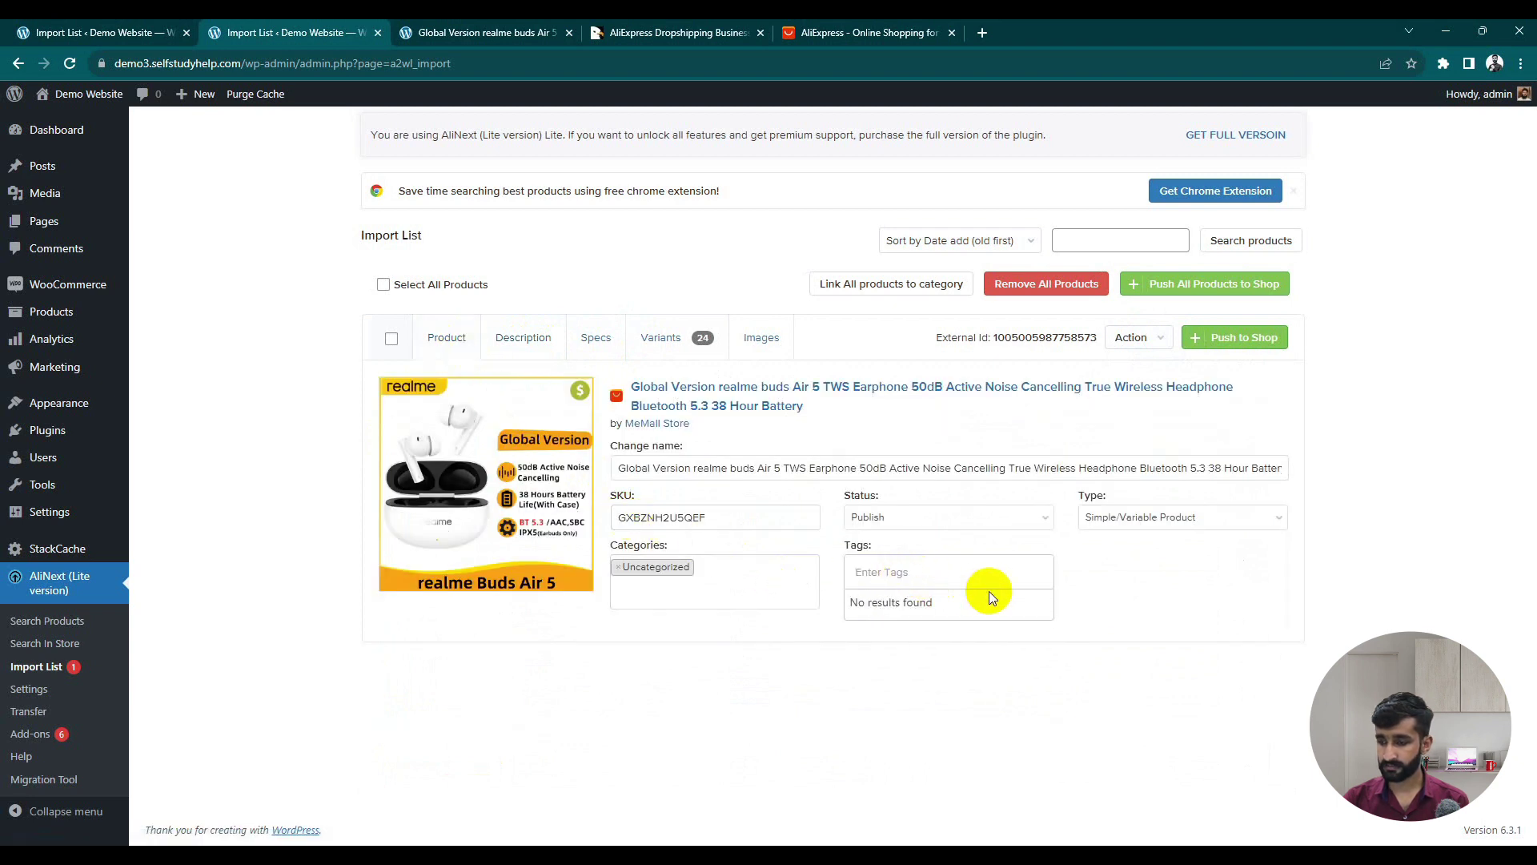
pyautogui.write('test')
pyautogui.press('Return')
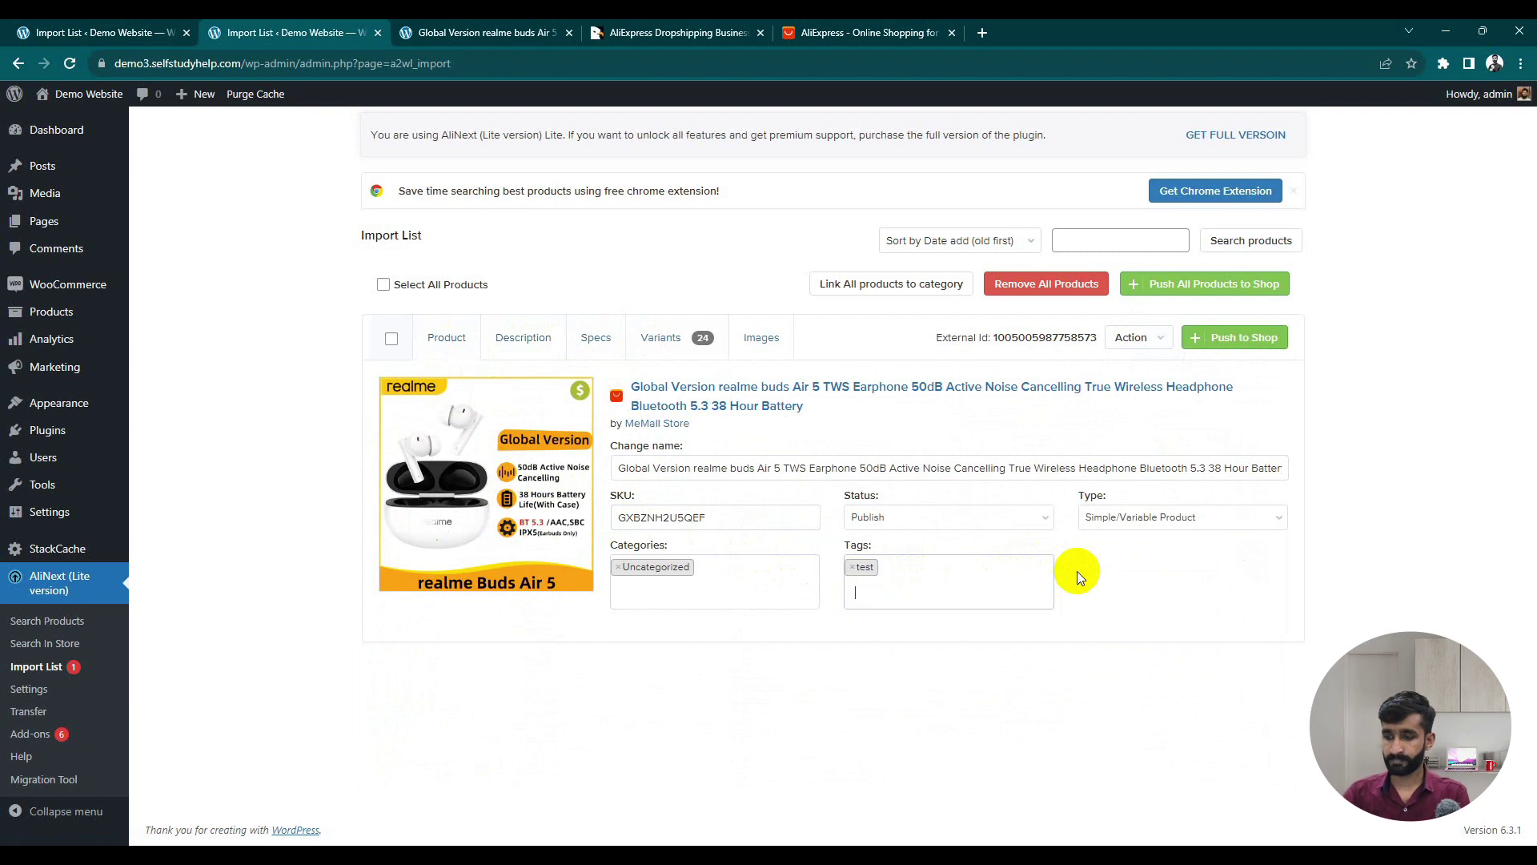
pyautogui.click(1027, 526)
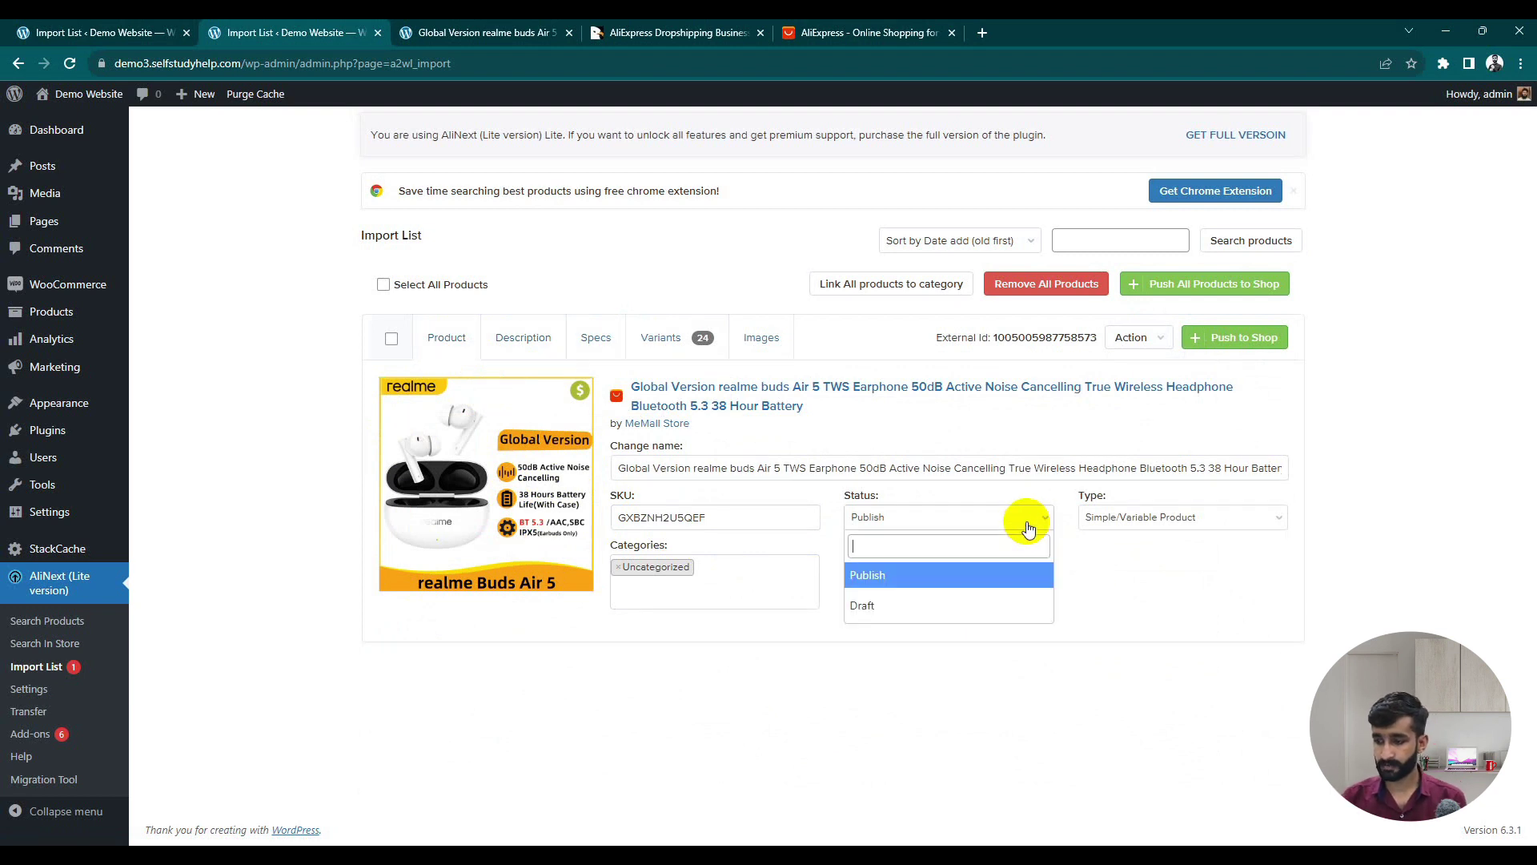
pyautogui.click(952, 610)
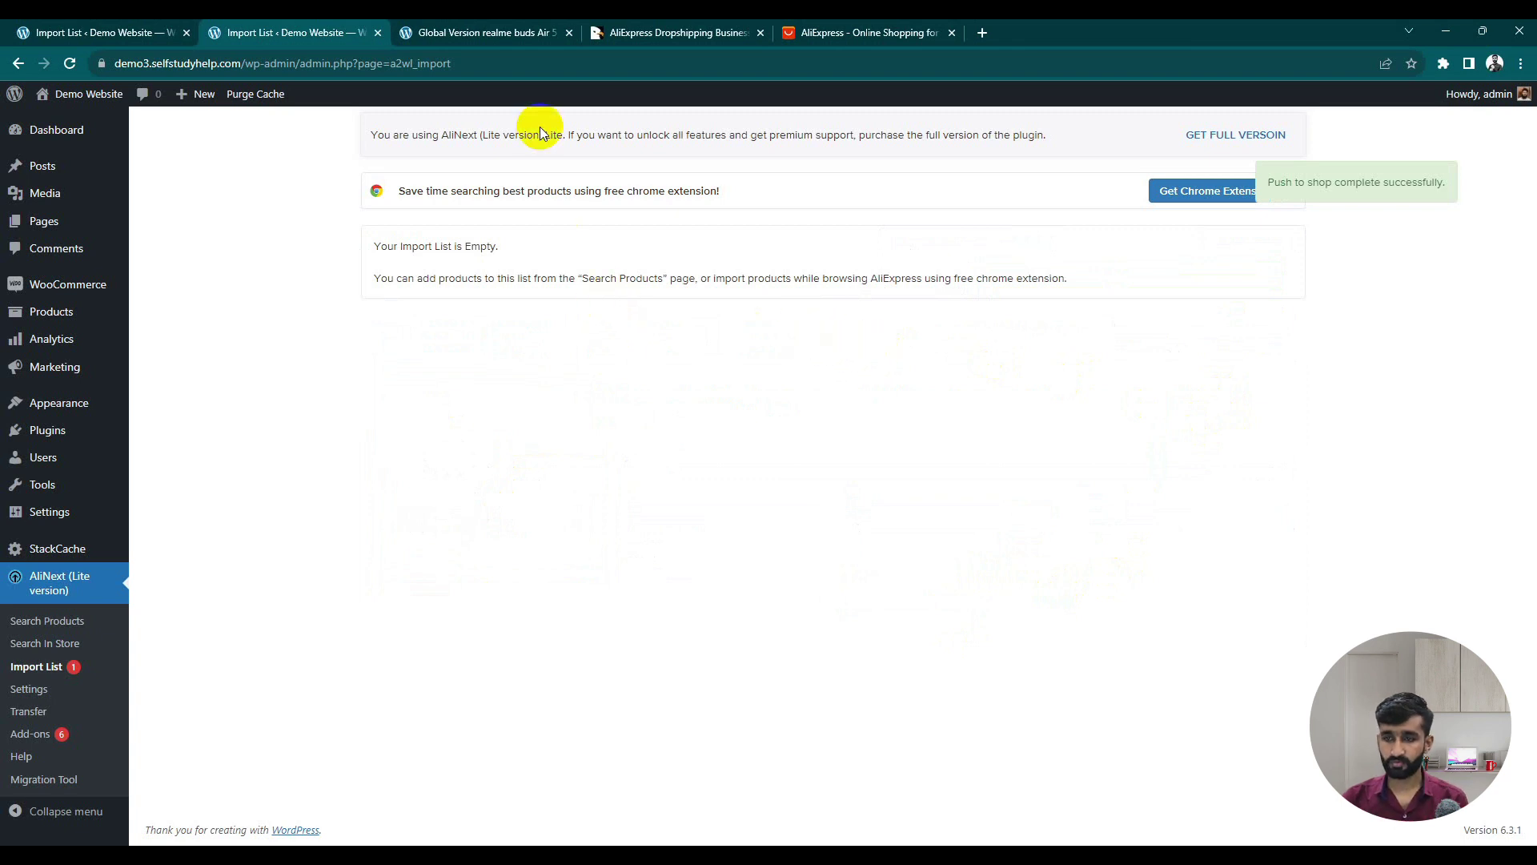
# - Open the WooCommerce product list in a new tab, and open the realme buds Air 5 draft tagged "test" for editing
pyautogui.click(84, 320)
pyautogui.keyDown('ctrl'); pyautogui.click(213, 319); pyautogui.keyUp('ctrl')
pyautogui.click(632, 32)
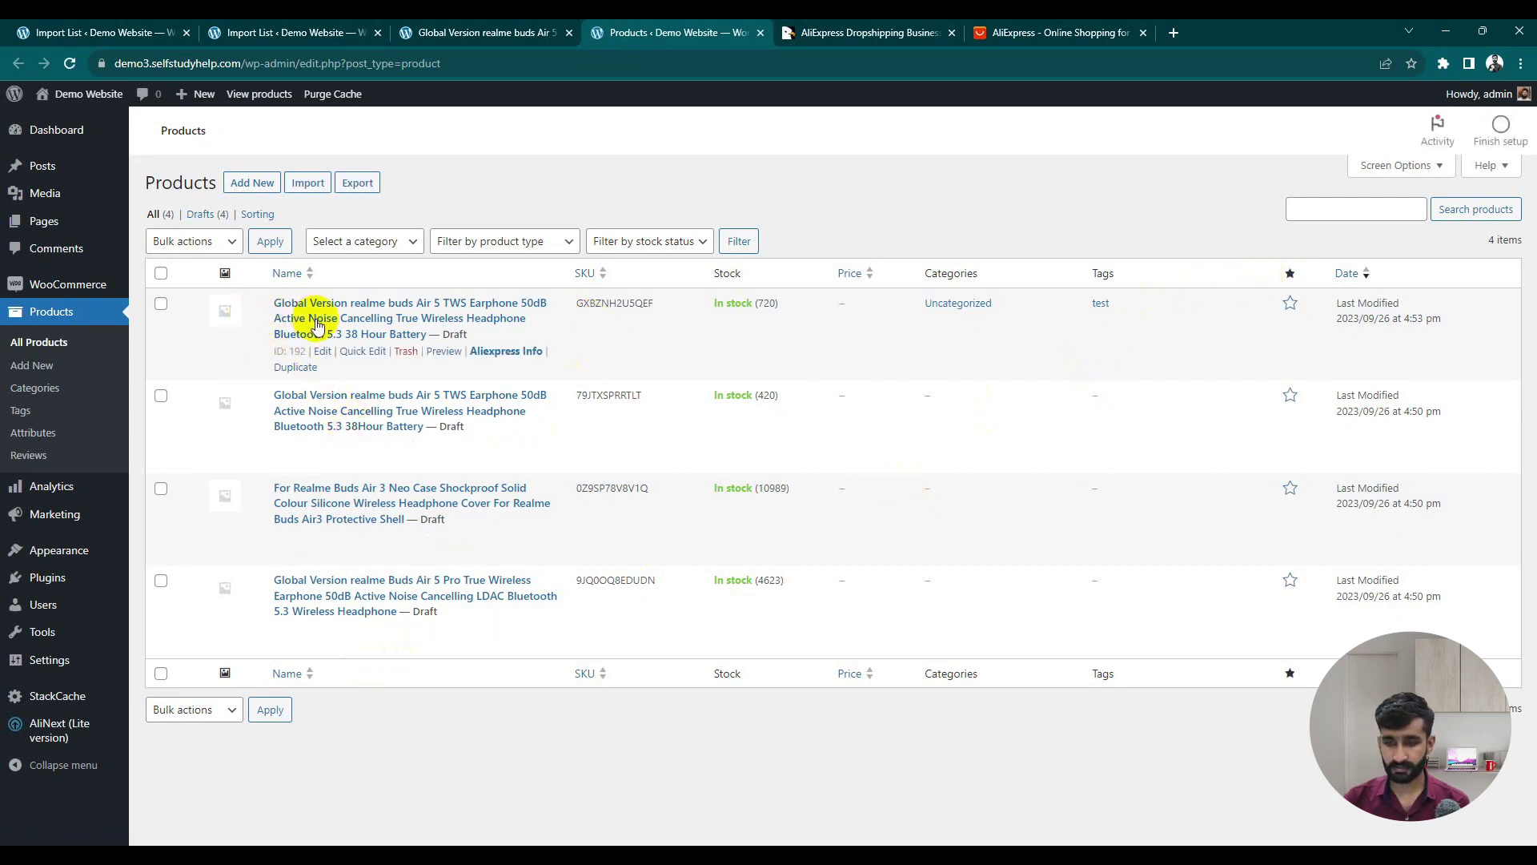
pyautogui.click(377, 312)
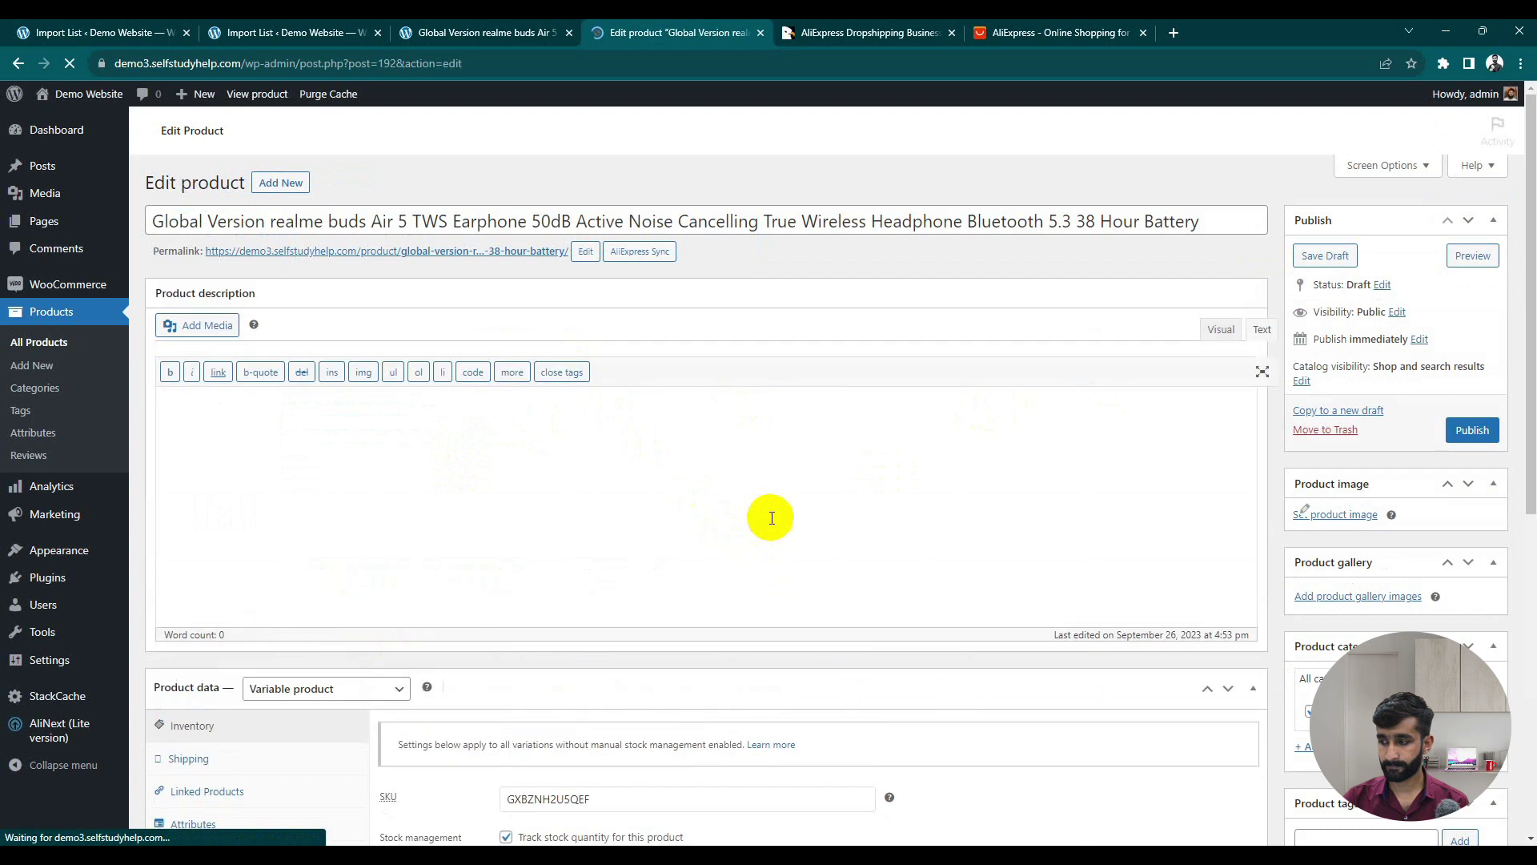
# - Examine the draft product's inventory, attributes and variations data
pyautogui.scroll(-4, 762, 513)
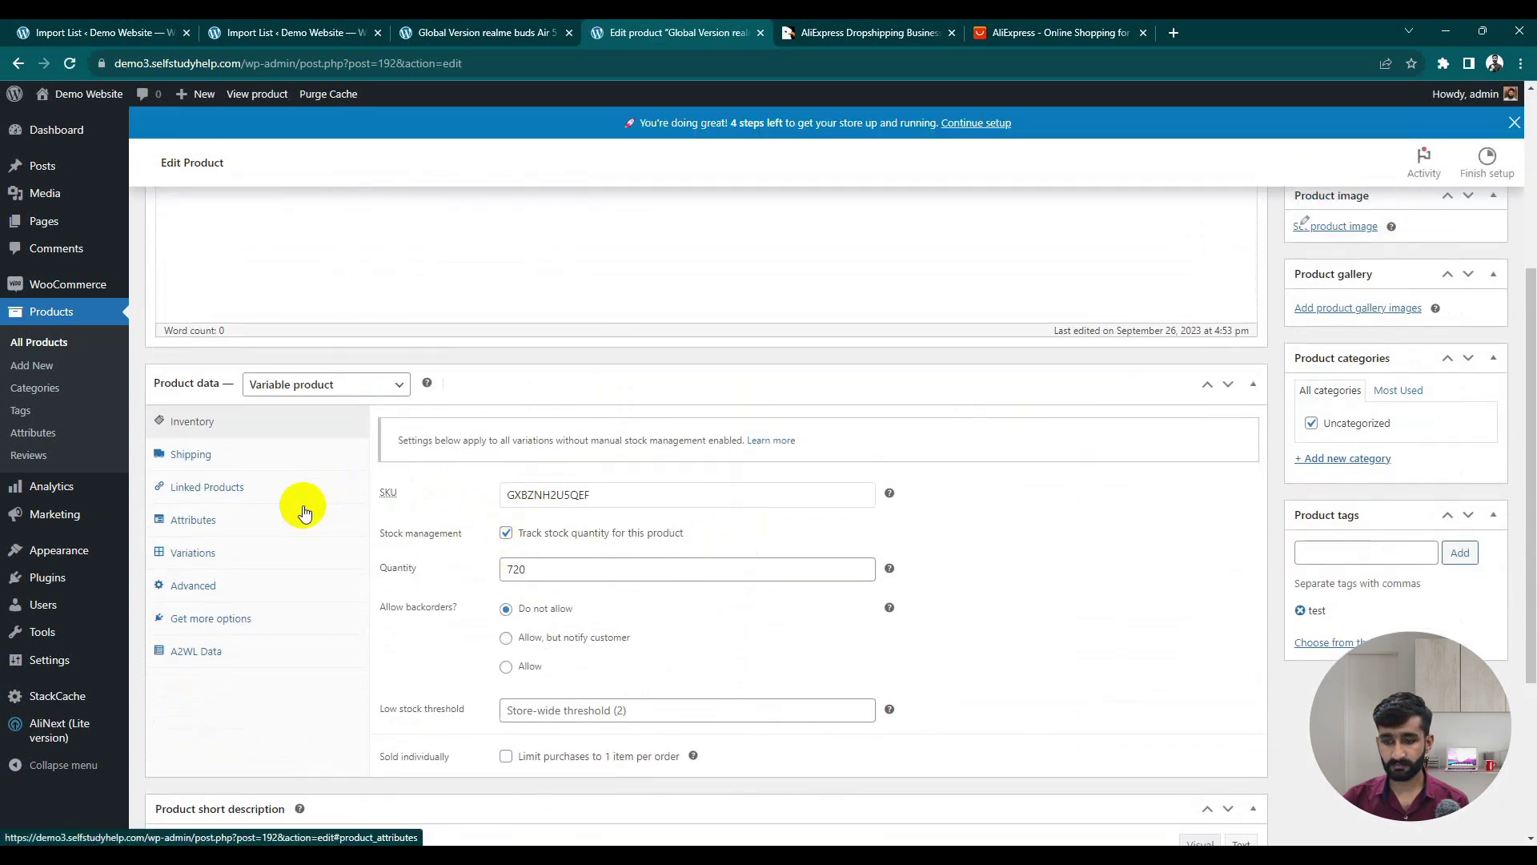
pyautogui.scroll(-3, 477, 390)
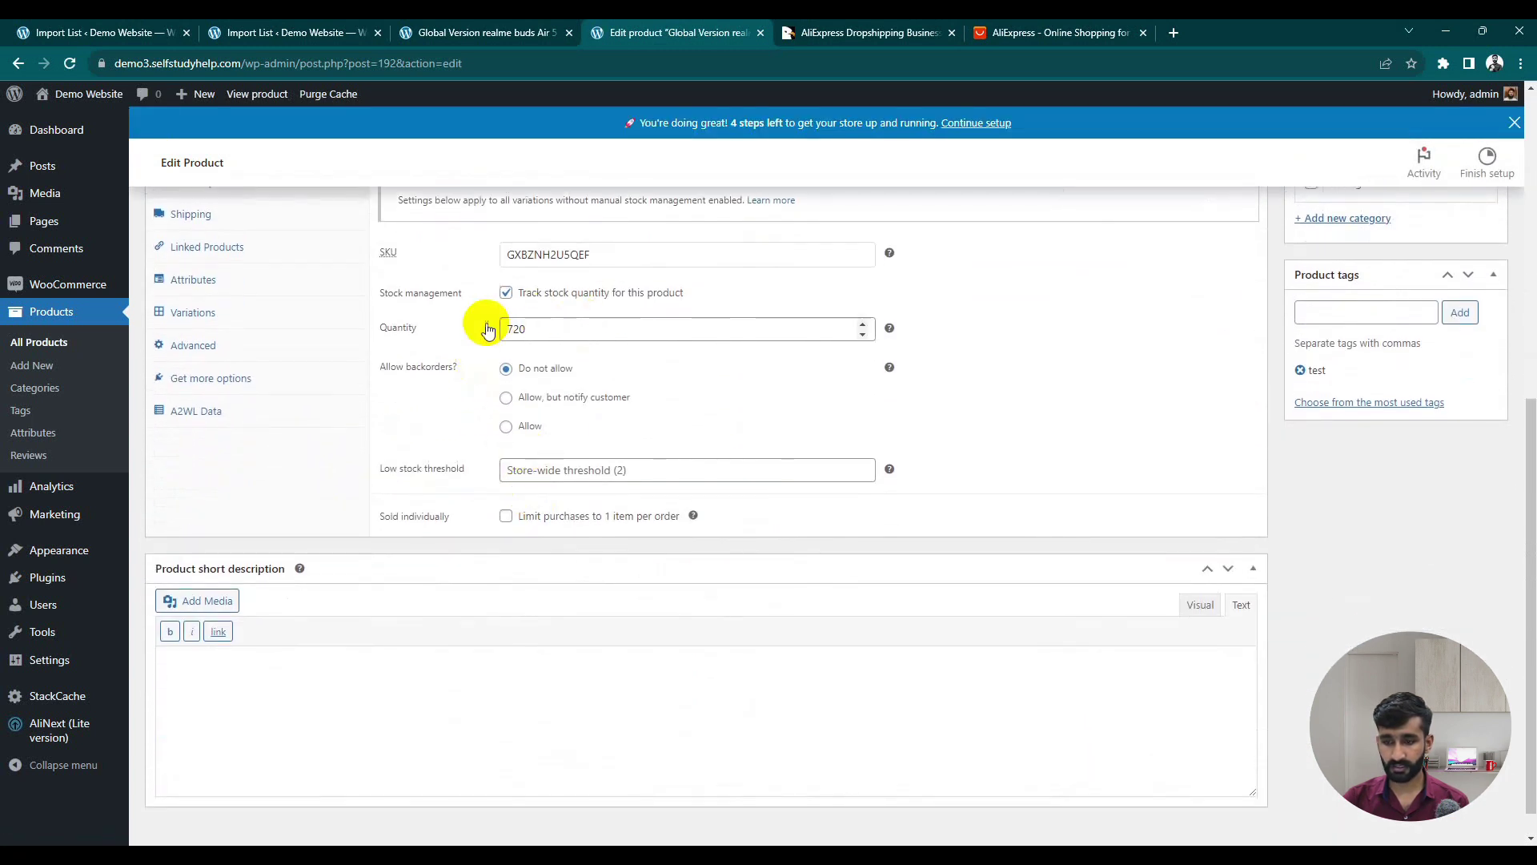
pyautogui.scroll(3, 507, 324)
pyautogui.click(212, 552)
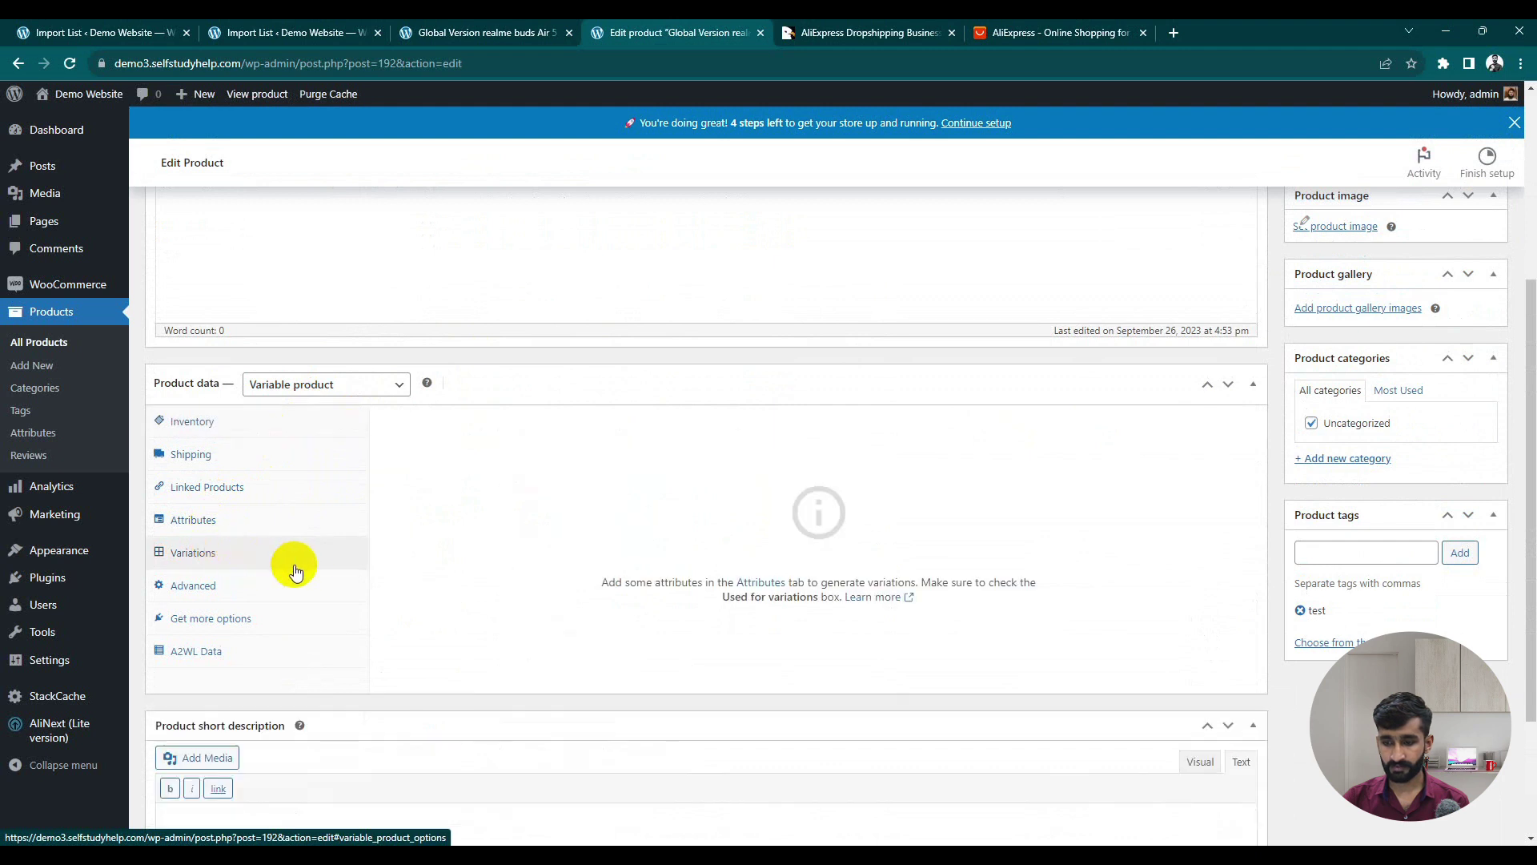
pyautogui.click(230, 524)
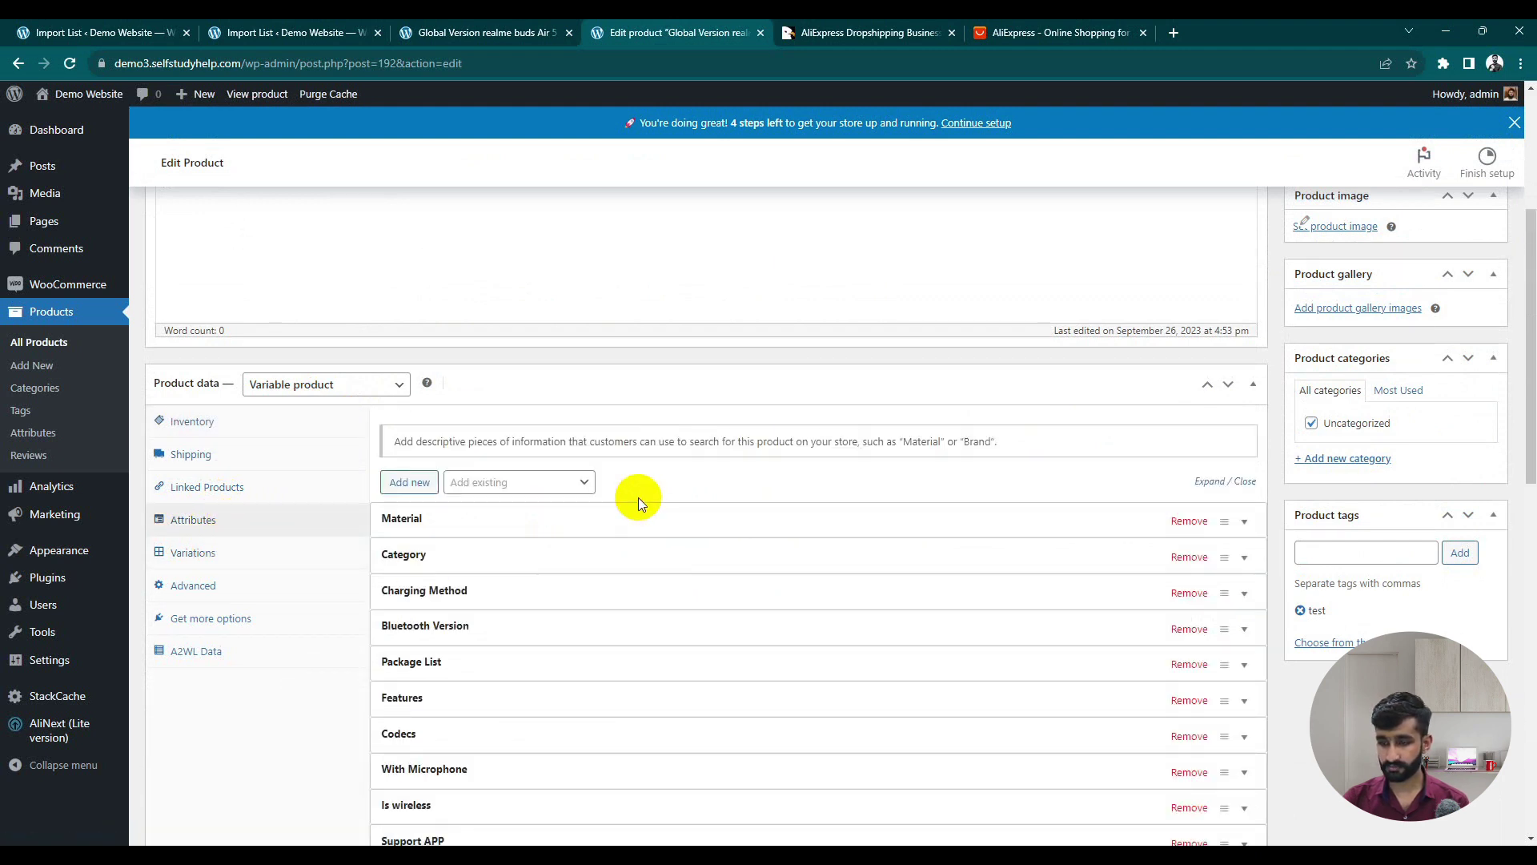
pyautogui.click(637, 520)
pyautogui.click(484, 525)
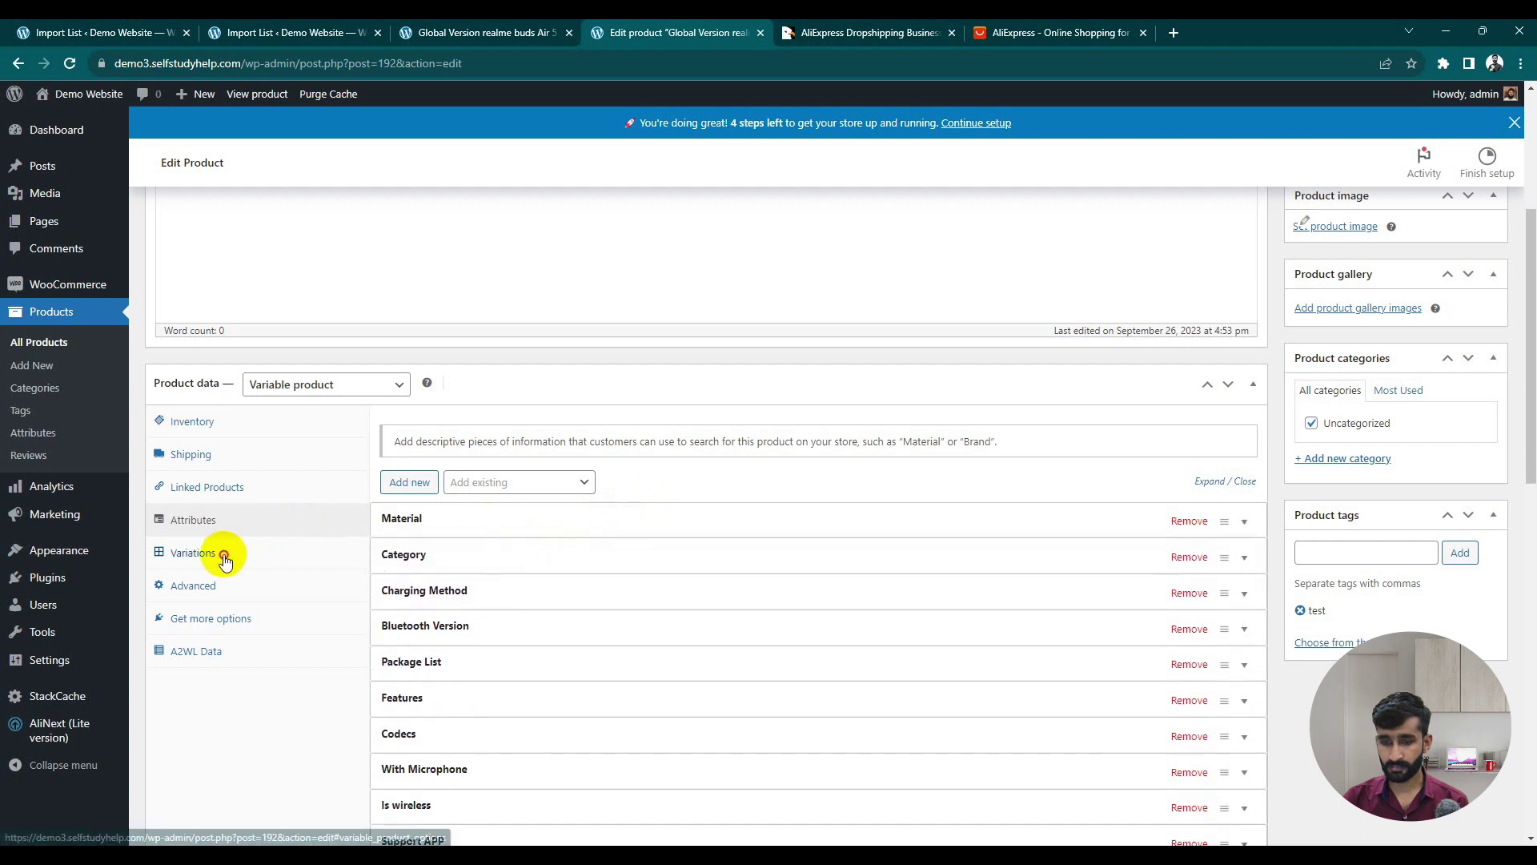
pyautogui.click(219, 554)
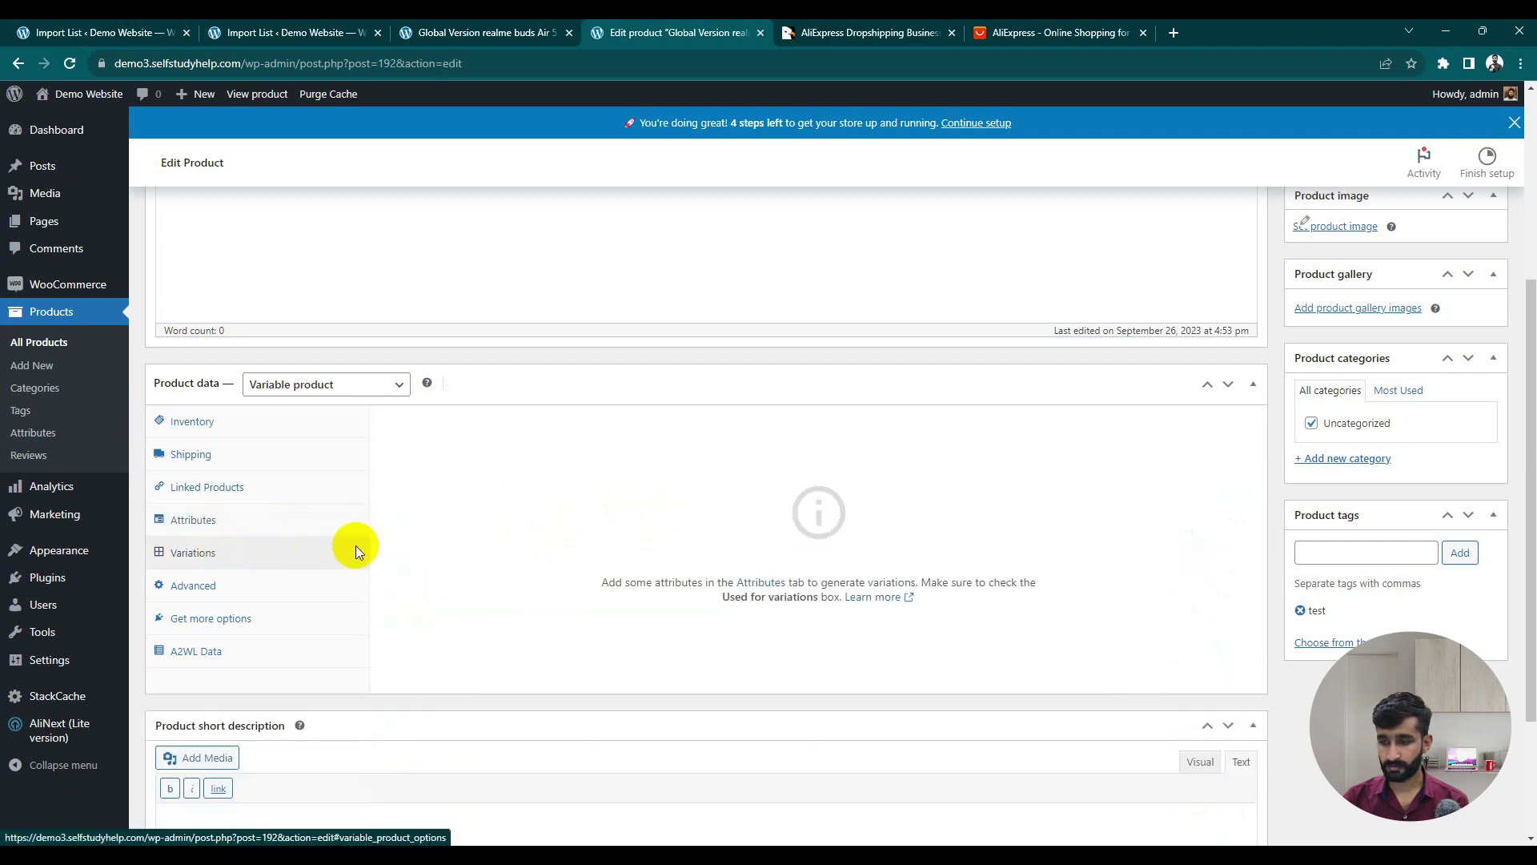
pyautogui.tripleClick(663, 582)
pyautogui.click(1001, 540)
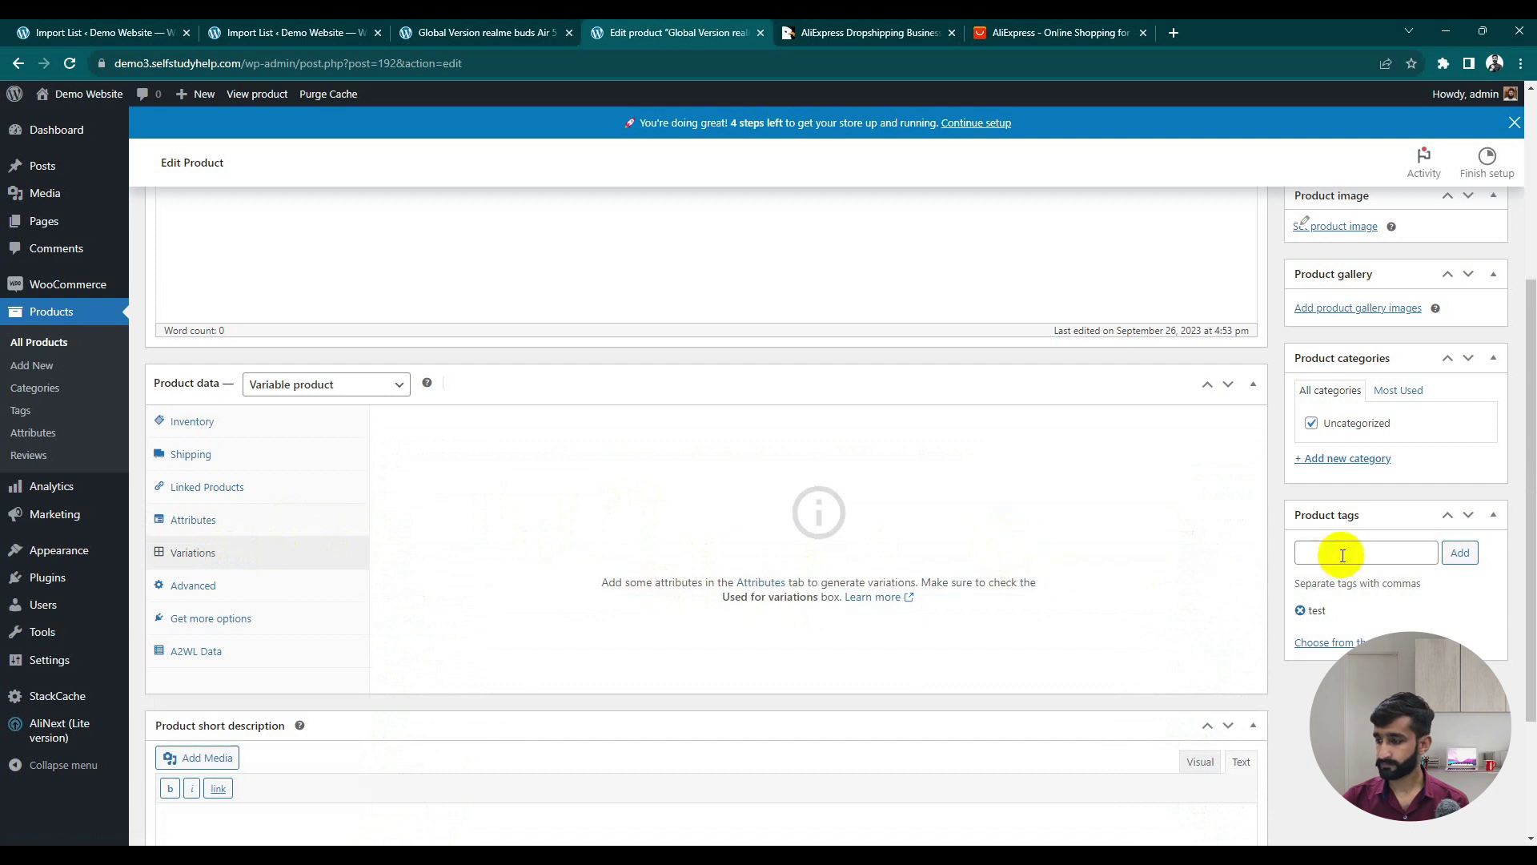
# - Check the draft's product image and gallery sections, opening the product image editor and closing it again
pyautogui.scroll(1, 1391, 492)
pyautogui.scroll(3, 1391, 491)
pyautogui.scroll(-2, 1396, 468)
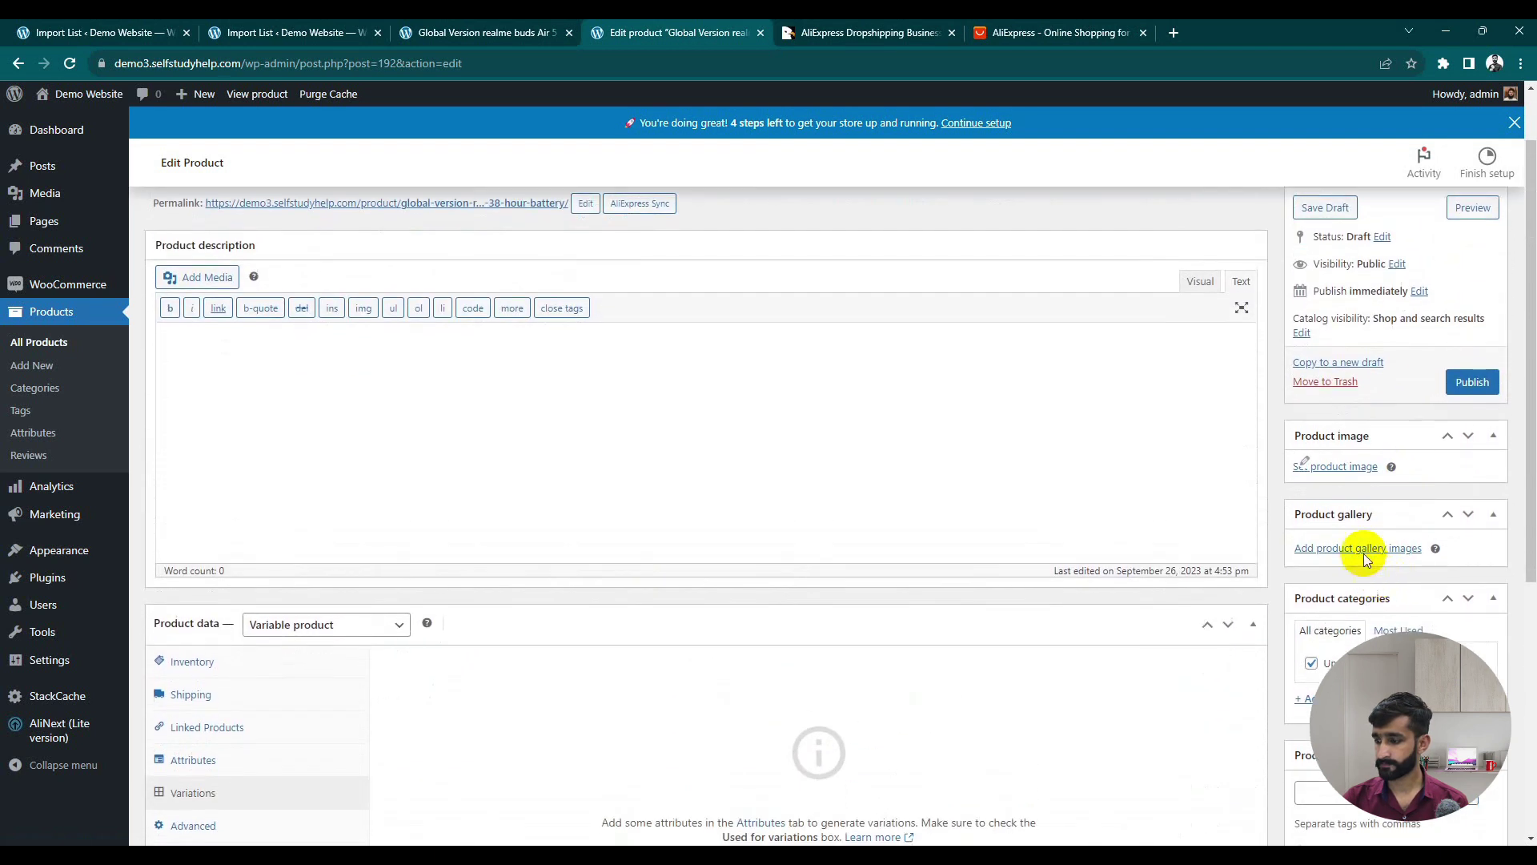
pyautogui.click(1303, 469)
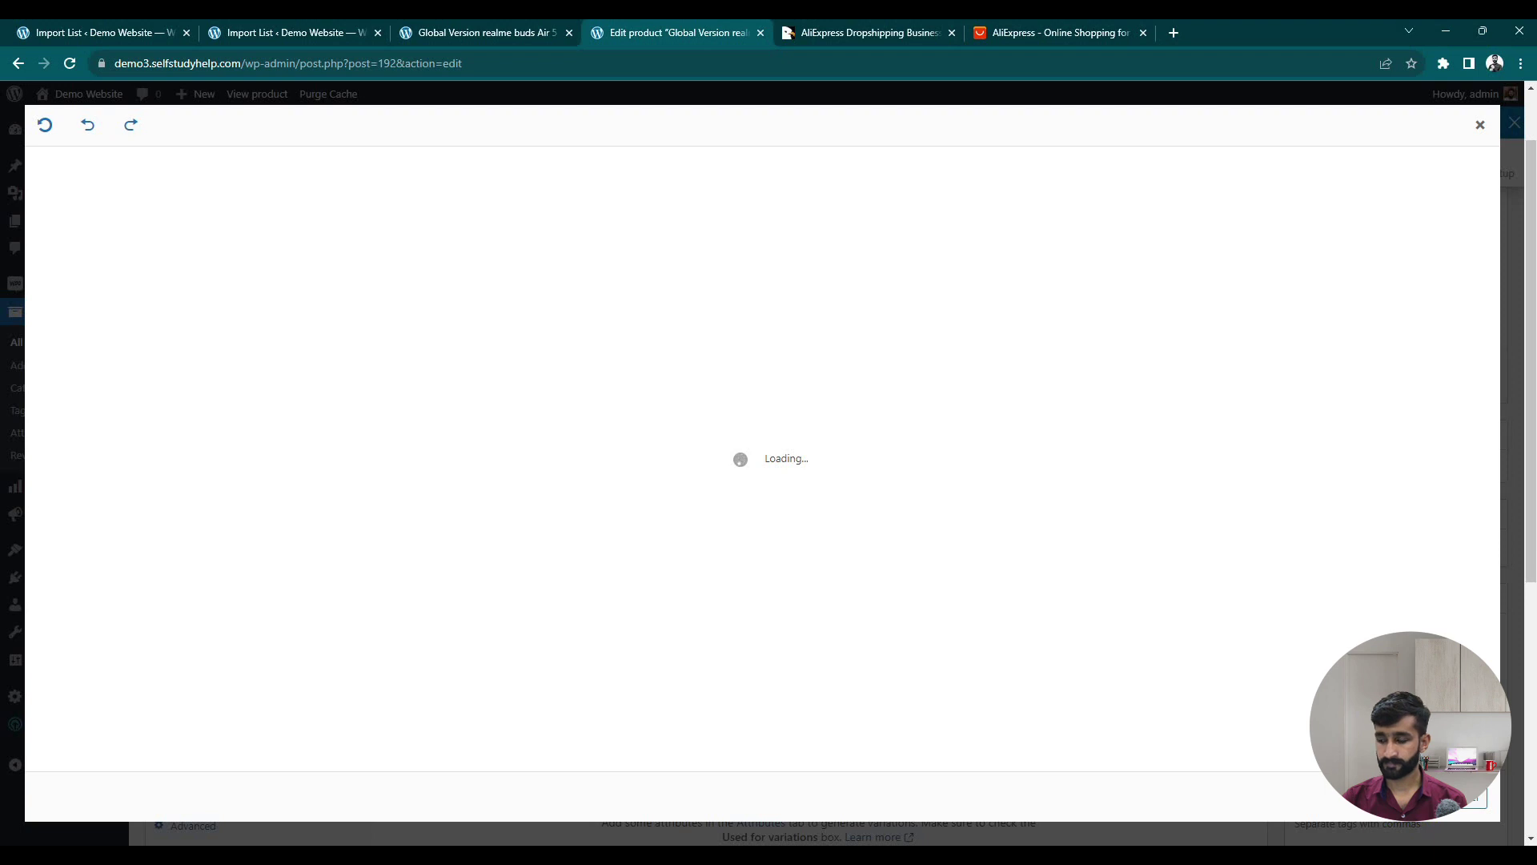
pyautogui.press('Escape')
pyautogui.scroll(1, 1358, 565)
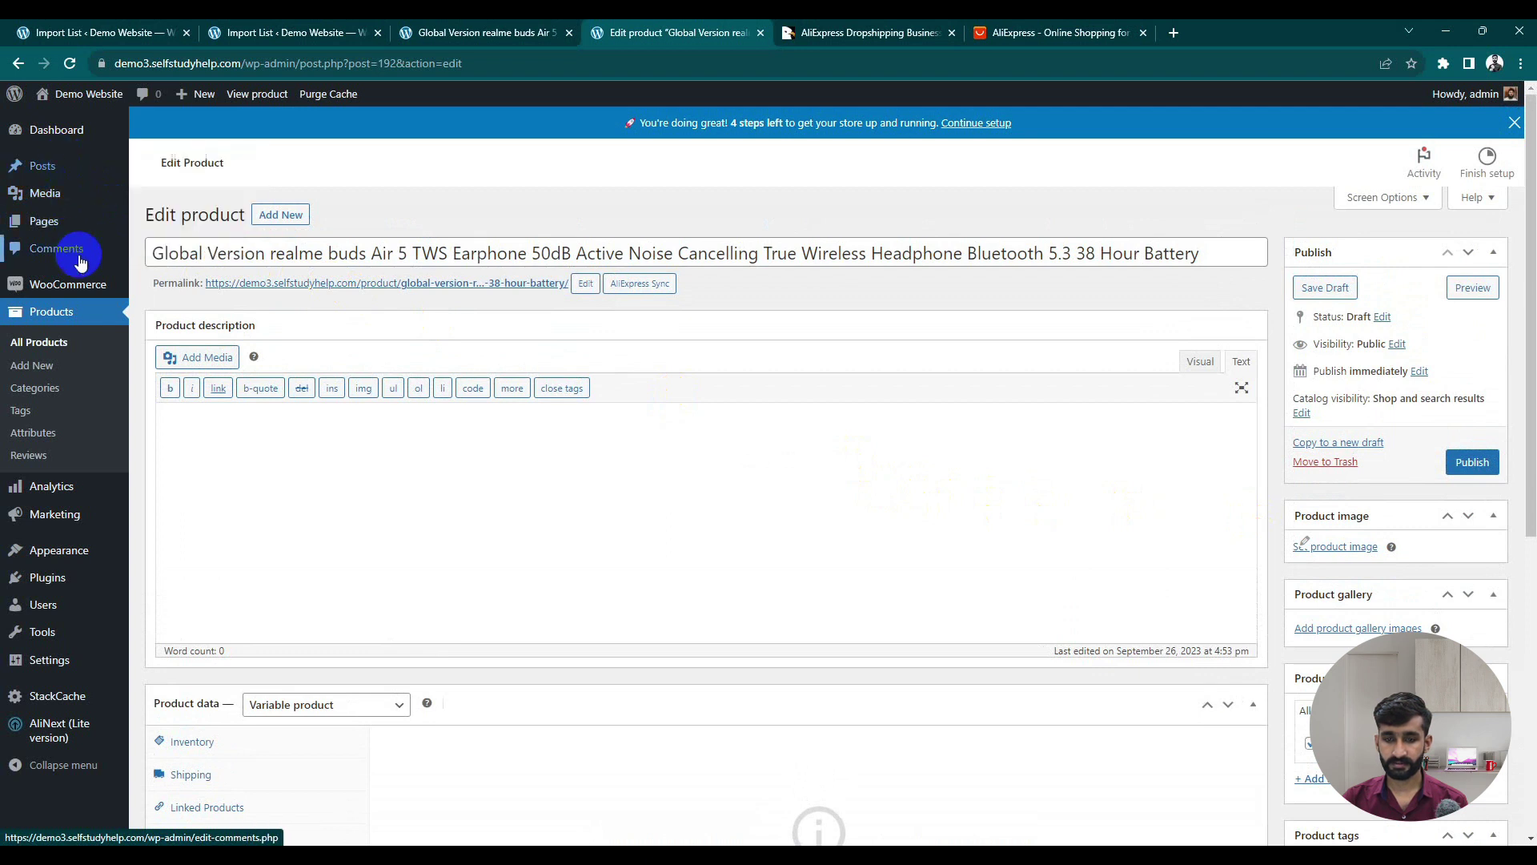
# - Check the Media Library for the imported pictures, and reload the realme buds Air 5 product preview to view its gallery
pyautogui.click(61, 199)
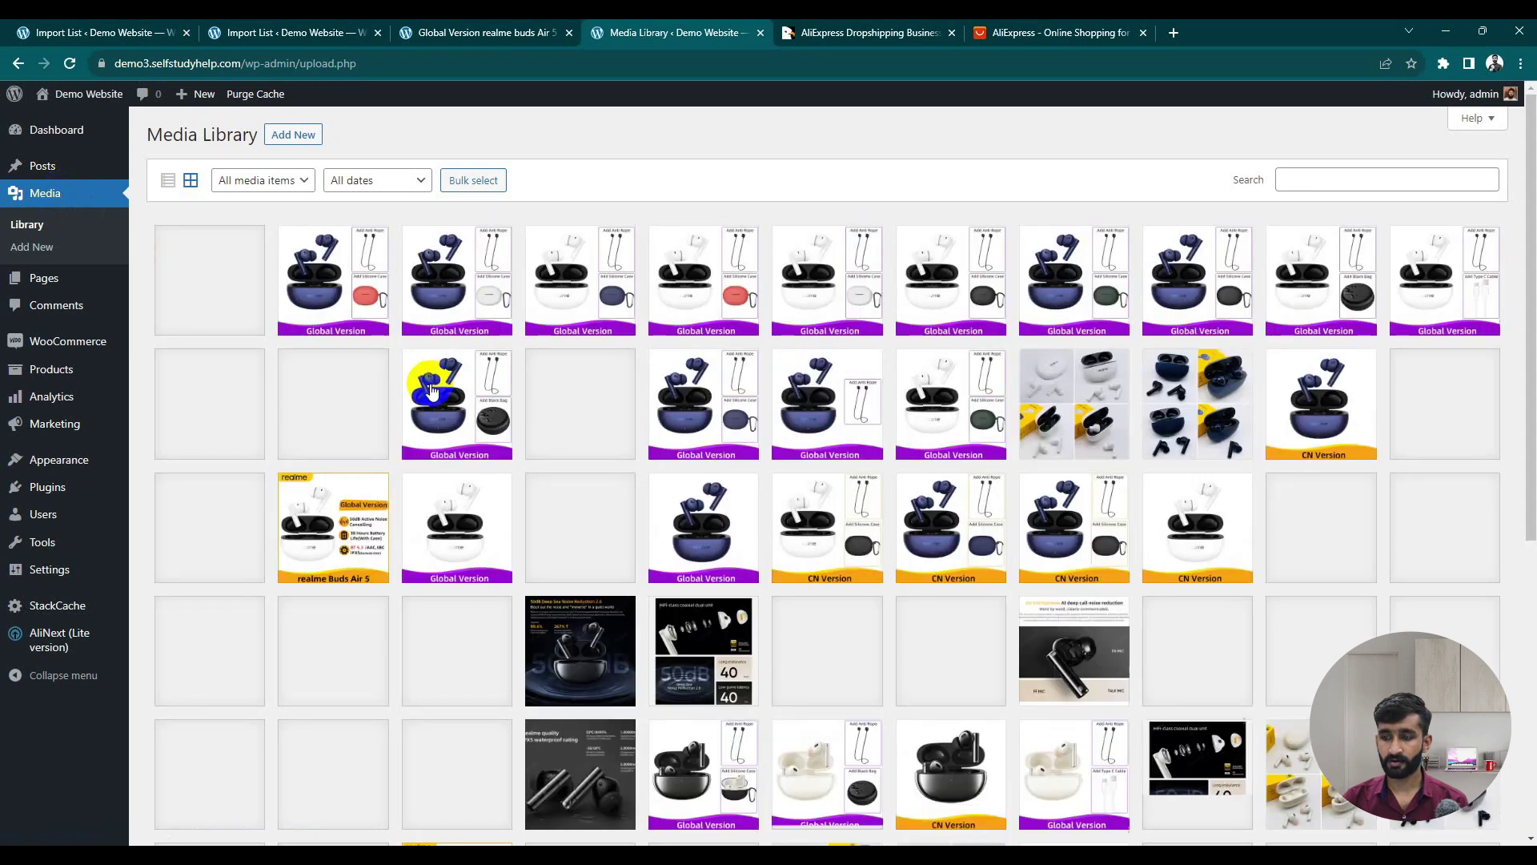
pyautogui.click(449, 32)
pyautogui.click(427, 72)
pyautogui.press('Return')
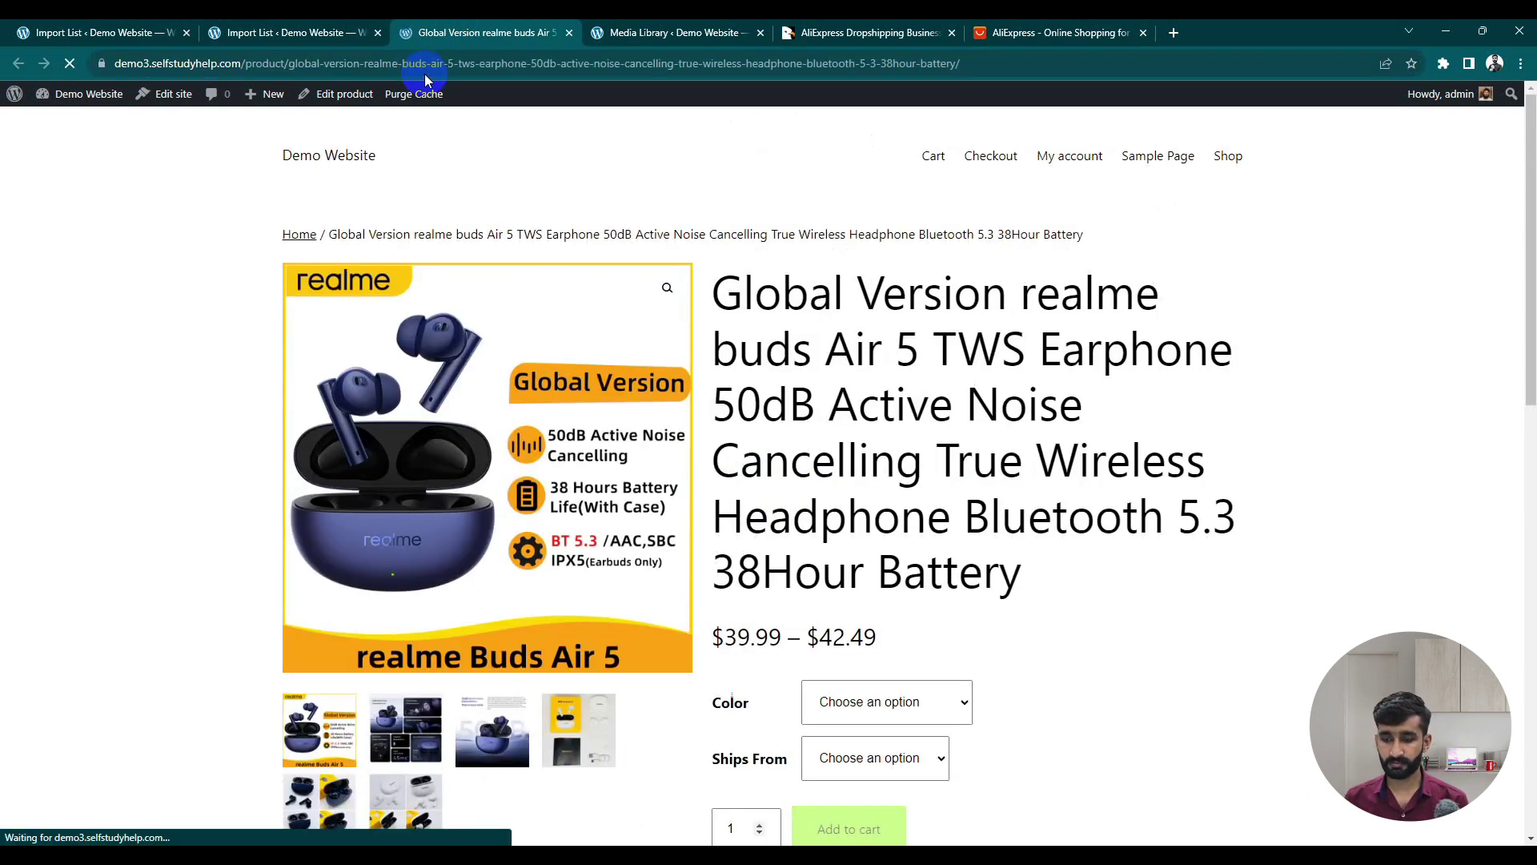
pyautogui.scroll(-3, 696, 247)
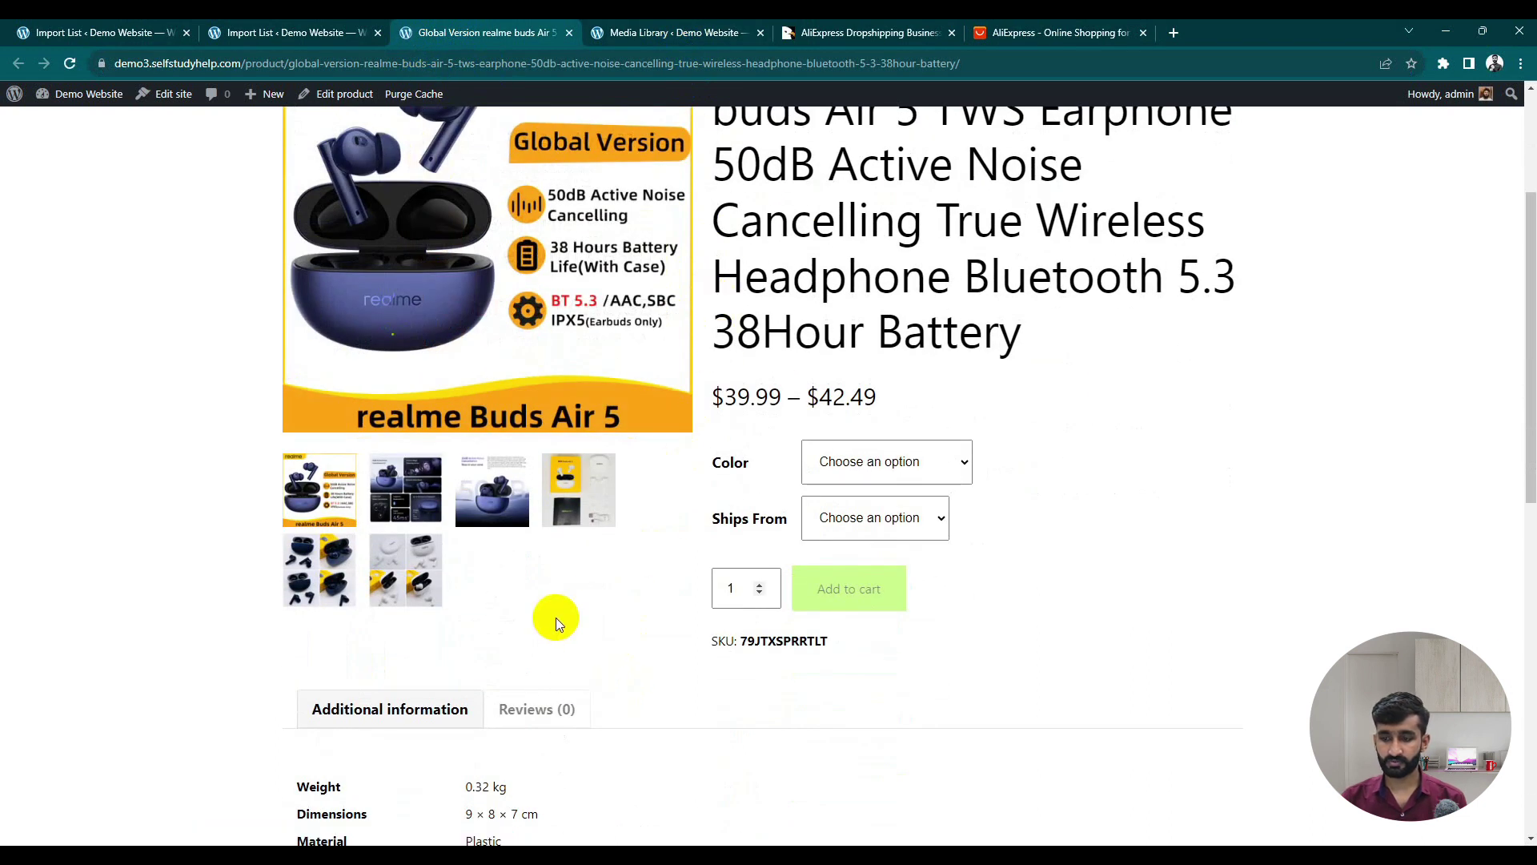
# - Choose the GVBluenRedCase color, try to add the earphones to the cart, and check the Ships From options
pyautogui.scroll(2, 550, 613)
pyautogui.click(898, 617)
pyautogui.click(885, 508)
pyautogui.scroll(-1, 892, 592)
pyautogui.click(897, 673)
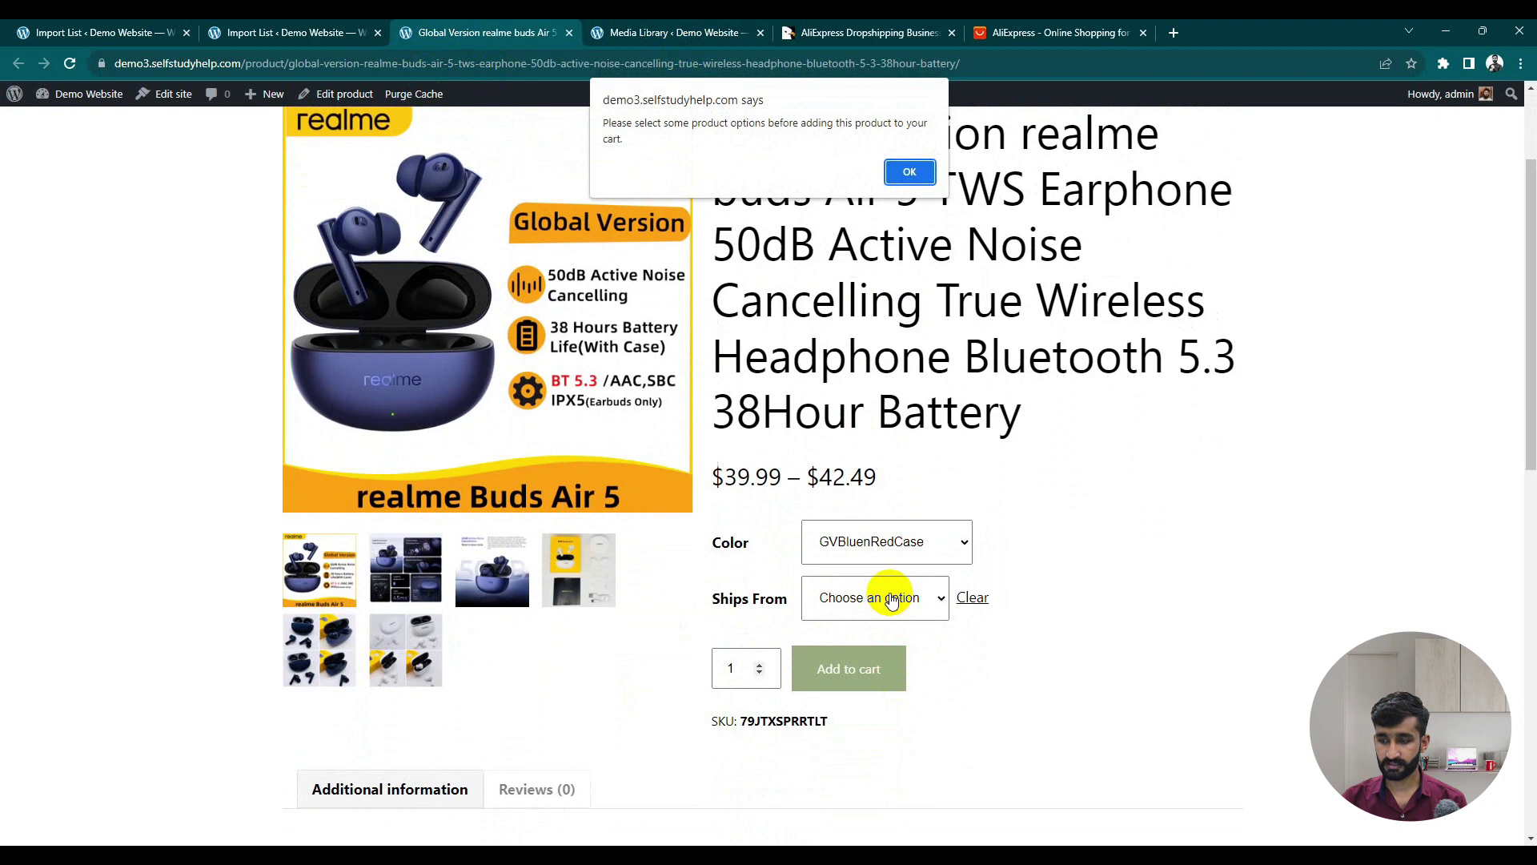
pyautogui.click(904, 171)
pyautogui.click(848, 601)
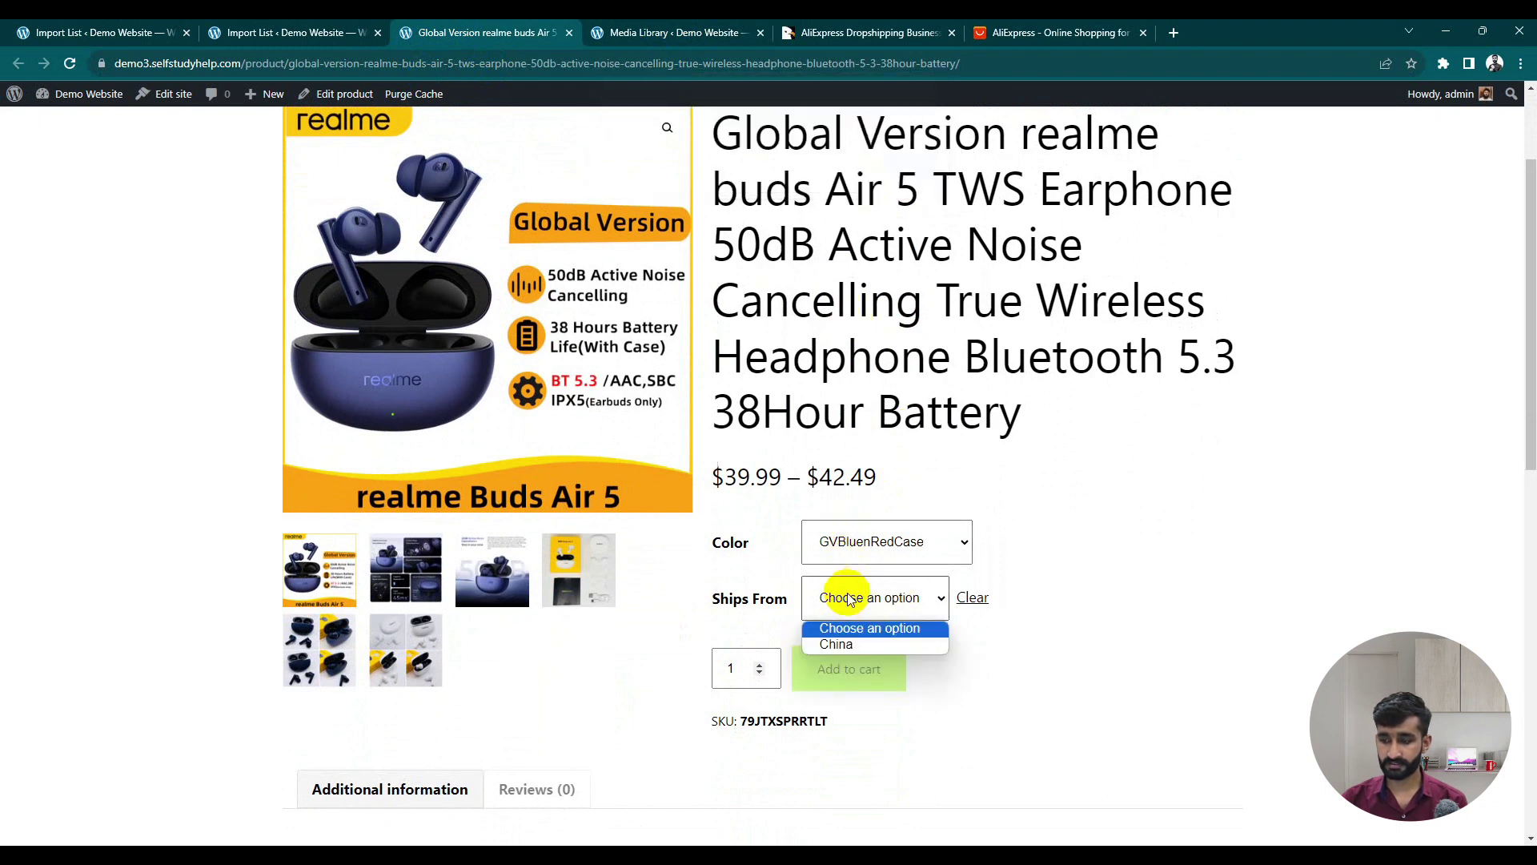
pyautogui.click(851, 630)
# - Open the store's Shop page to review how the imported products are listed
pyautogui.scroll(2, 943, 533)
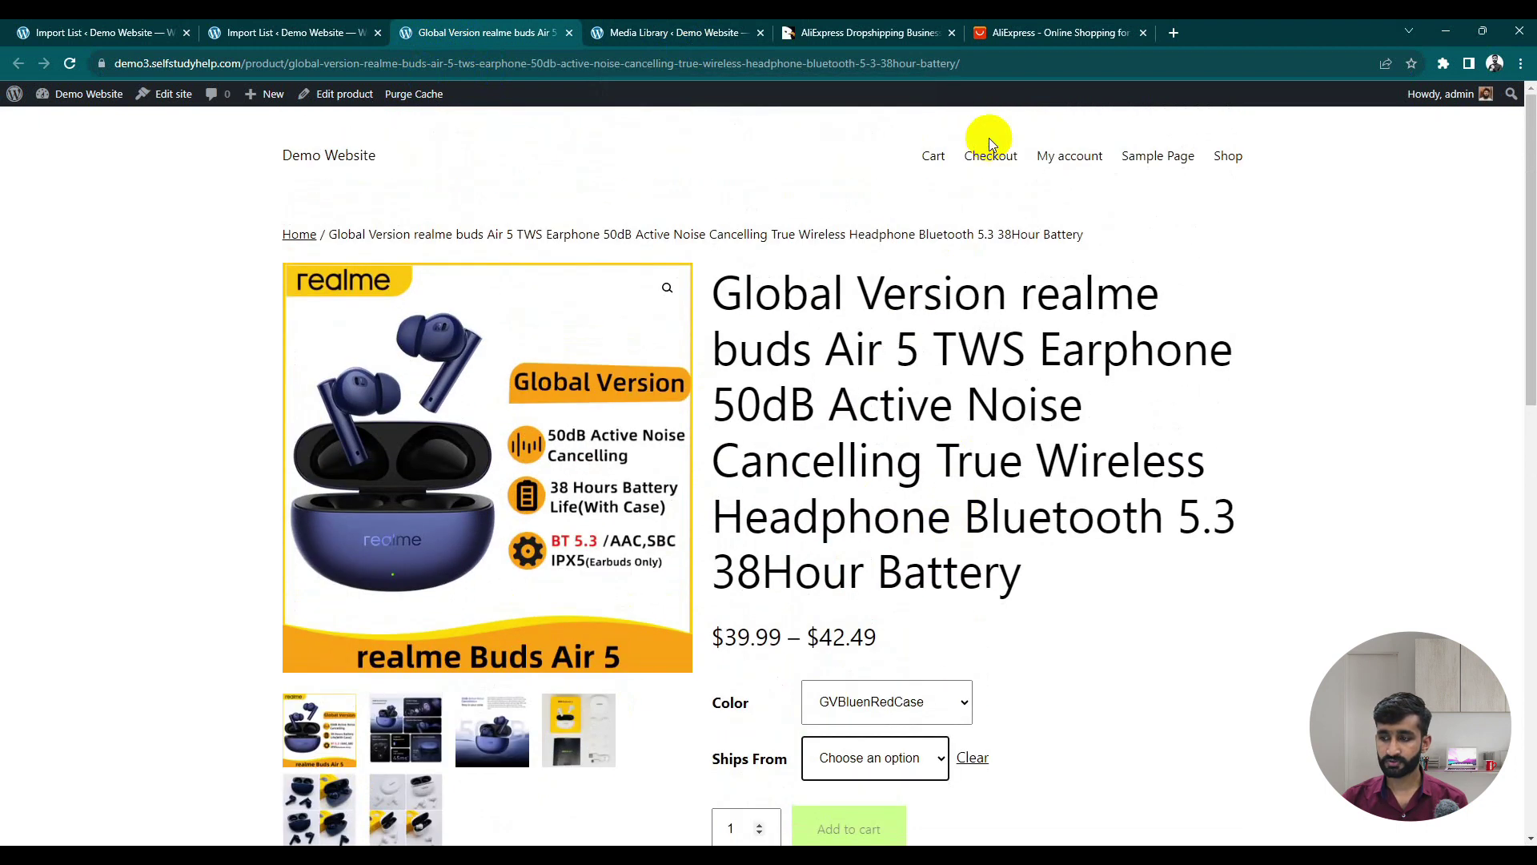
pyautogui.click(1227, 156)
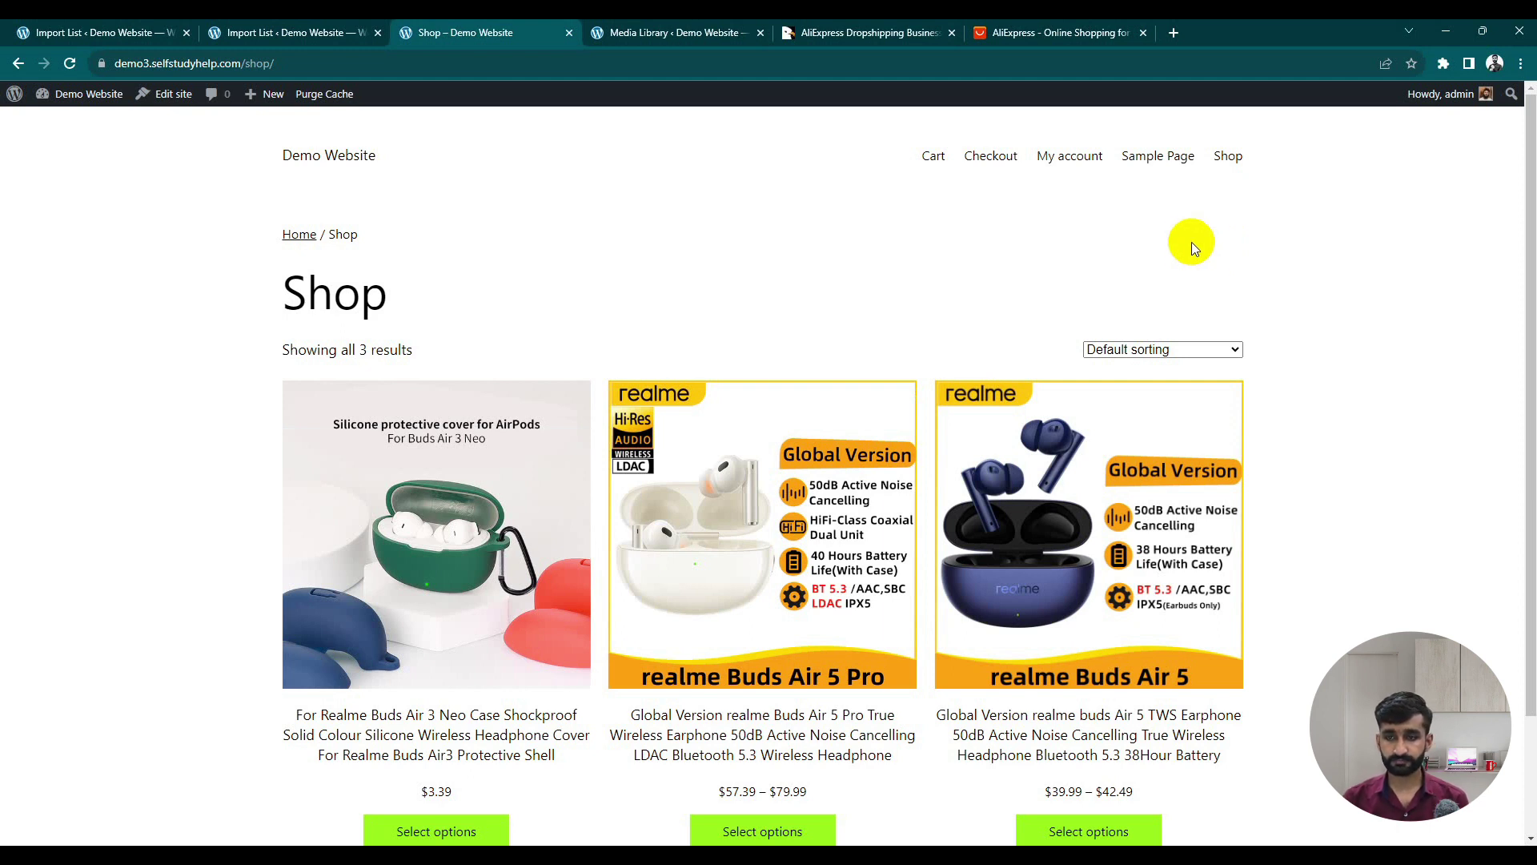
# - Return to the AliNext import list tab and open AliNext's product search page
pyautogui.click(320, 32)
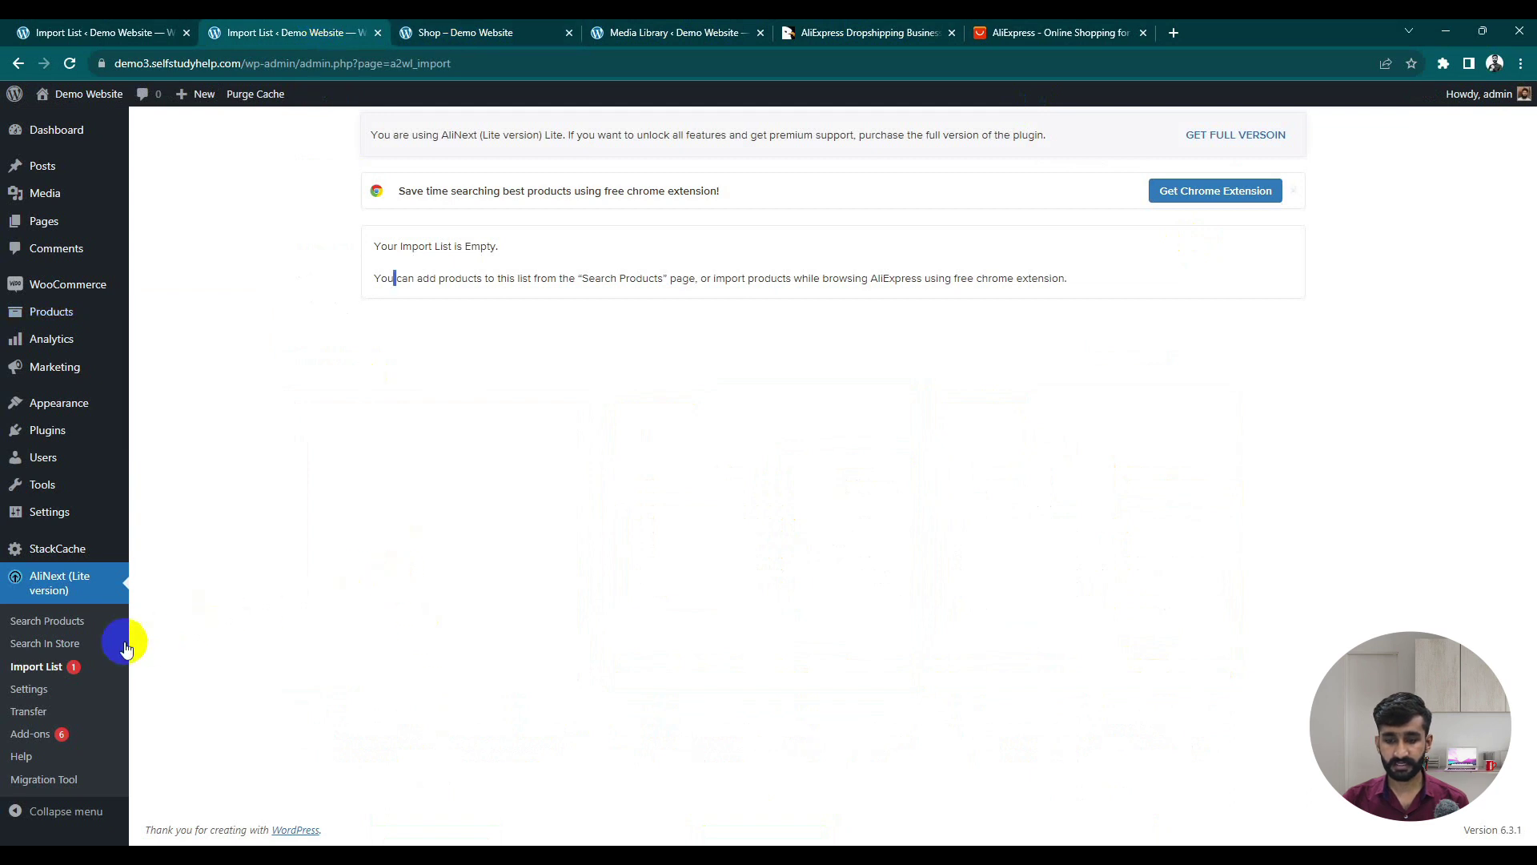
pyautogui.click(70, 623)
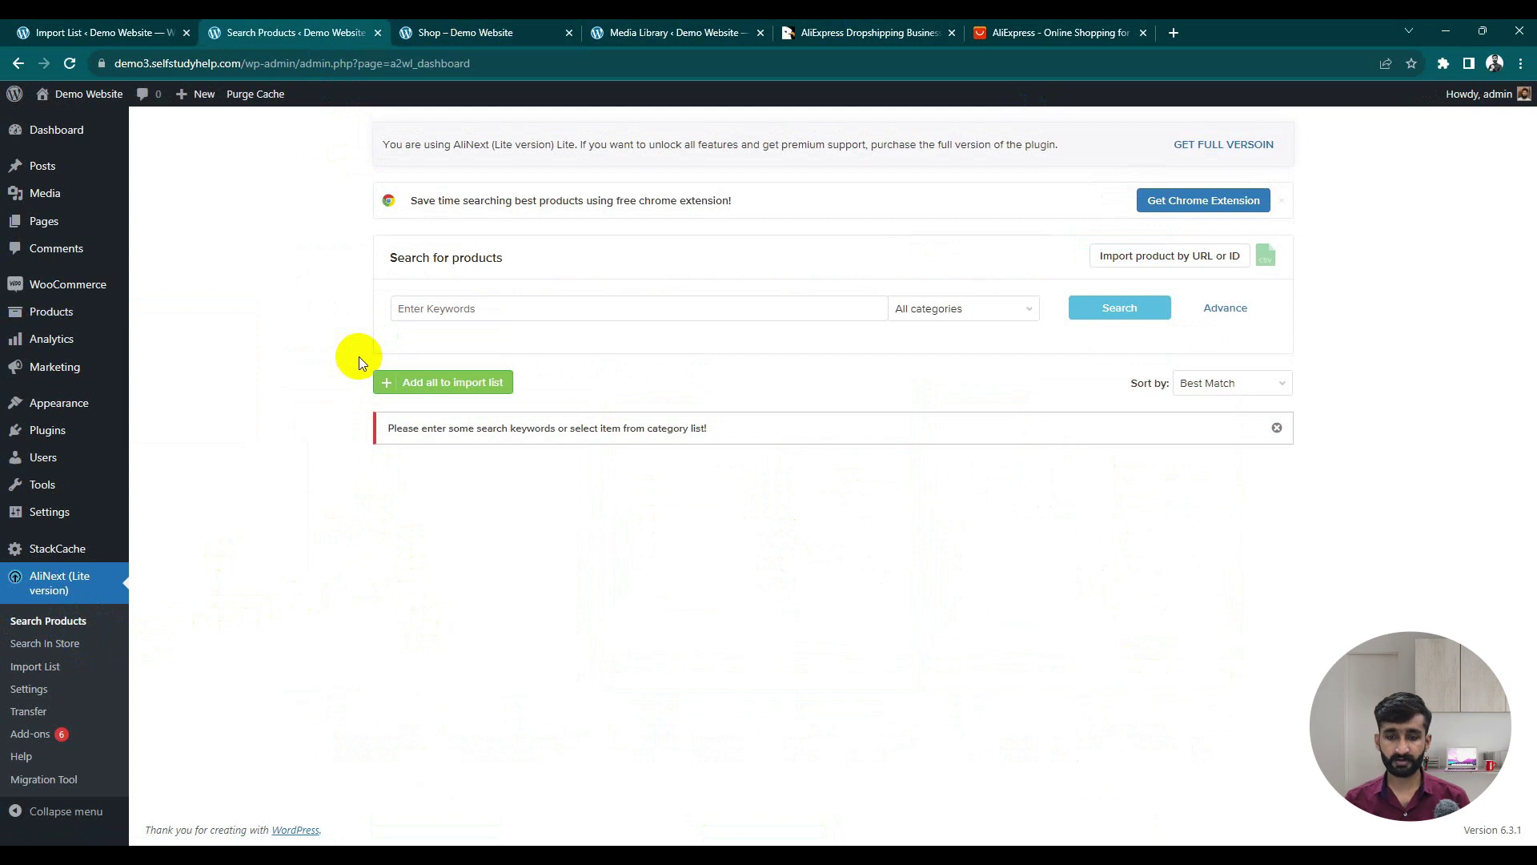
pyautogui.moveTo(105, 321)
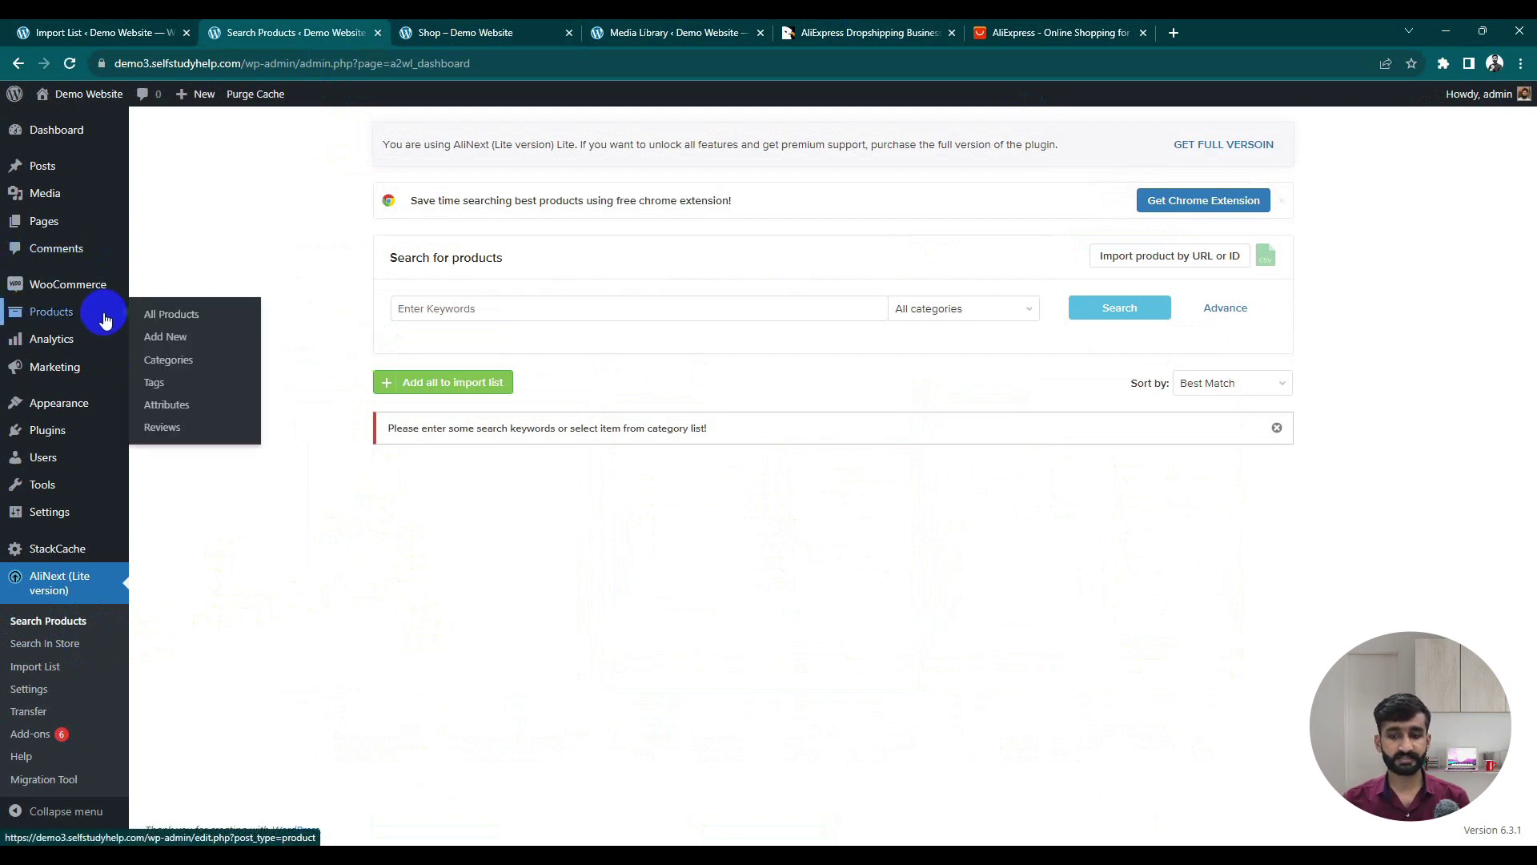
# - Open the store's product list and publish the draft realme buds Air 5 TWS earphone through Quick Edit
pyautogui.click(154, 319)
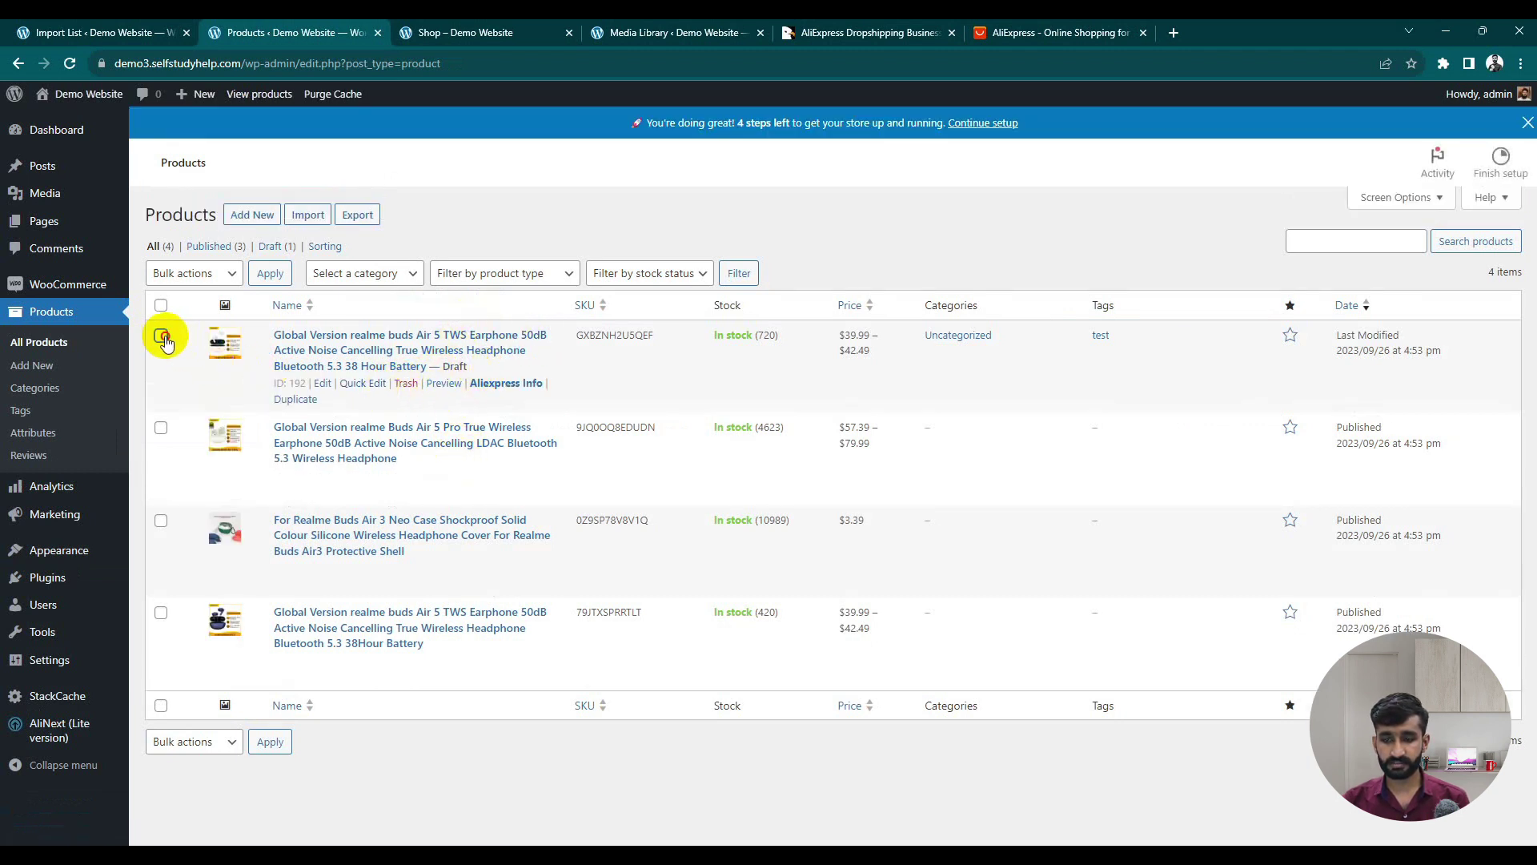
pyautogui.click(196, 273)
pyautogui.click(200, 273)
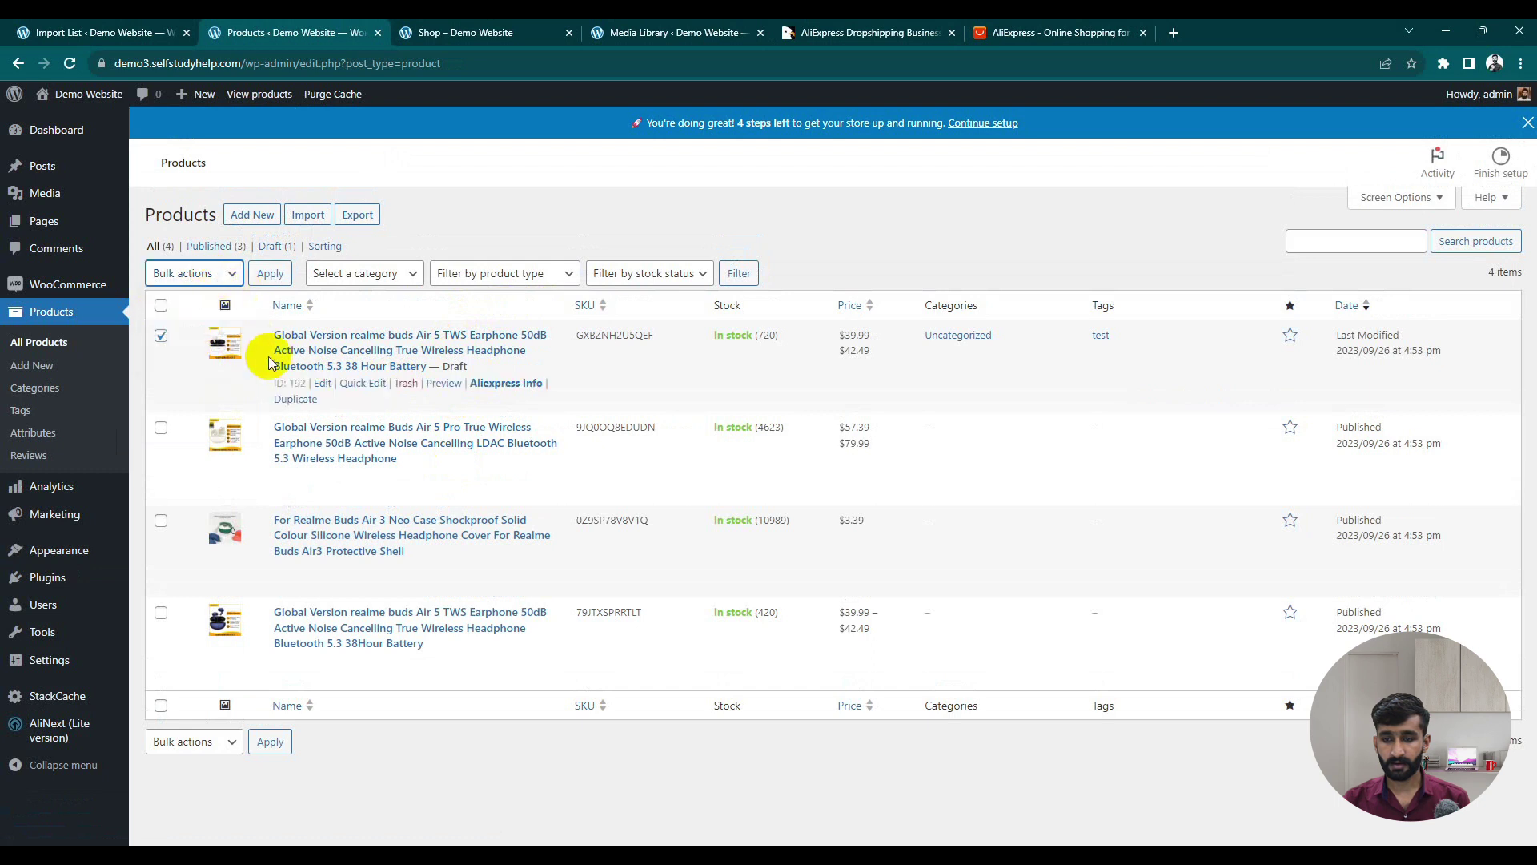
pyautogui.click(370, 384)
pyautogui.click(825, 469)
pyautogui.click(803, 492)
pyautogui.click(181, 749)
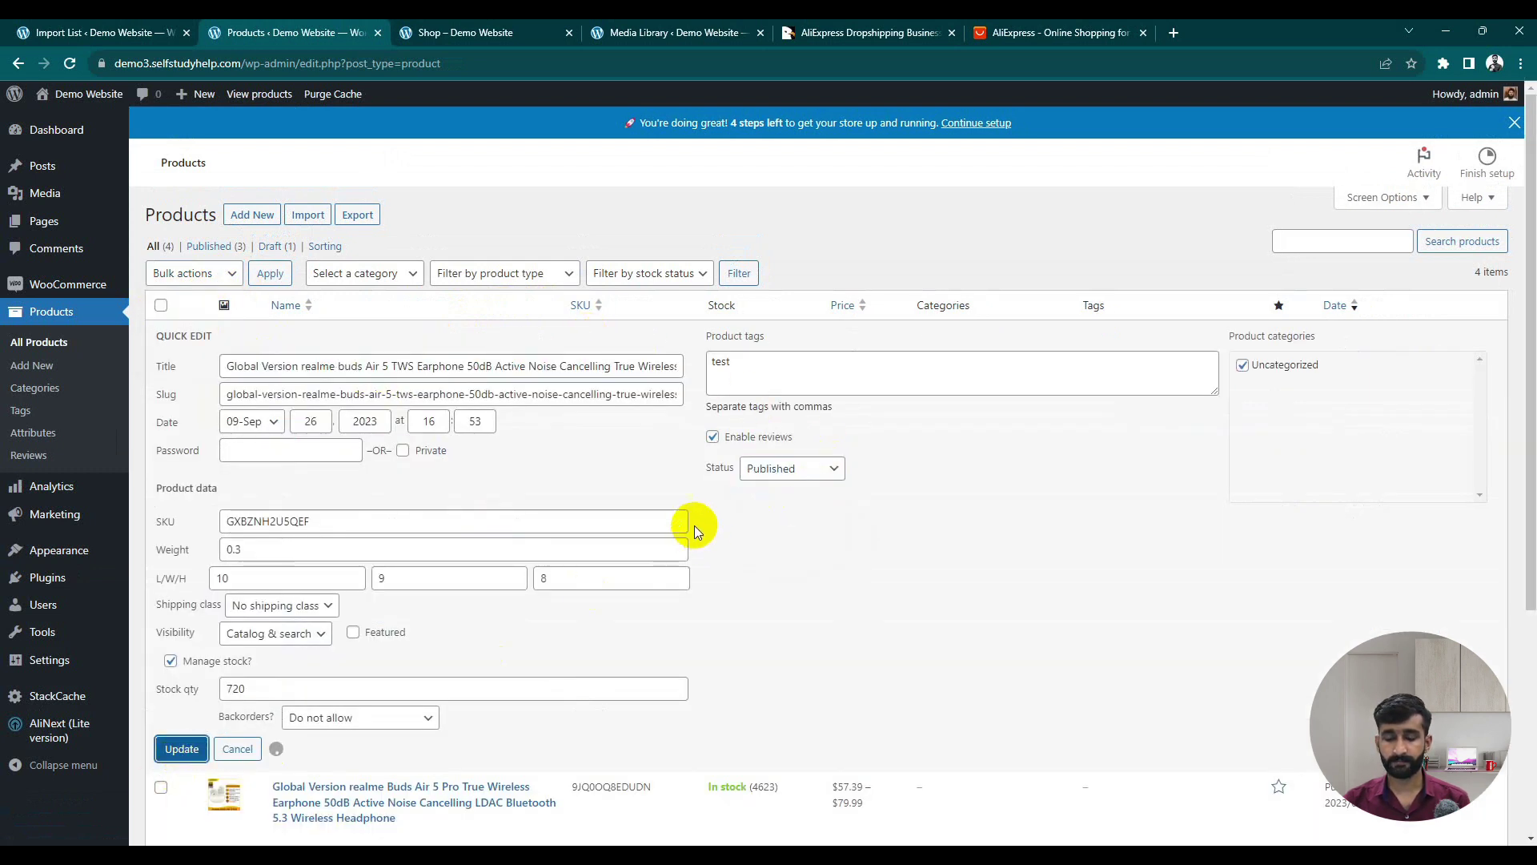
# - Return to AliNext's product search page and install the Aliexpress Dropshipping Chrome extension it offers
pyautogui.moveTo(63, 728)
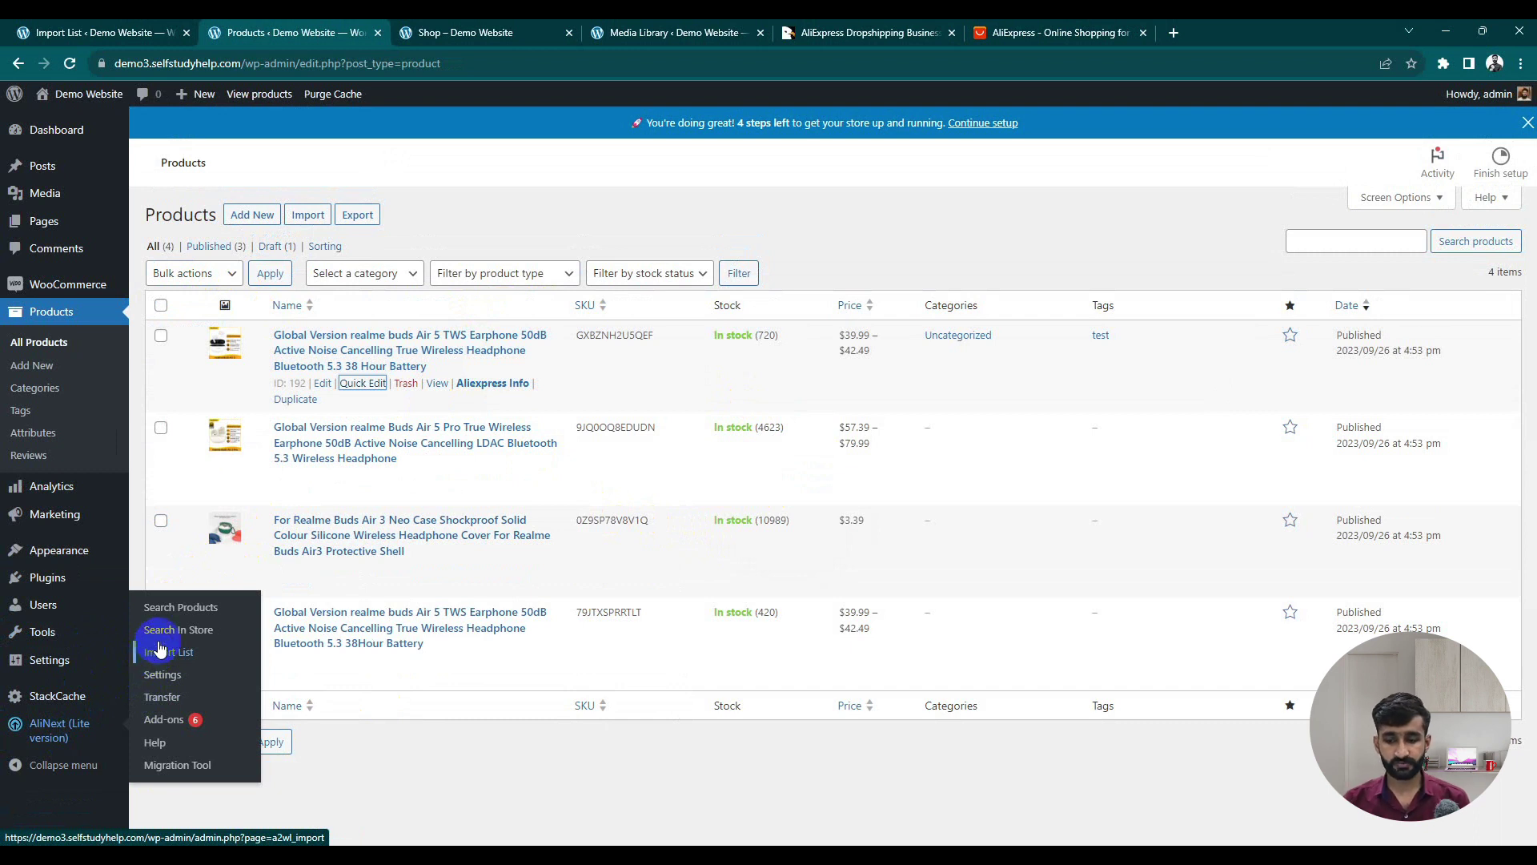
pyautogui.click(160, 607)
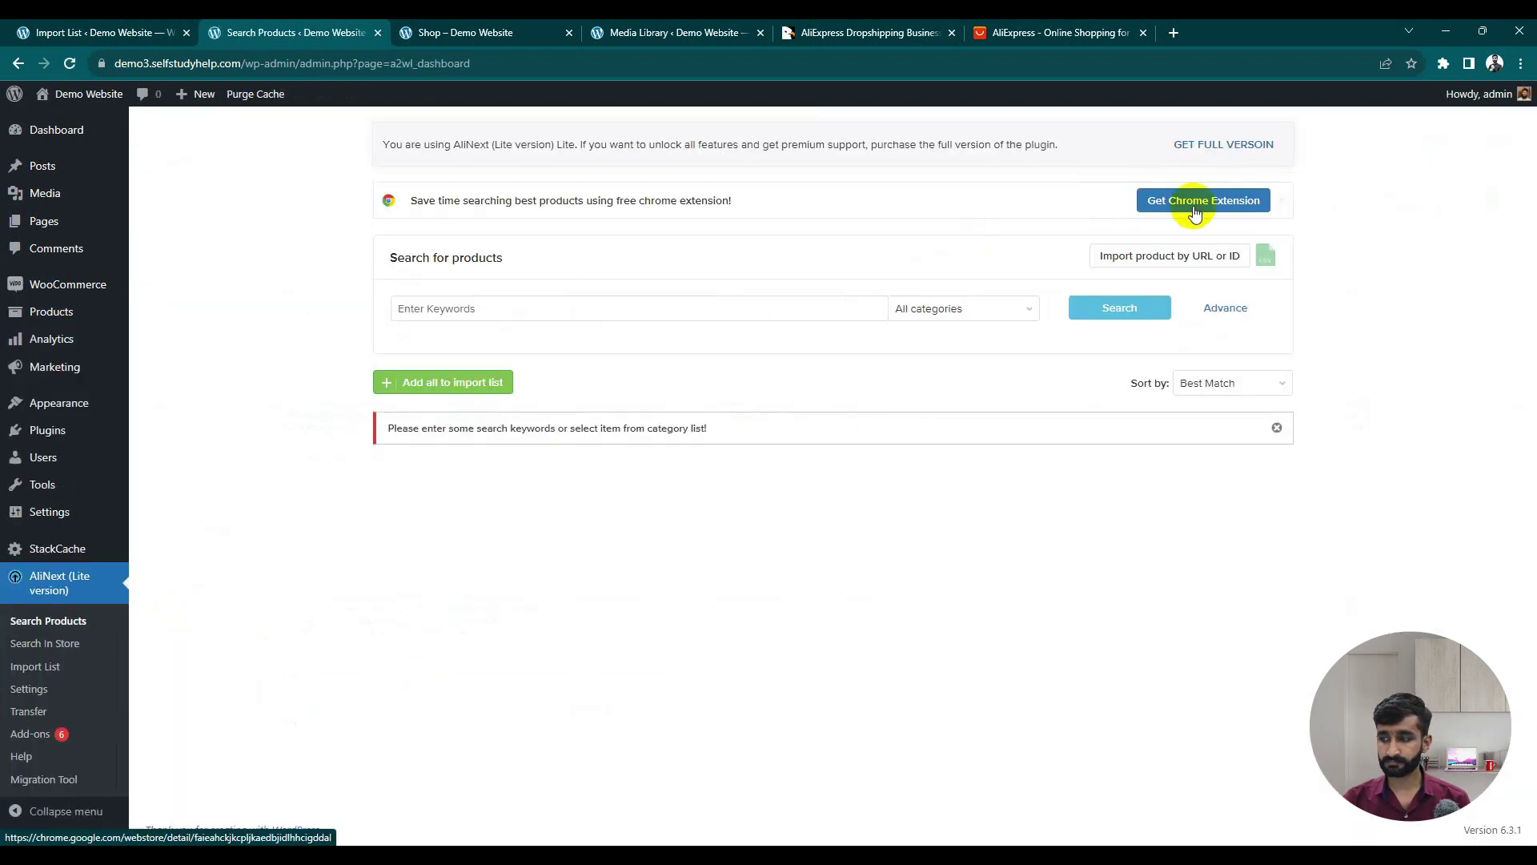
pyautogui.click(1195, 209)
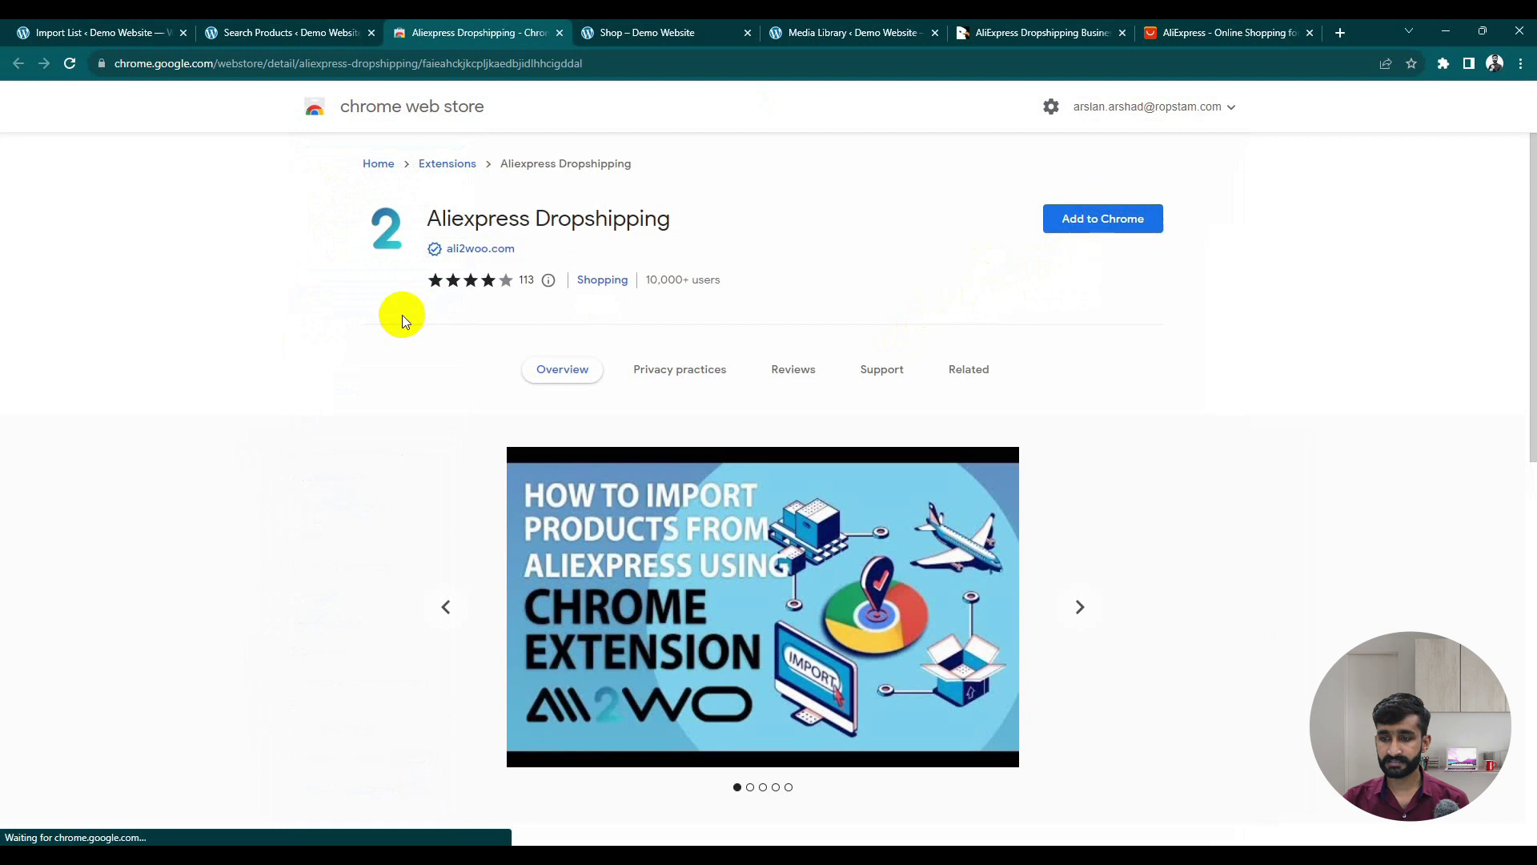
pyautogui.click(1105, 218)
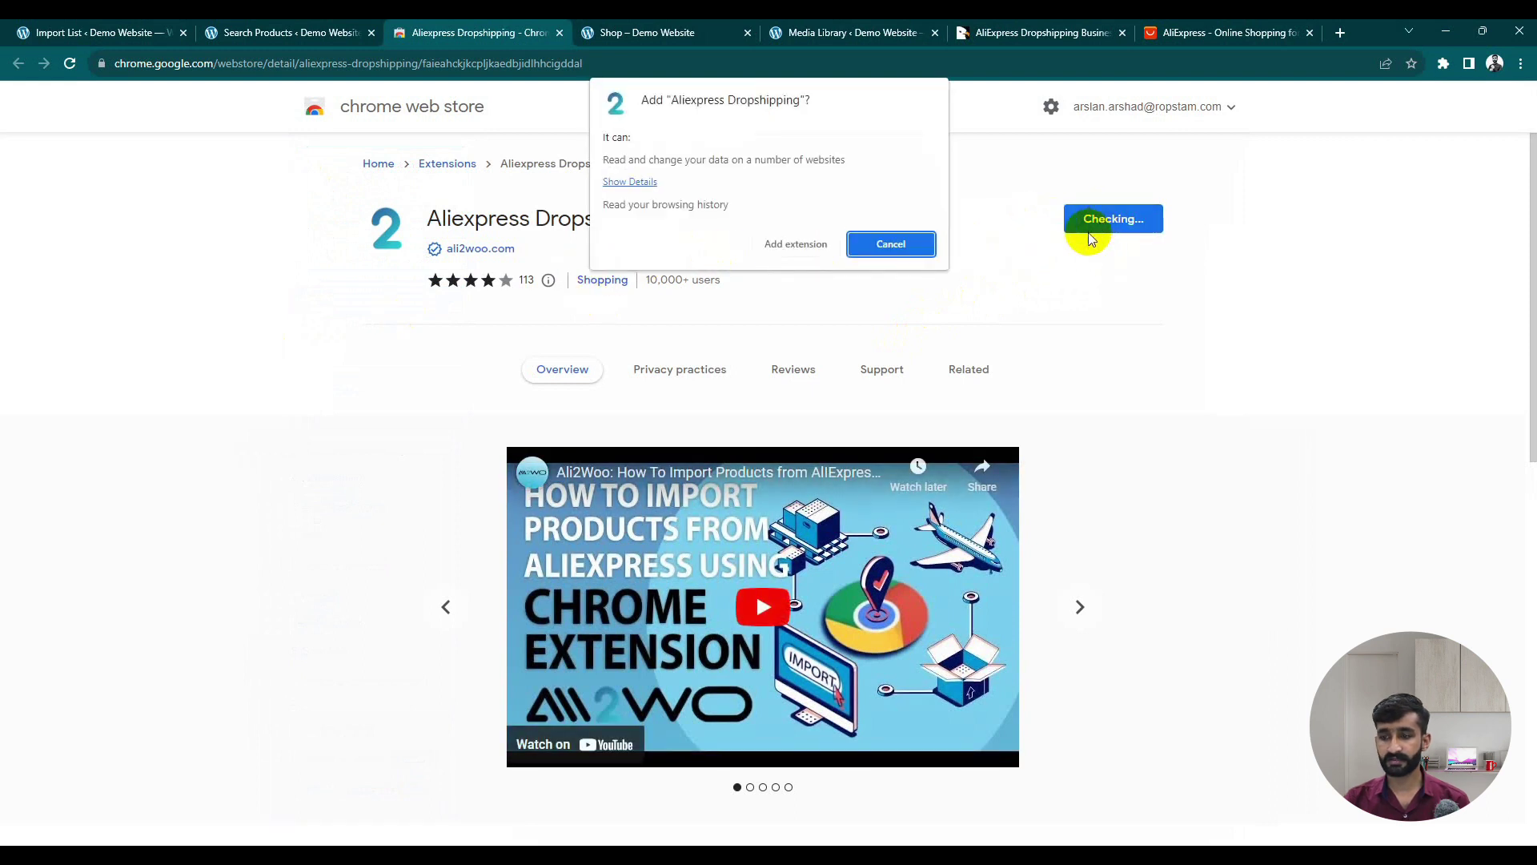
pyautogui.click(801, 244)
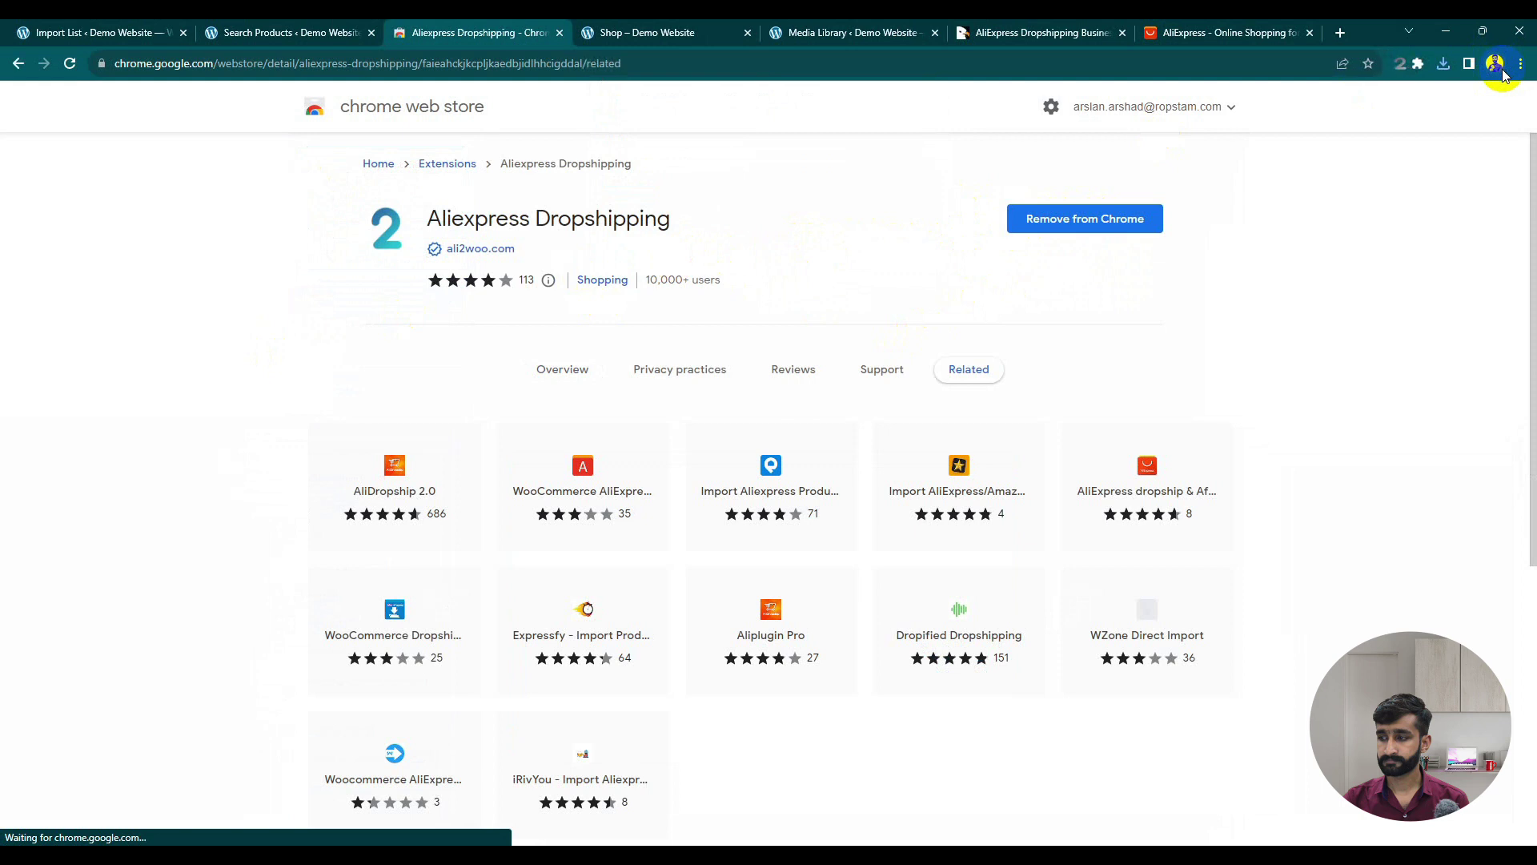
# - Pin the Aliexpress Dropshipping extension in the browser, and check its pop-up on the AliExpress home page
pyautogui.click(1419, 66)
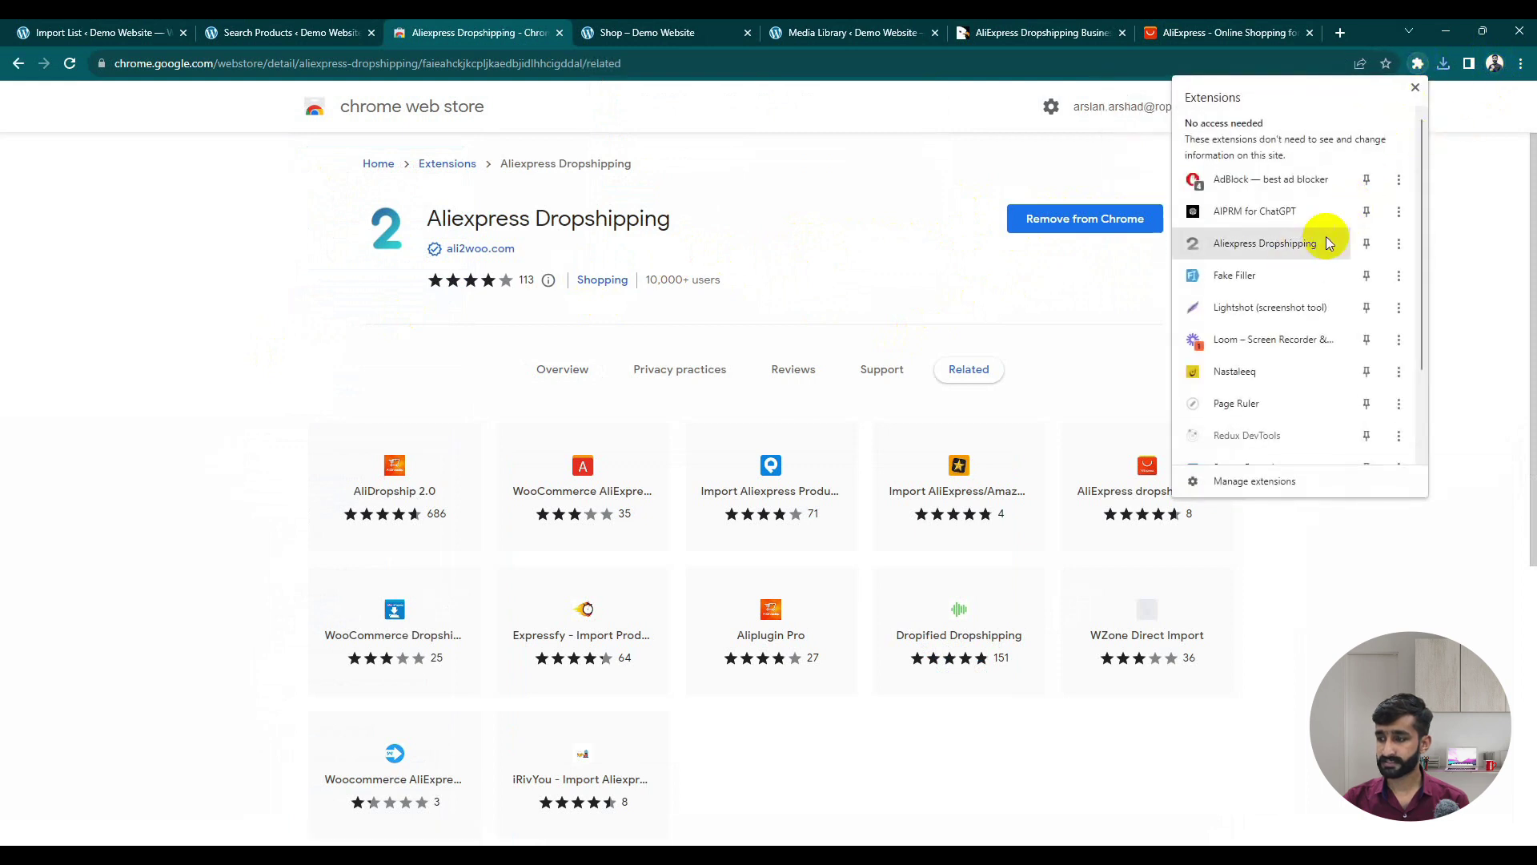
pyautogui.click(1365, 244)
pyautogui.click(1041, 176)
pyautogui.click(1239, 28)
pyautogui.click(1385, 63)
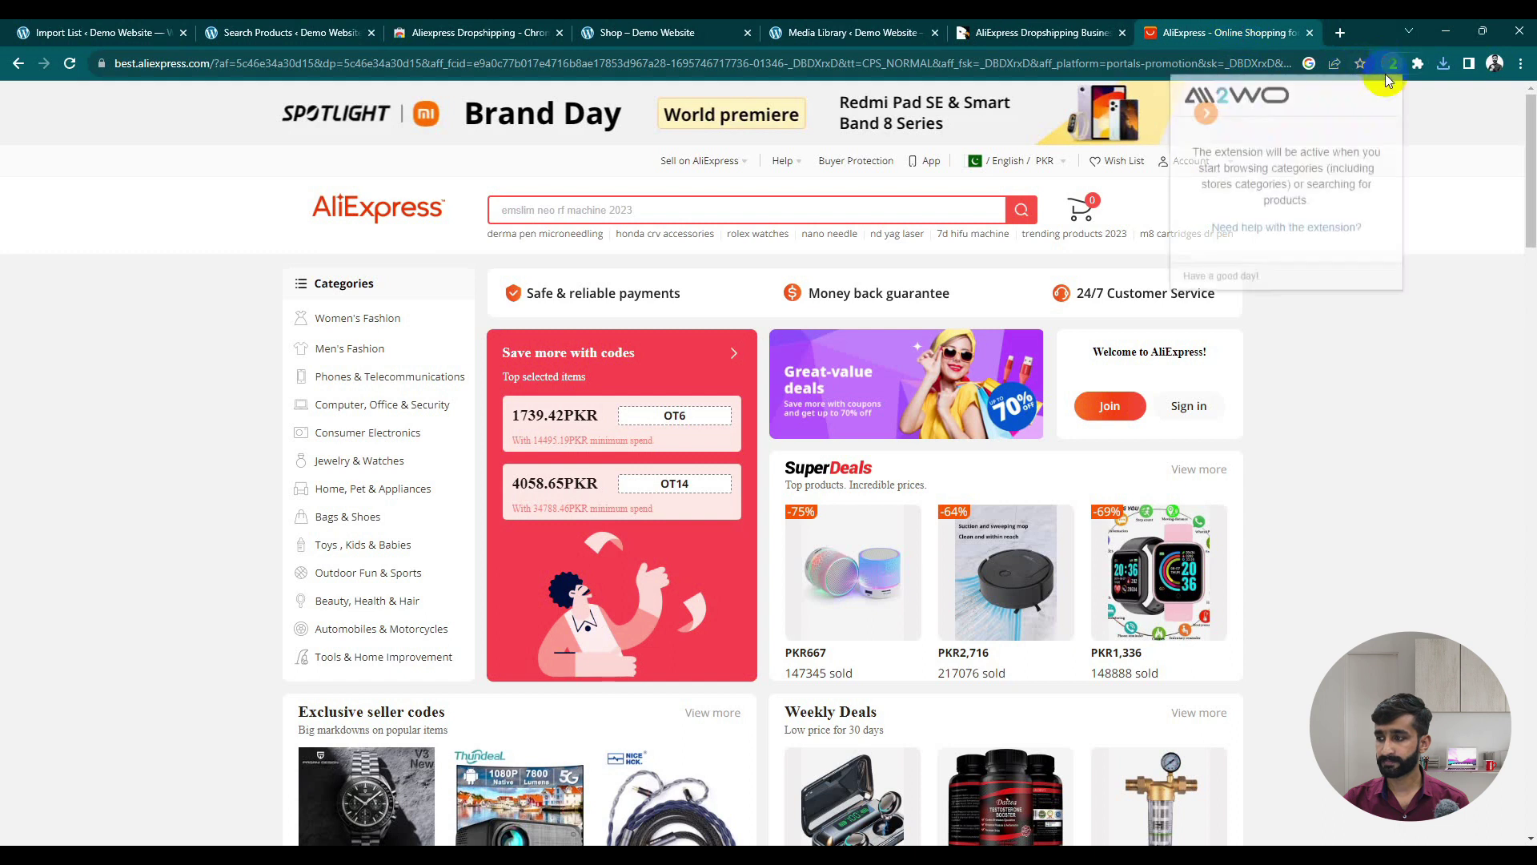
pyautogui.tripleClick(1281, 156)
# - Add an API key in the AliNext plugin settings, copy its URL, and save the key
pyautogui.click(118, 27)
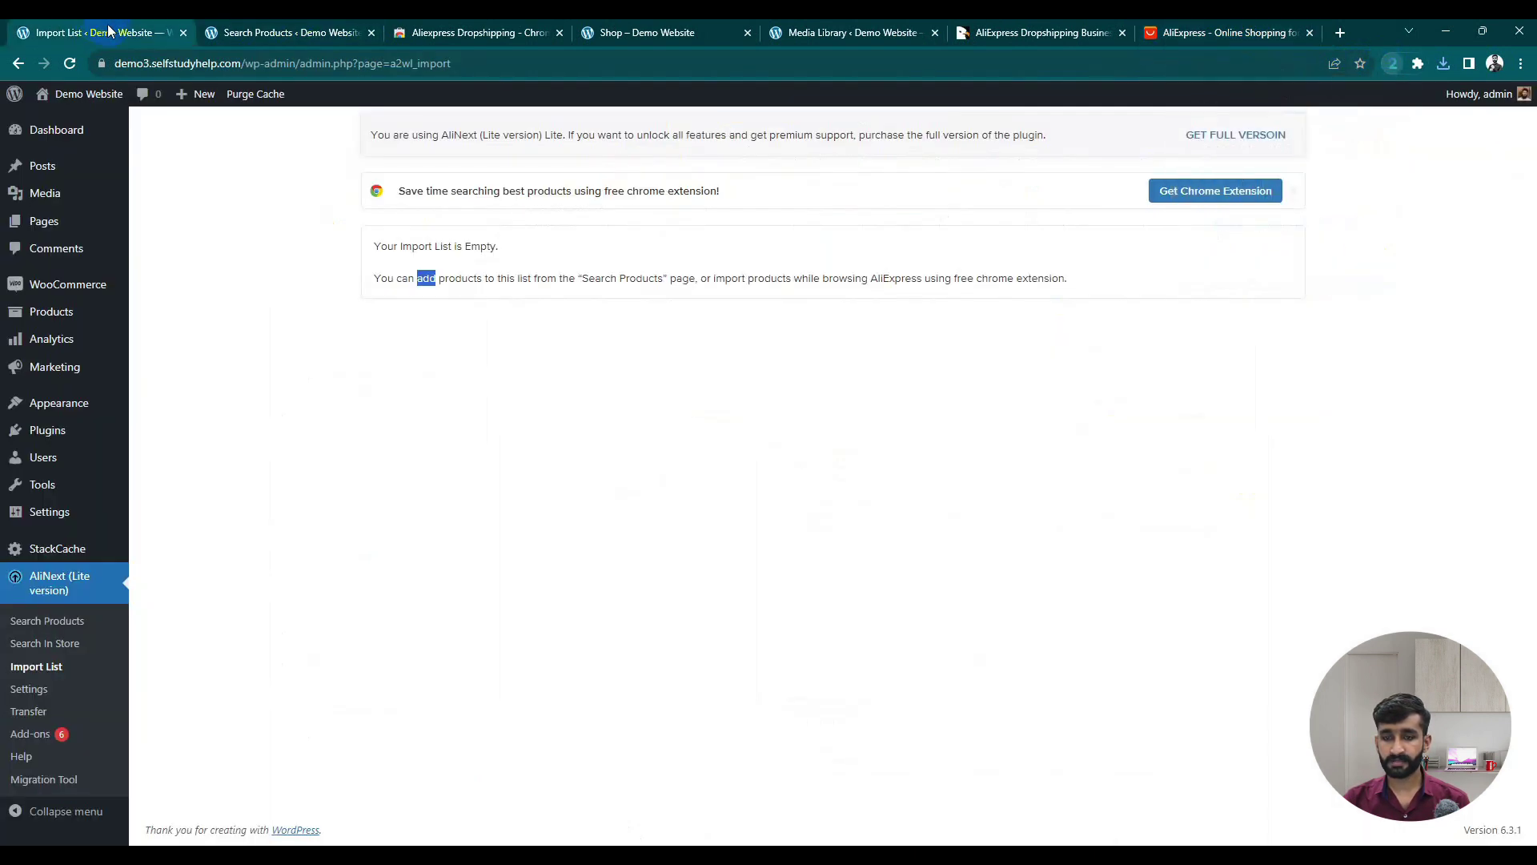
pyautogui.click(42, 692)
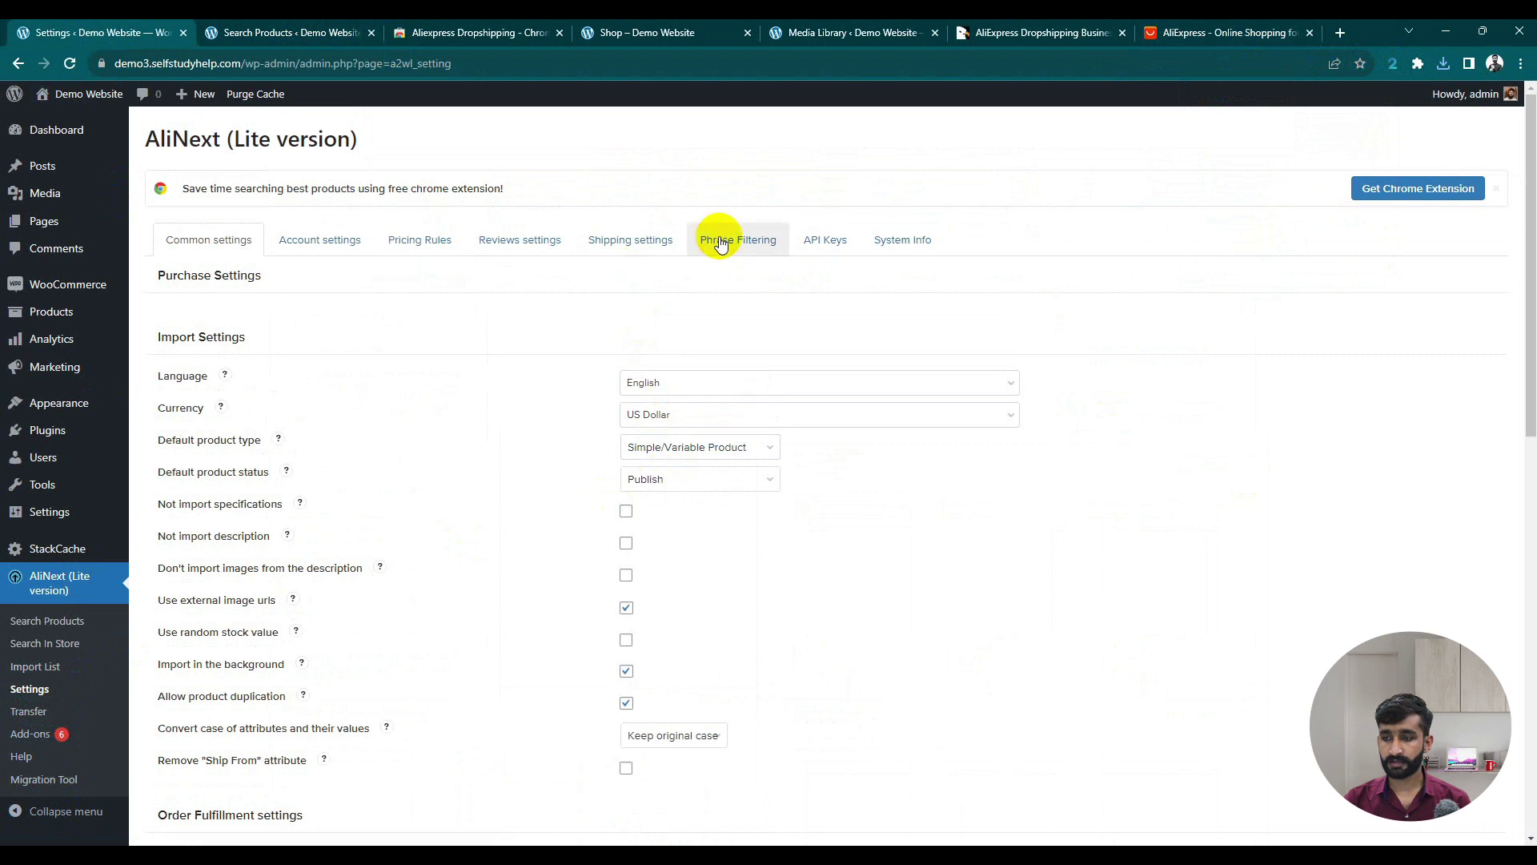
pyautogui.click(826, 239)
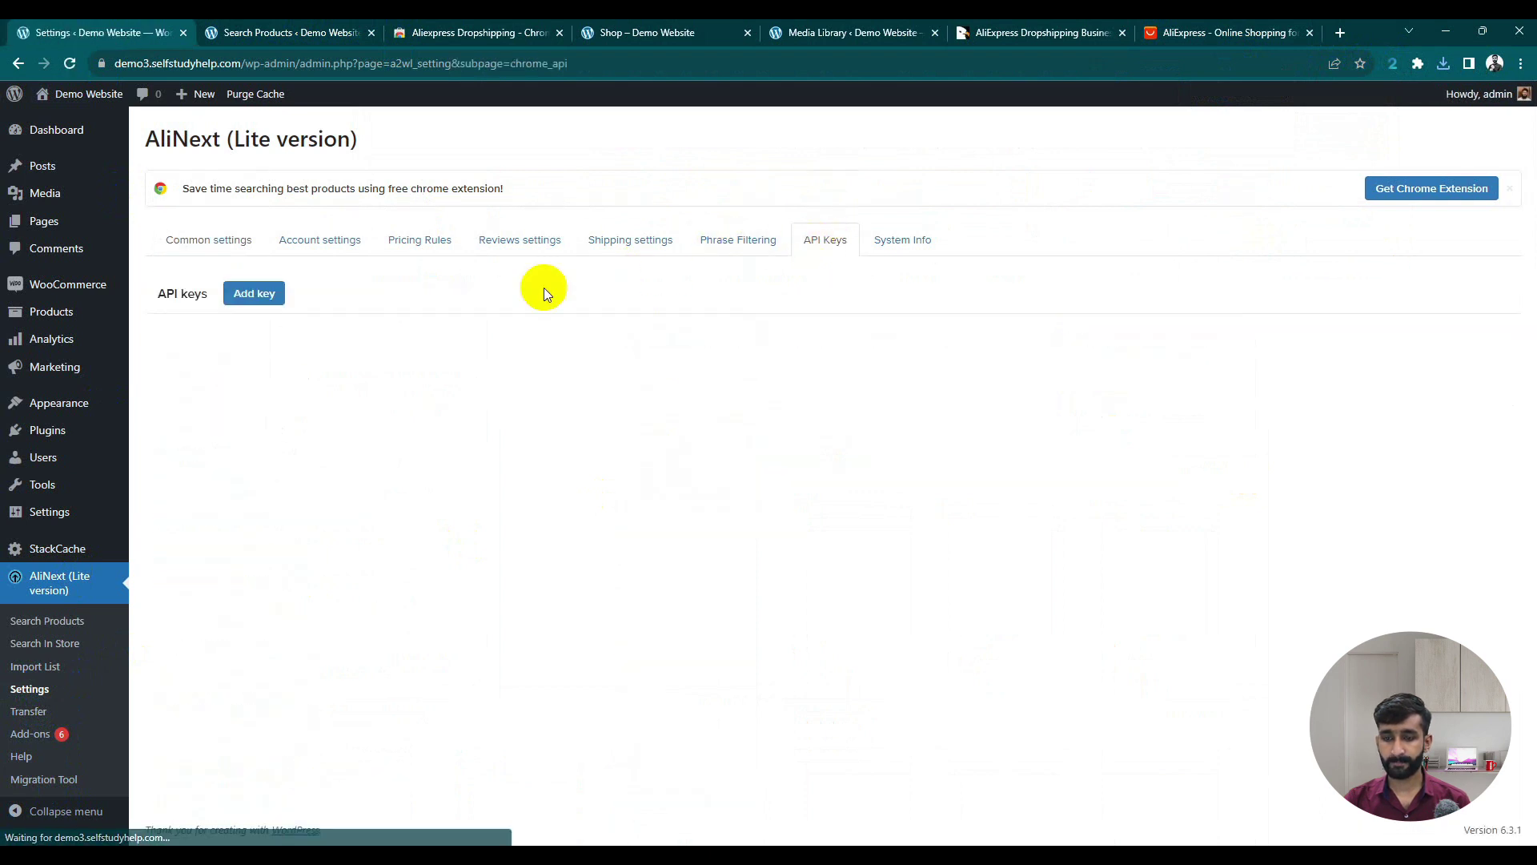
pyautogui.click(268, 299)
pyautogui.tripleClick(299, 331)
pyautogui.tripleClick(381, 370)
pyautogui.hotkey('ctrl', 'c')
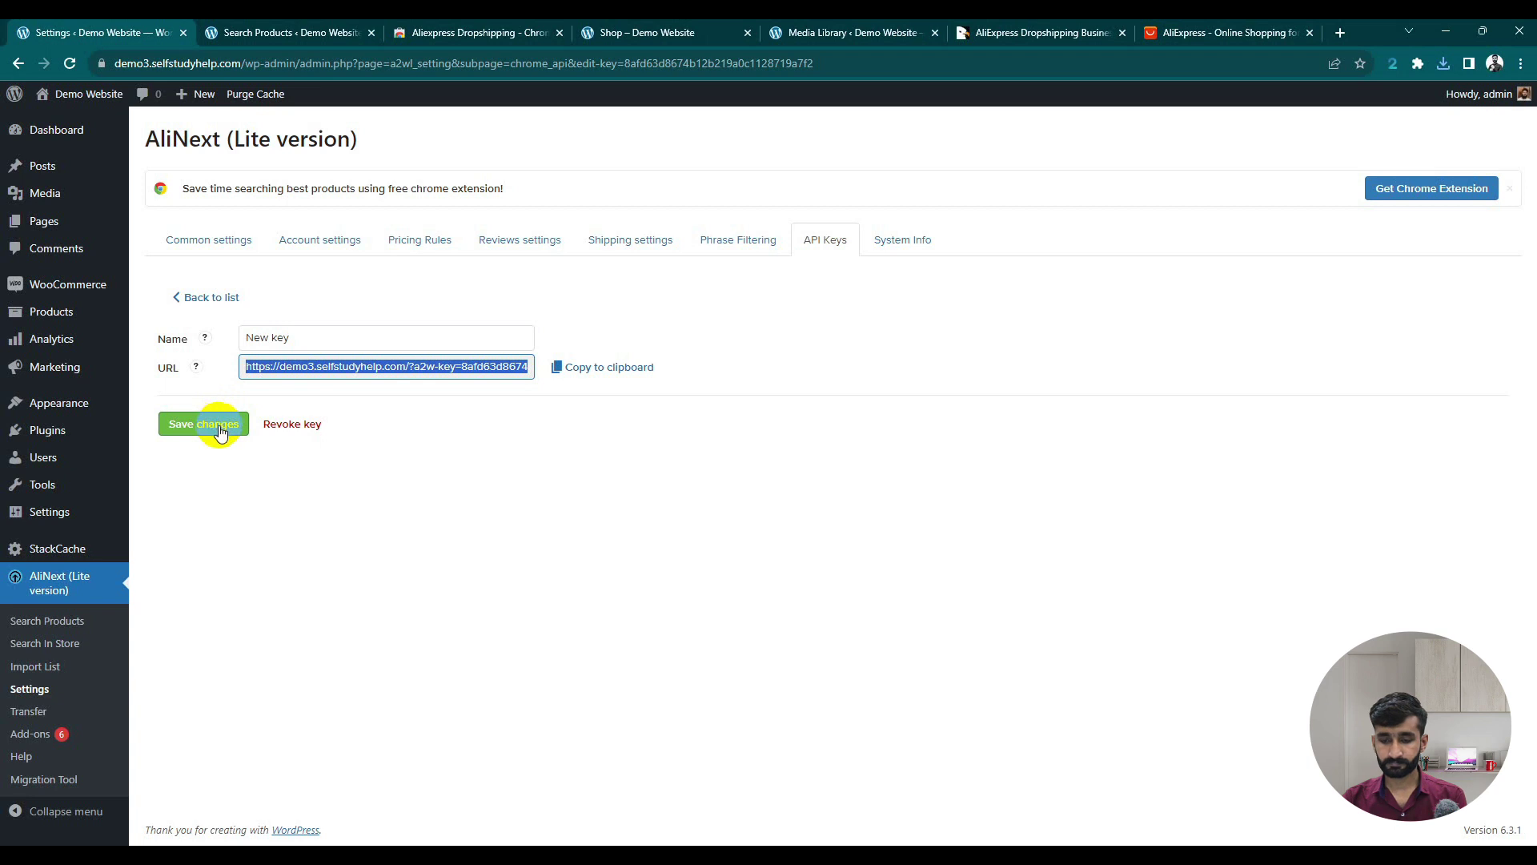
pyautogui.click(221, 432)
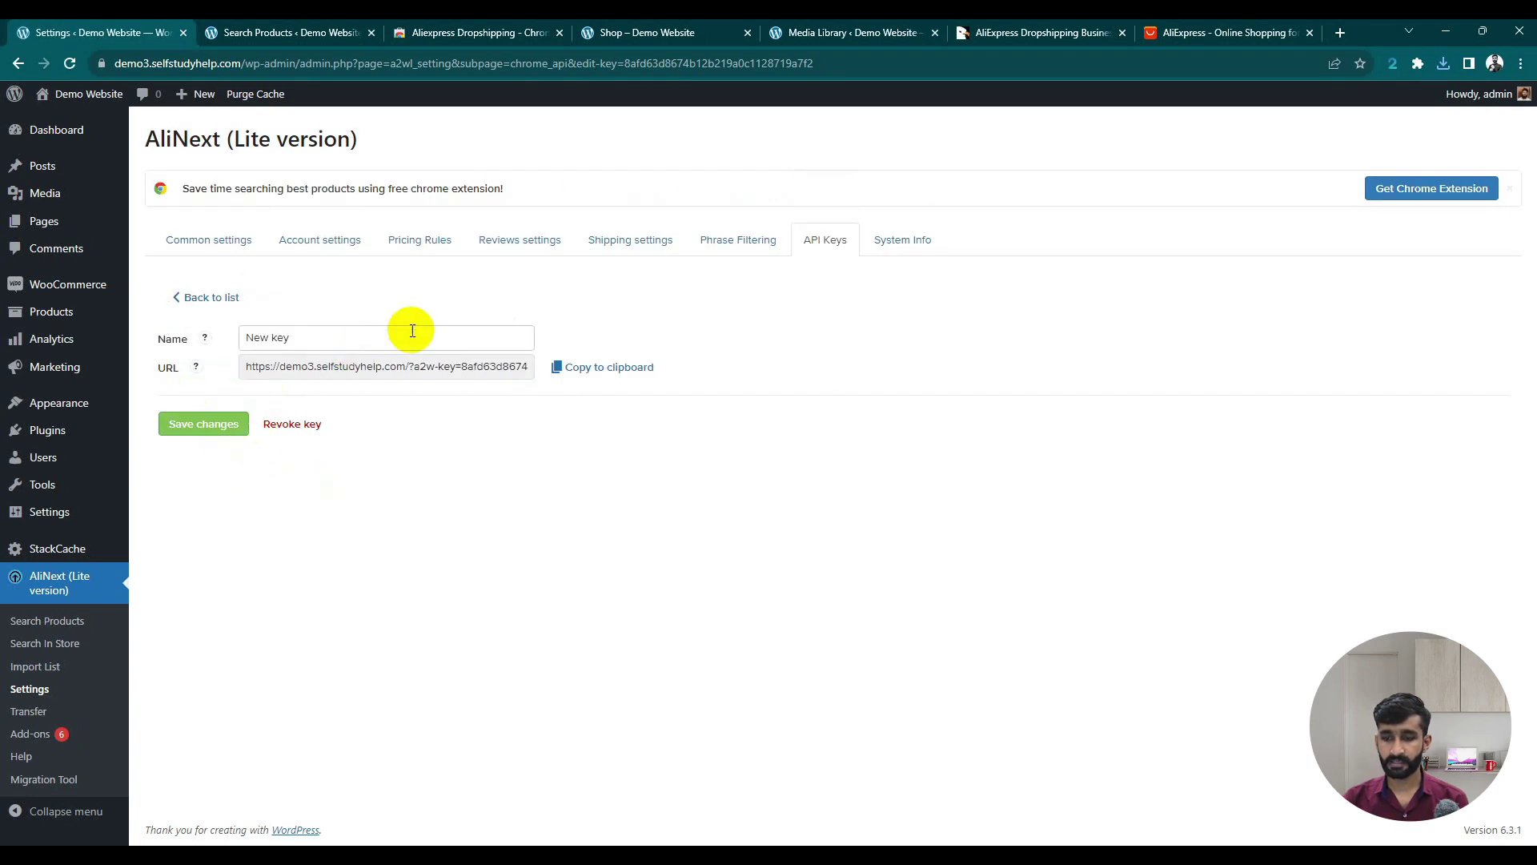
# - Go to the AliExpress tab and open the Aliexpress Dropshipping extension's options page
pyautogui.click(1273, 31)
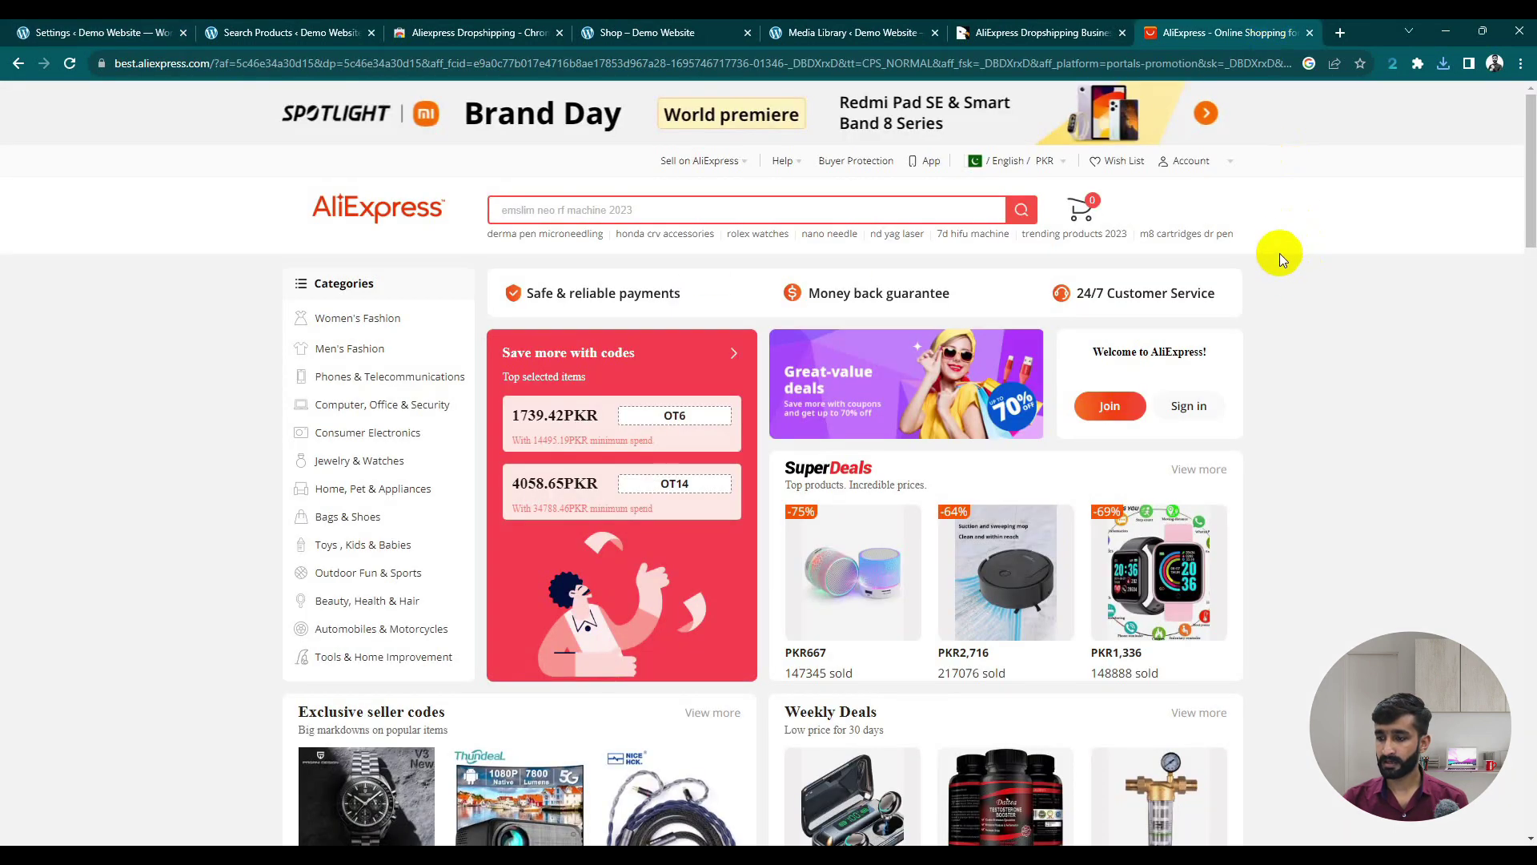
pyautogui.scroll(-2, 1281, 258)
pyautogui.click(1394, 64)
pyautogui.rightClick(1394, 64)
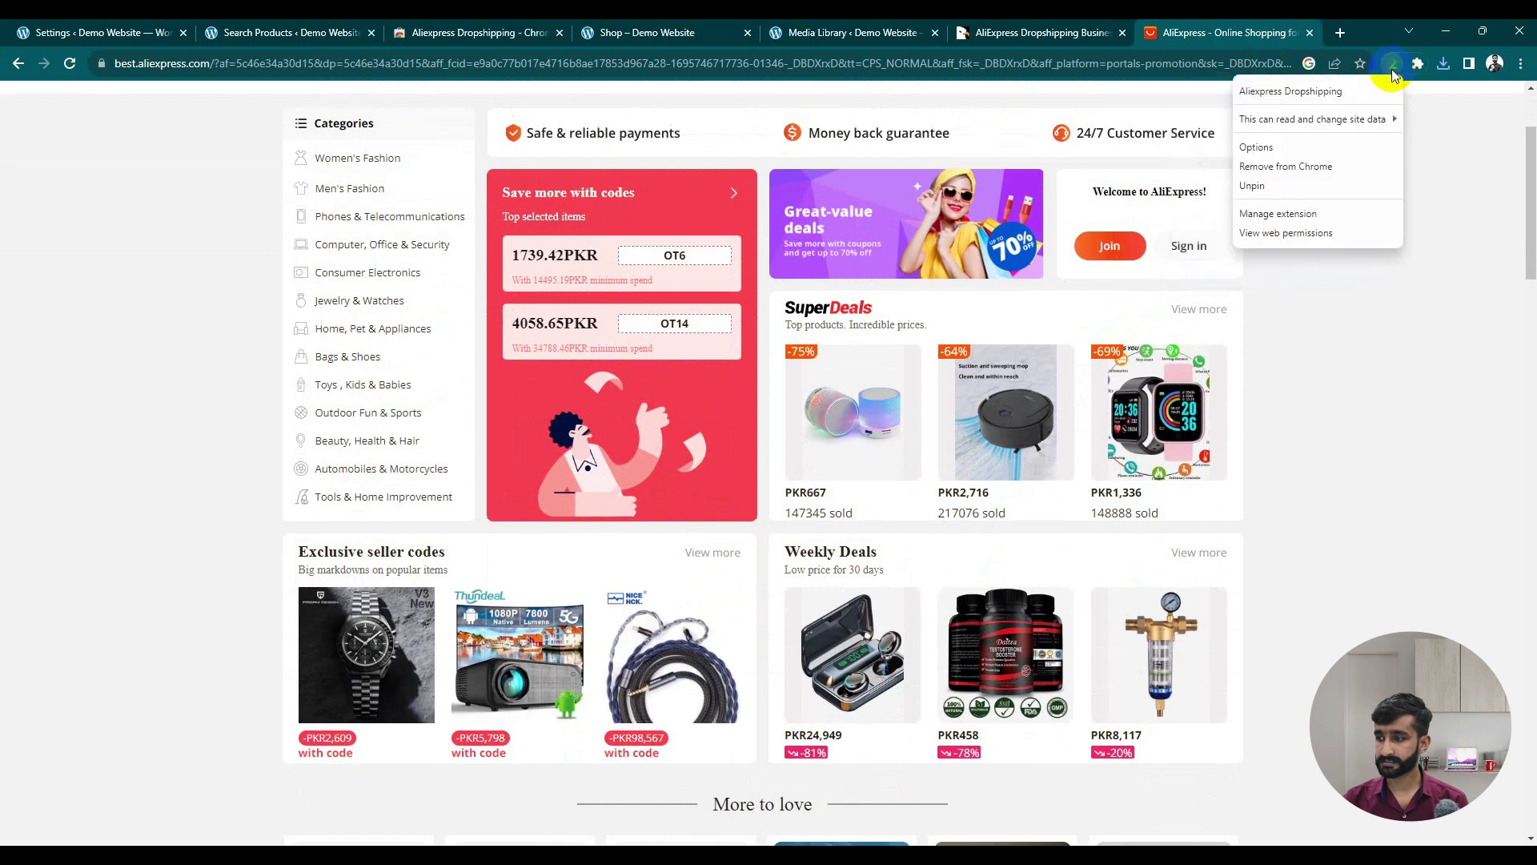
pyautogui.click(1321, 153)
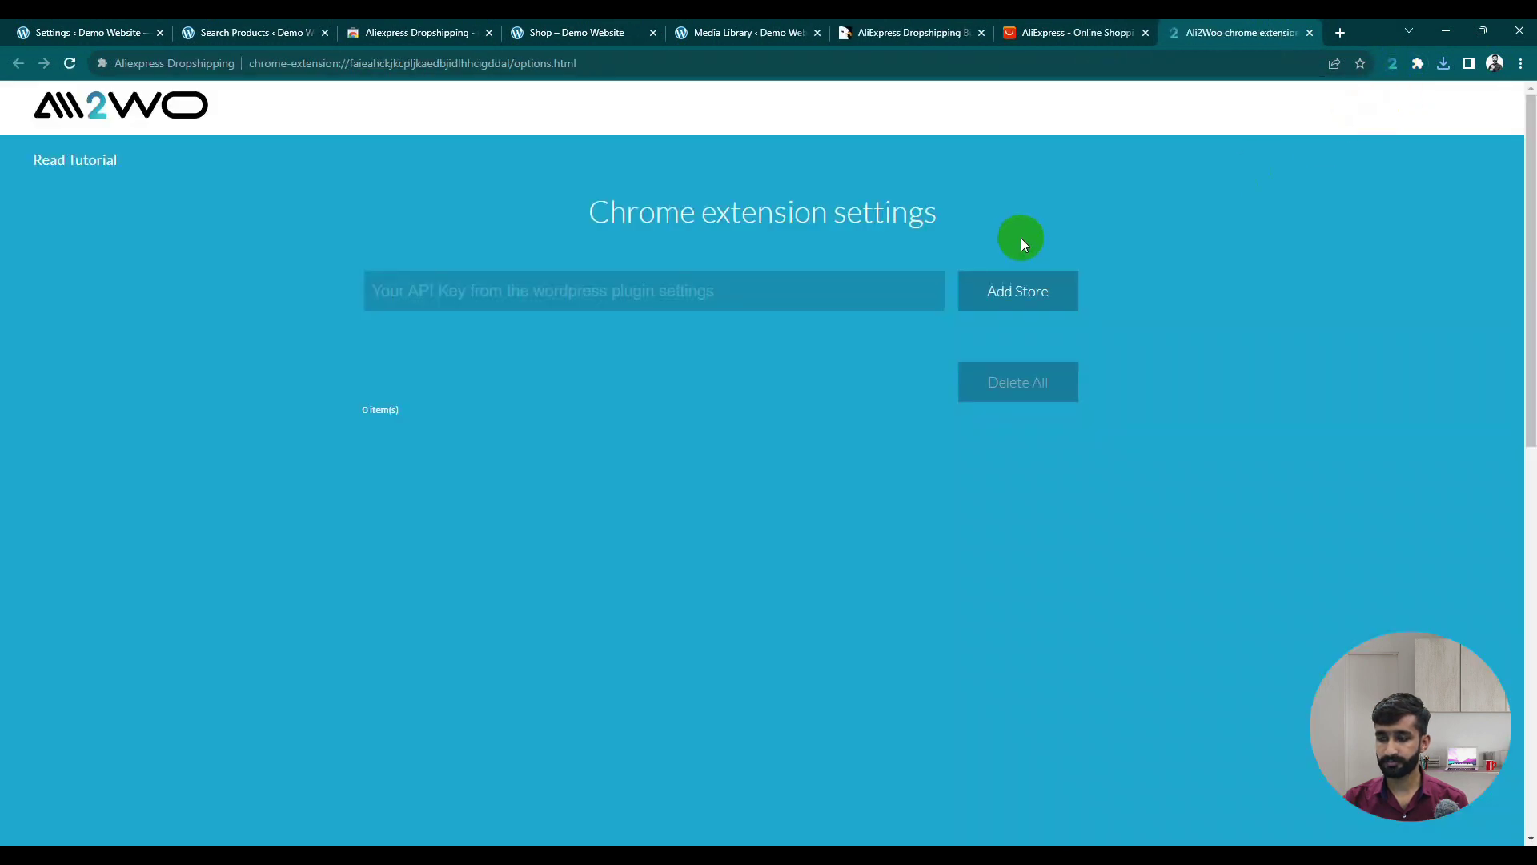
# - Paste the API key URL into the extension settings, add the store, activate it, and answer the permission request
pyautogui.click(846, 287)
pyautogui.hotkey('ctrl', 'v')
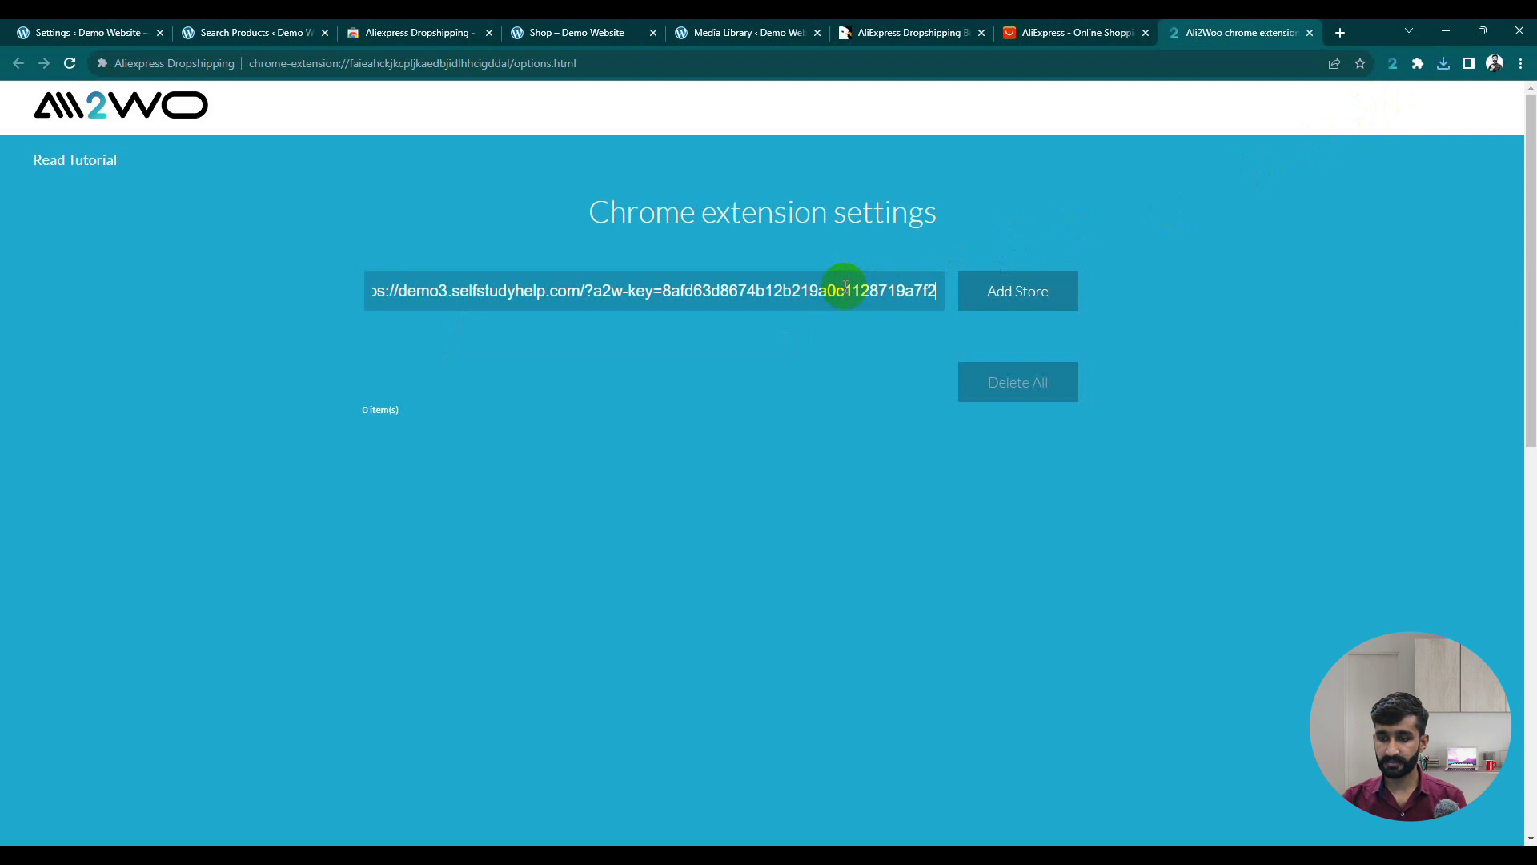
pyautogui.click(995, 290)
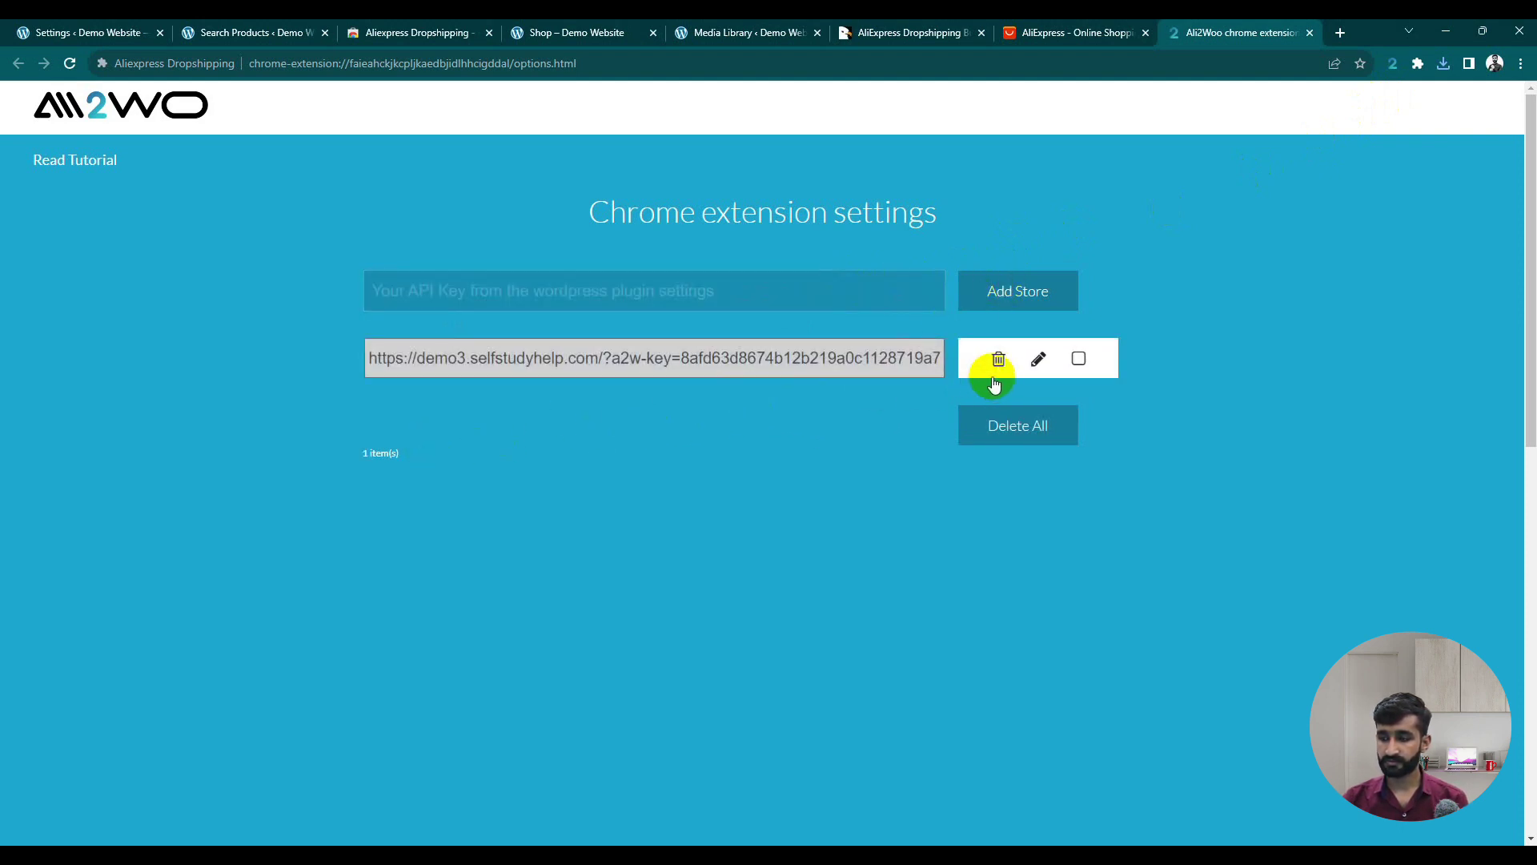
pyautogui.click(1081, 360)
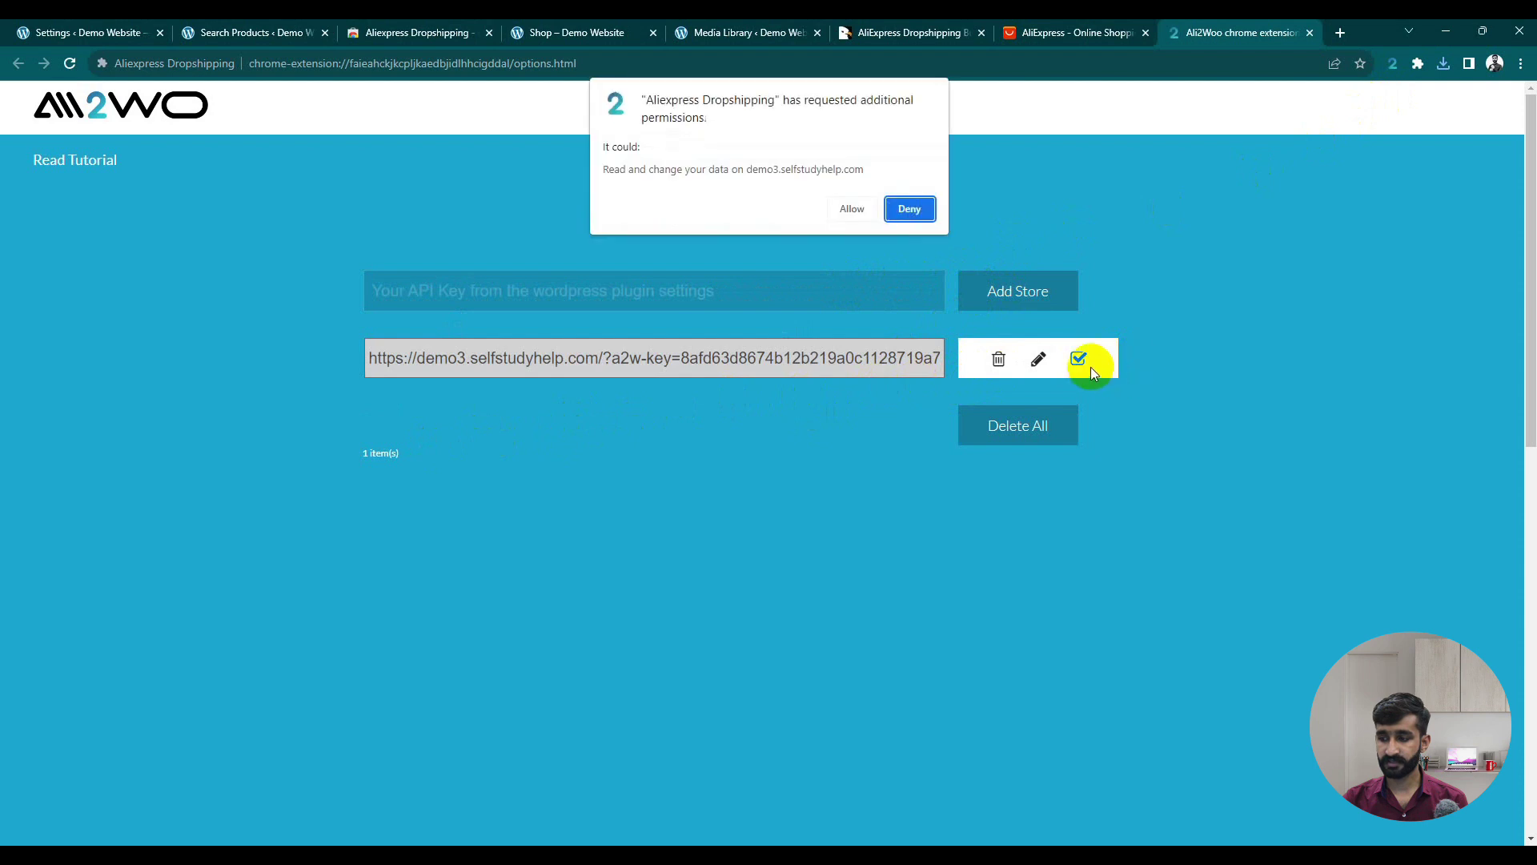
pyautogui.click(903, 220)
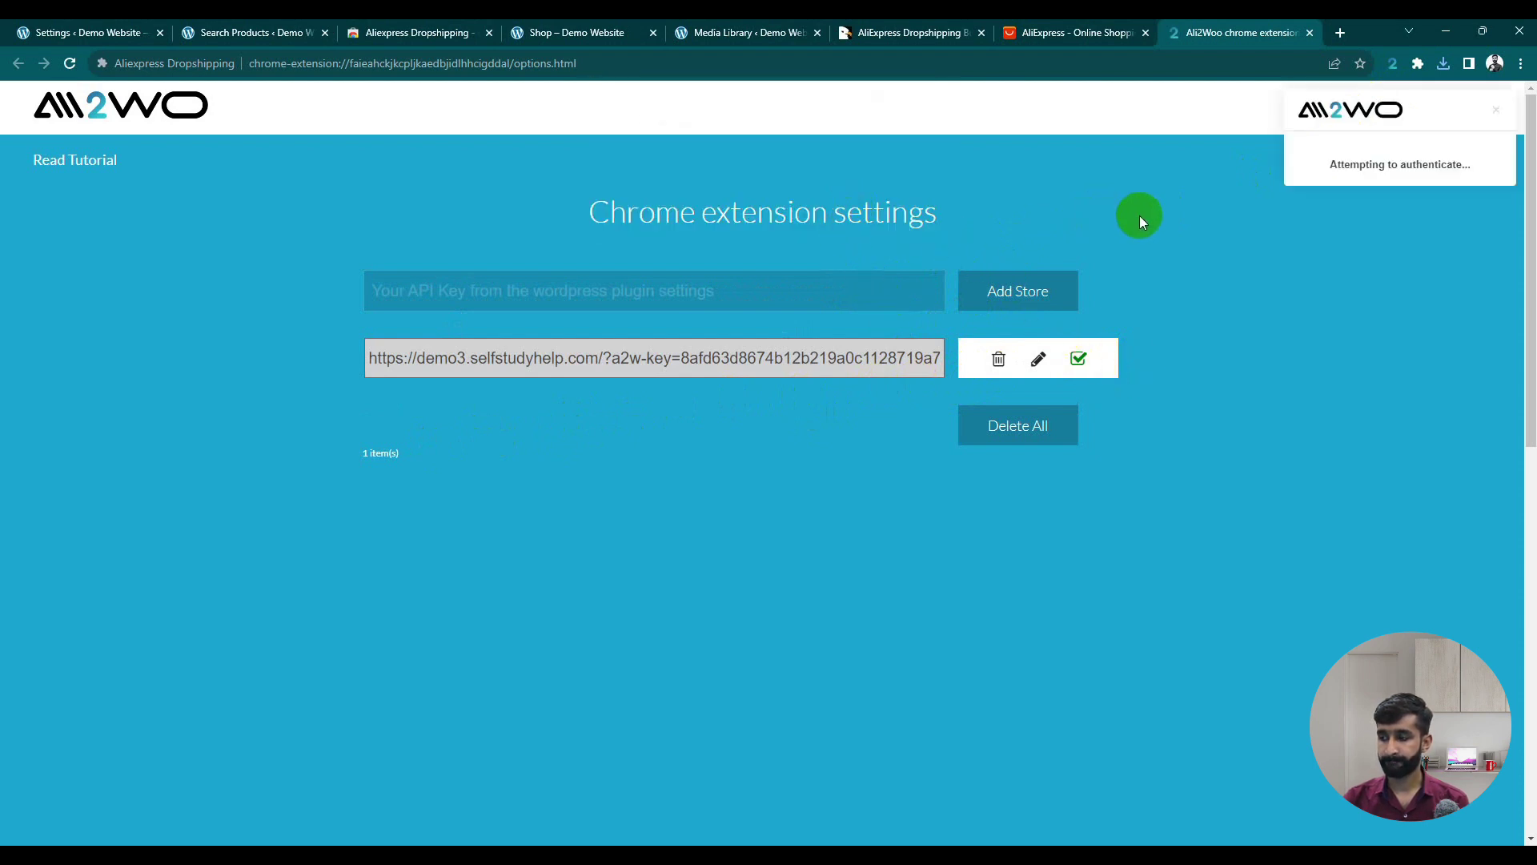
# - Check the extension from the Search Products tab, revisit its settings, and return to the AliExpress home page
pyautogui.click(1080, 27)
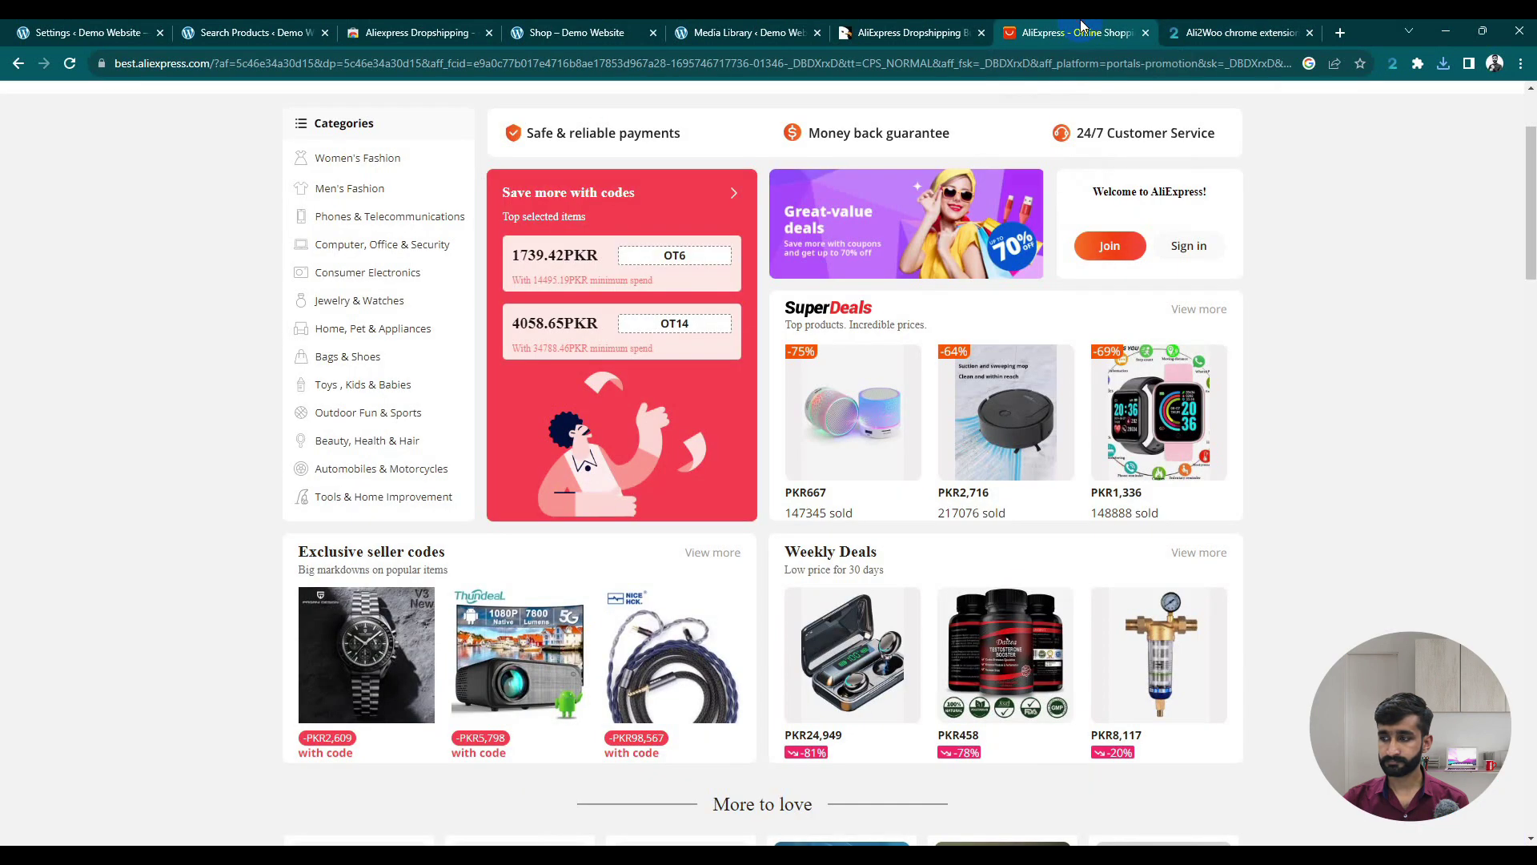
pyautogui.click(232, 32)
pyautogui.click(1393, 63)
pyautogui.click(1218, 32)
pyautogui.click(1073, 32)
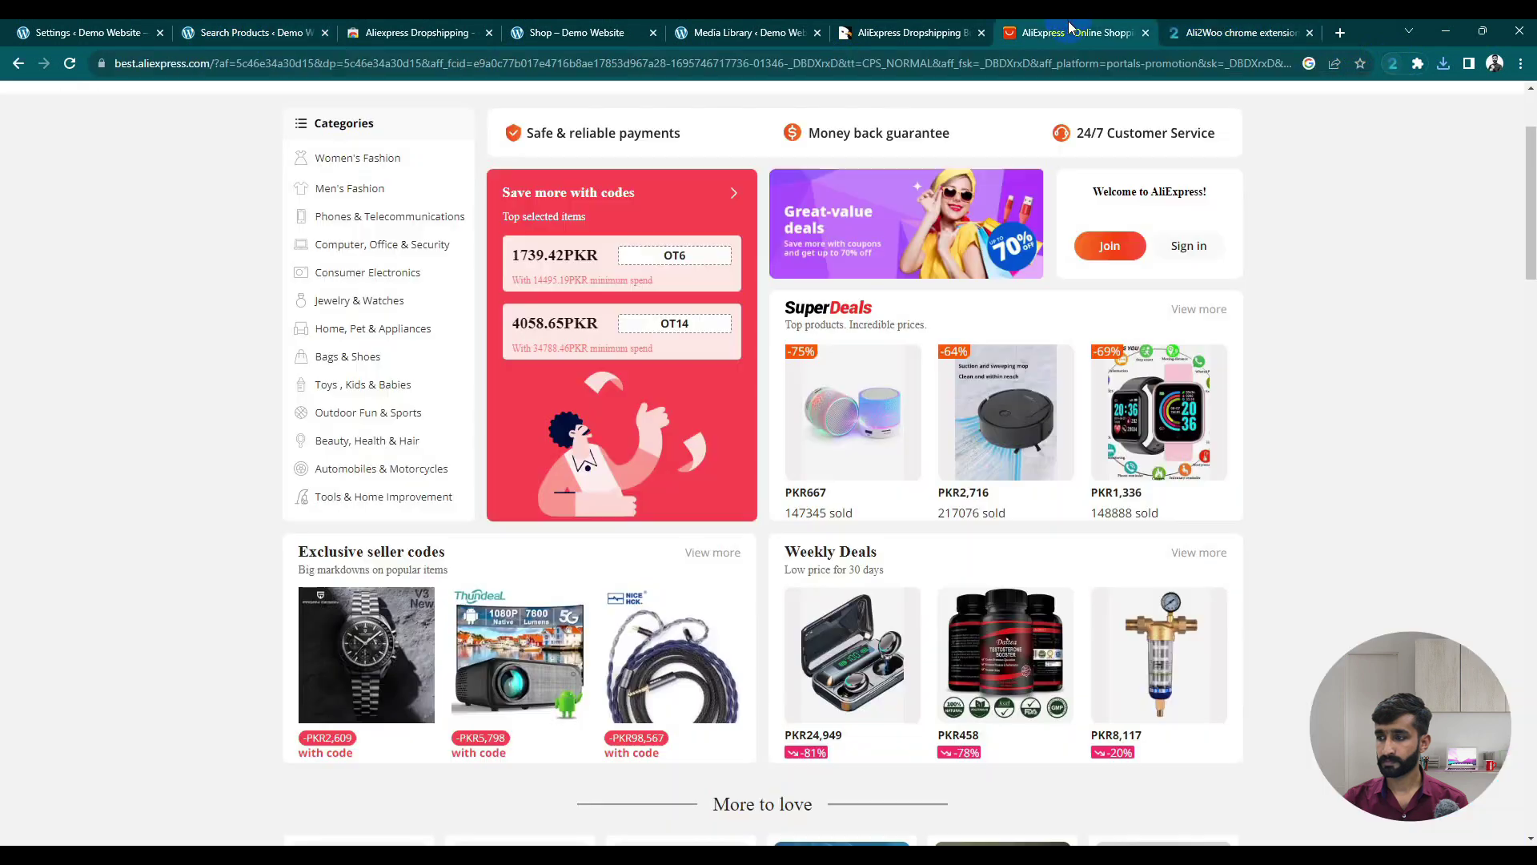
# - Search AliExpress for "air buds"
pyautogui.scroll(-1, 720, 456)
pyautogui.scroll(3, 686, 504)
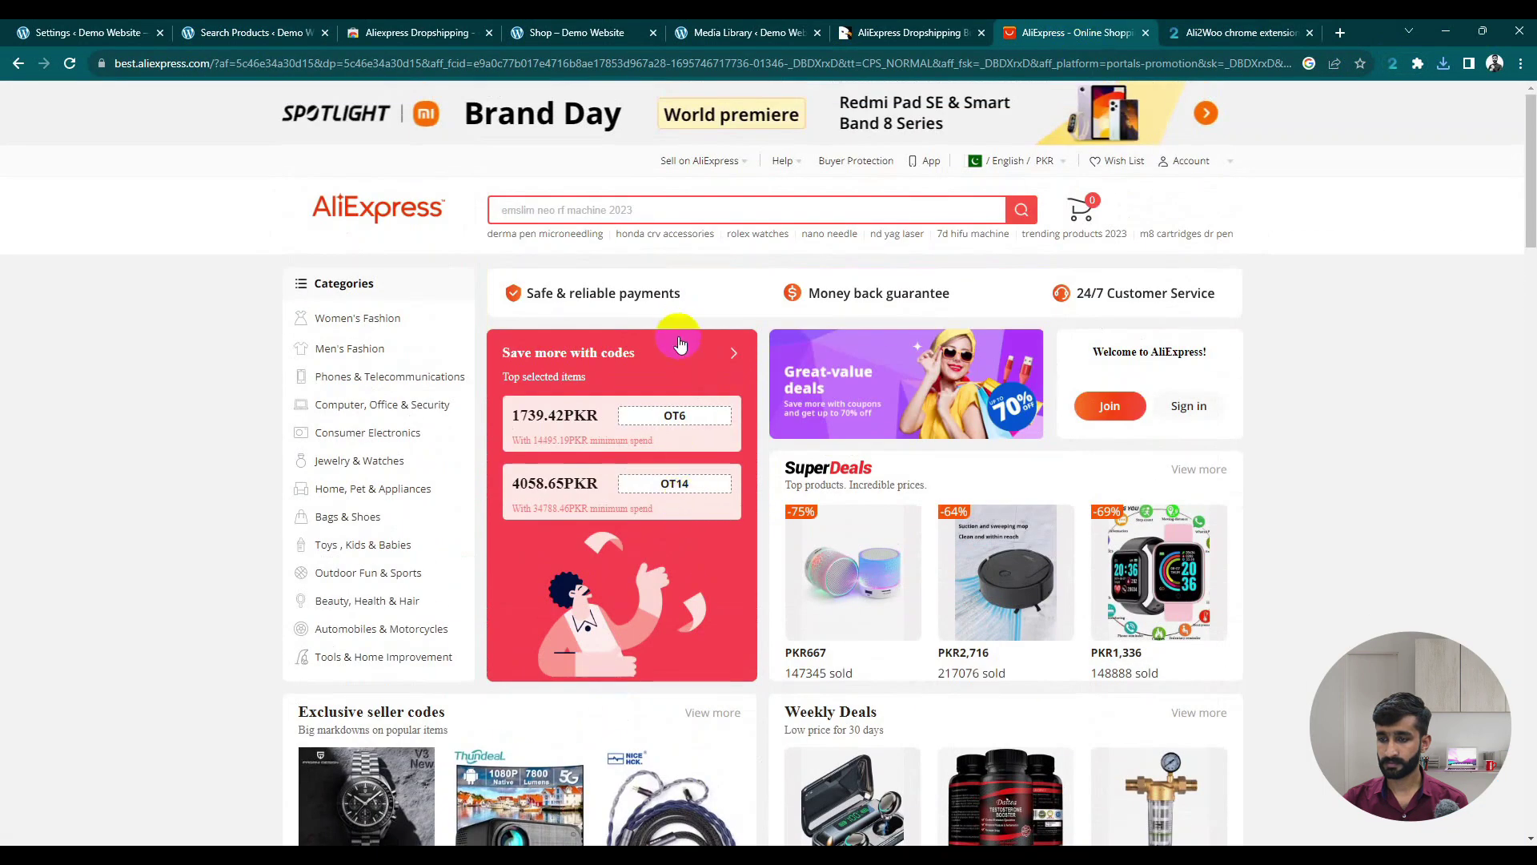
pyautogui.click(643, 210)
pyautogui.write('air buds')
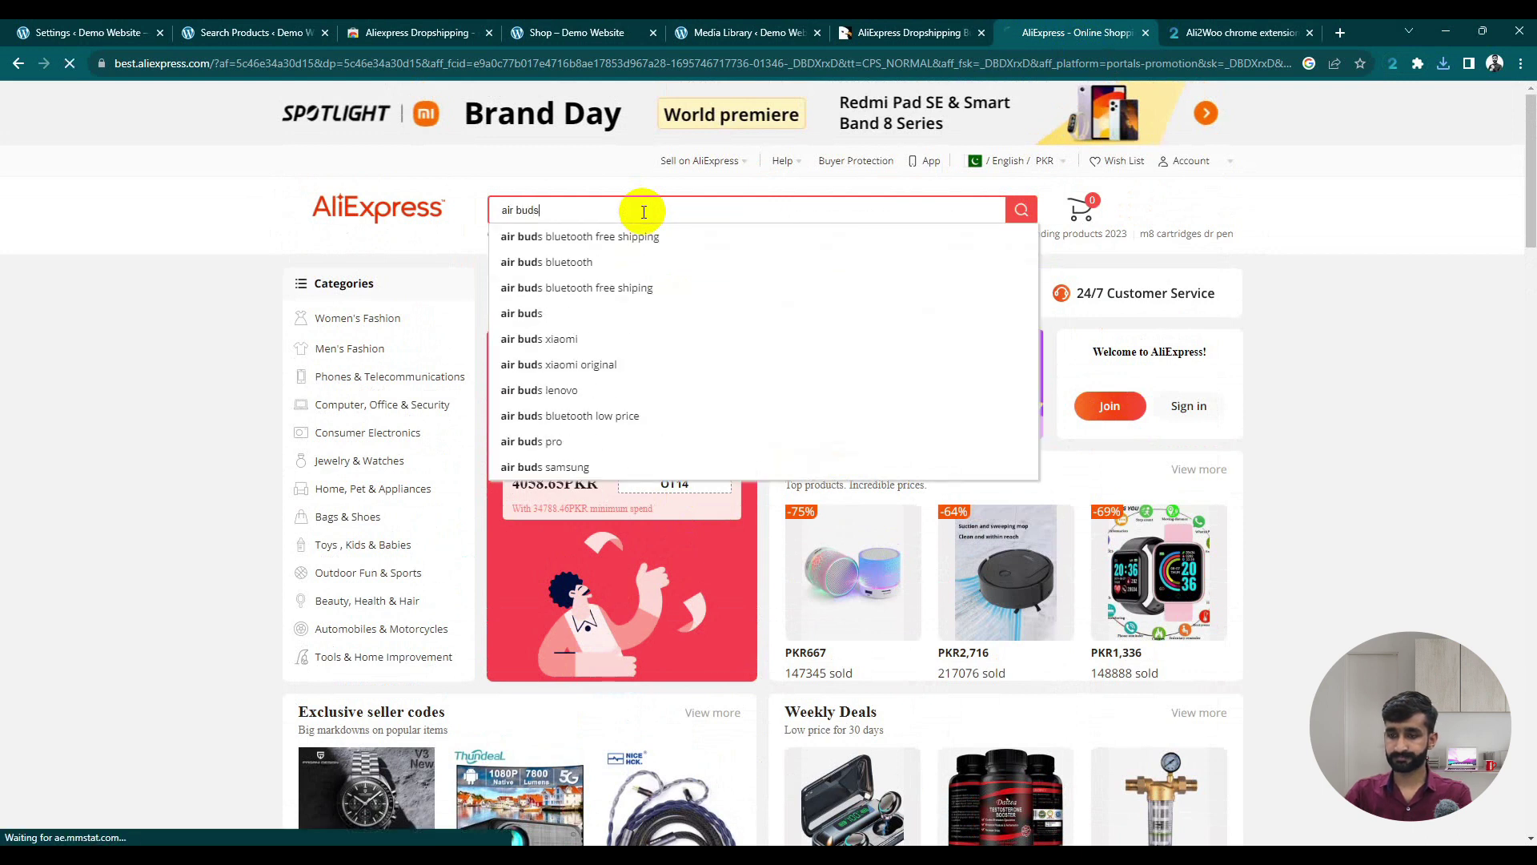
pyautogui.press('Return')
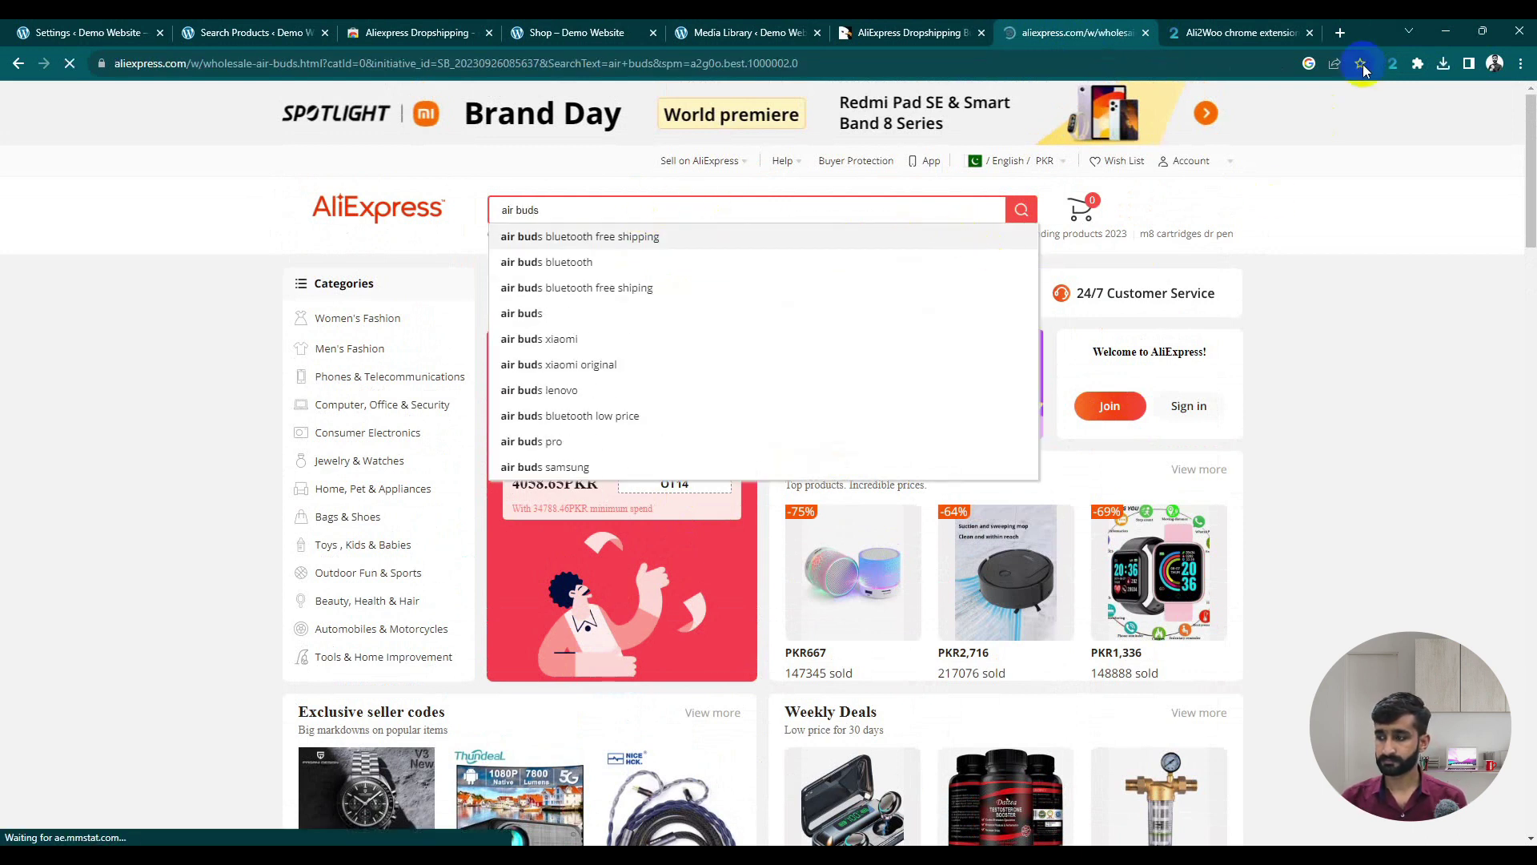
# - Review the extension's shipping options, and look through the air buds results for its import controls
pyautogui.click(1393, 64)
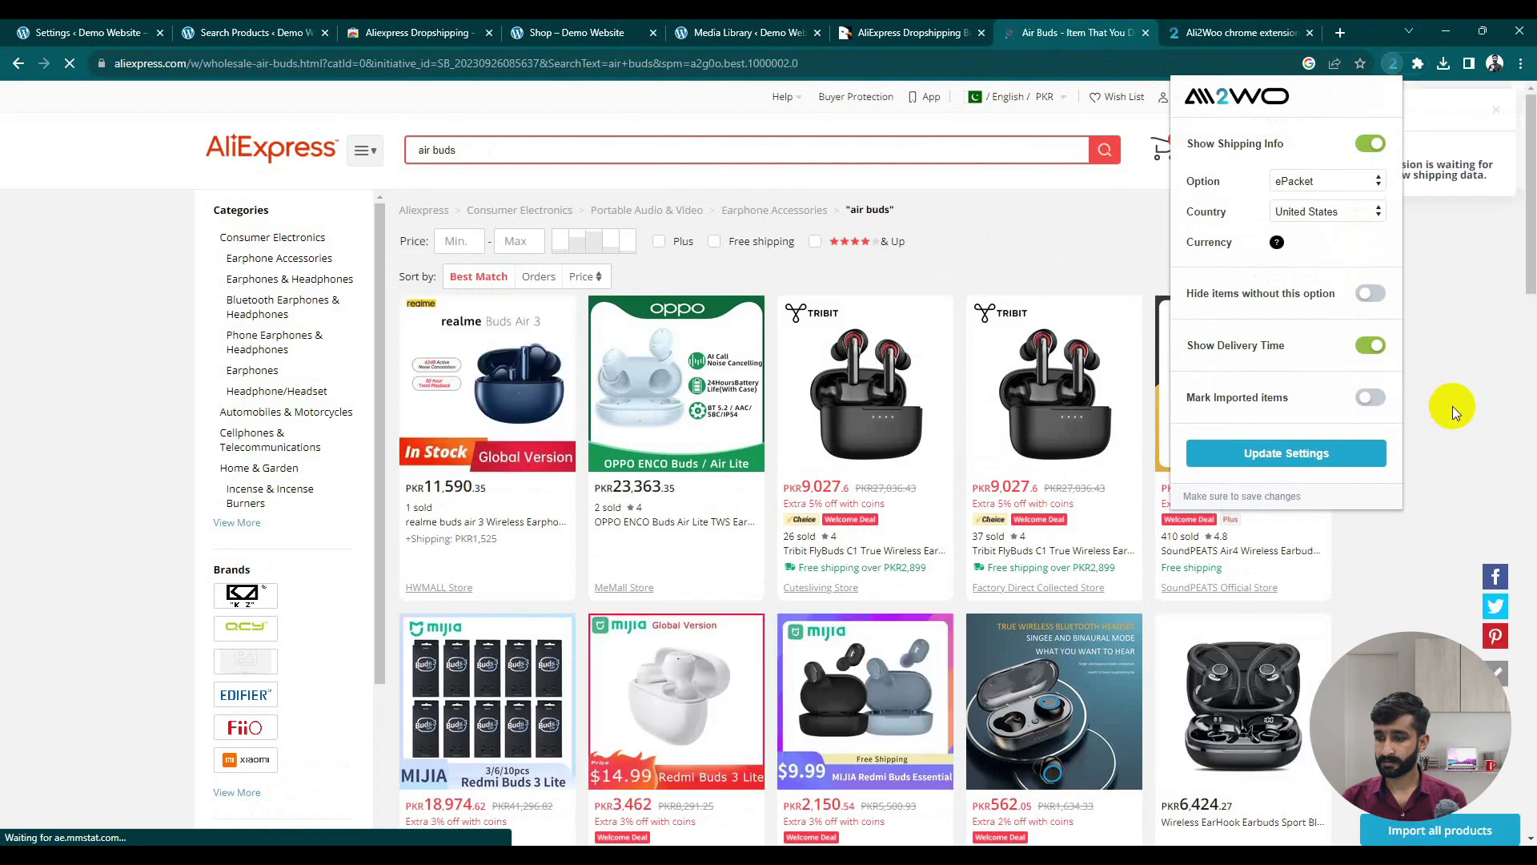
pyautogui.click(1476, 406)
pyautogui.scroll(-20, 561, 497)
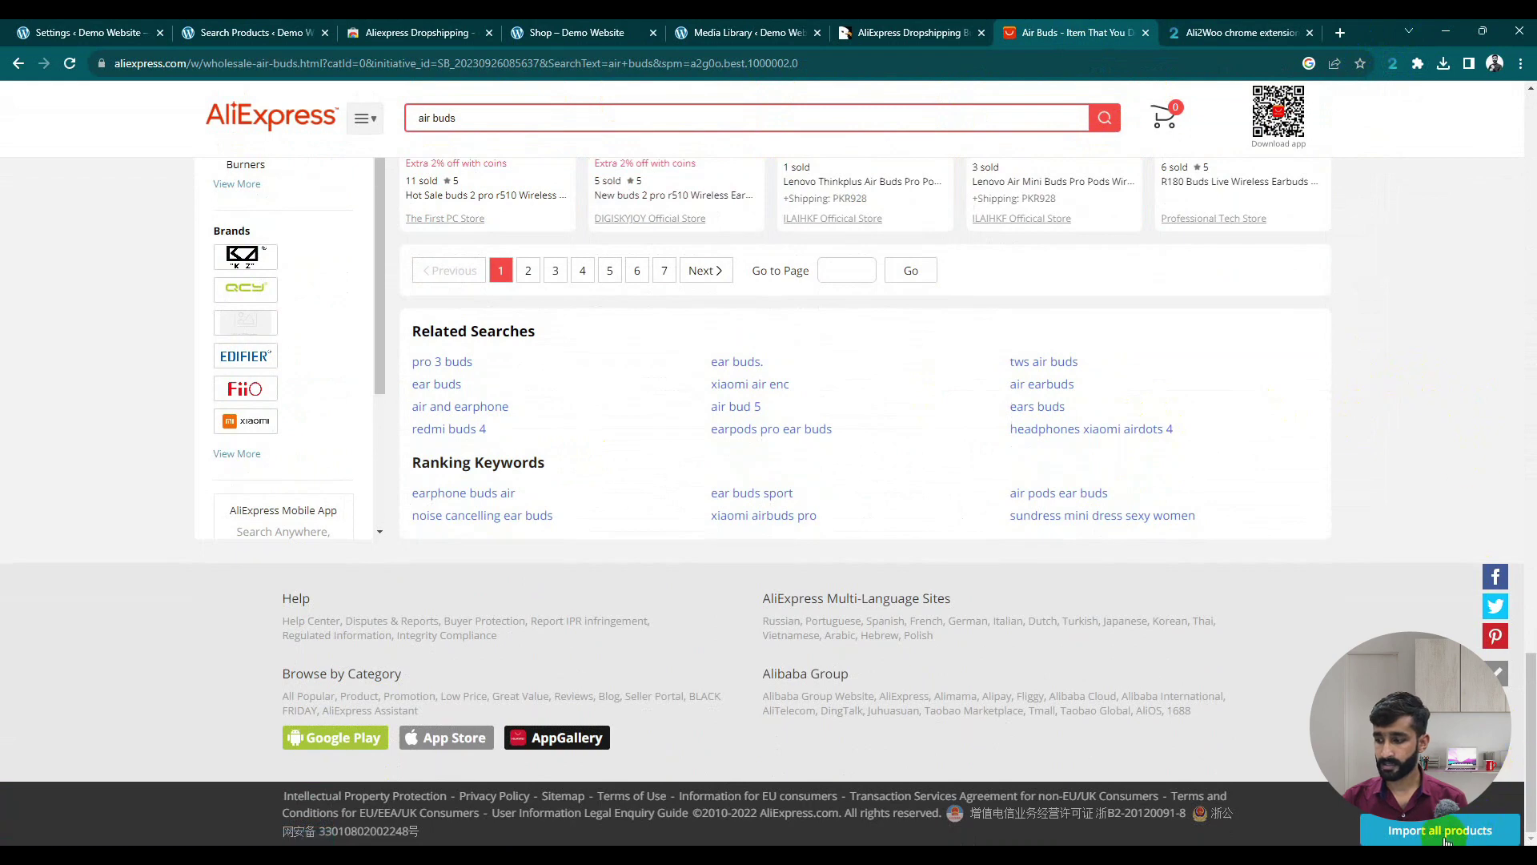
pyautogui.moveTo(1532, 756); pyautogui.dragTo(1532, 268)
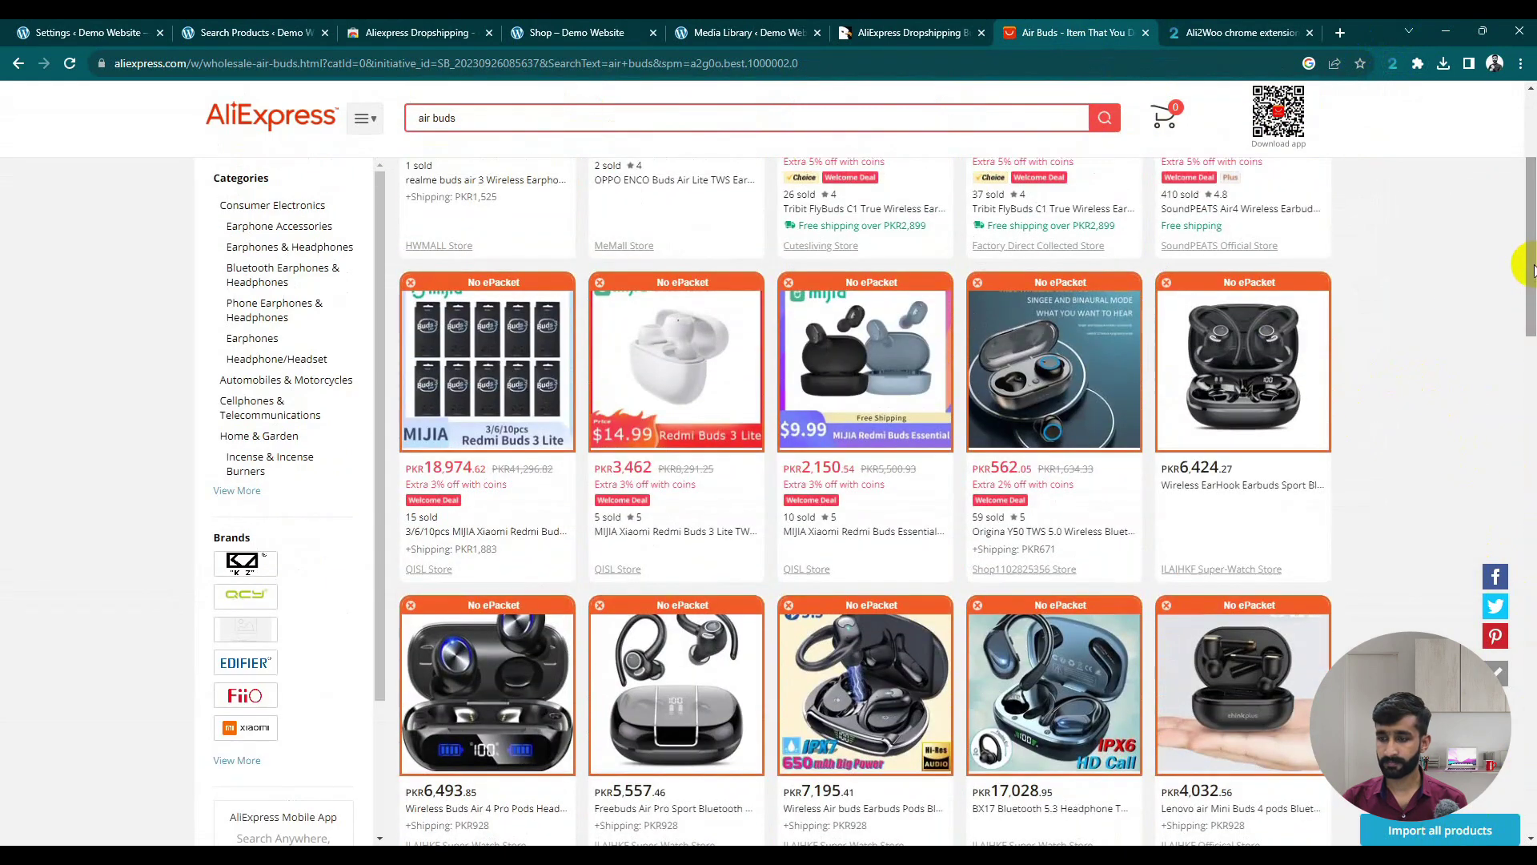
pyautogui.scroll(5, 497, 388)
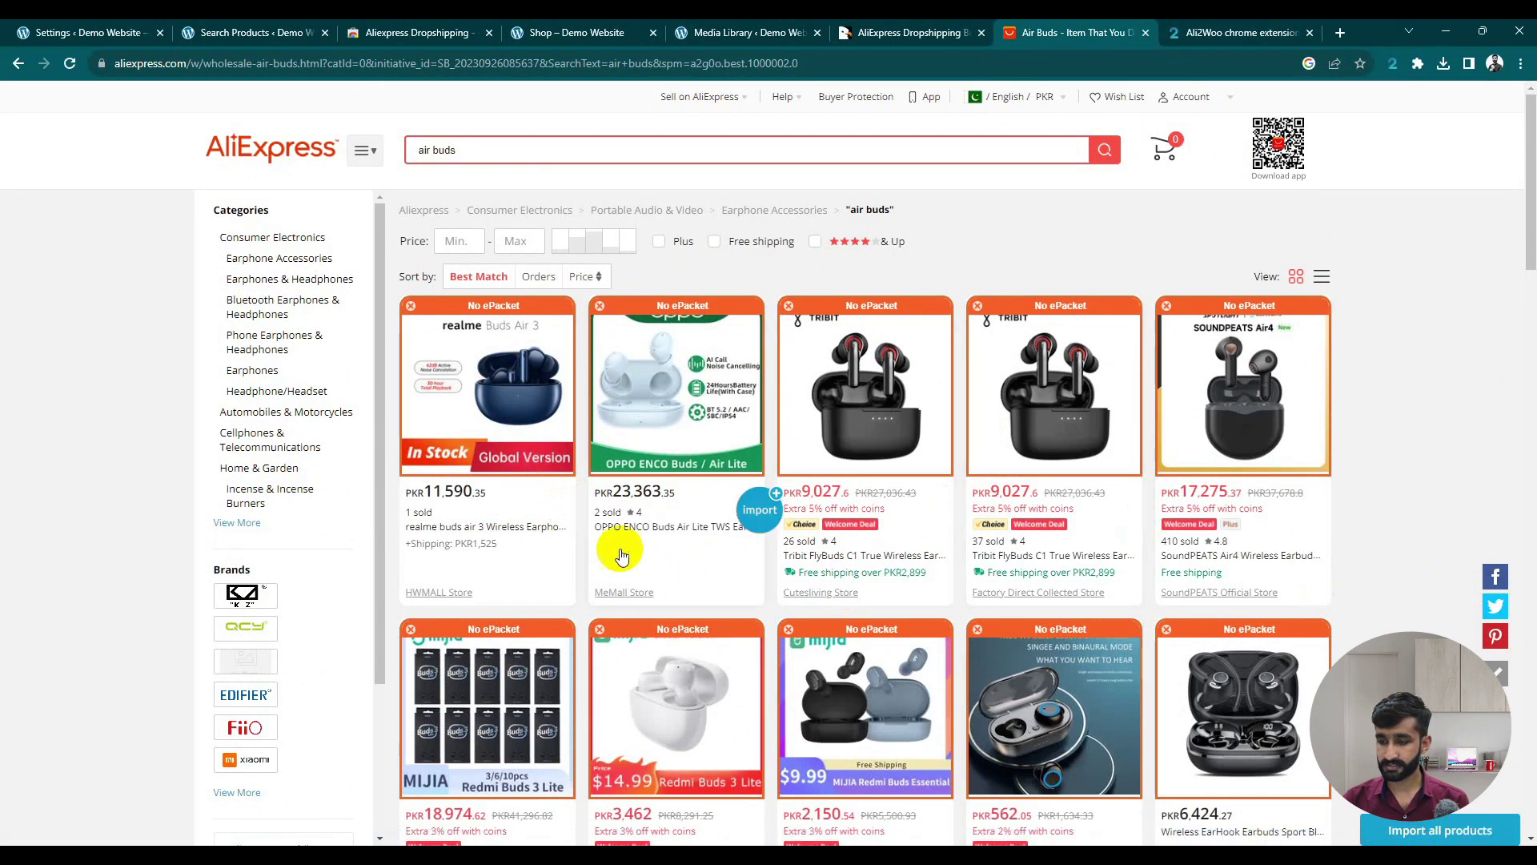
# - Try to import the realme buds air 3 and the Wireless Air buds Earbuds Pods listings with the extension
pyautogui.click(573, 506)
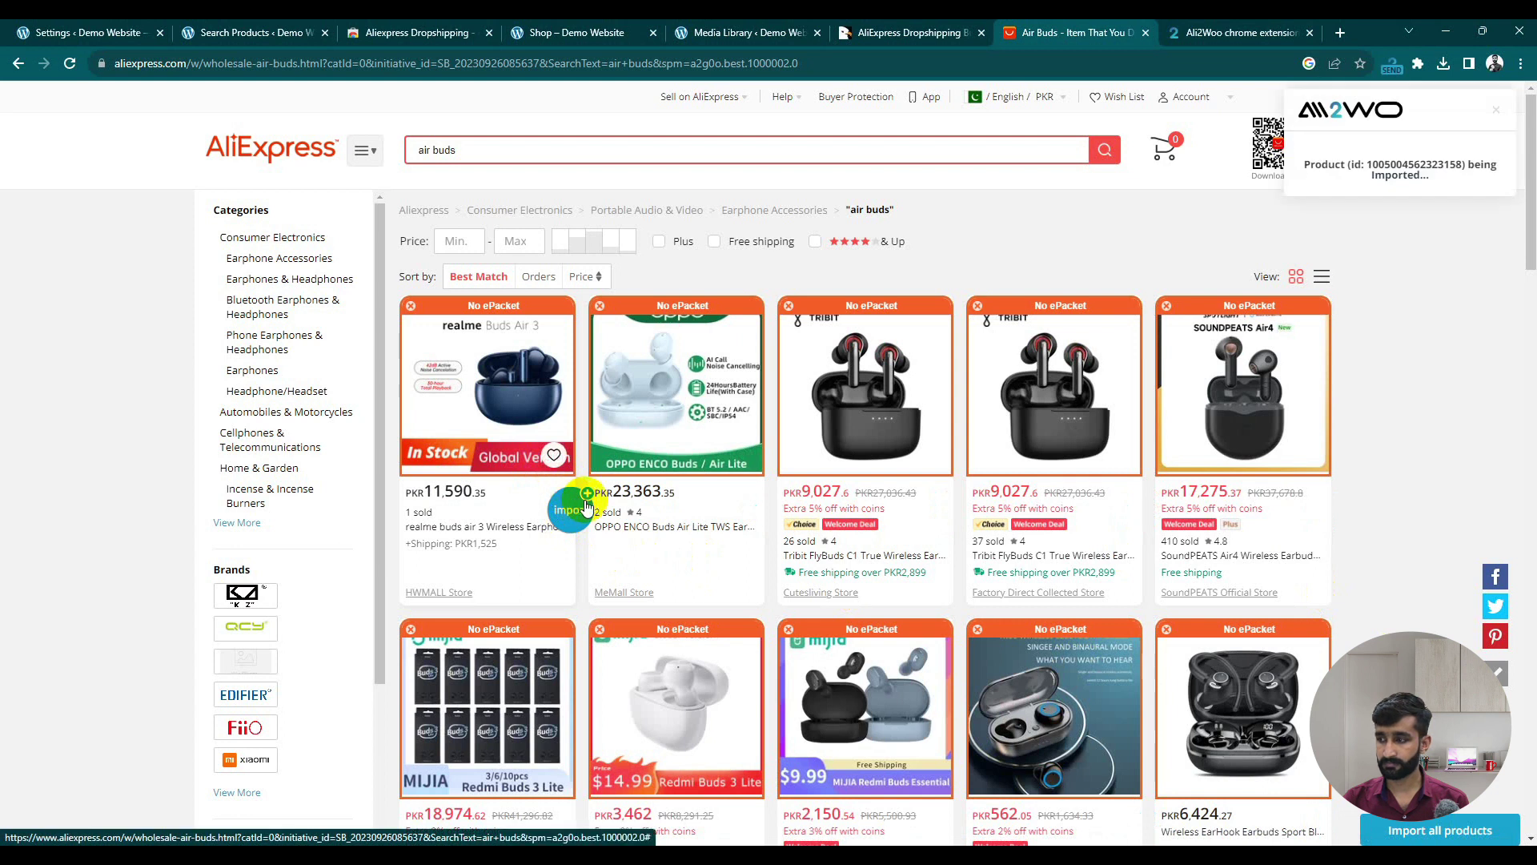
pyautogui.scroll(-4, 951, 532)
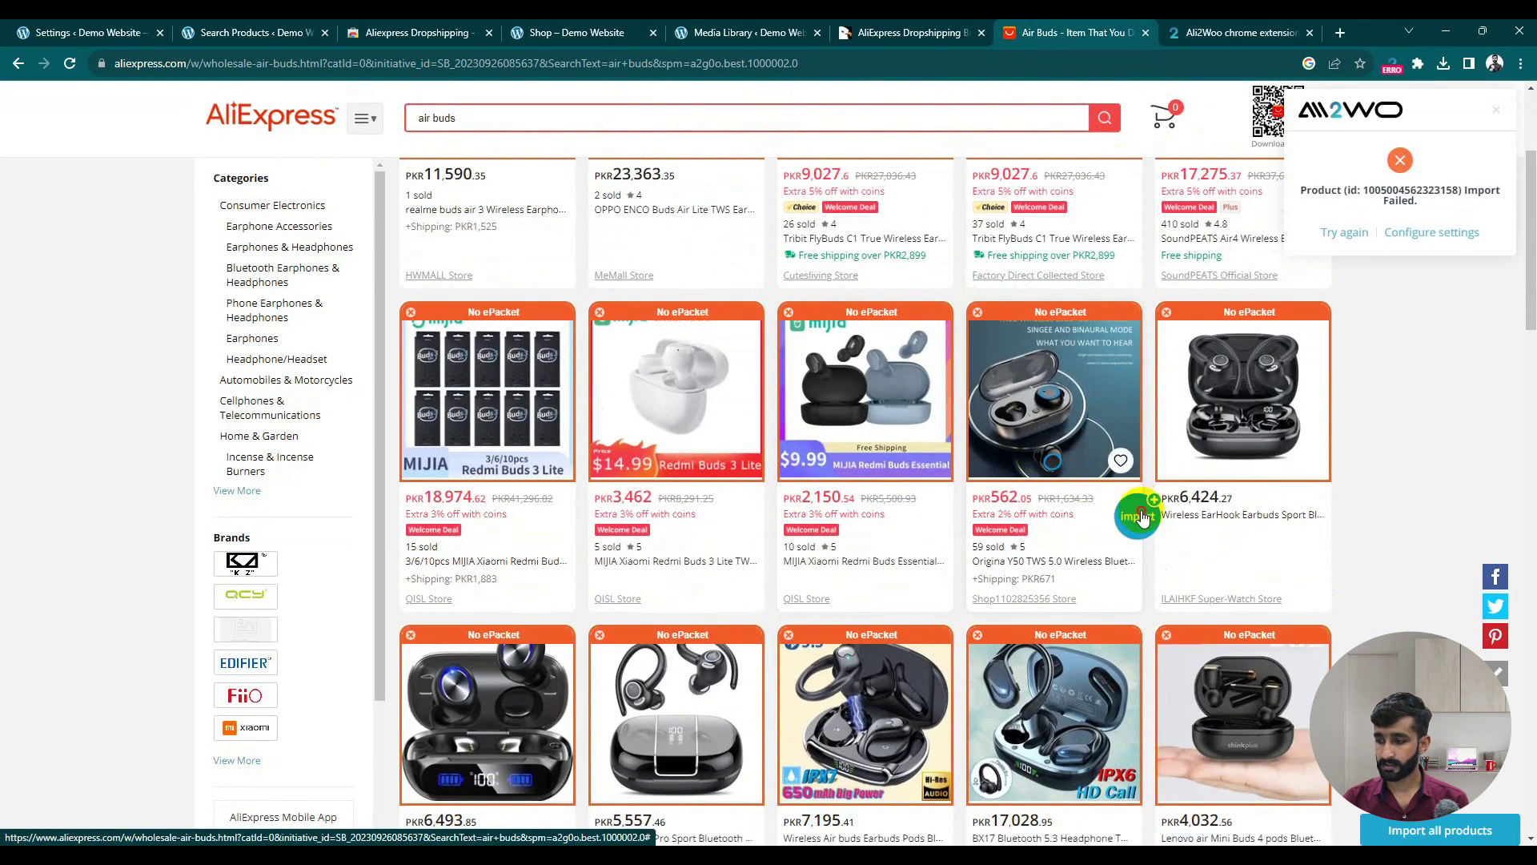
pyautogui.scroll(-4, 1143, 516)
pyautogui.click(947, 497)
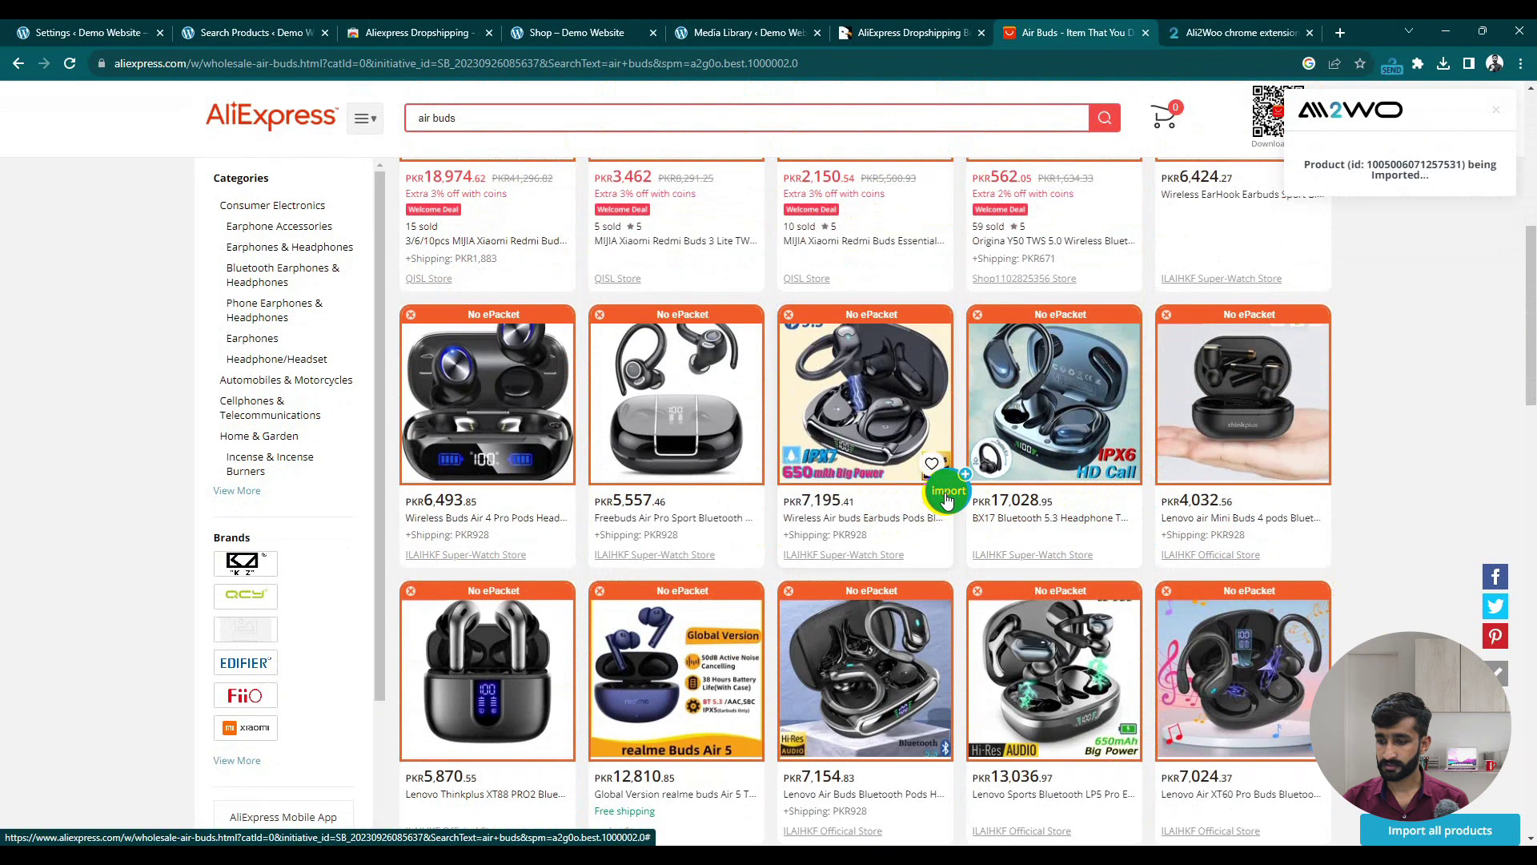
pyautogui.scroll(-4, 947, 496)
pyautogui.scroll(-4, 748, 454)
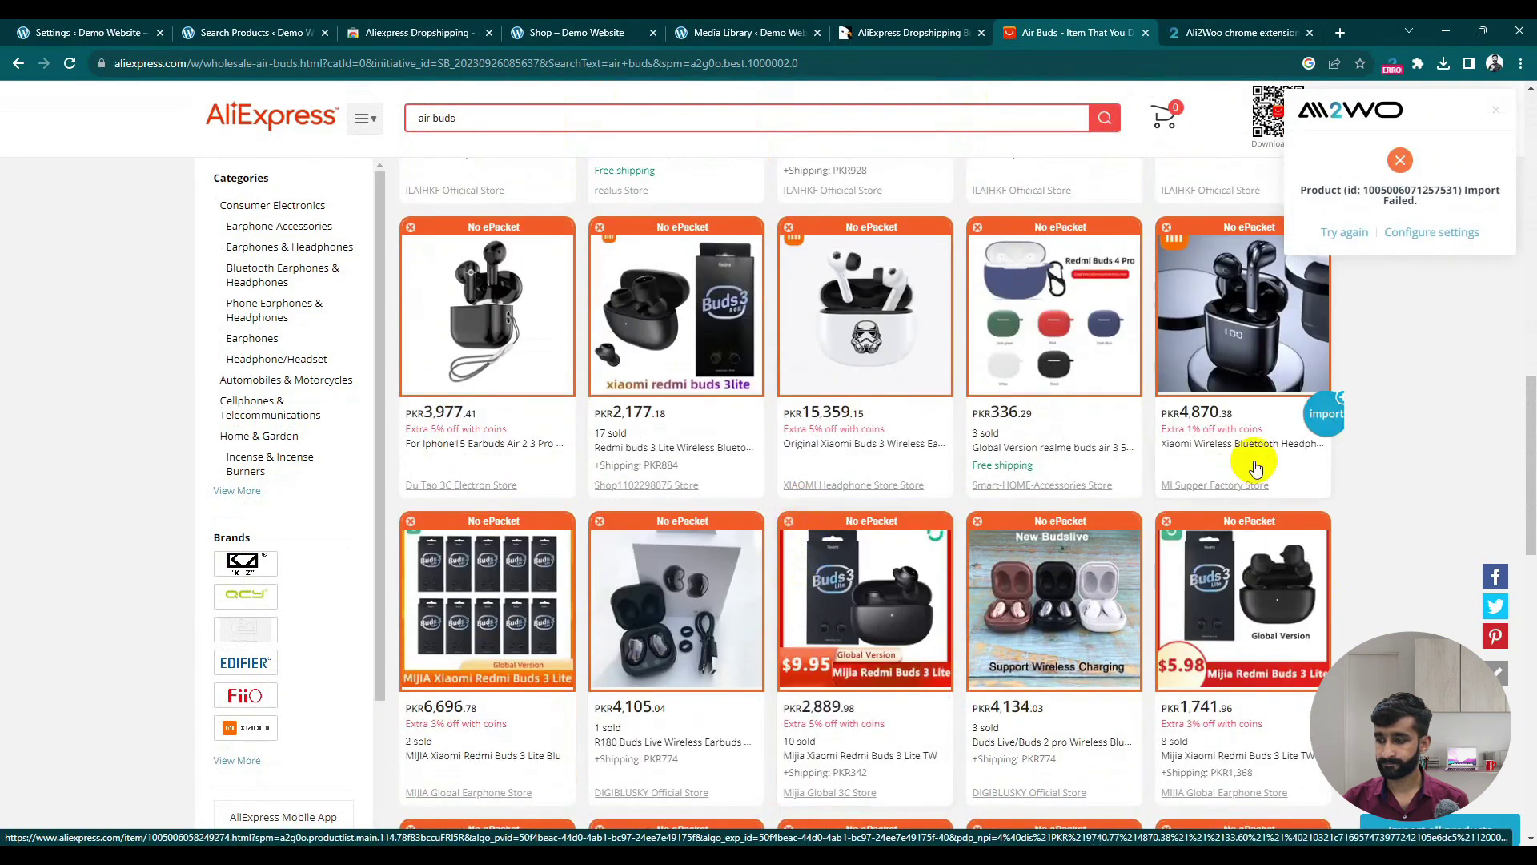
# - Try to import the Xiaomi Wireless Bluetooth listing, check the extension's settings from the import notice, and dismiss the notice
pyautogui.click(1325, 413)
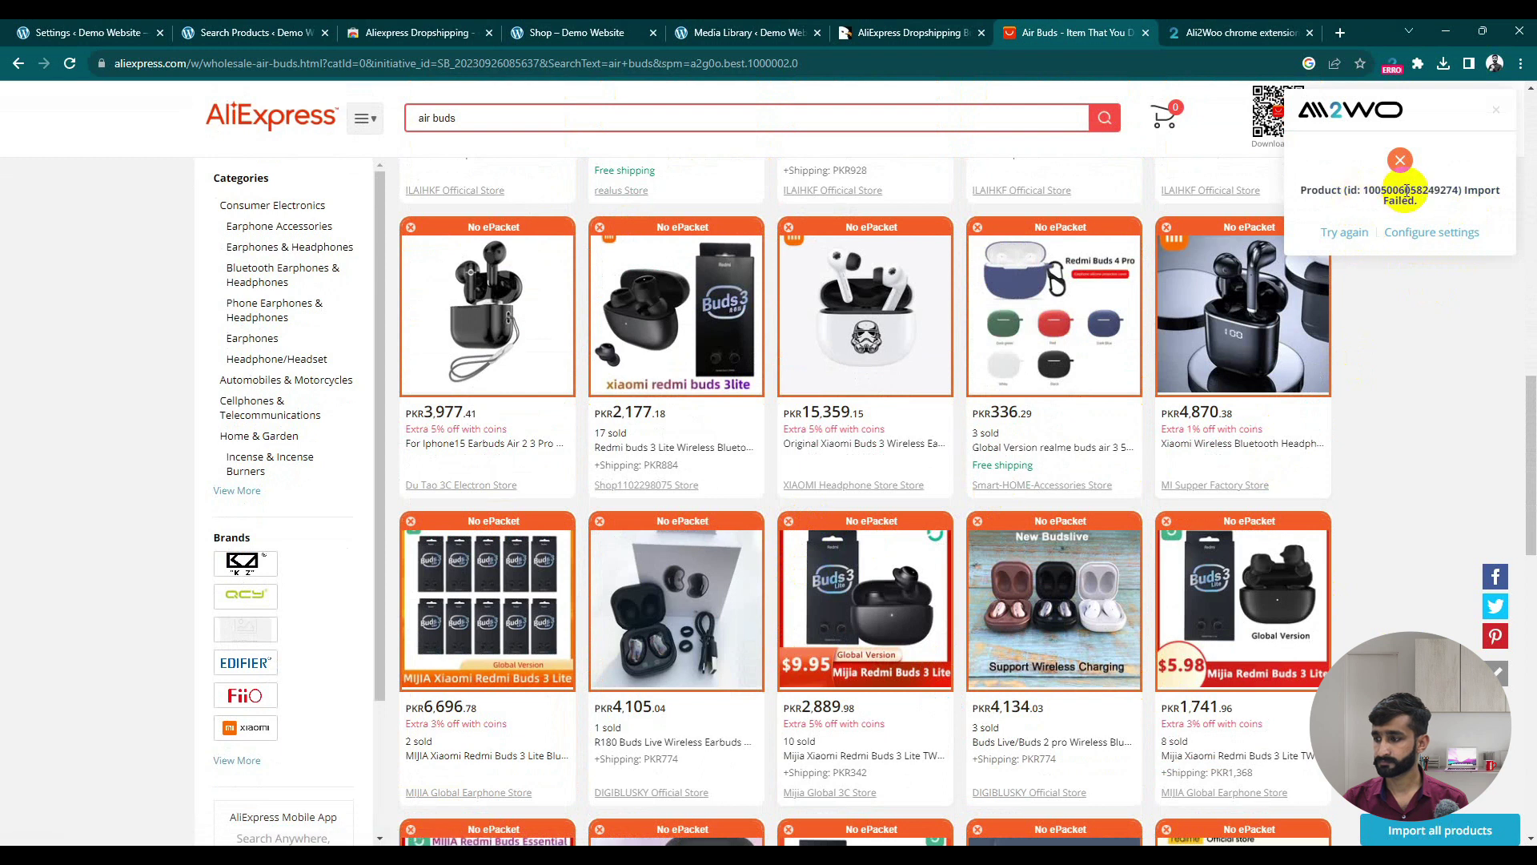
pyautogui.click(1425, 233)
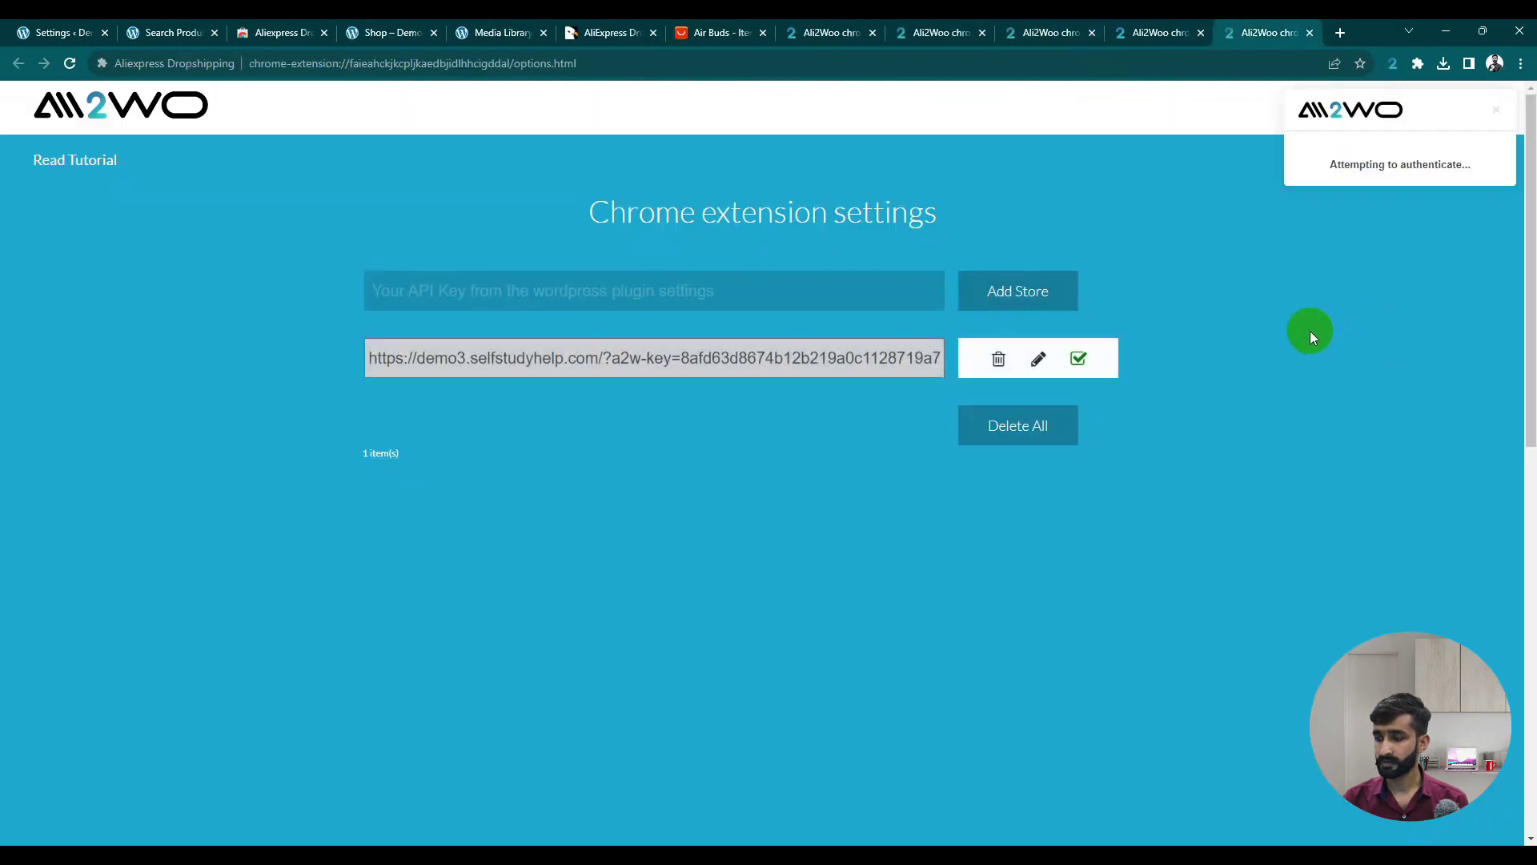
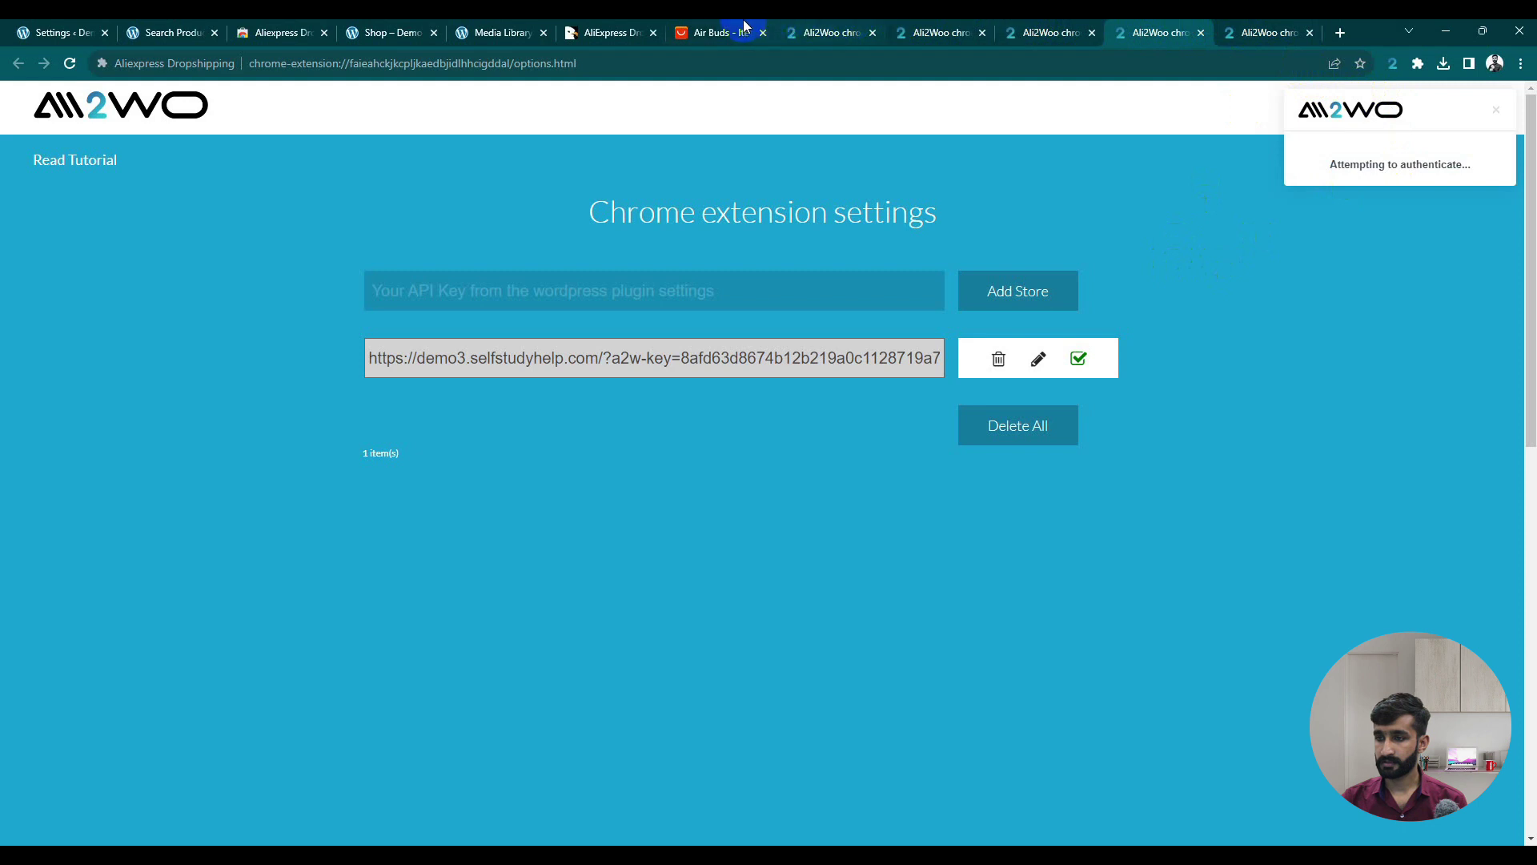
pyautogui.click(1497, 179)
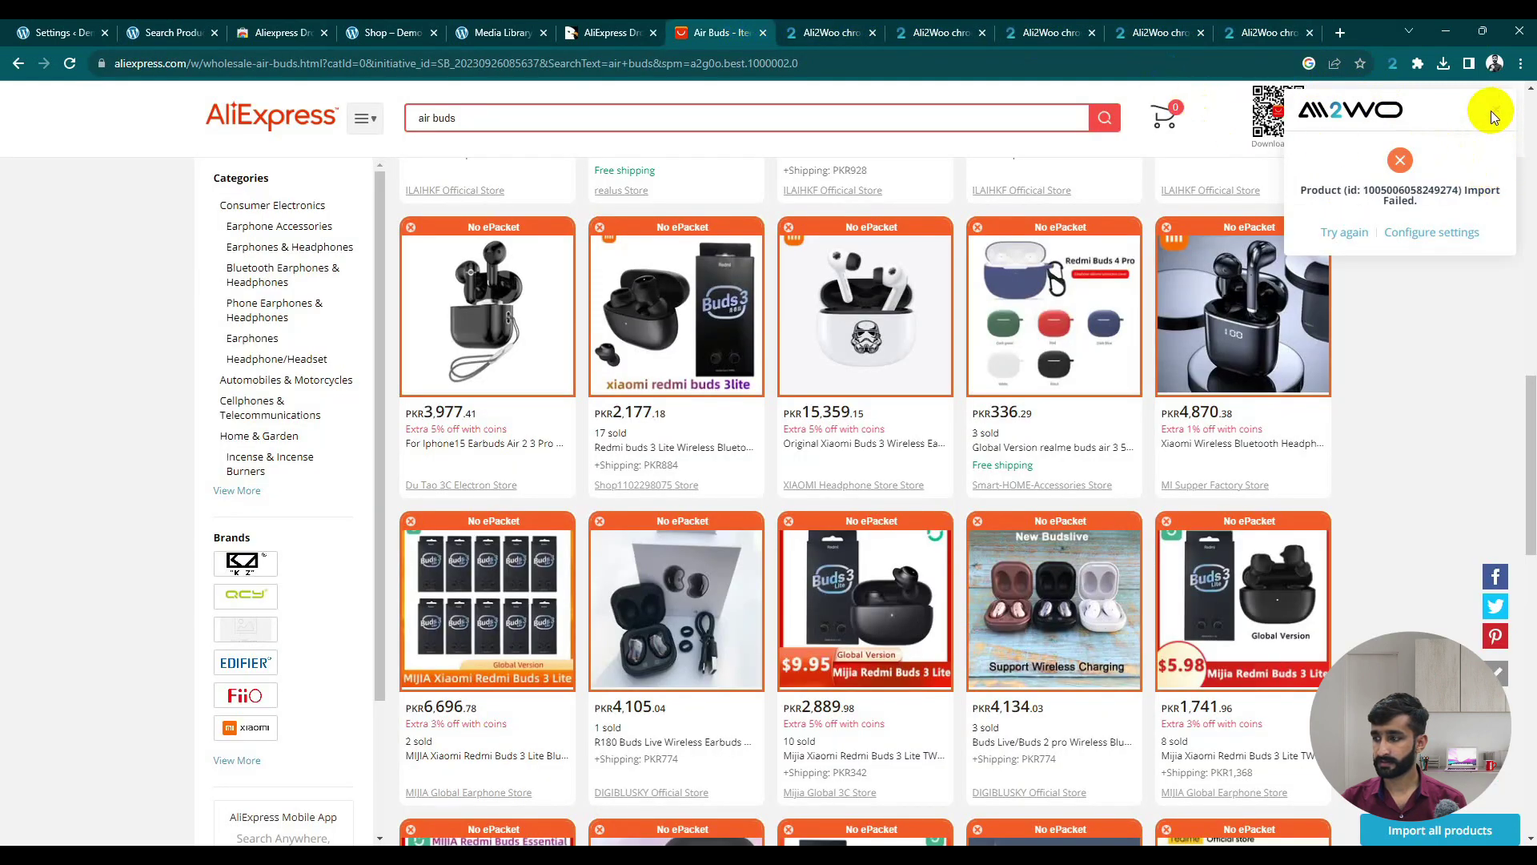
pyautogui.click(1495, 116)
# - Save the extension's shipping settings again and try to import the Lenovo Air Mini Buds listing from the air buds results
pyautogui.click(1393, 64)
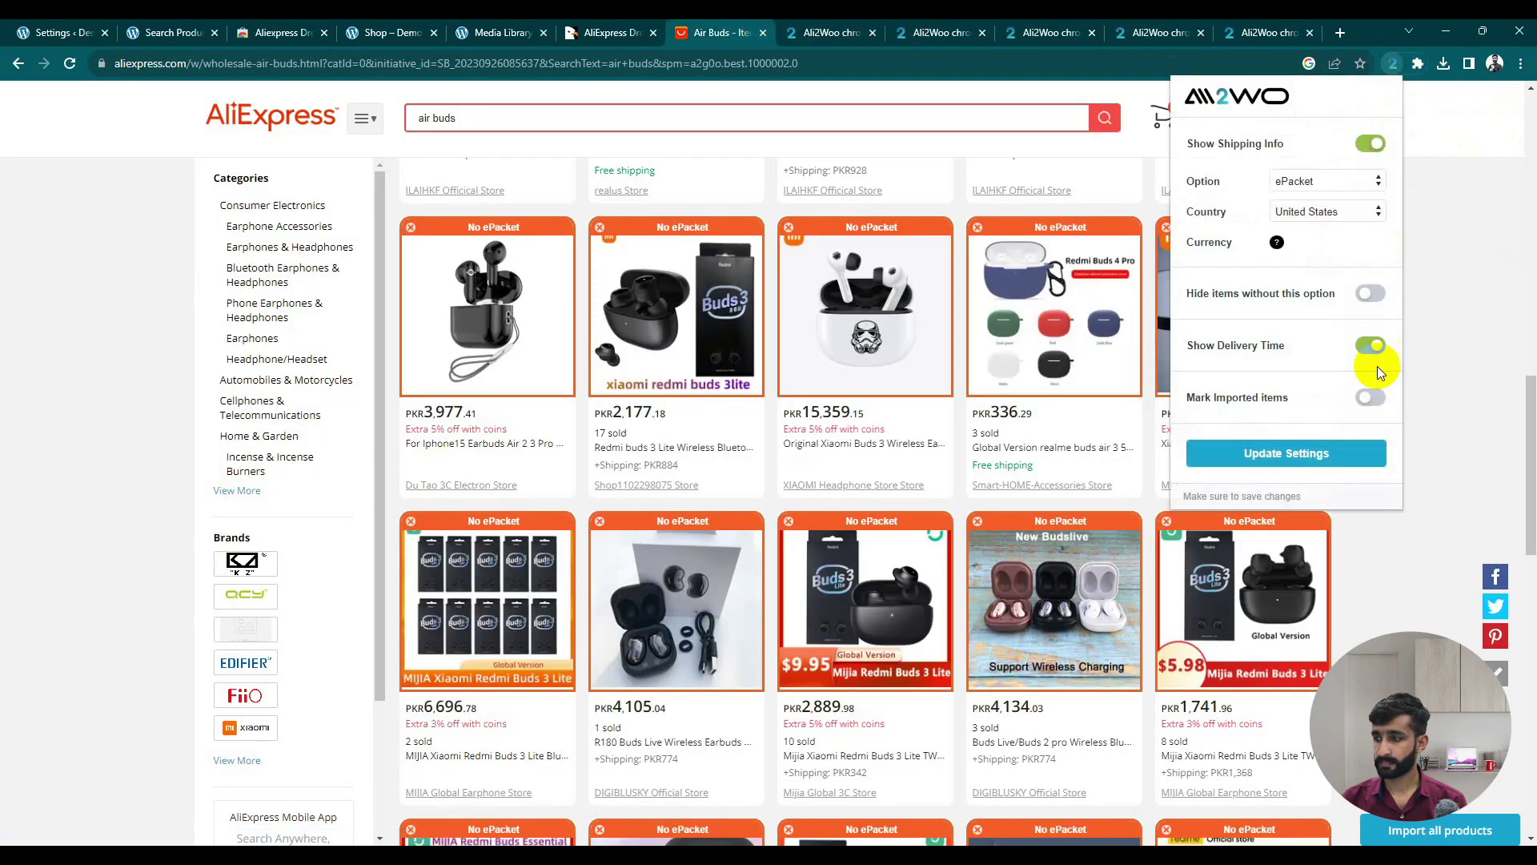
pyautogui.click(1332, 454)
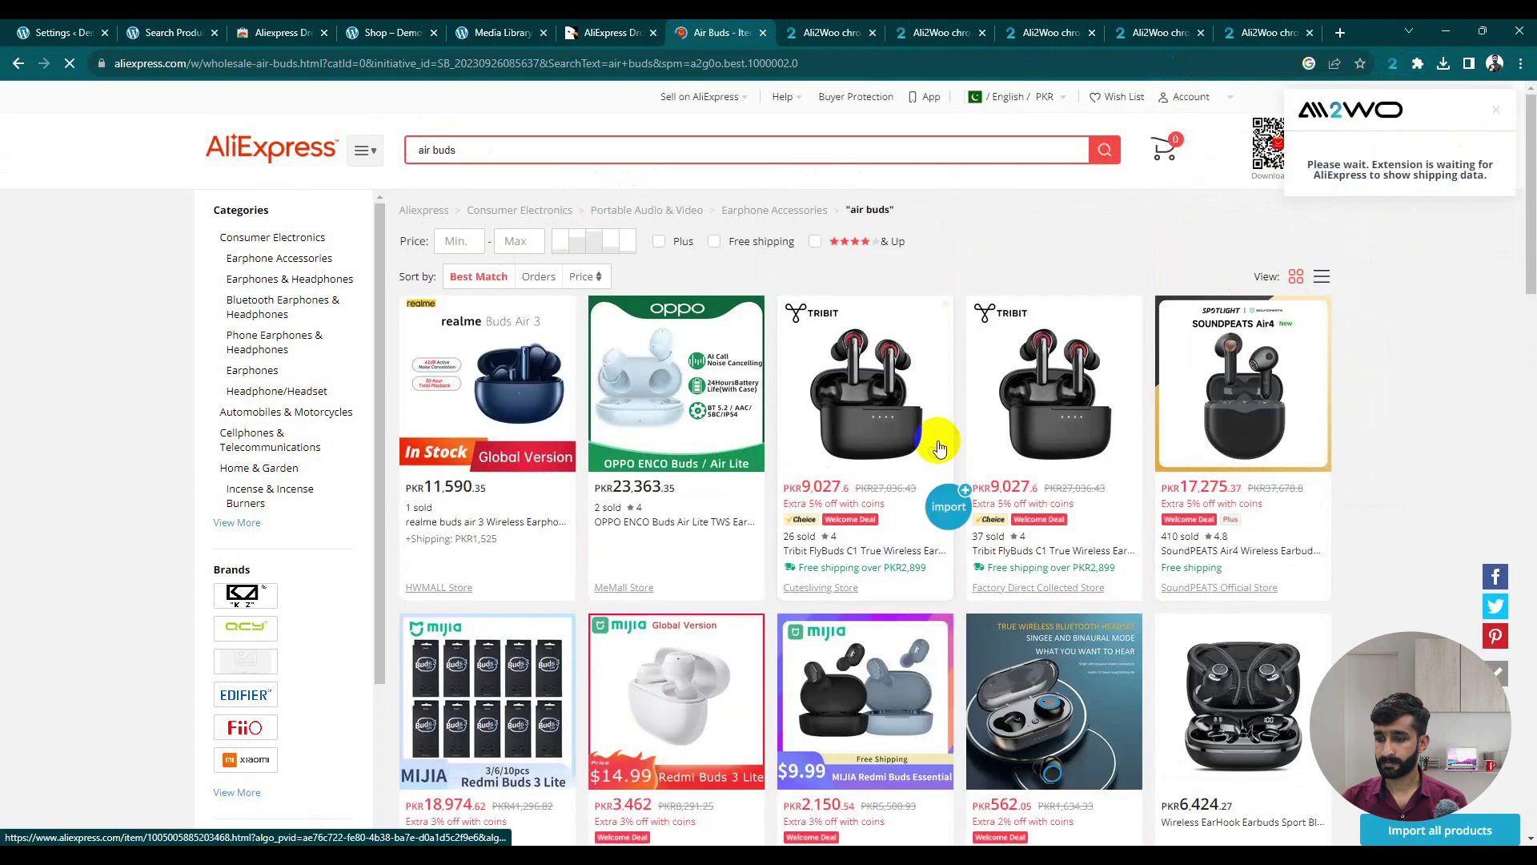
pyautogui.scroll(-2, 767, 500)
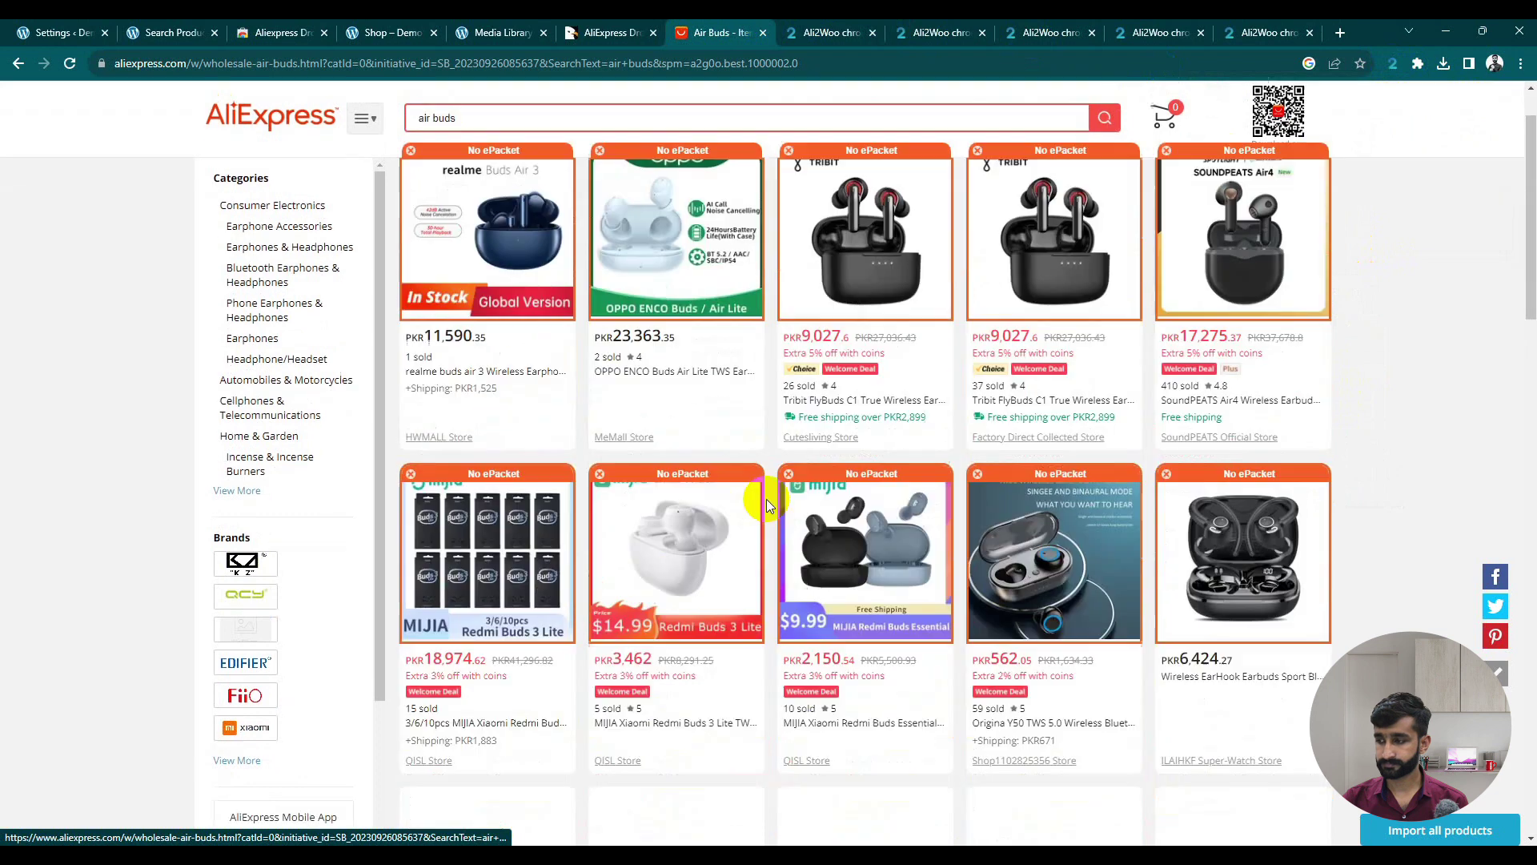
pyautogui.scroll(-10, 766, 498)
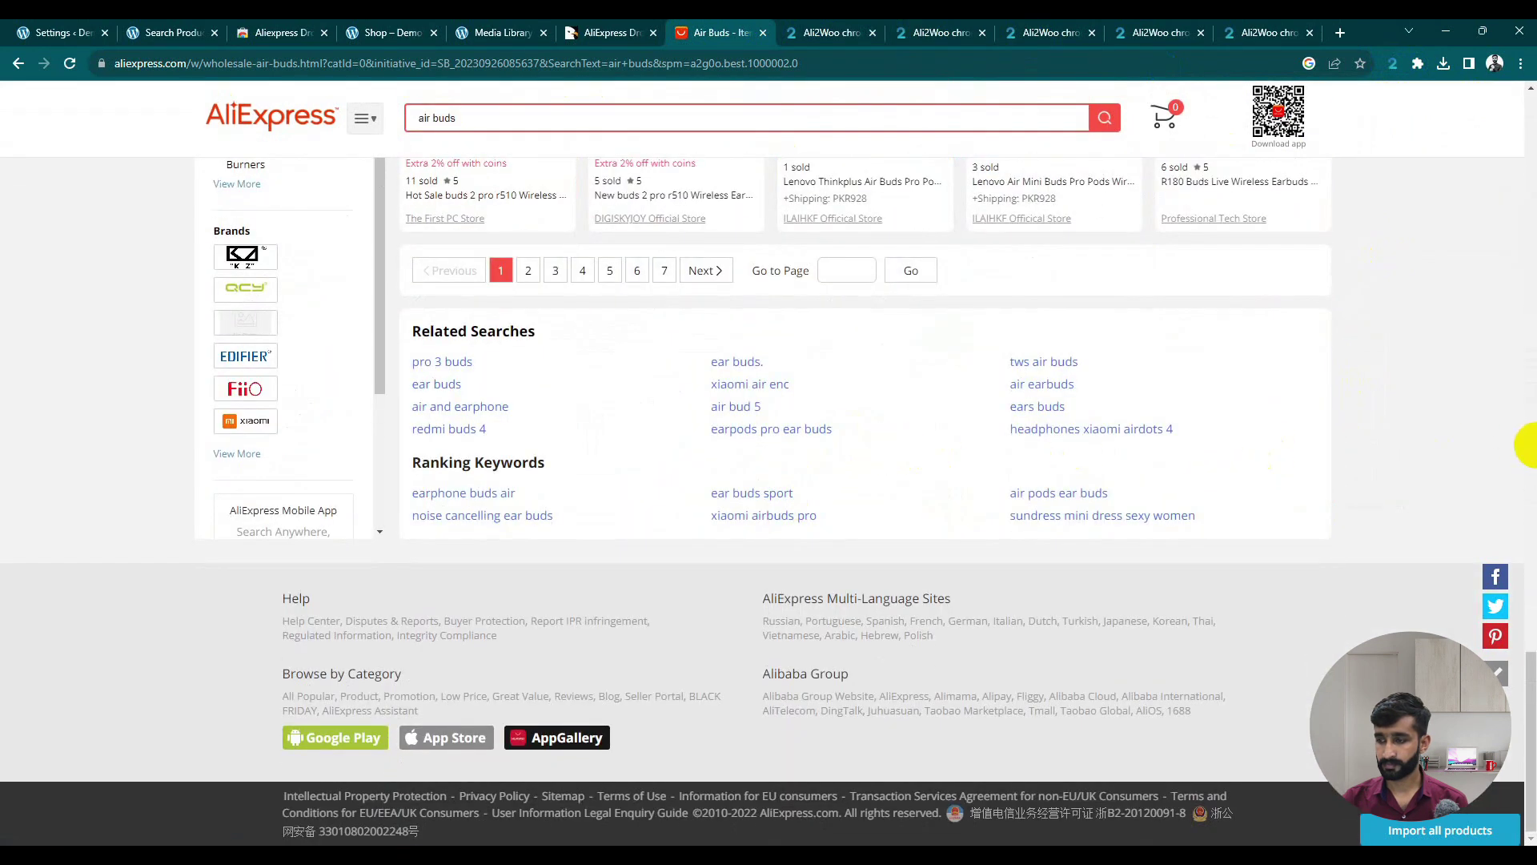
pyautogui.scroll(6, 1505, 653)
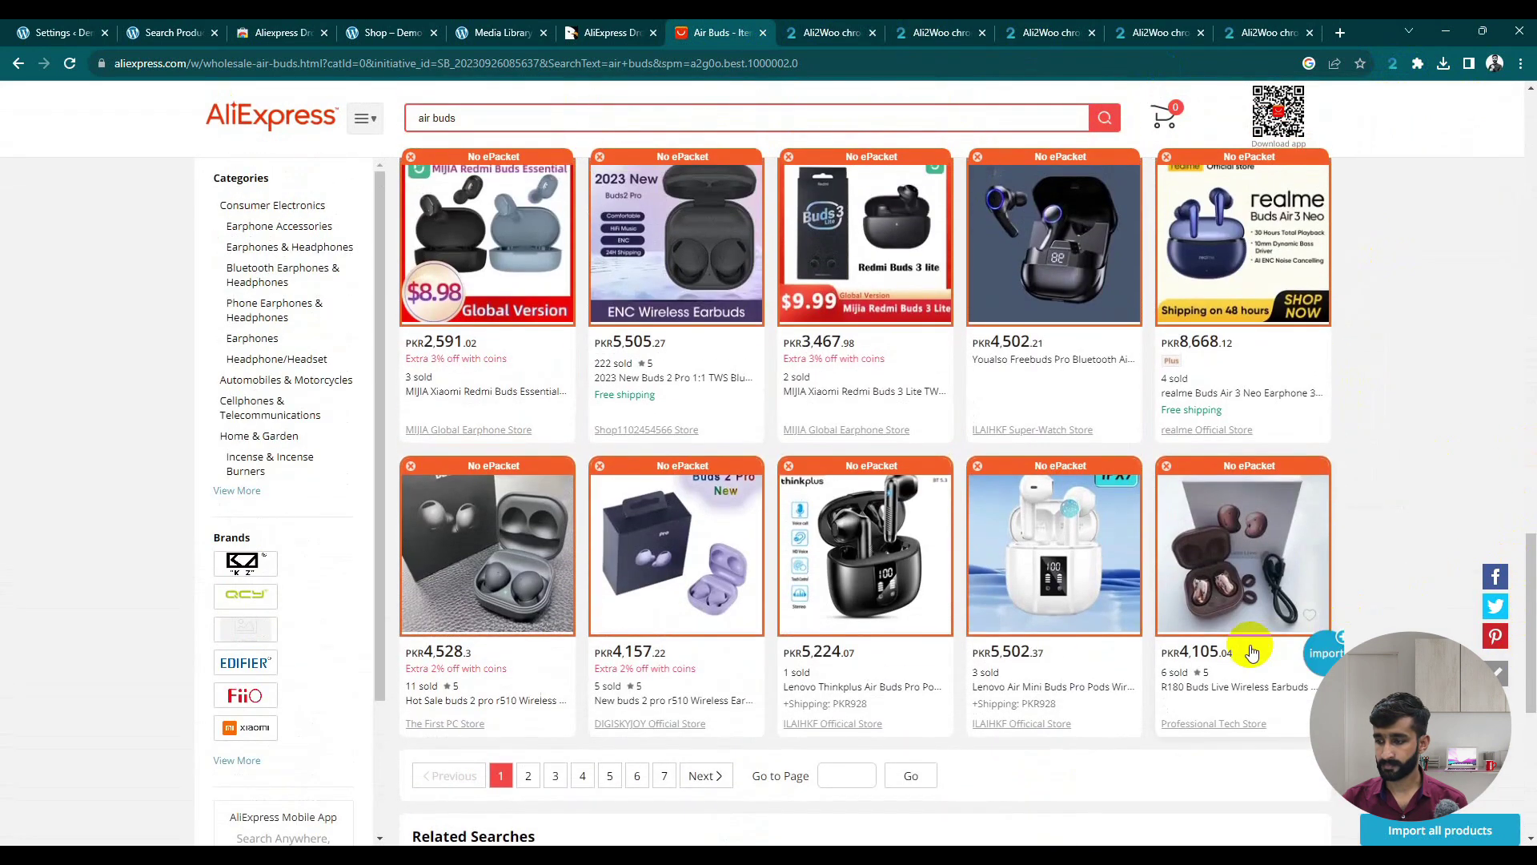
pyautogui.click(1132, 657)
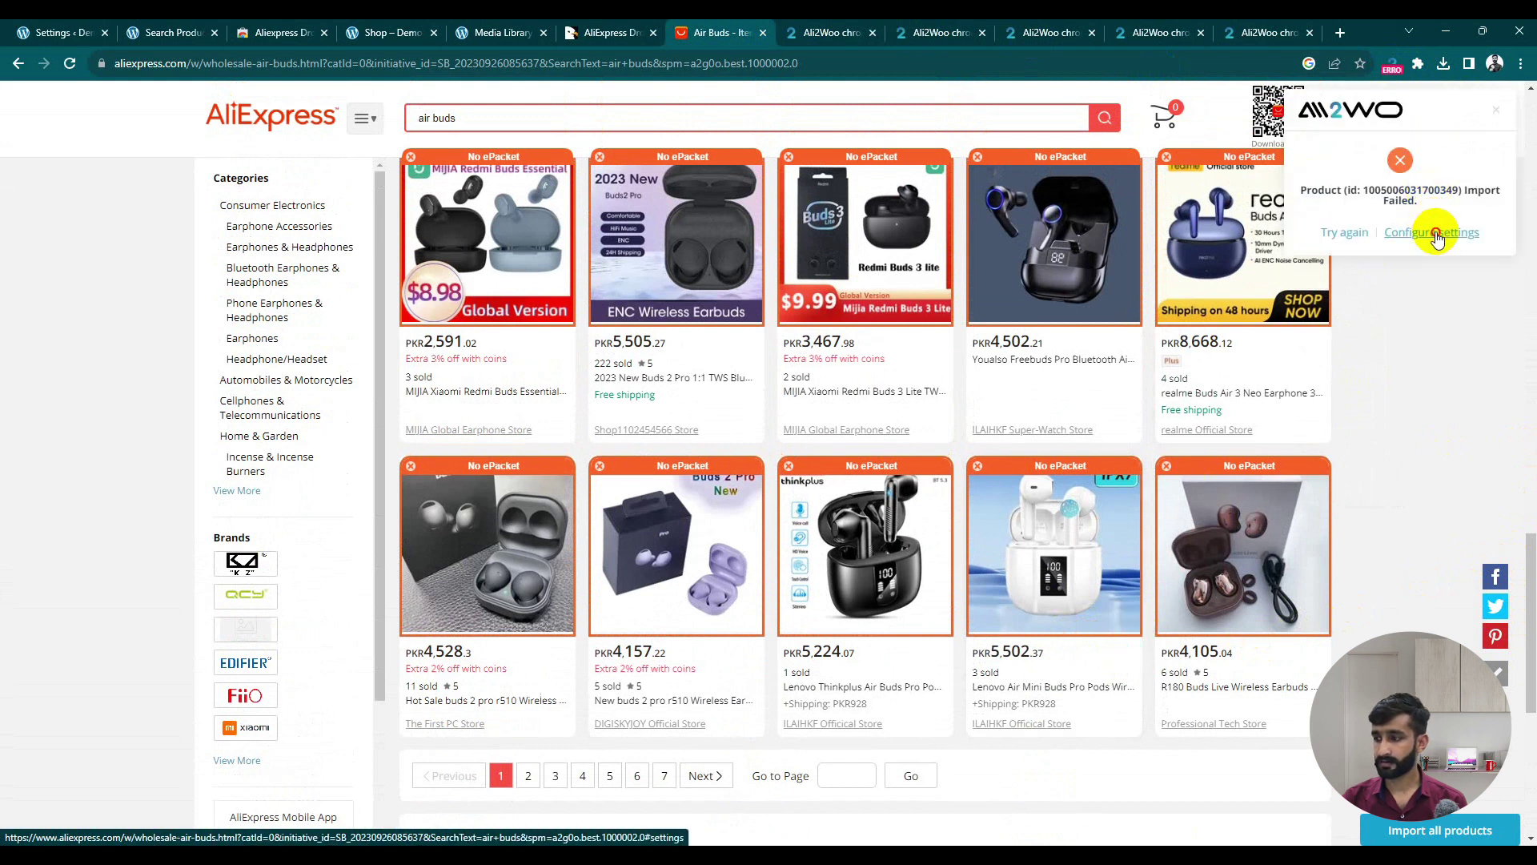
# - Open the extension's settings from the import notice, reload the page and inspect the stored store URL through to its end
pyautogui.click(1437, 234)
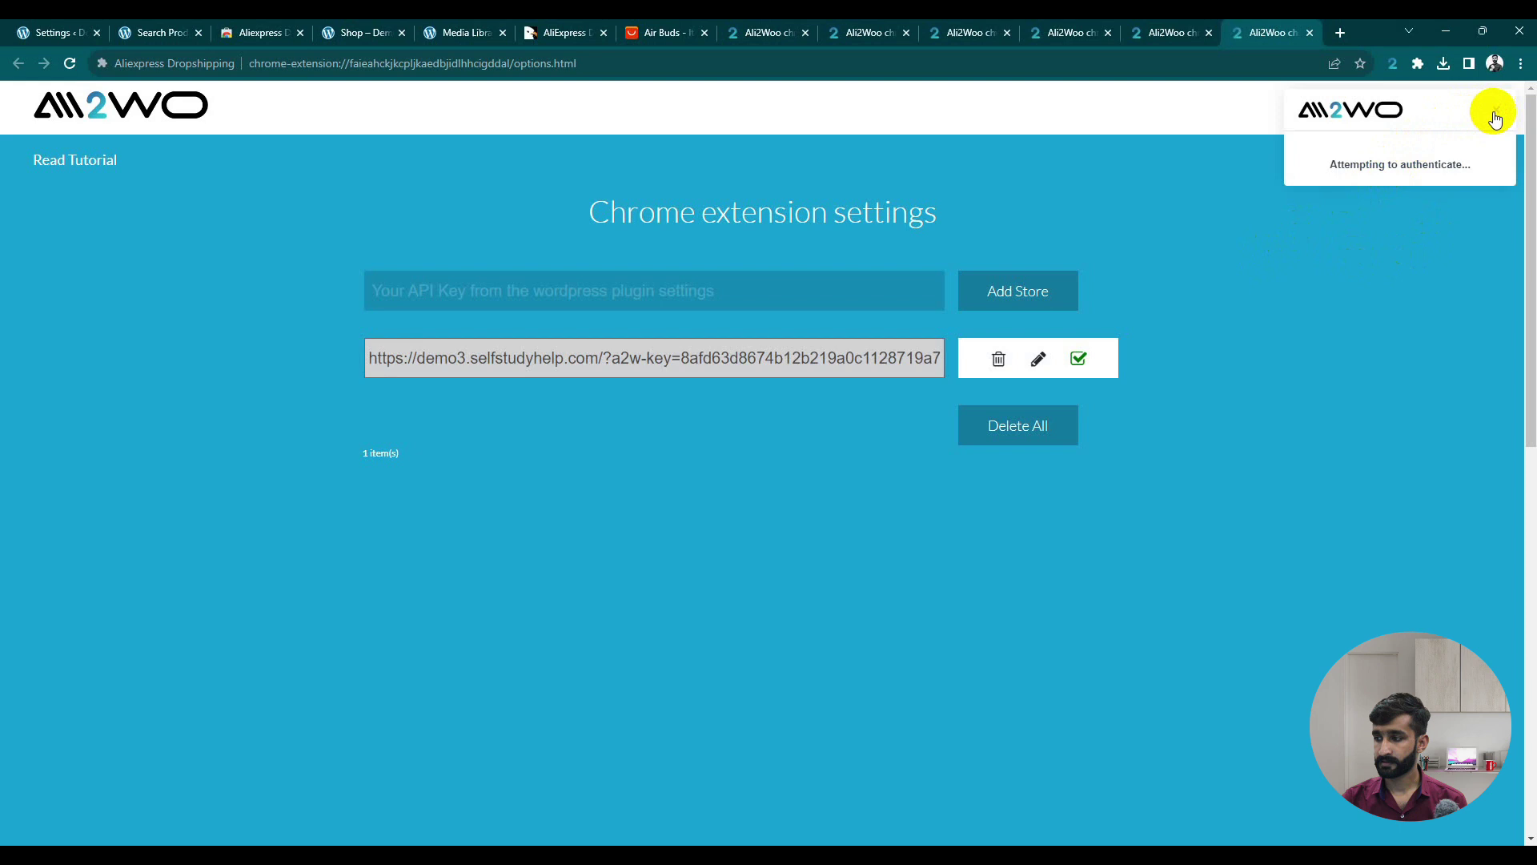
pyautogui.click(786, 75)
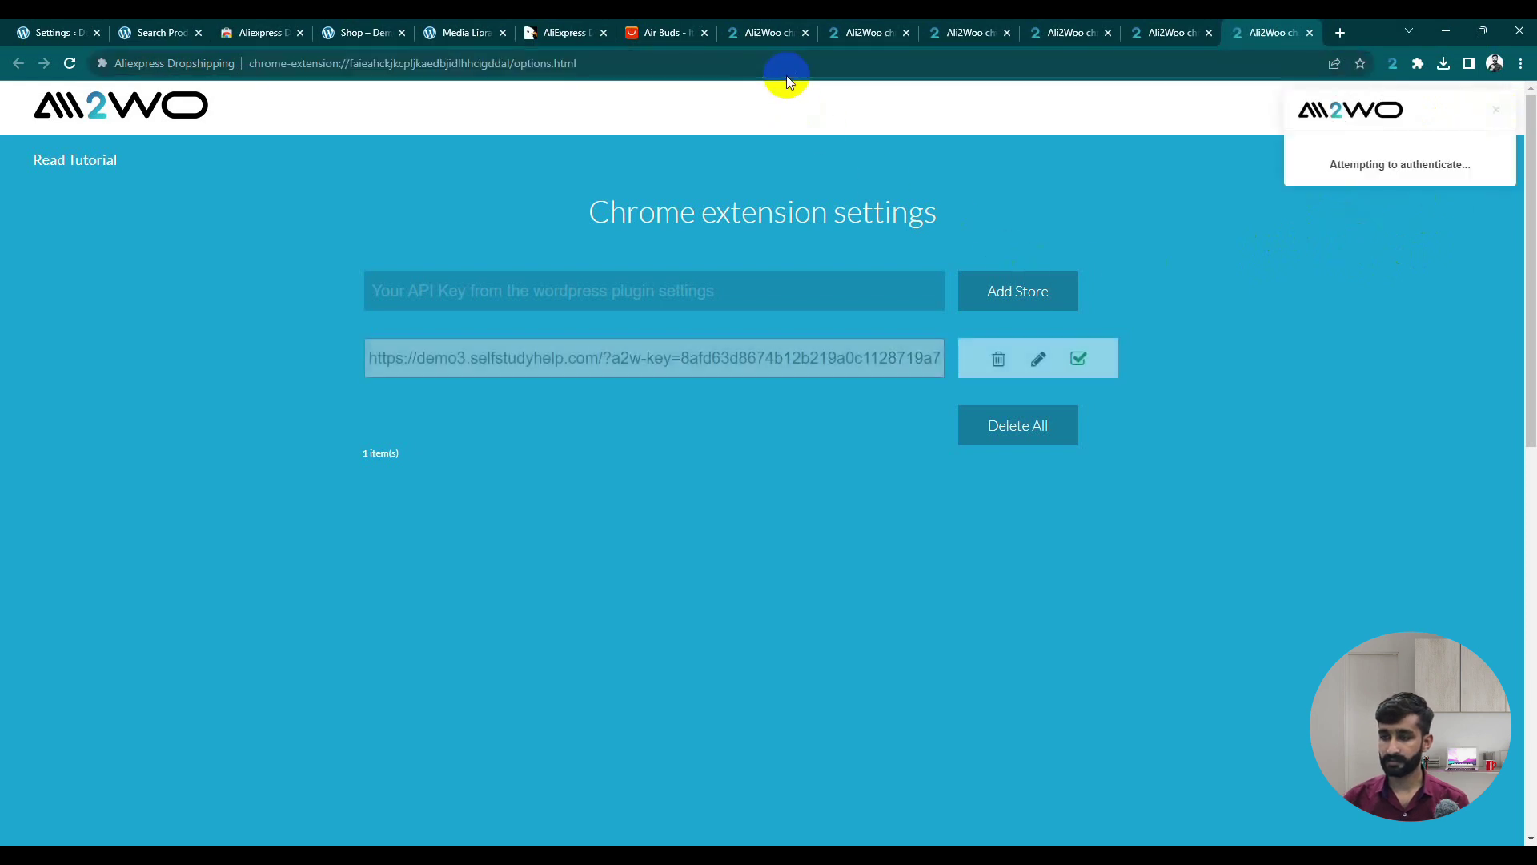
pyautogui.click(70, 64)
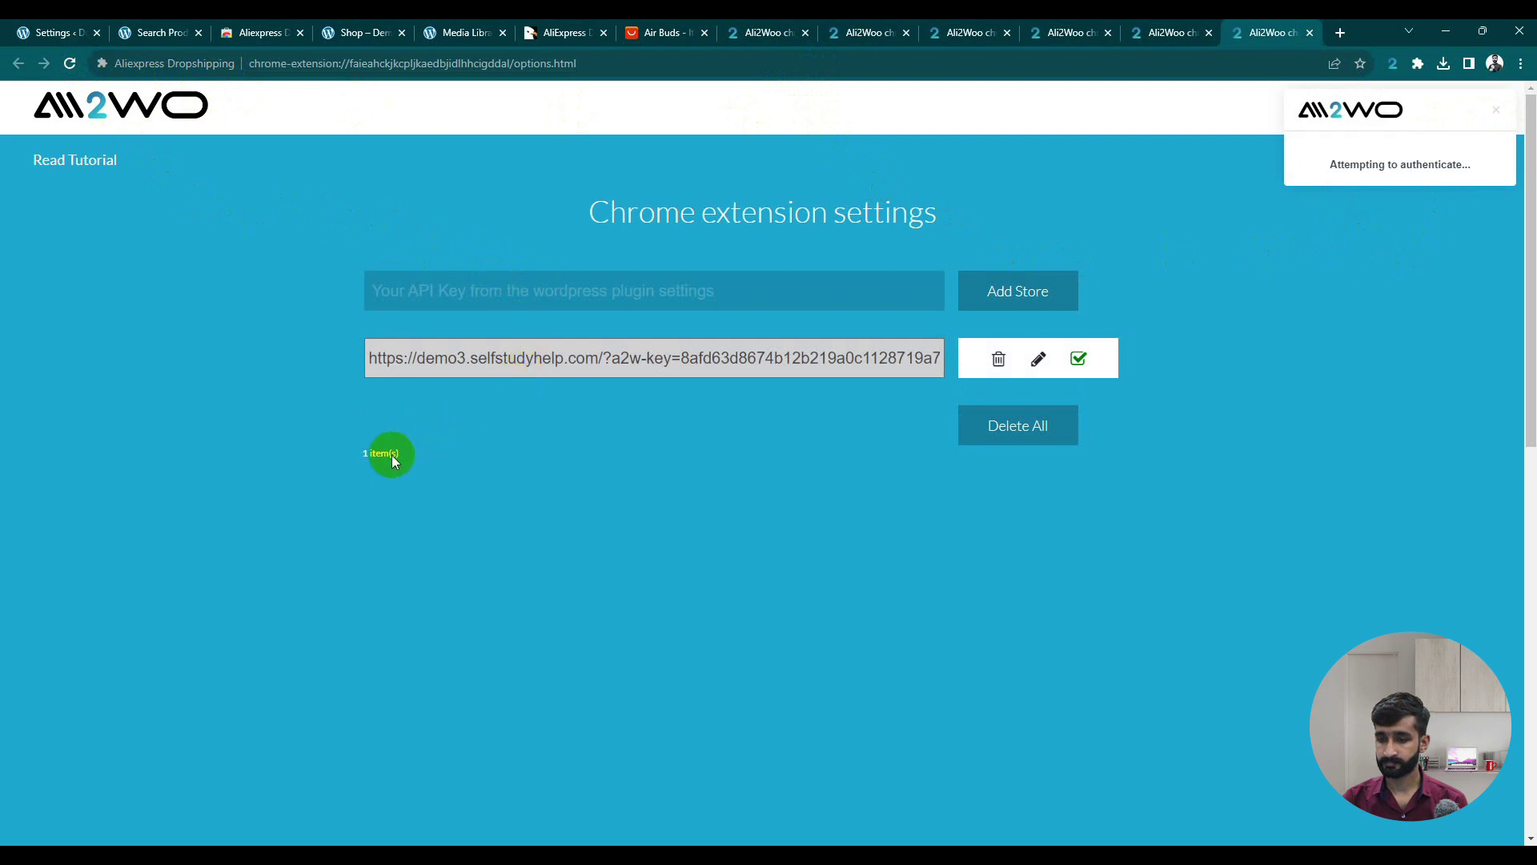
pyautogui.tripleClick(1453, 162)
pyautogui.click(756, 358)
pyautogui.press('End')
# - Save the existing API key again in the AliNext plugin's settings and go back to the key list
pyautogui.click(116, 31)
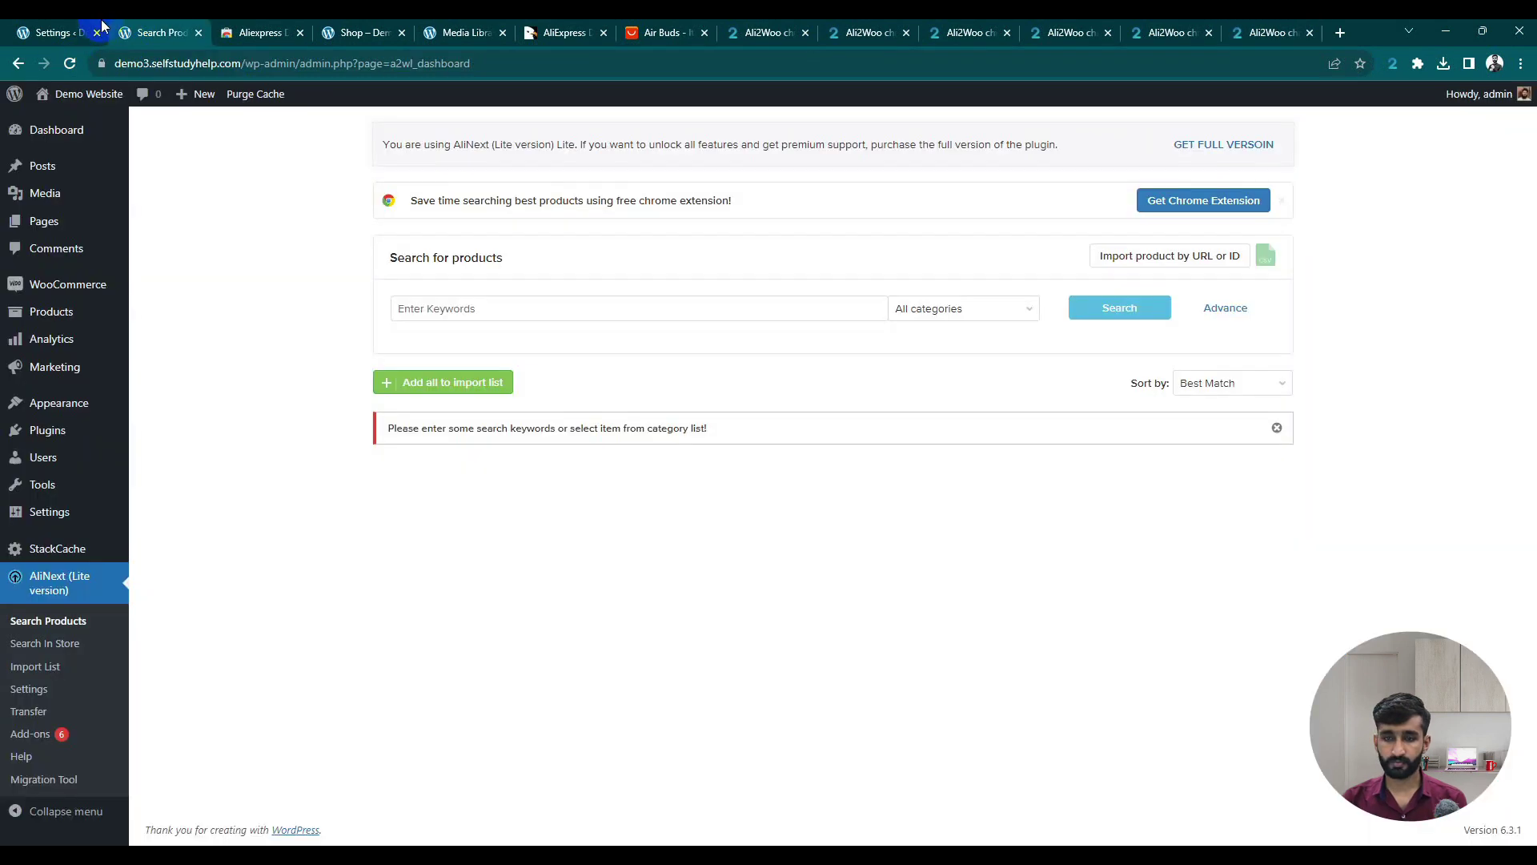
pyautogui.click(54, 30)
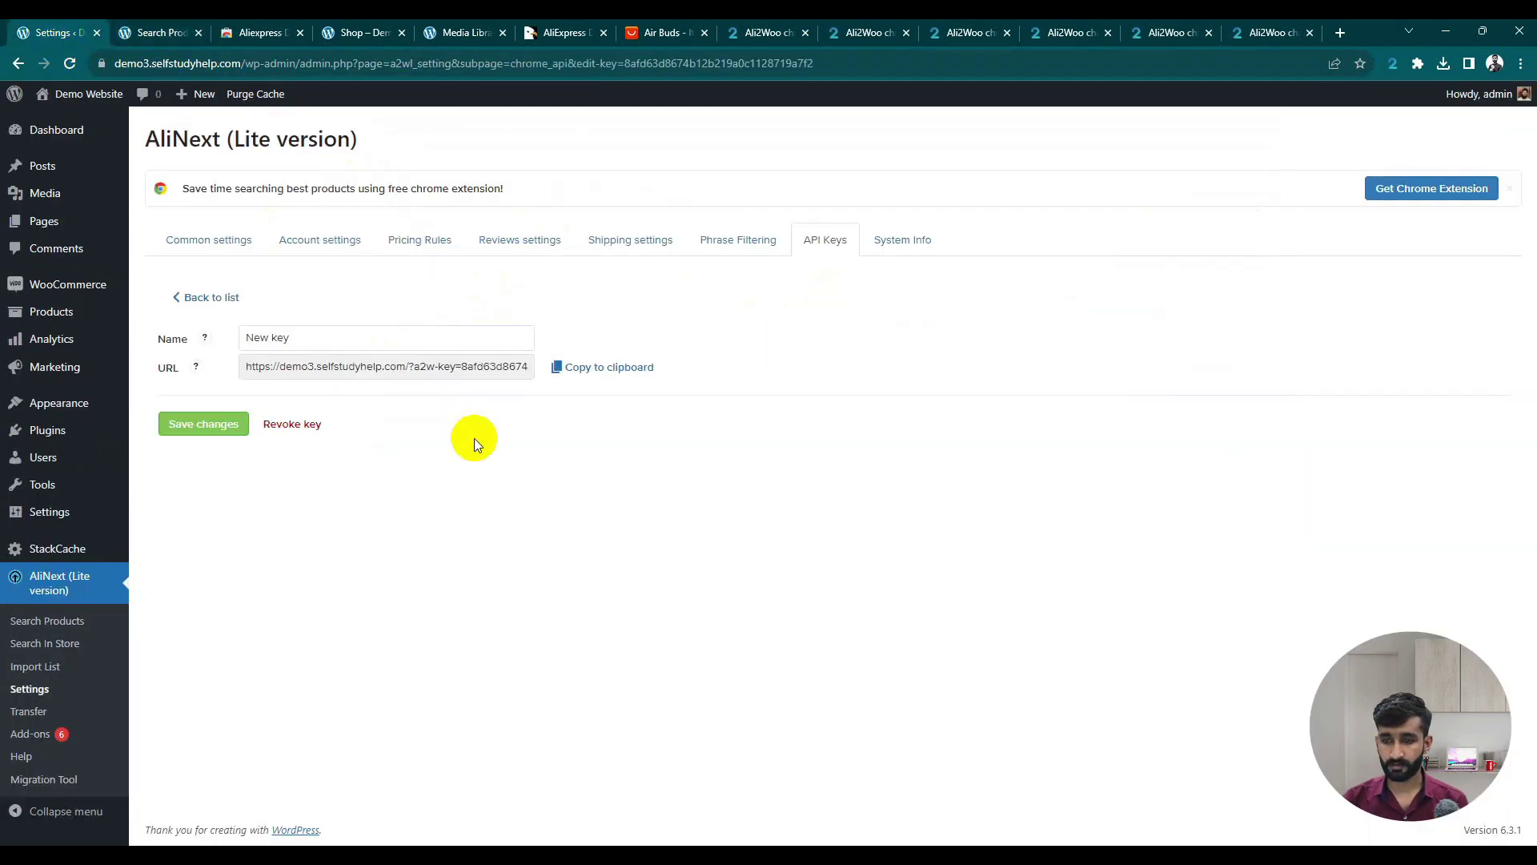
pyautogui.click(216, 432)
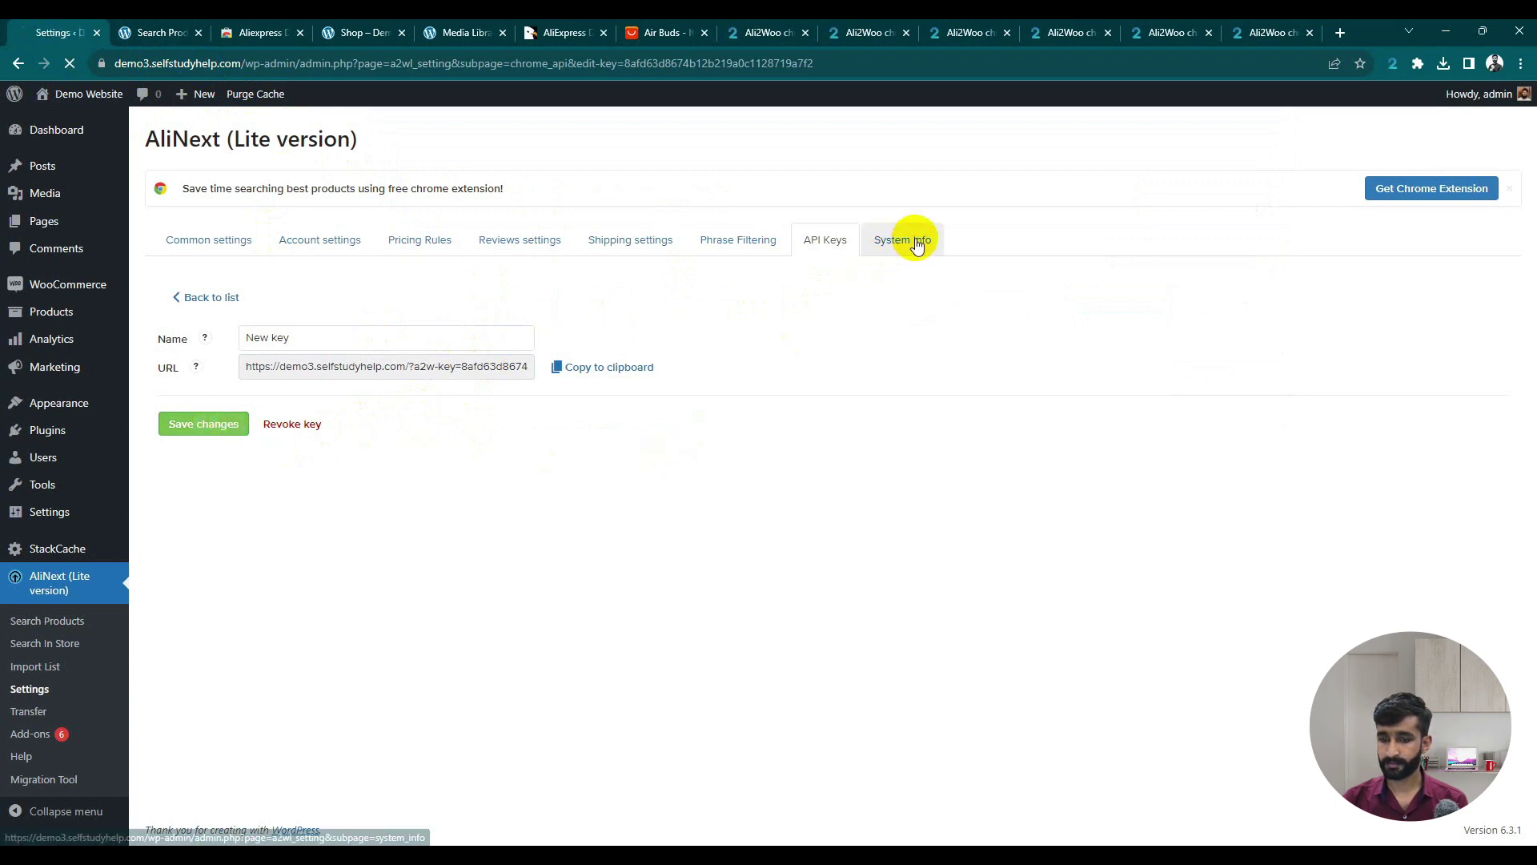
pyautogui.click(189, 299)
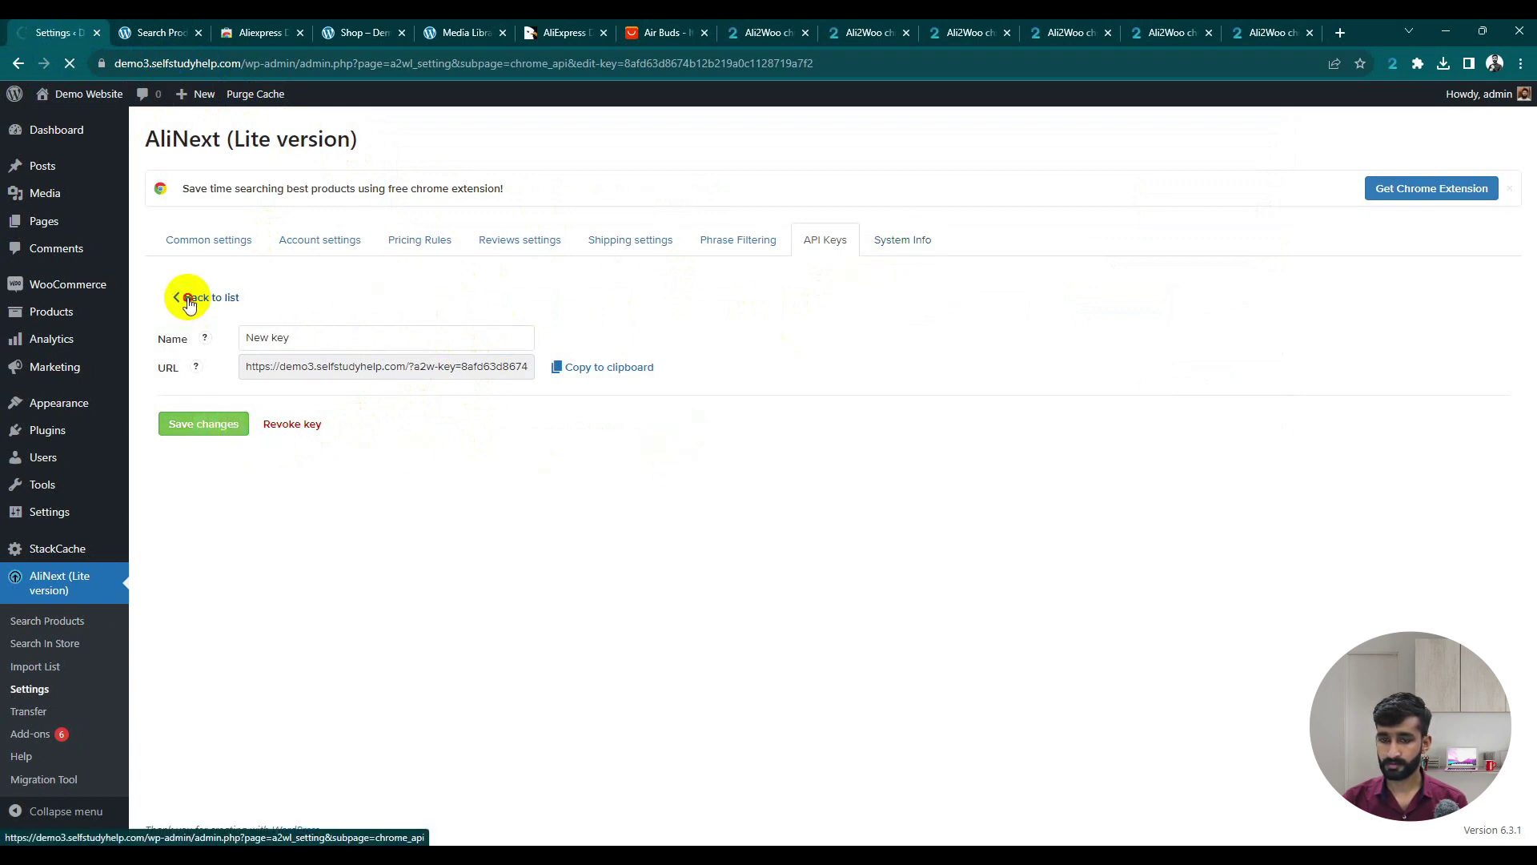
# - Check the plugin's account settings and its import list in WordPress
pyautogui.click(304, 244)
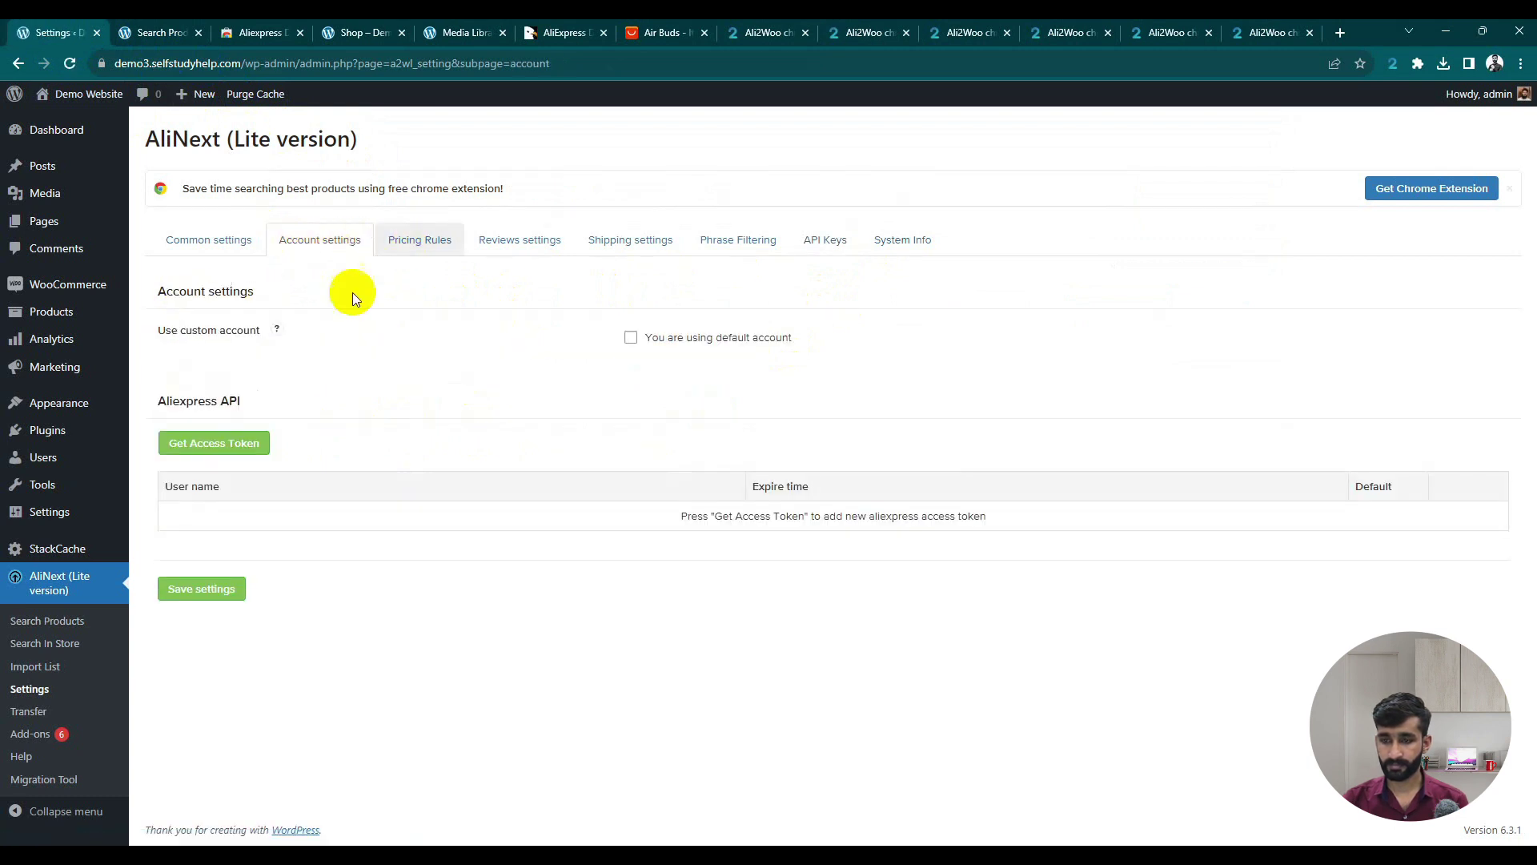
pyautogui.click(58, 663)
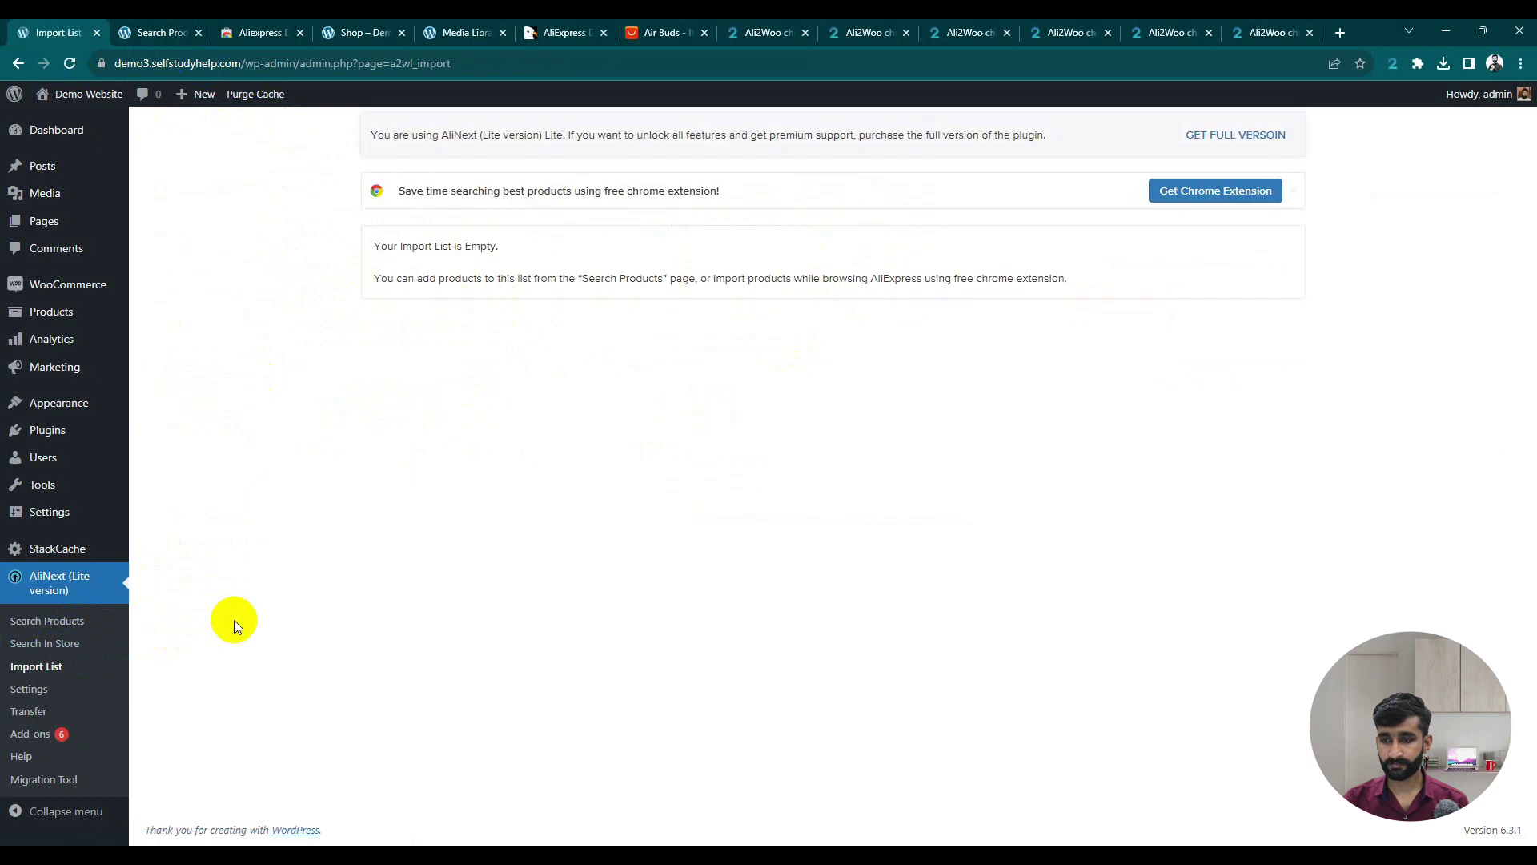
pyautogui.click(1292, 190)
# - Save the existing store entry again in the extension's settings, reload the page and check the extension's options
pyautogui.click(1317, 28)
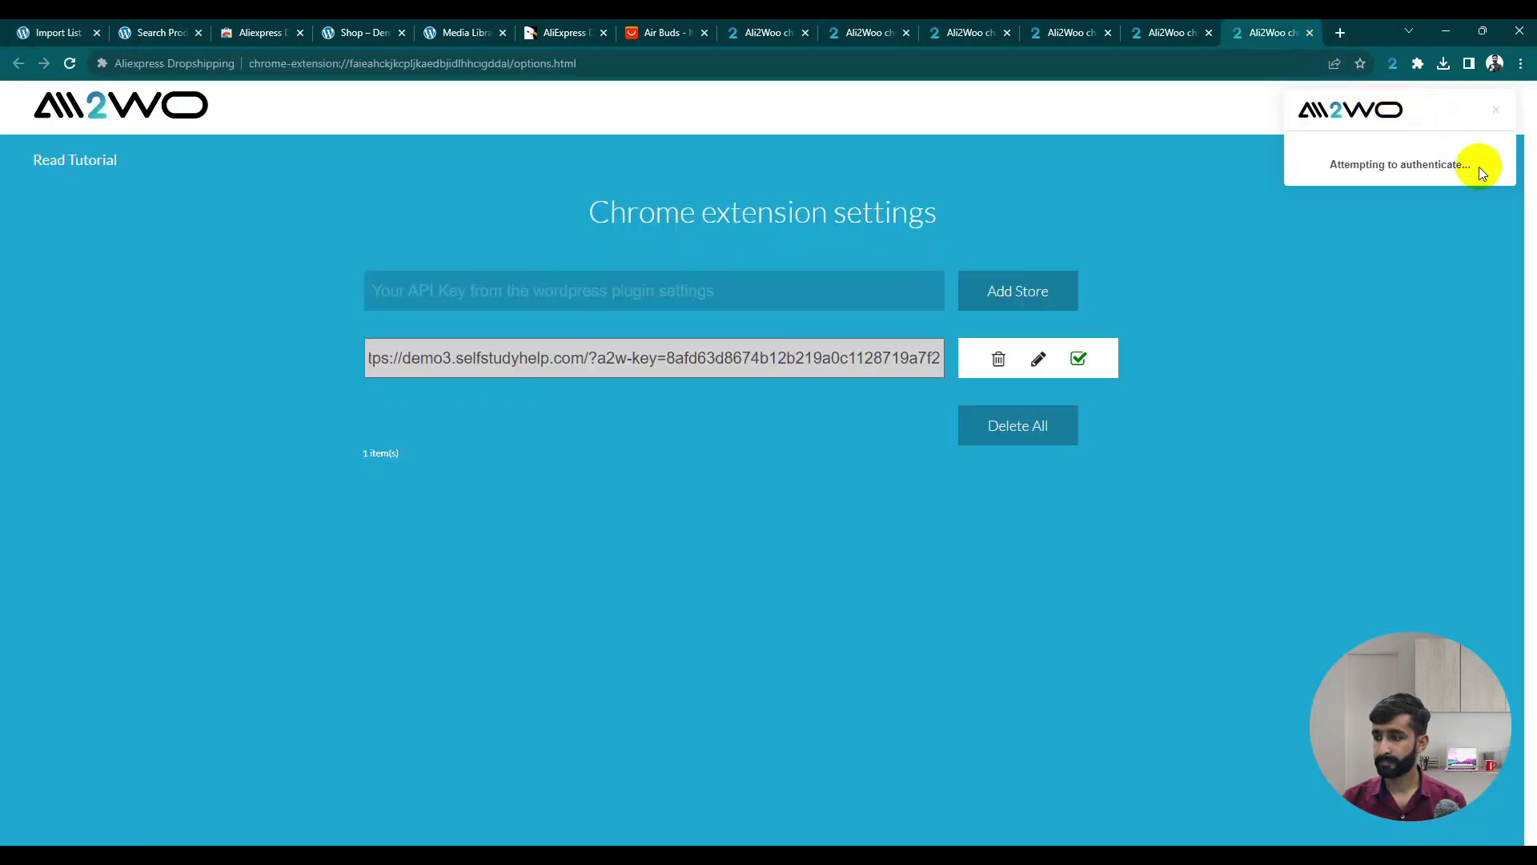
pyautogui.click(1039, 362)
pyautogui.click(1039, 360)
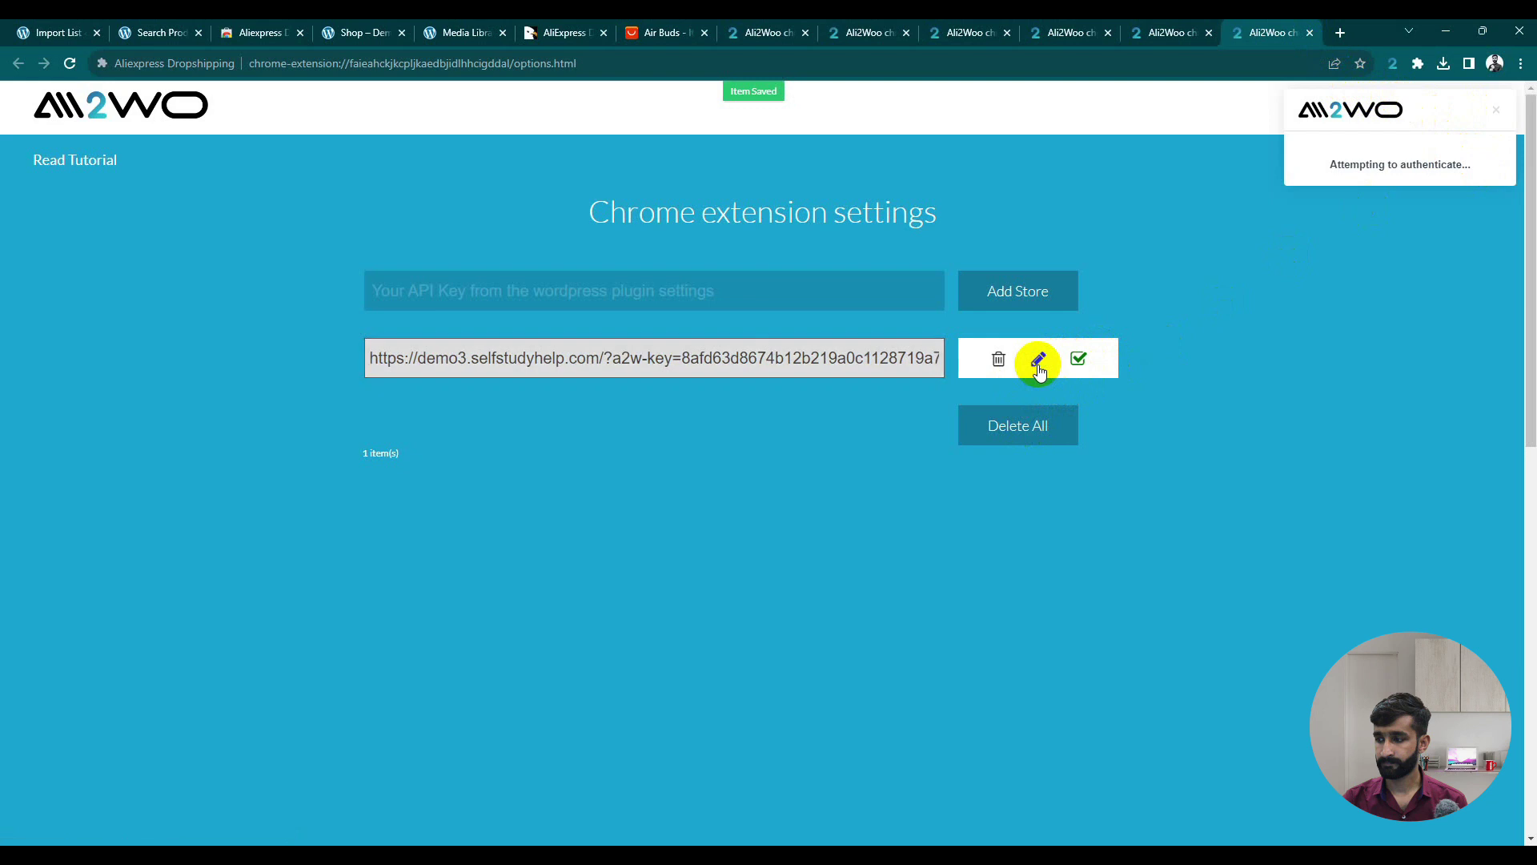
pyautogui.click(605, 67)
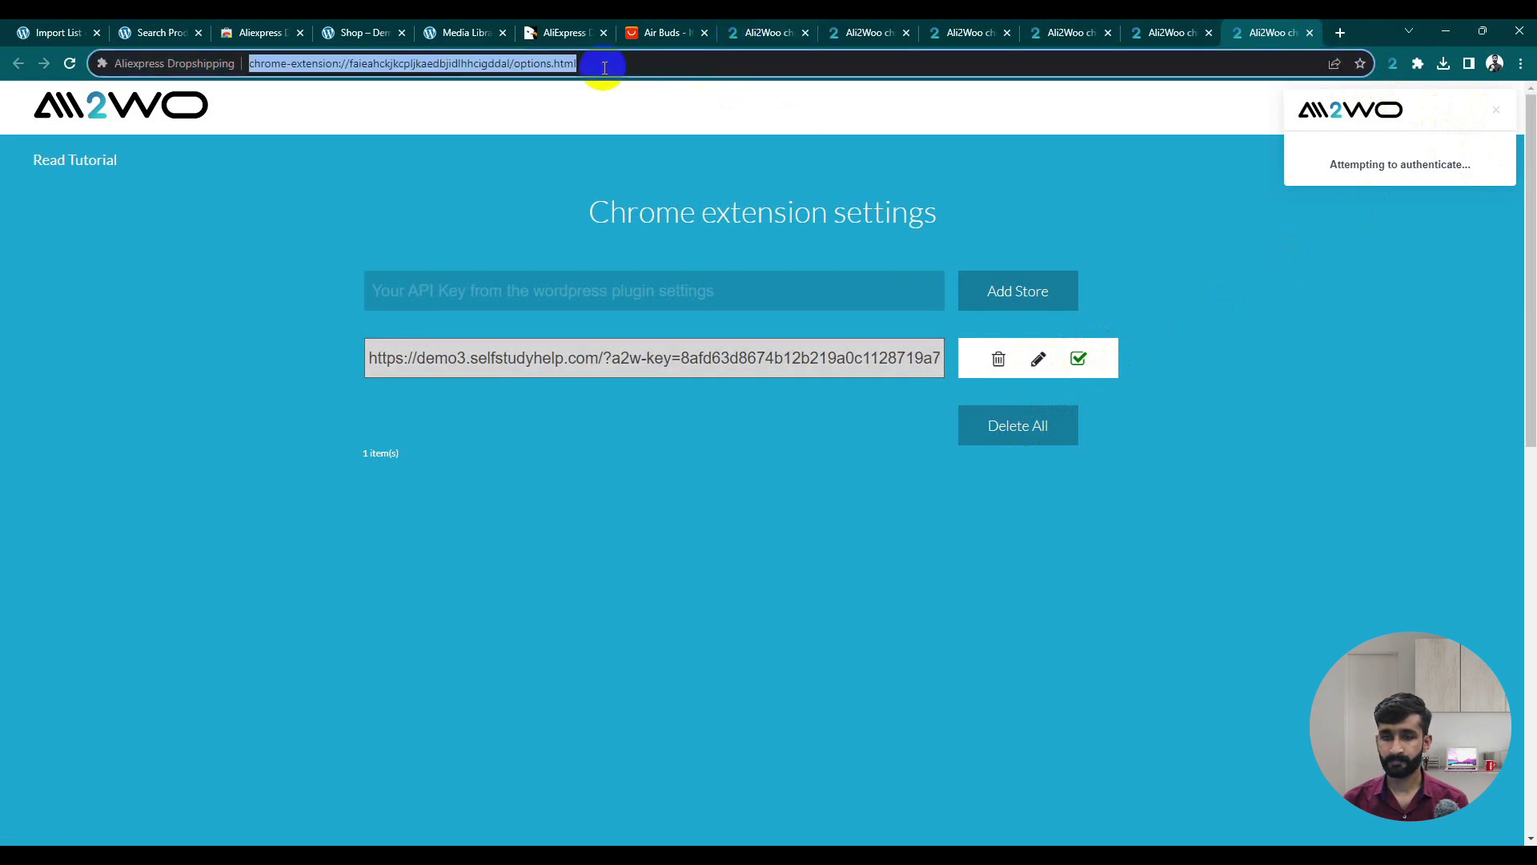
pyautogui.press('Return')
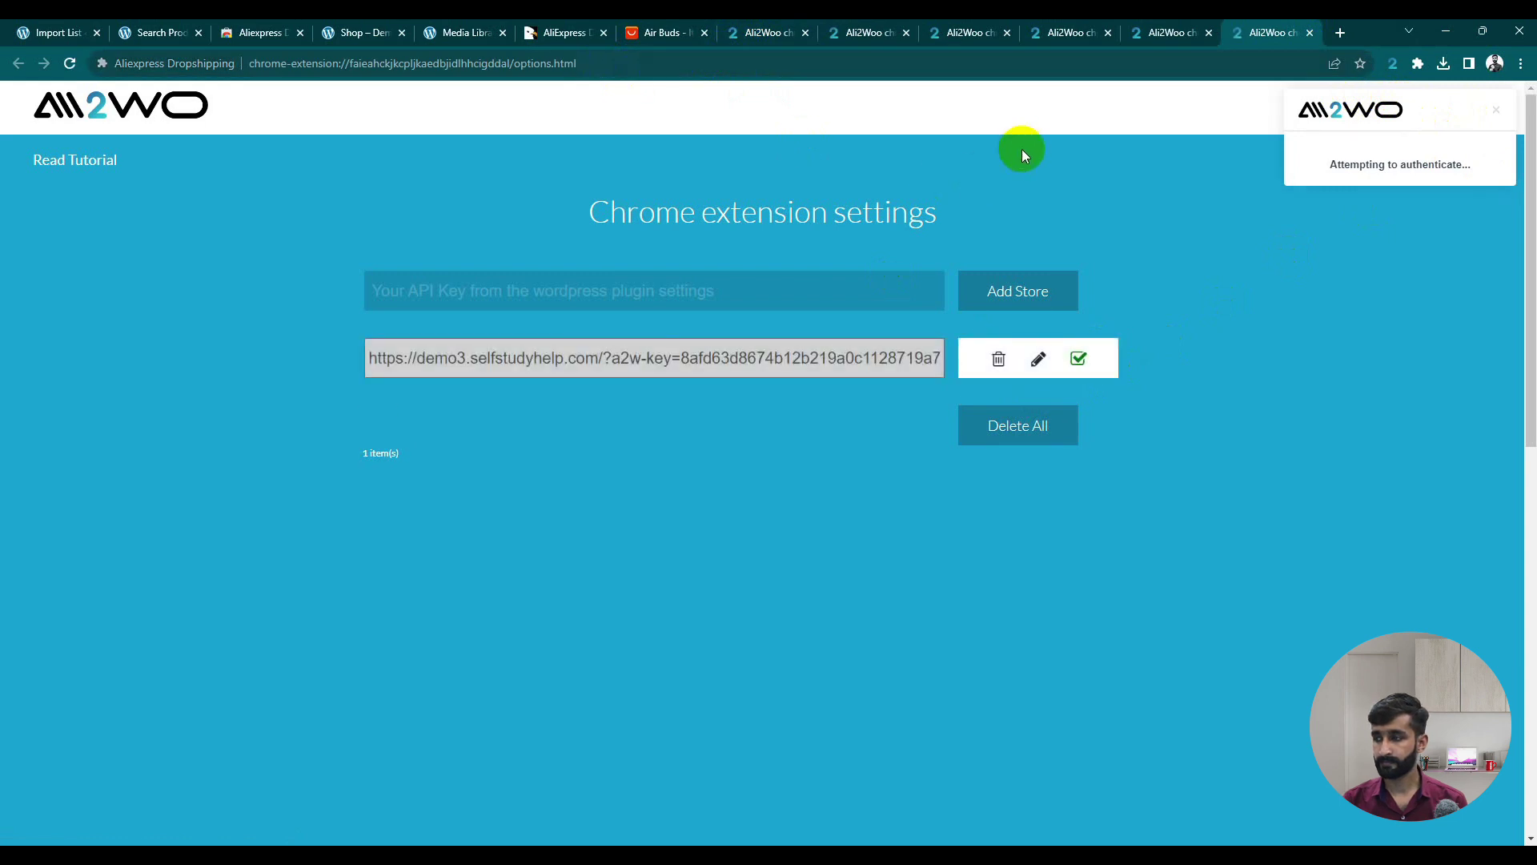
pyautogui.rightClick(1391, 62)
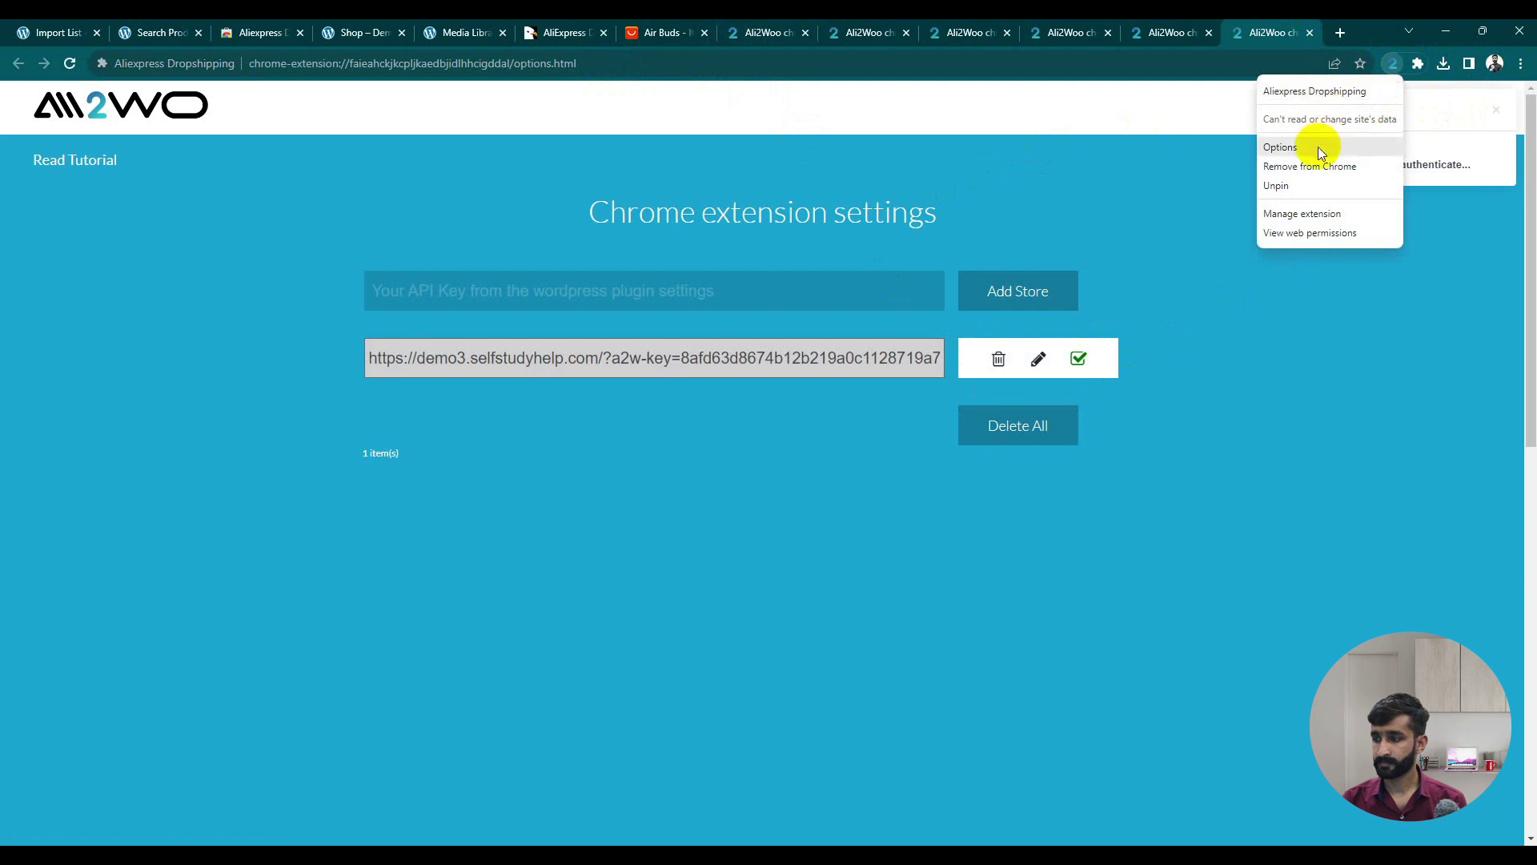
pyautogui.click(1221, 253)
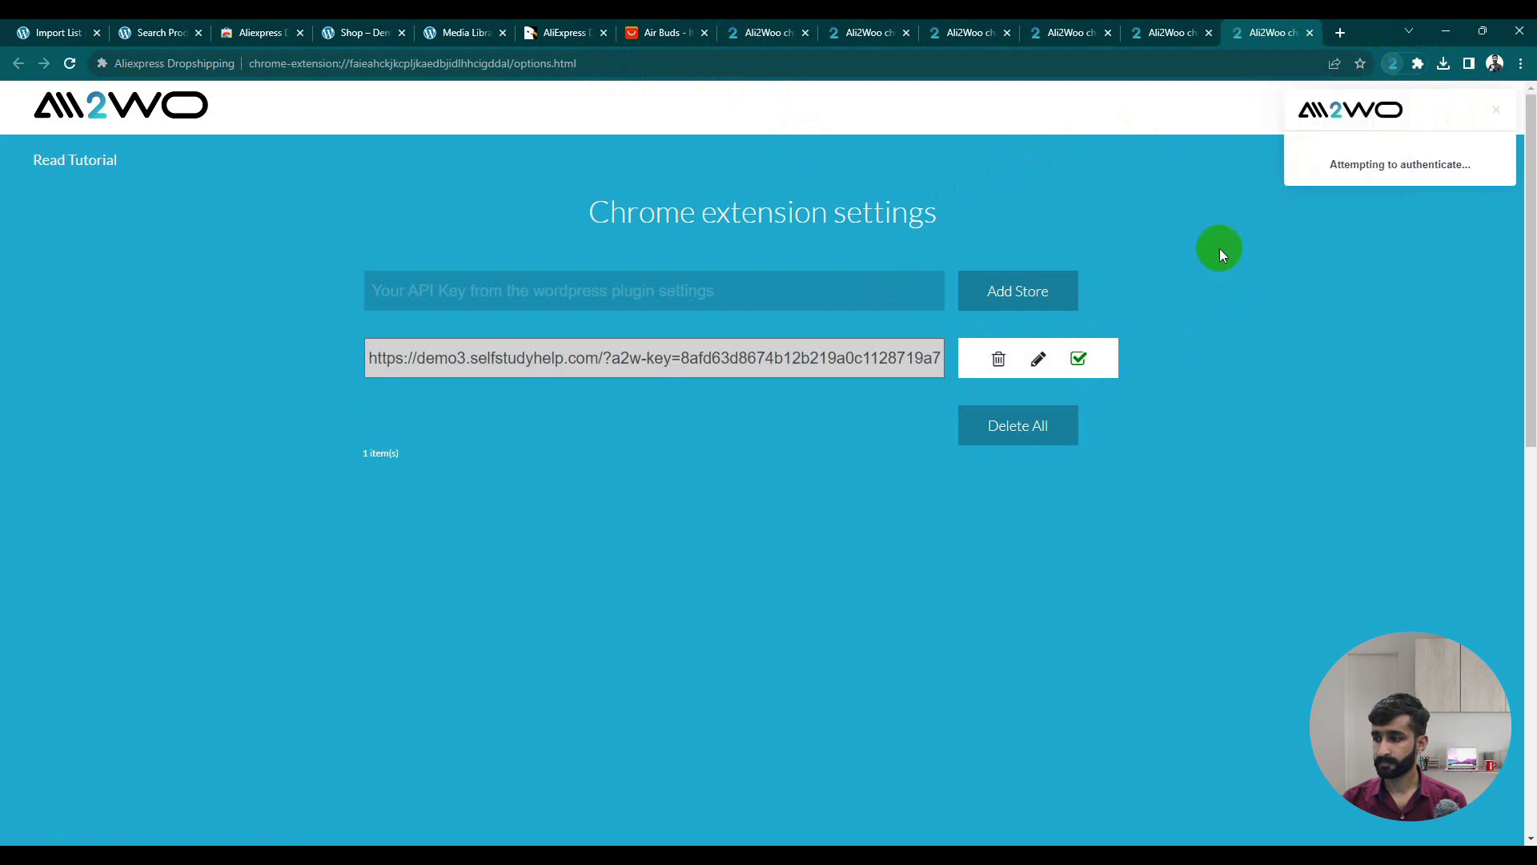
# - Delete the stored store entry, add the store again by pasting its API key URL, and mark it as active
pyautogui.click(999, 359)
pyautogui.click(843, 155)
pyautogui.click(796, 290)
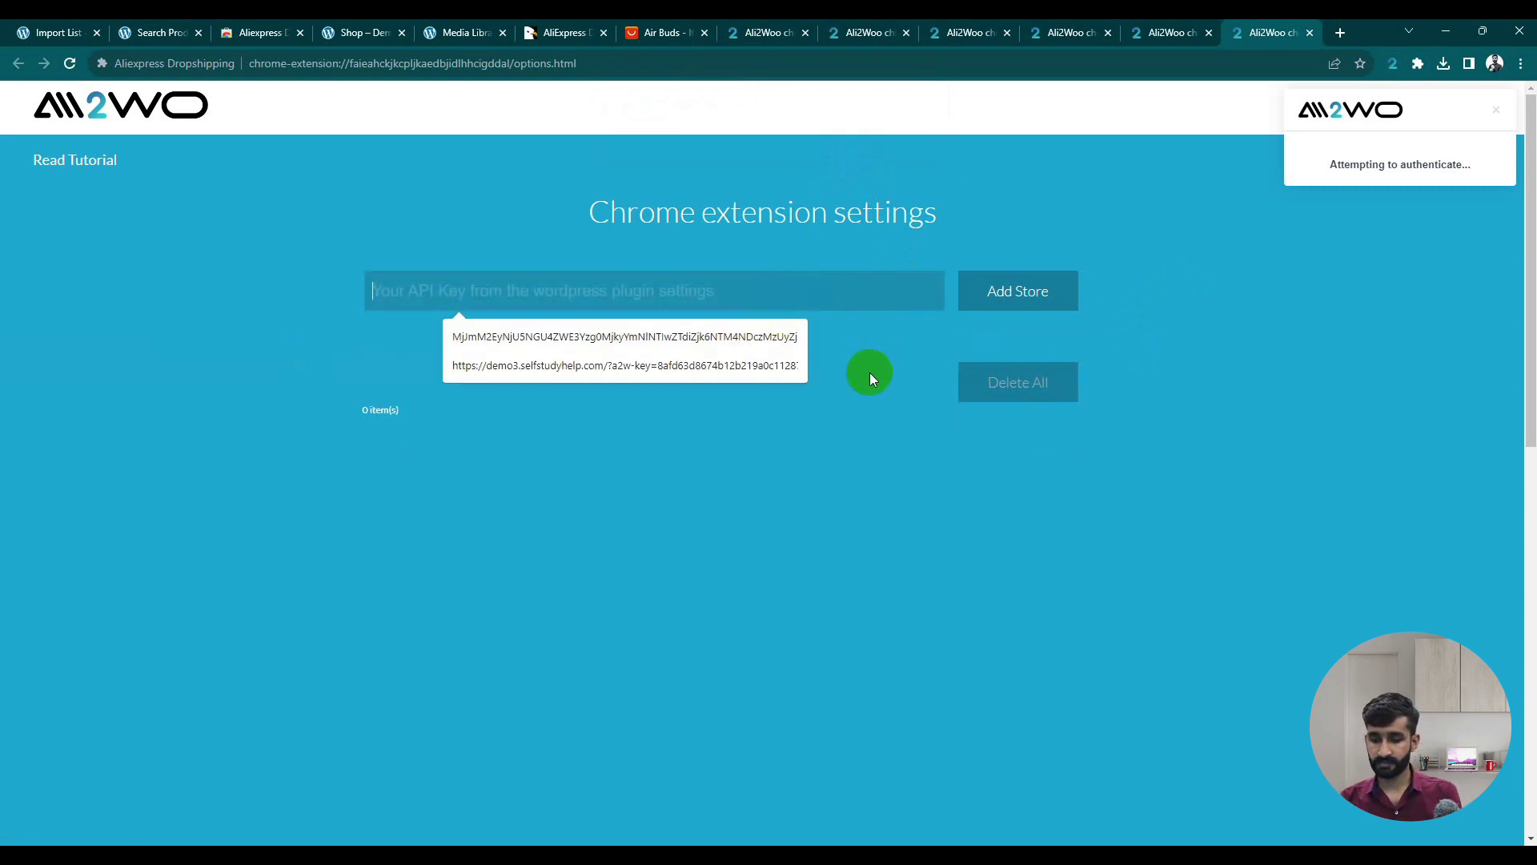
pyautogui.hotkey('ctrl', 'v')
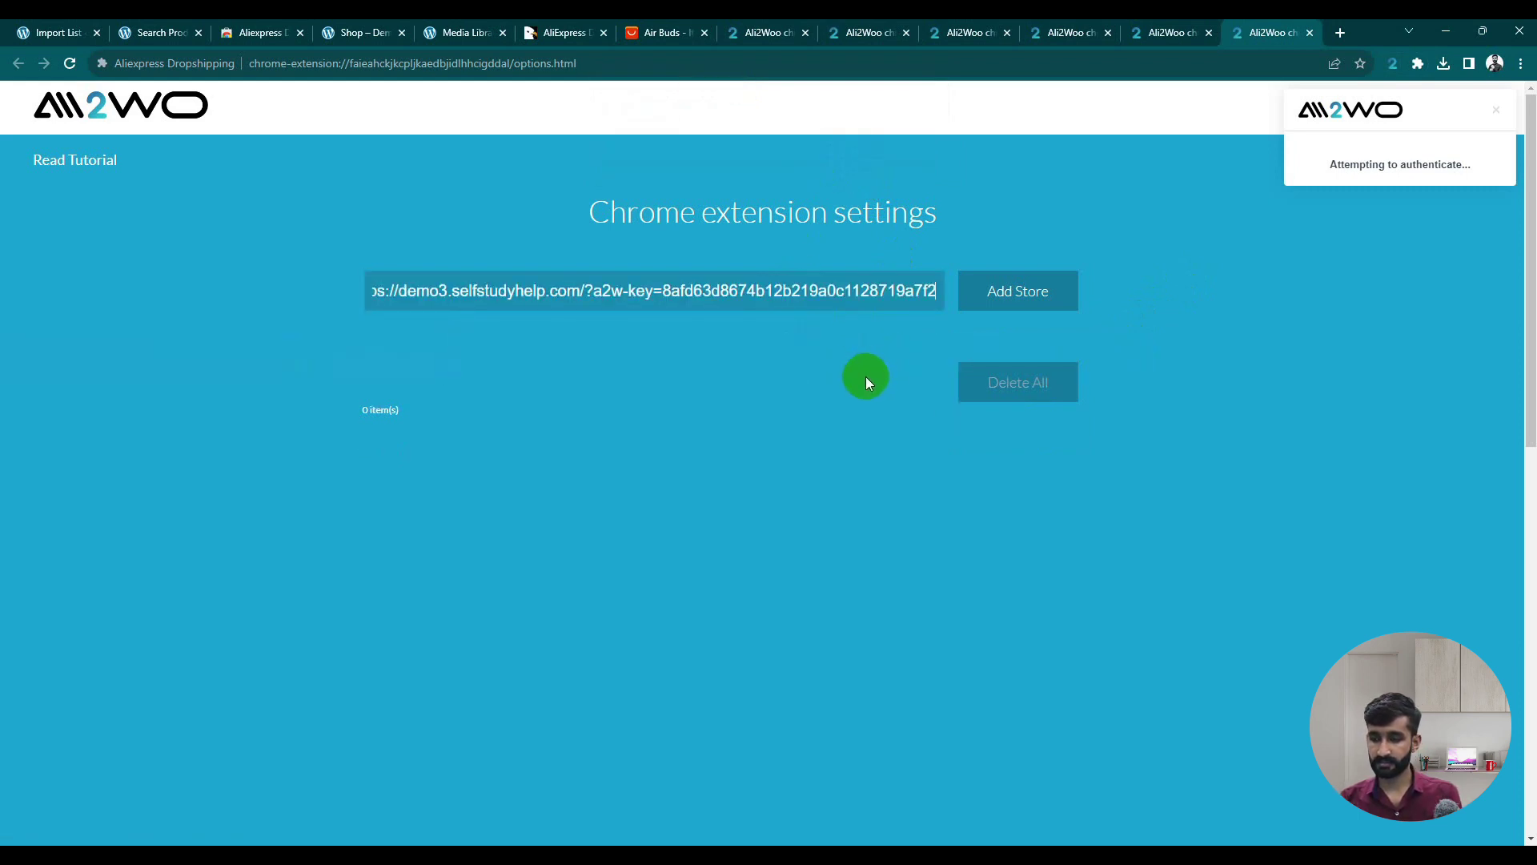
pyautogui.click(1019, 302)
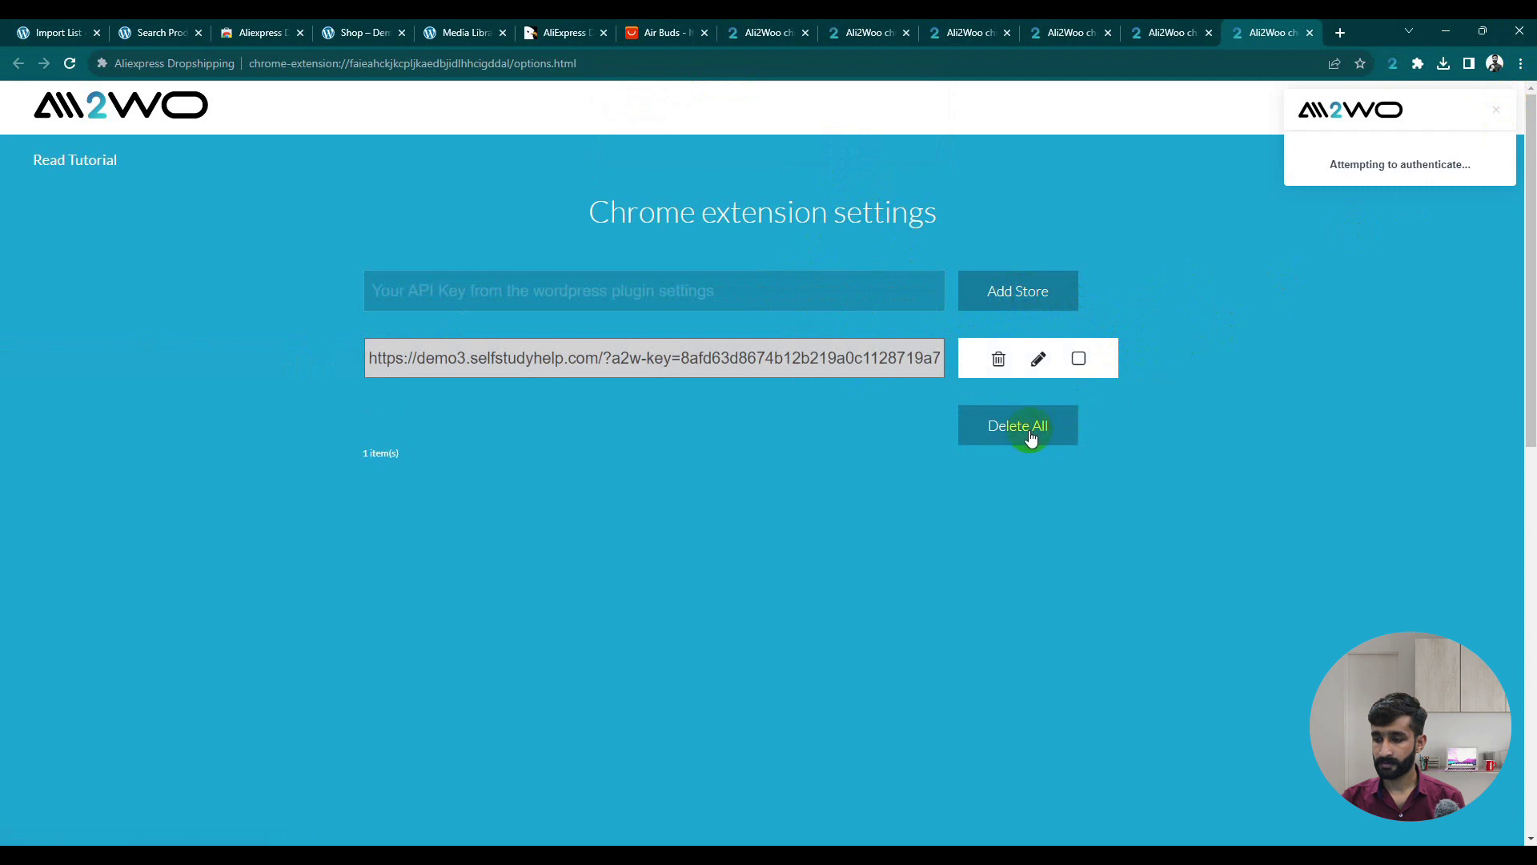
pyautogui.click(1039, 311)
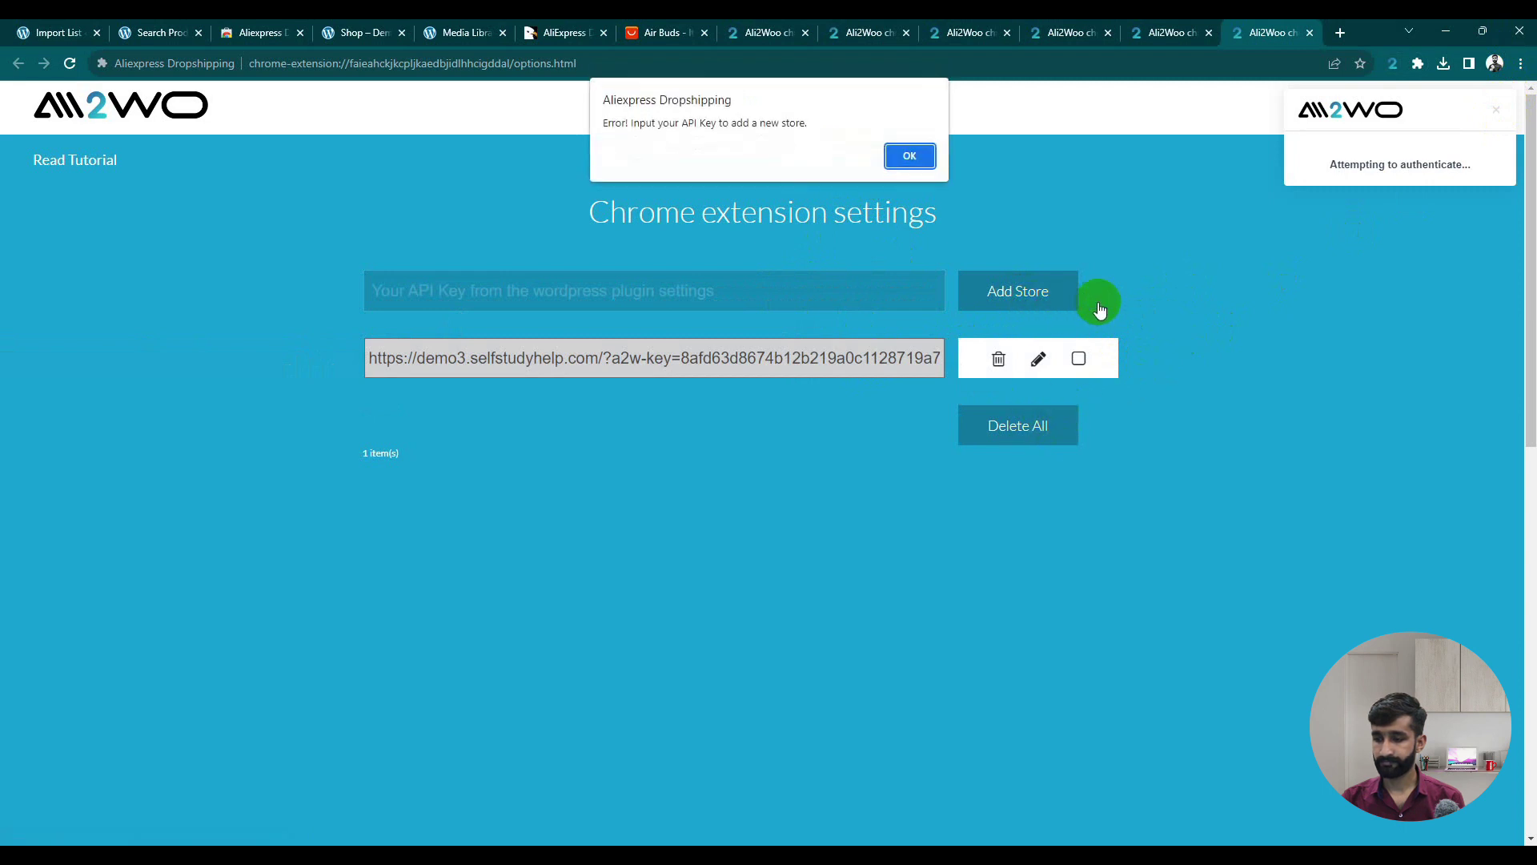
pyautogui.click(907, 160)
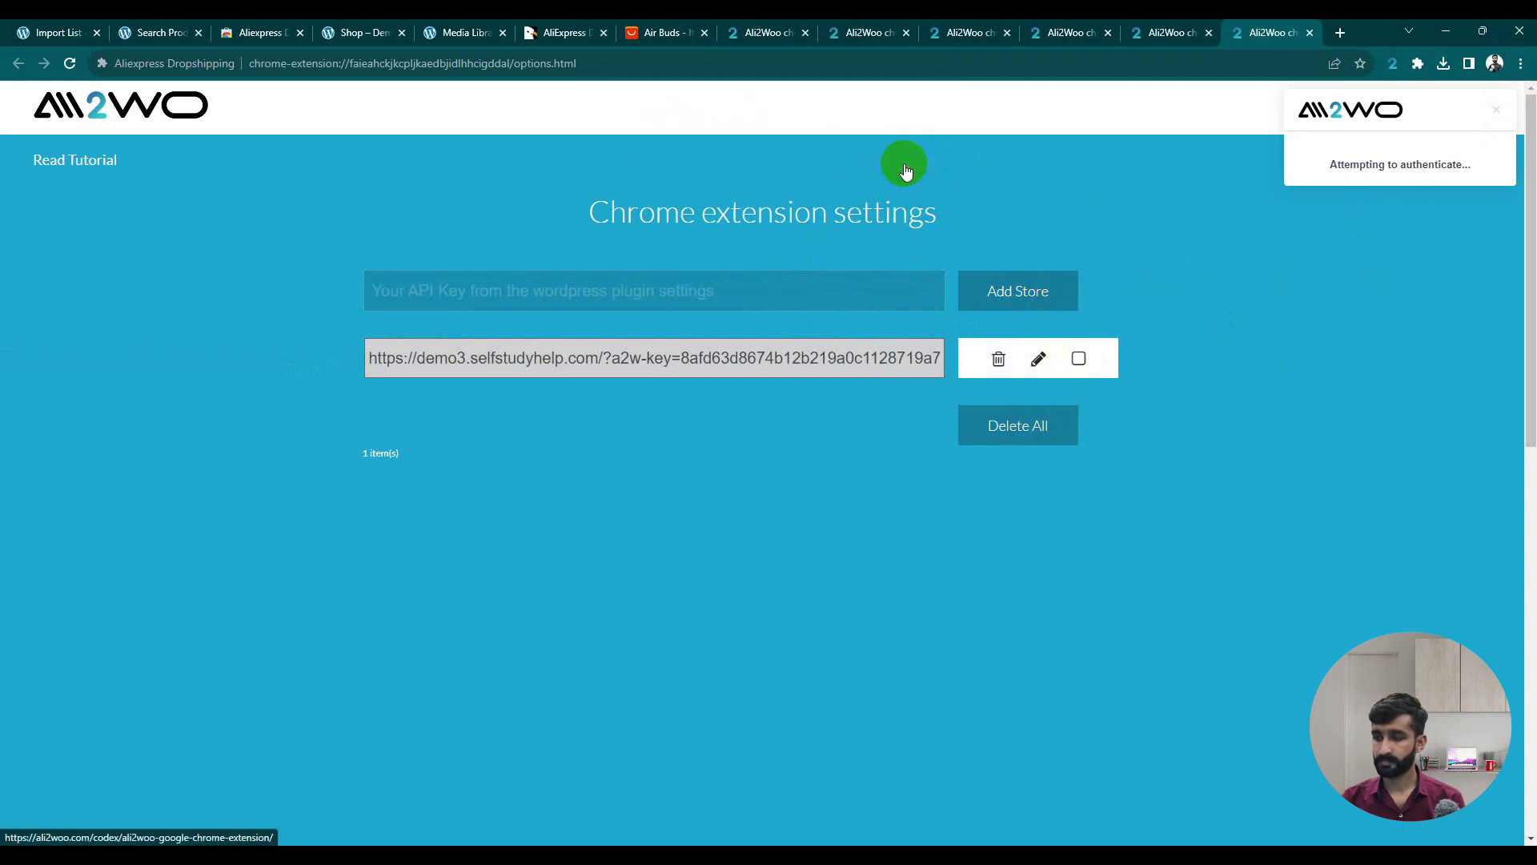
pyautogui.click(1080, 358)
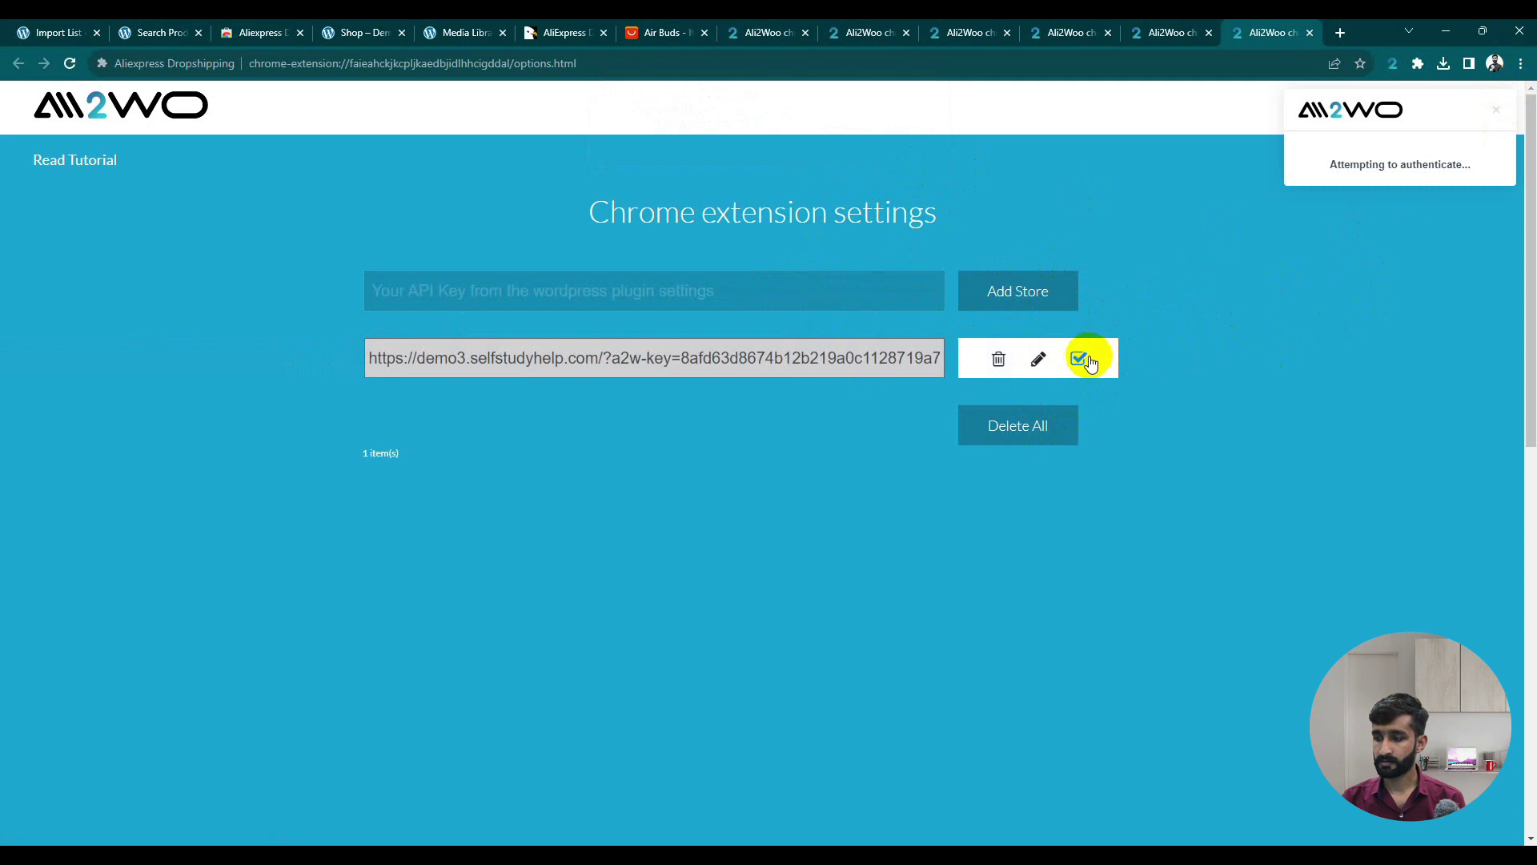
# - Close the duplicate extension settings tabs, keeping only one open
pyautogui.click(1177, 30)
pyautogui.click(865, 32)
pyautogui.click(793, 36)
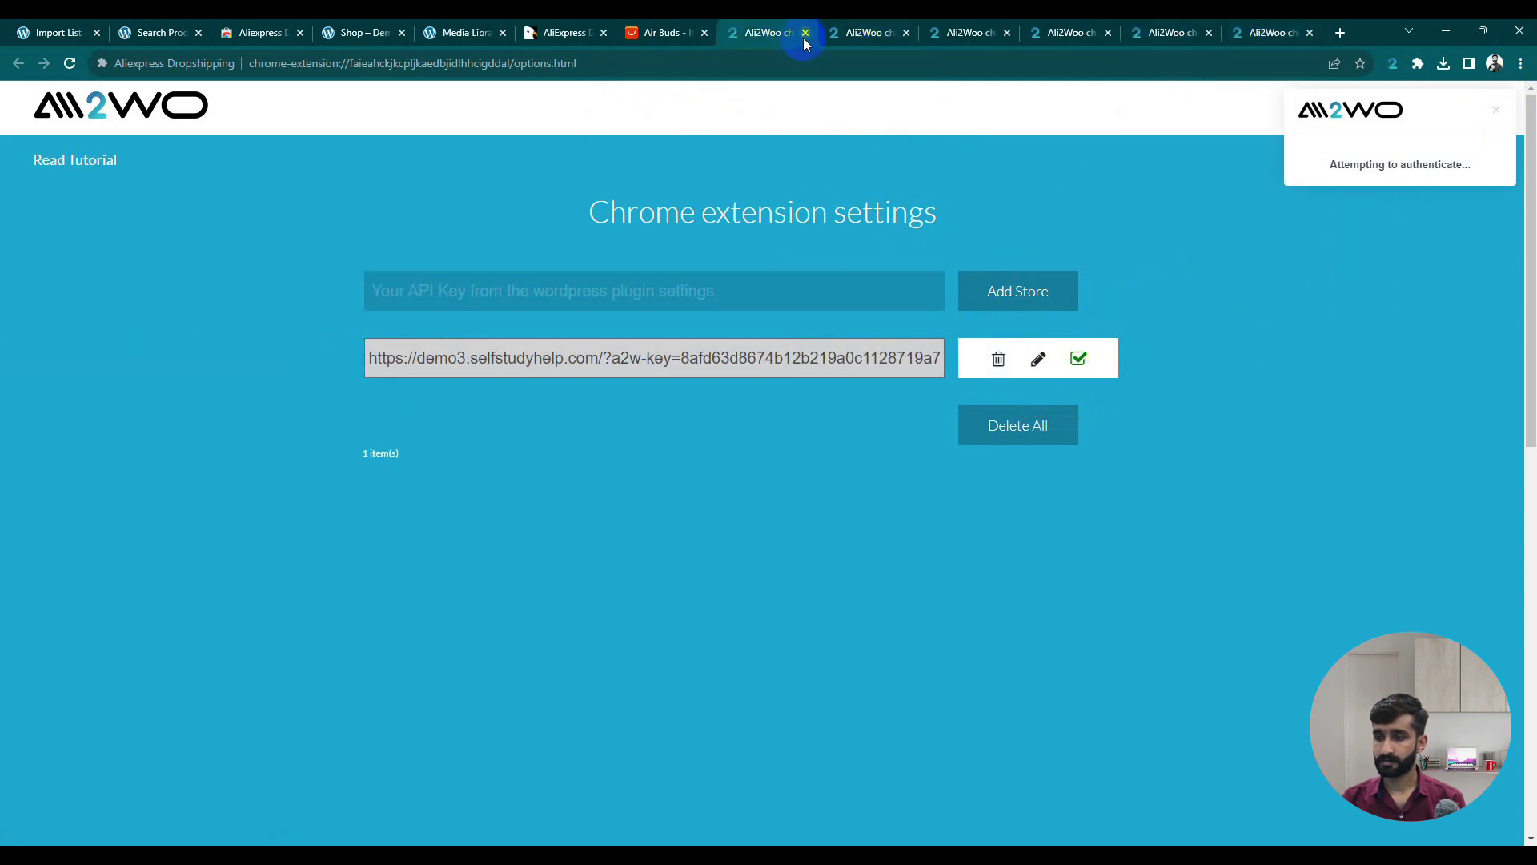
pyautogui.click(805, 36)
pyautogui.click(805, 36)
pyautogui.click(804, 37)
pyautogui.click(805, 36)
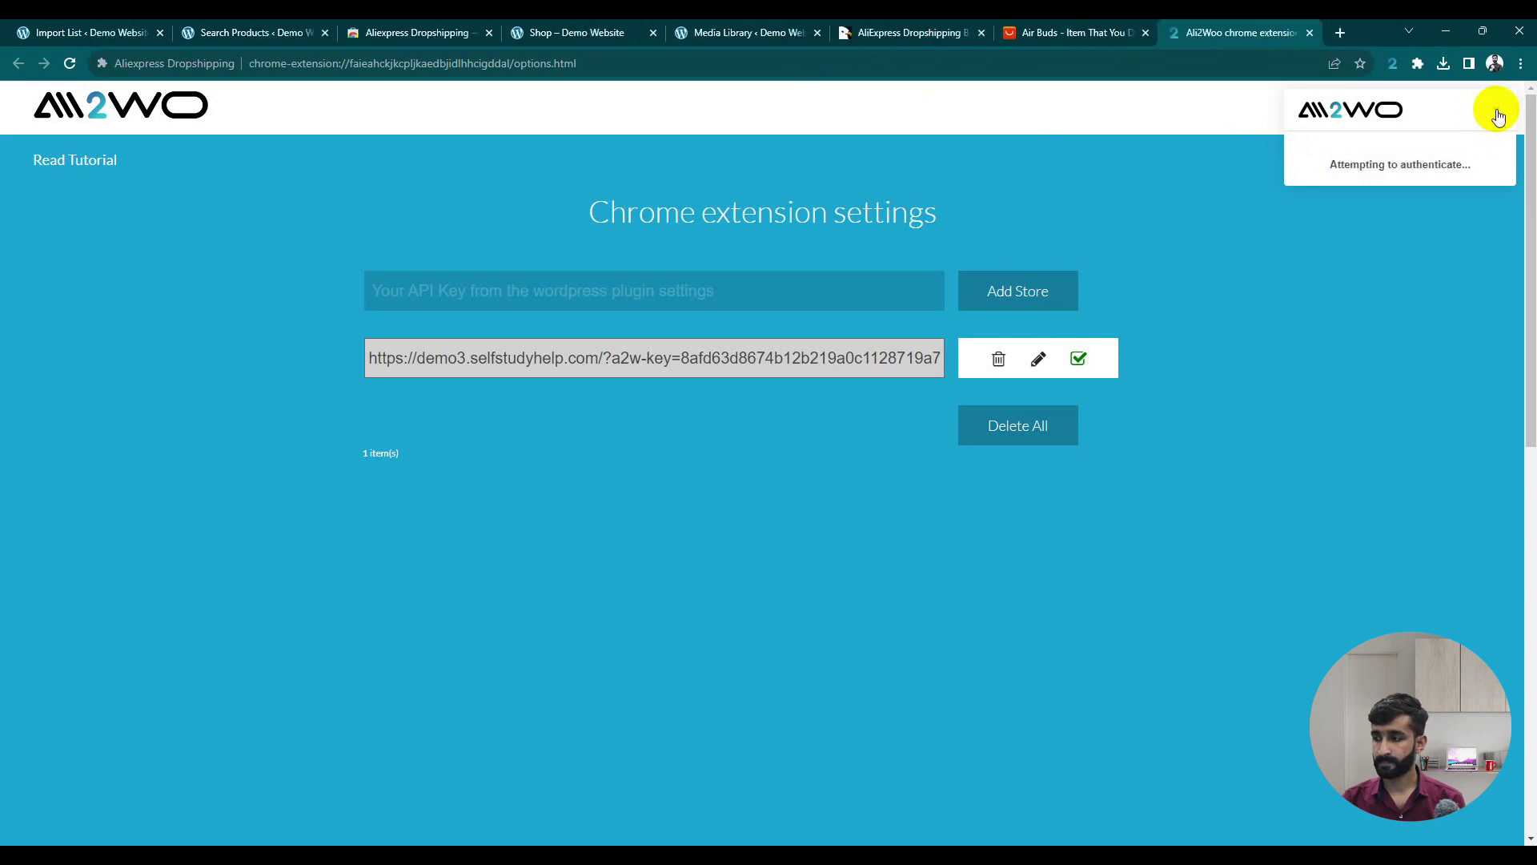
# - Return to the AliExpress air buds results and dismiss the import notice
pyautogui.click(1392, 206)
pyautogui.click(1137, 28)
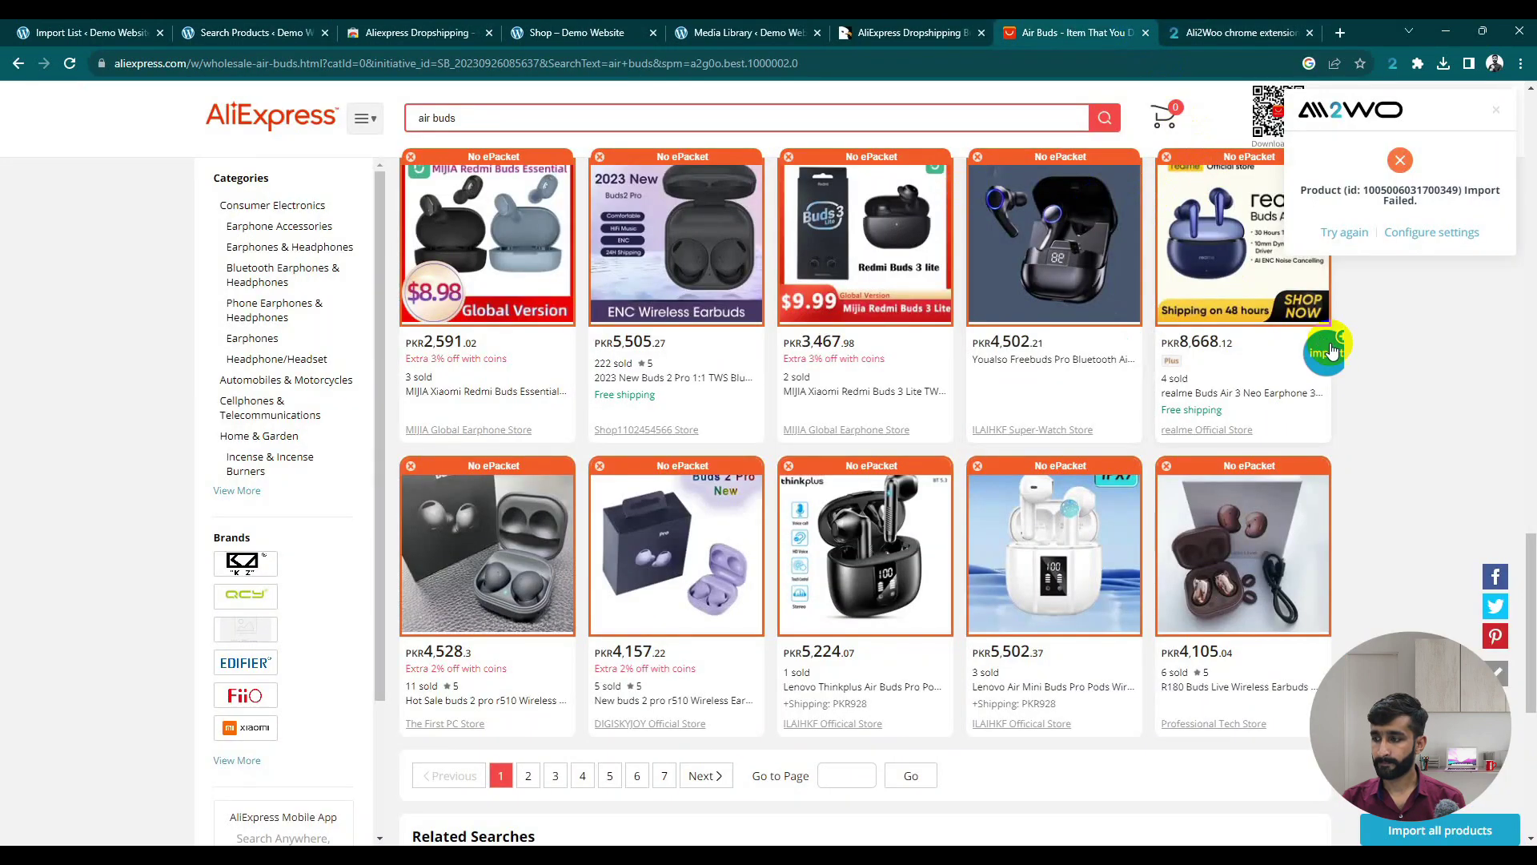
pyautogui.scroll(3, 1406, 164)
pyautogui.click(1496, 111)
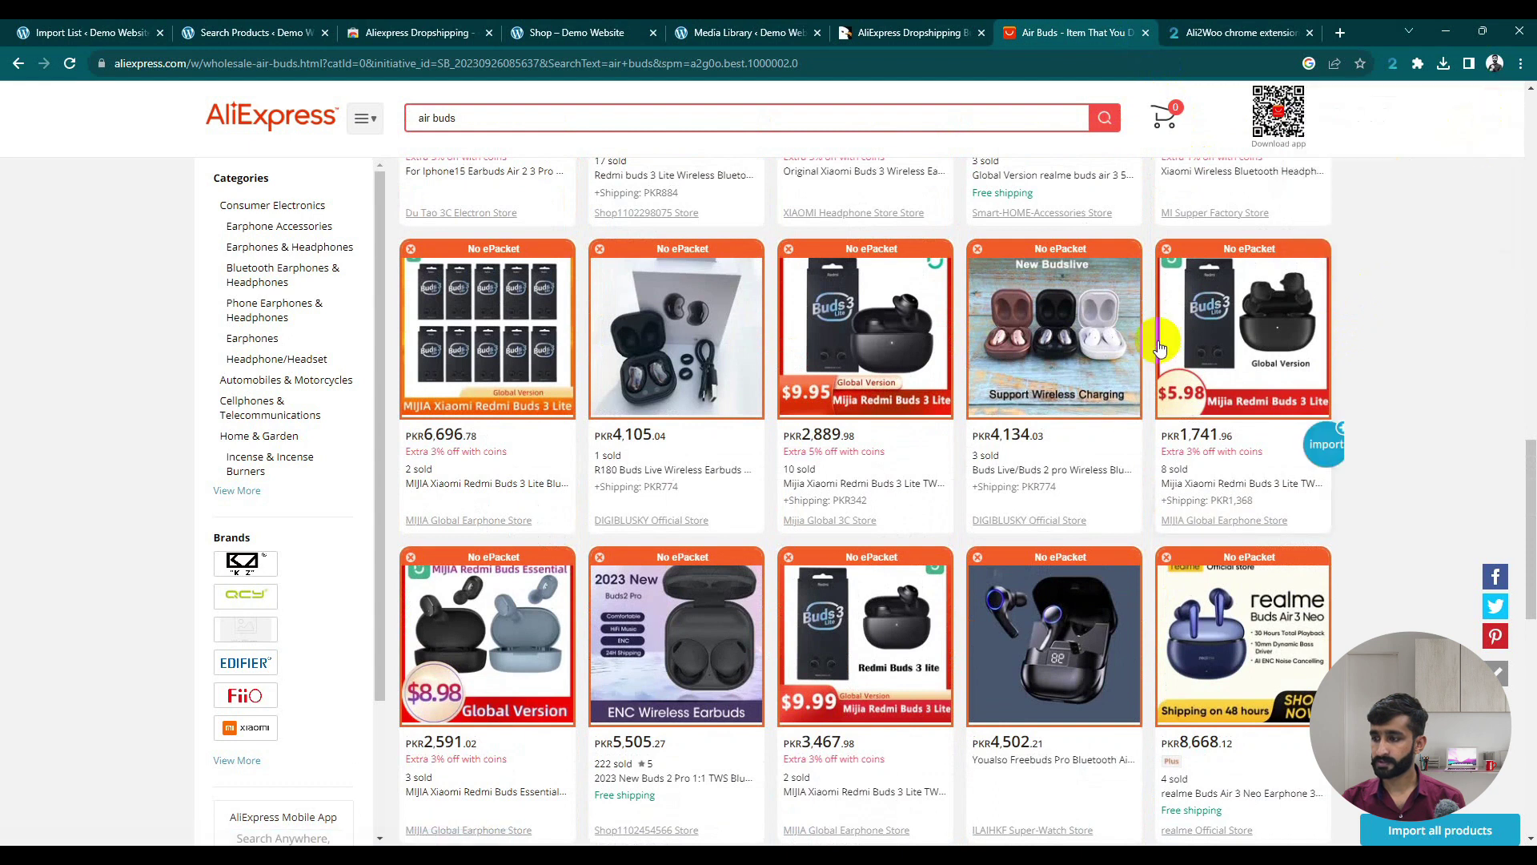
# - Reload the AliExpress air buds results, turn off Show Shipping Info in the extension's options and update the settings
pyautogui.scroll(10, 915, 316)
pyautogui.click(795, 64)
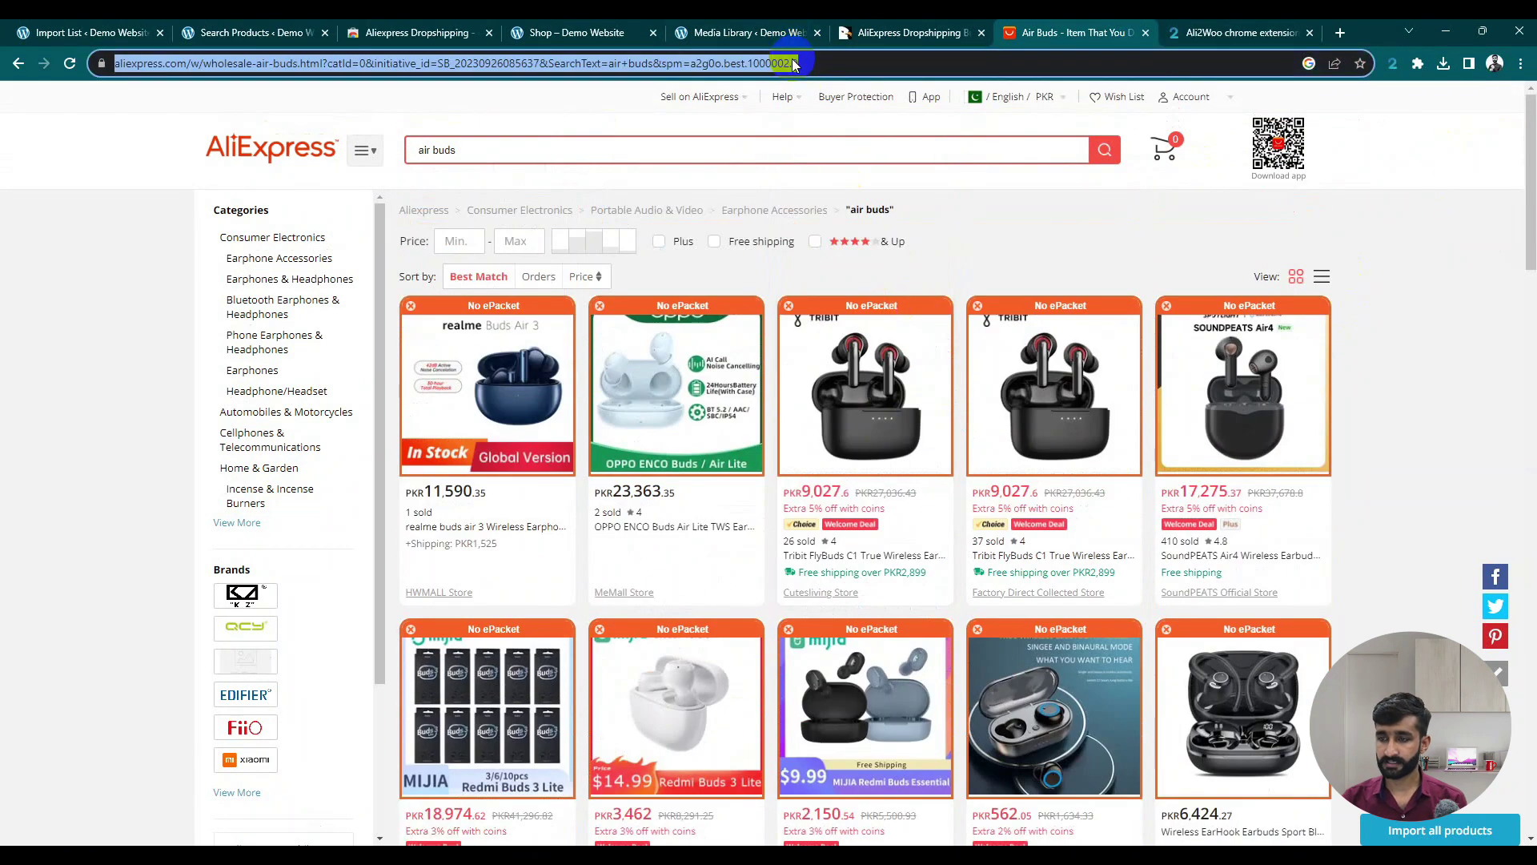
pyautogui.press('Return')
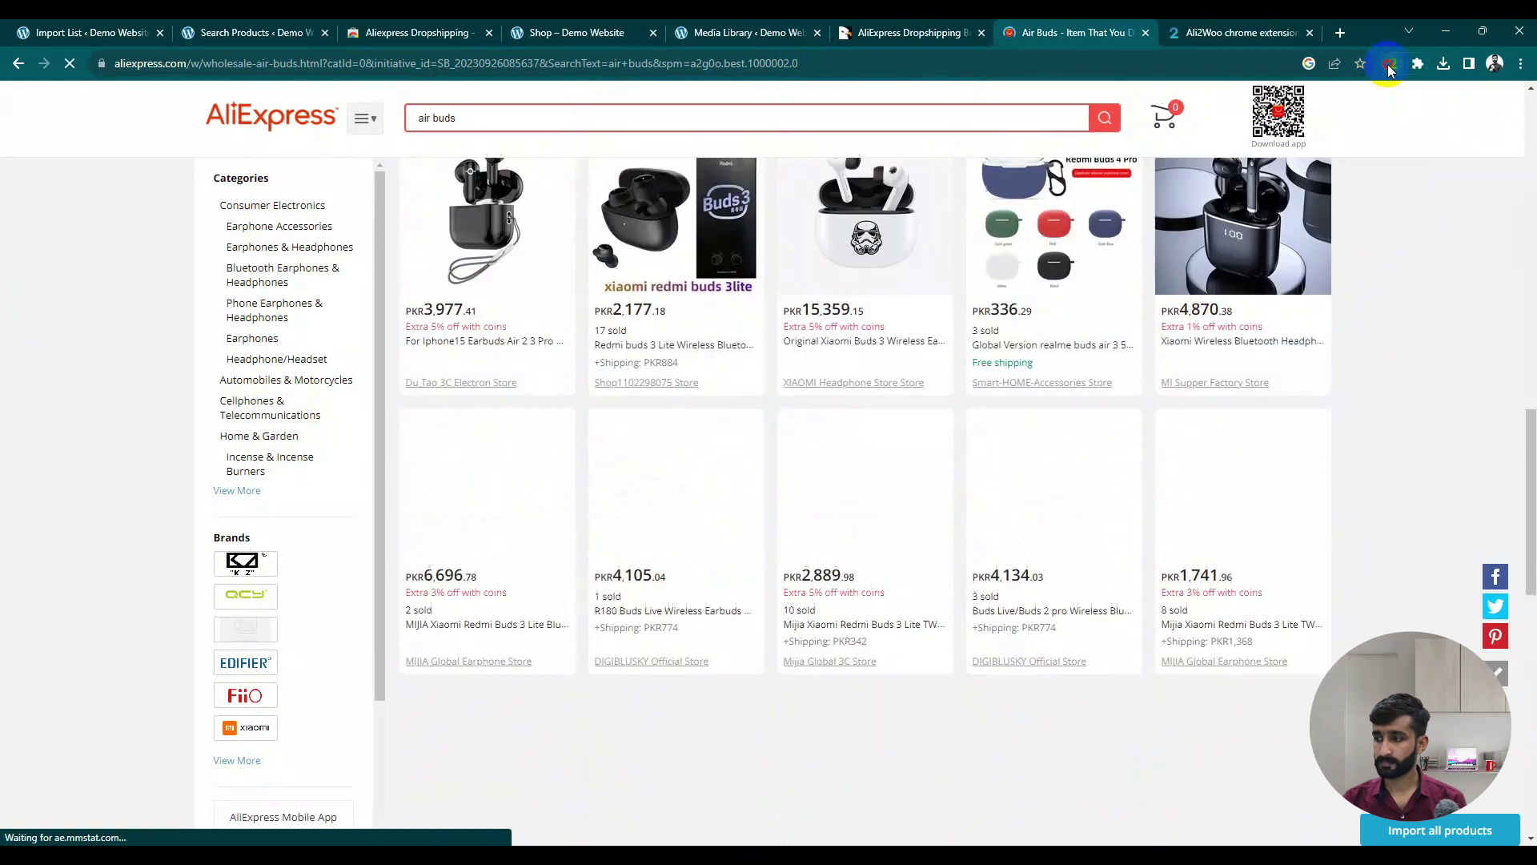
pyautogui.click(1390, 64)
pyautogui.moveTo(1276, 240)
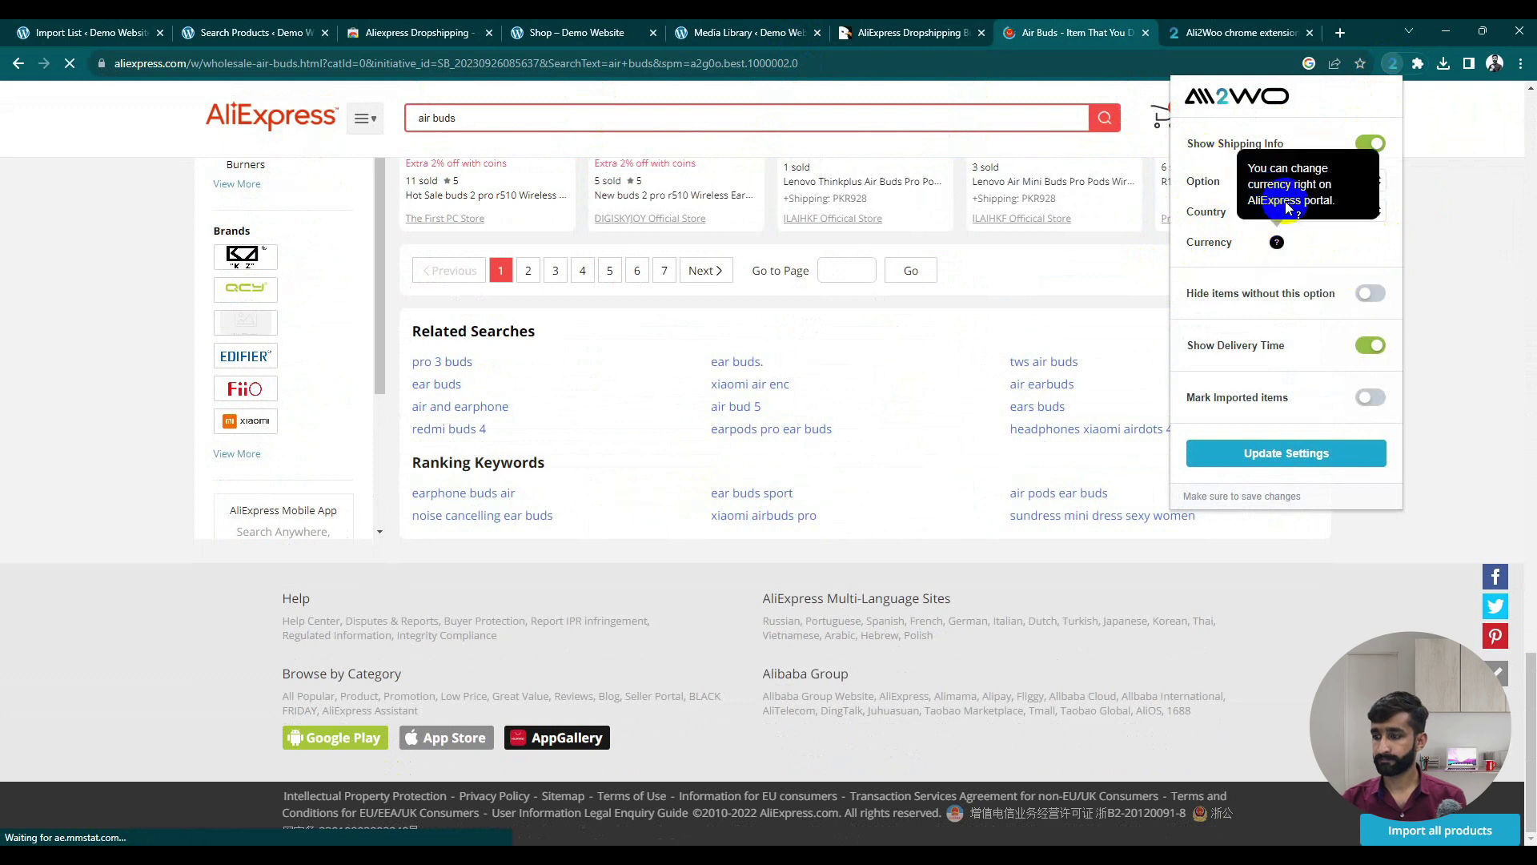
pyautogui.click(1370, 143)
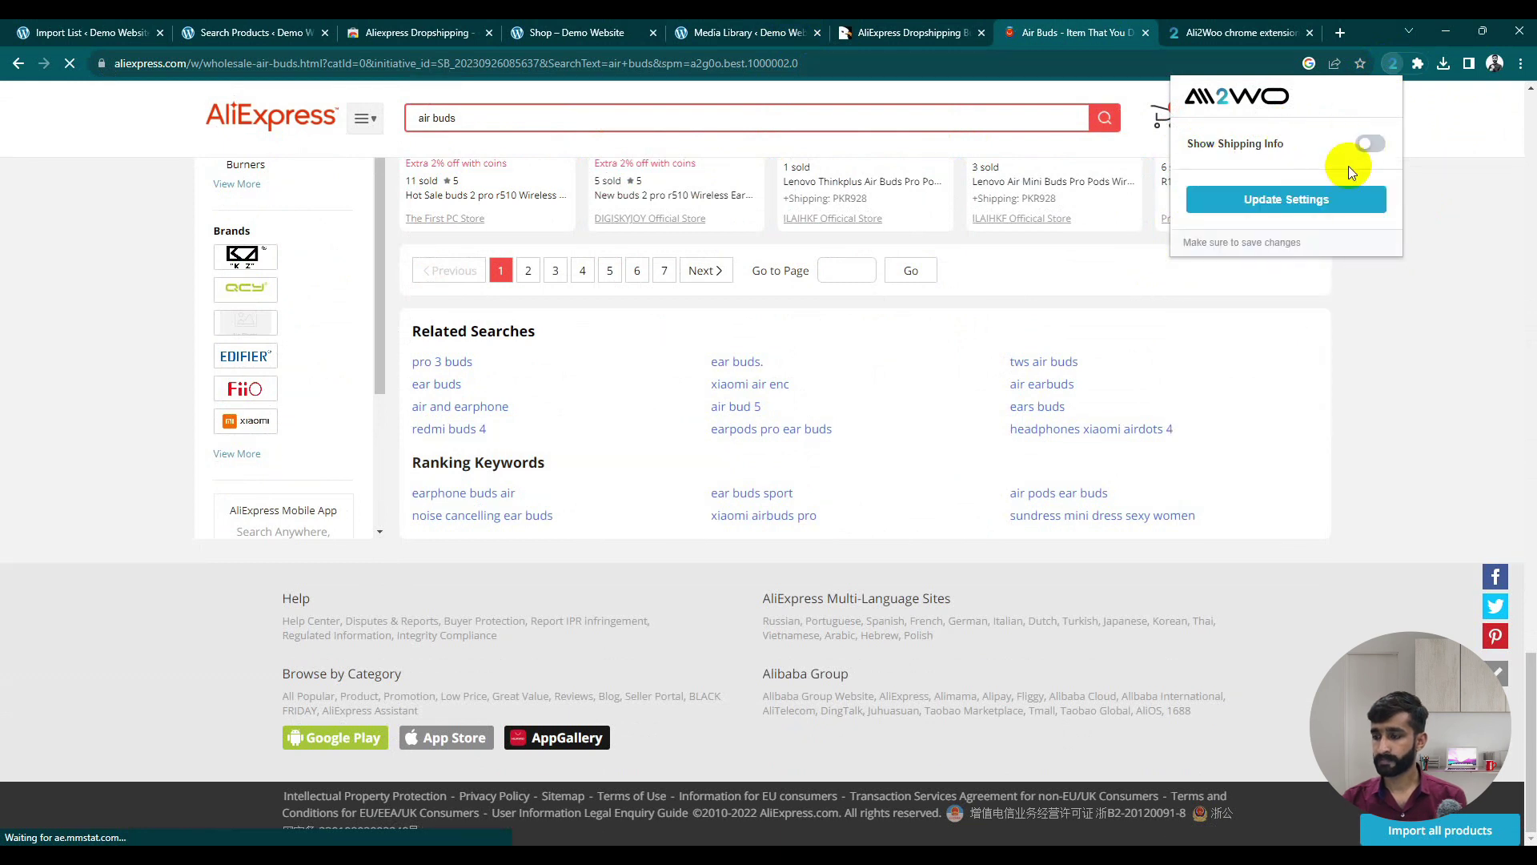
pyautogui.click(1308, 201)
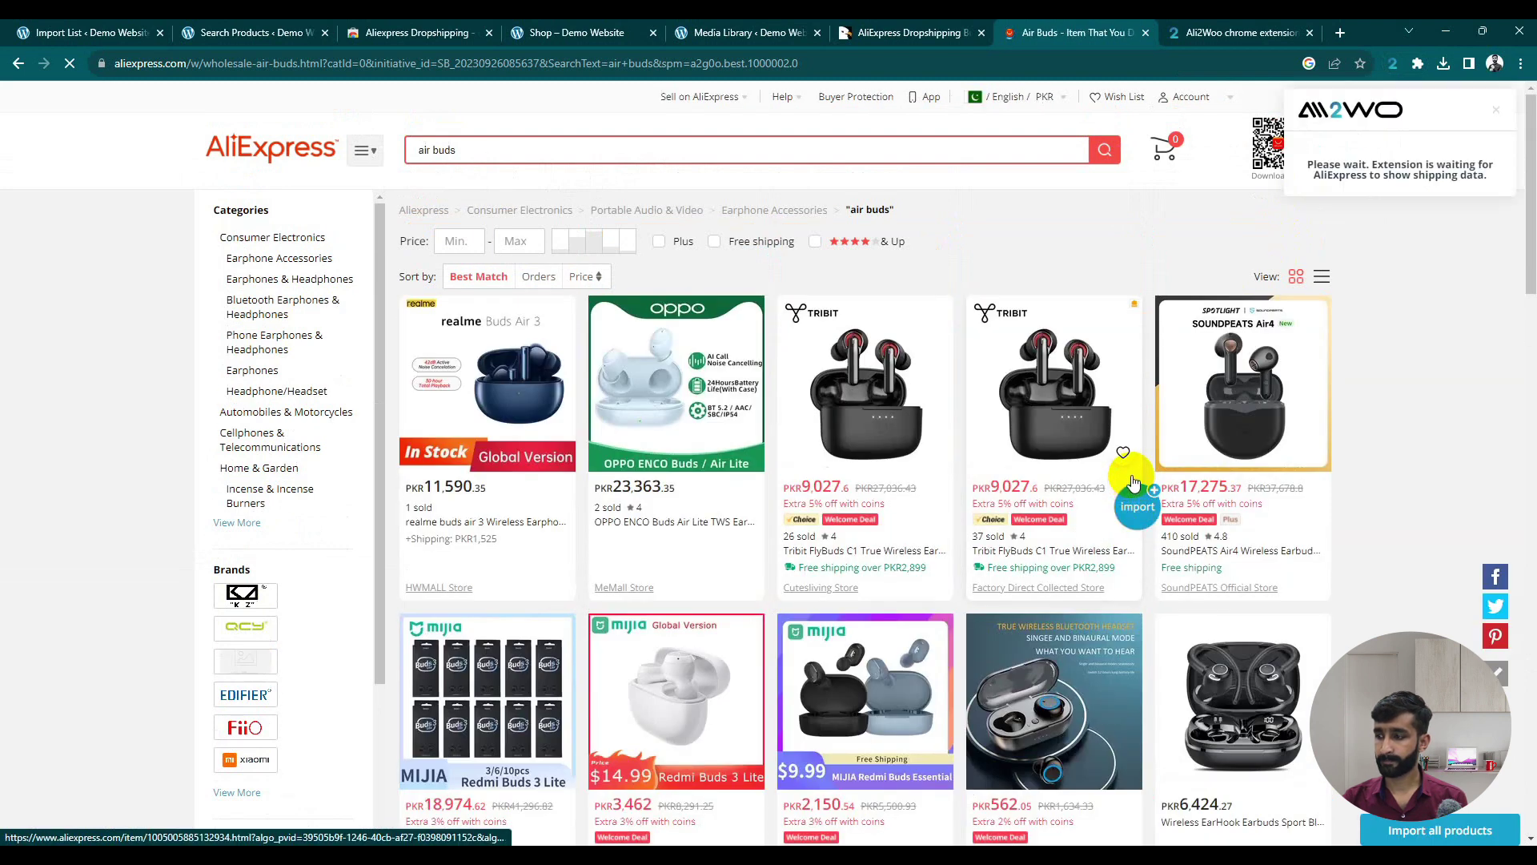
# - Try to import the R180 Buds Live Wireless Earbuds with the extension and open its settings from the import notice
pyautogui.scroll(-15, 1133, 482)
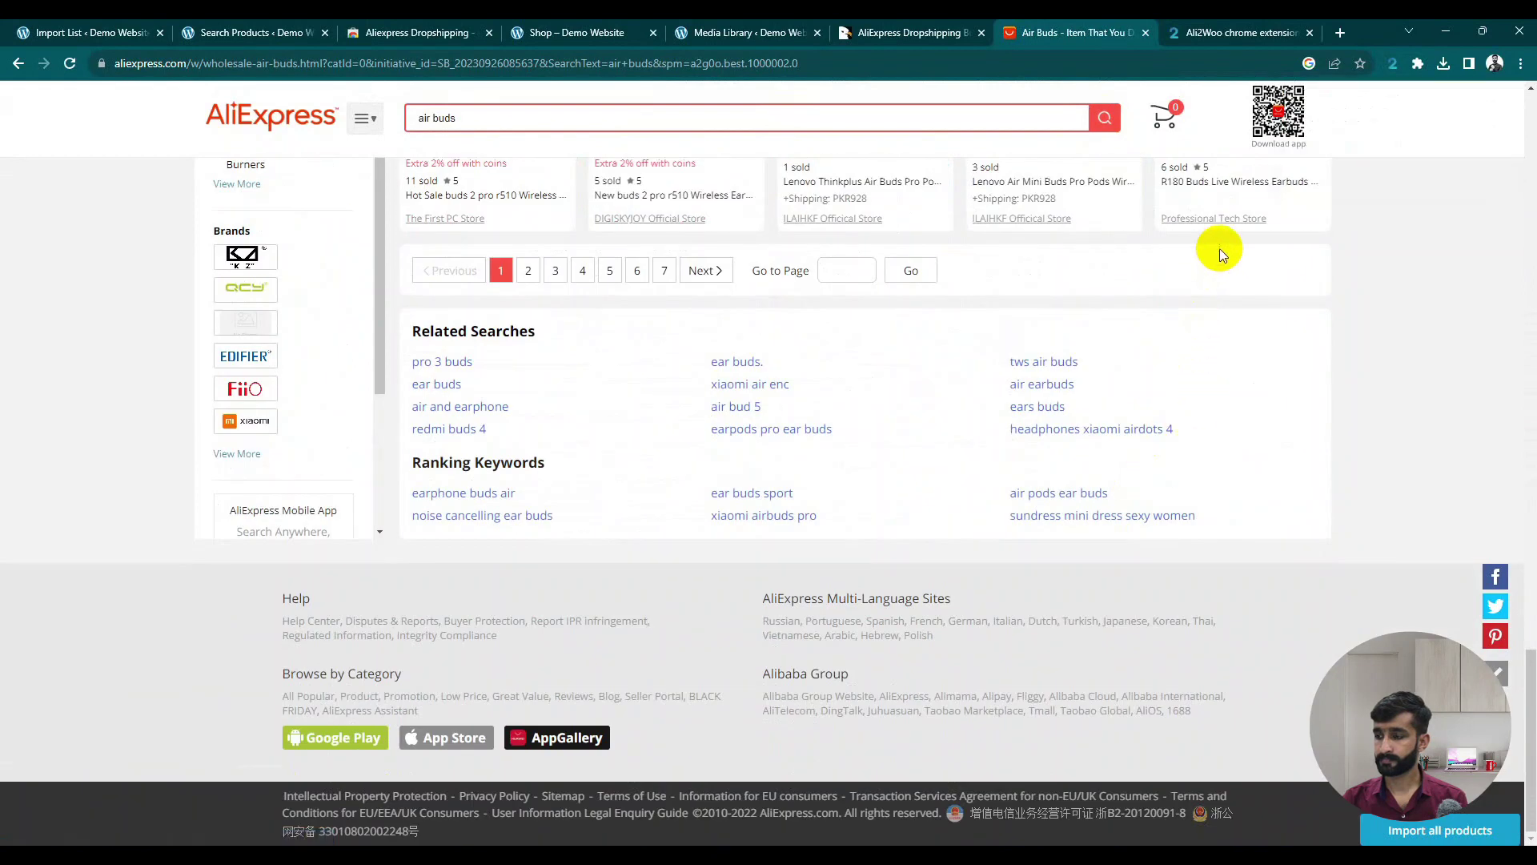
pyautogui.scroll(4, 1445, 440)
pyautogui.click(1321, 471)
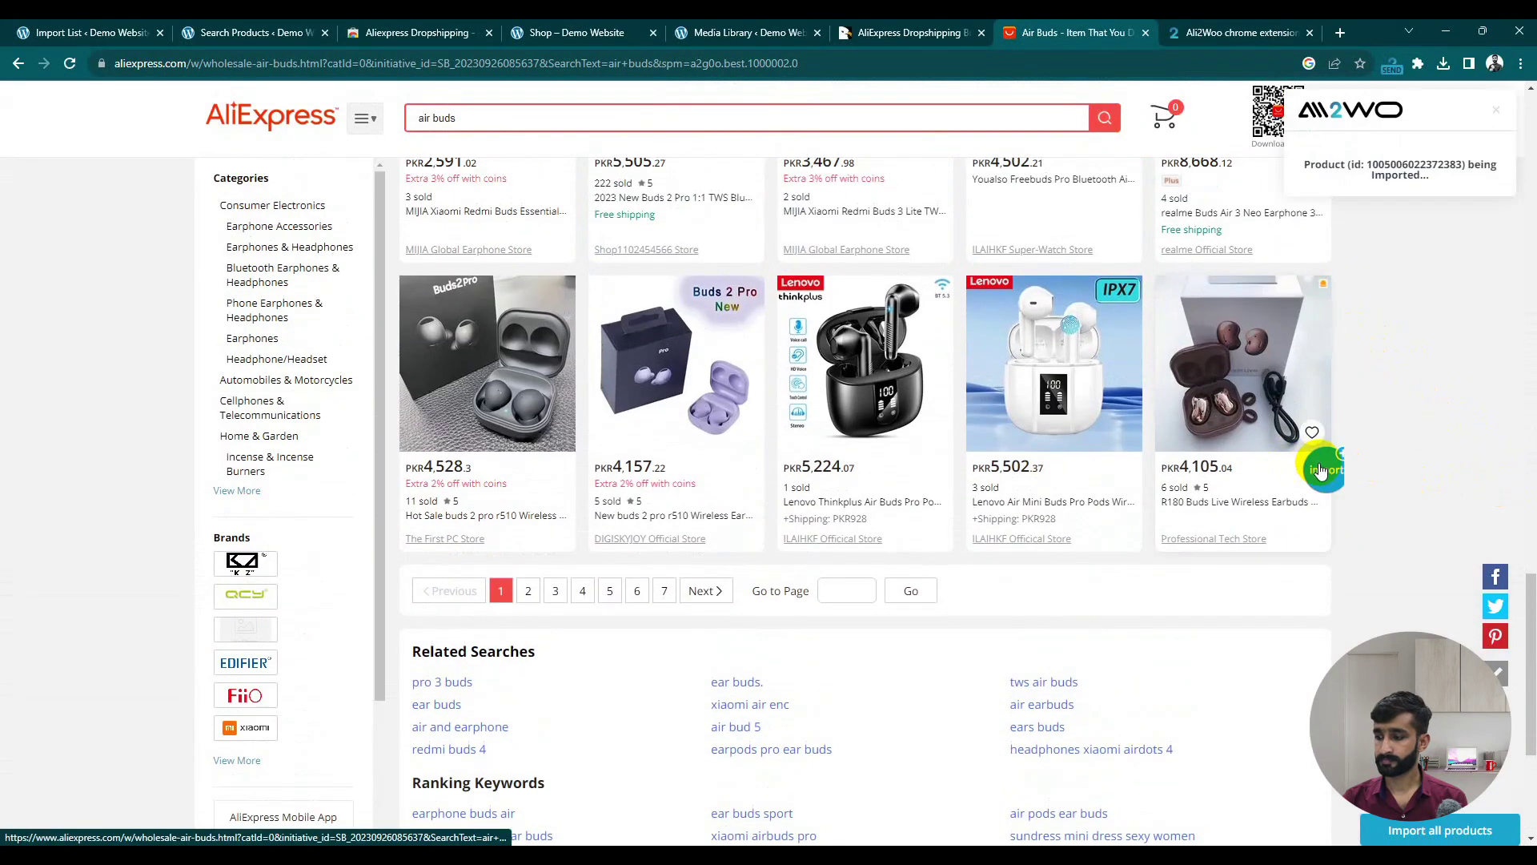
pyautogui.click(1421, 233)
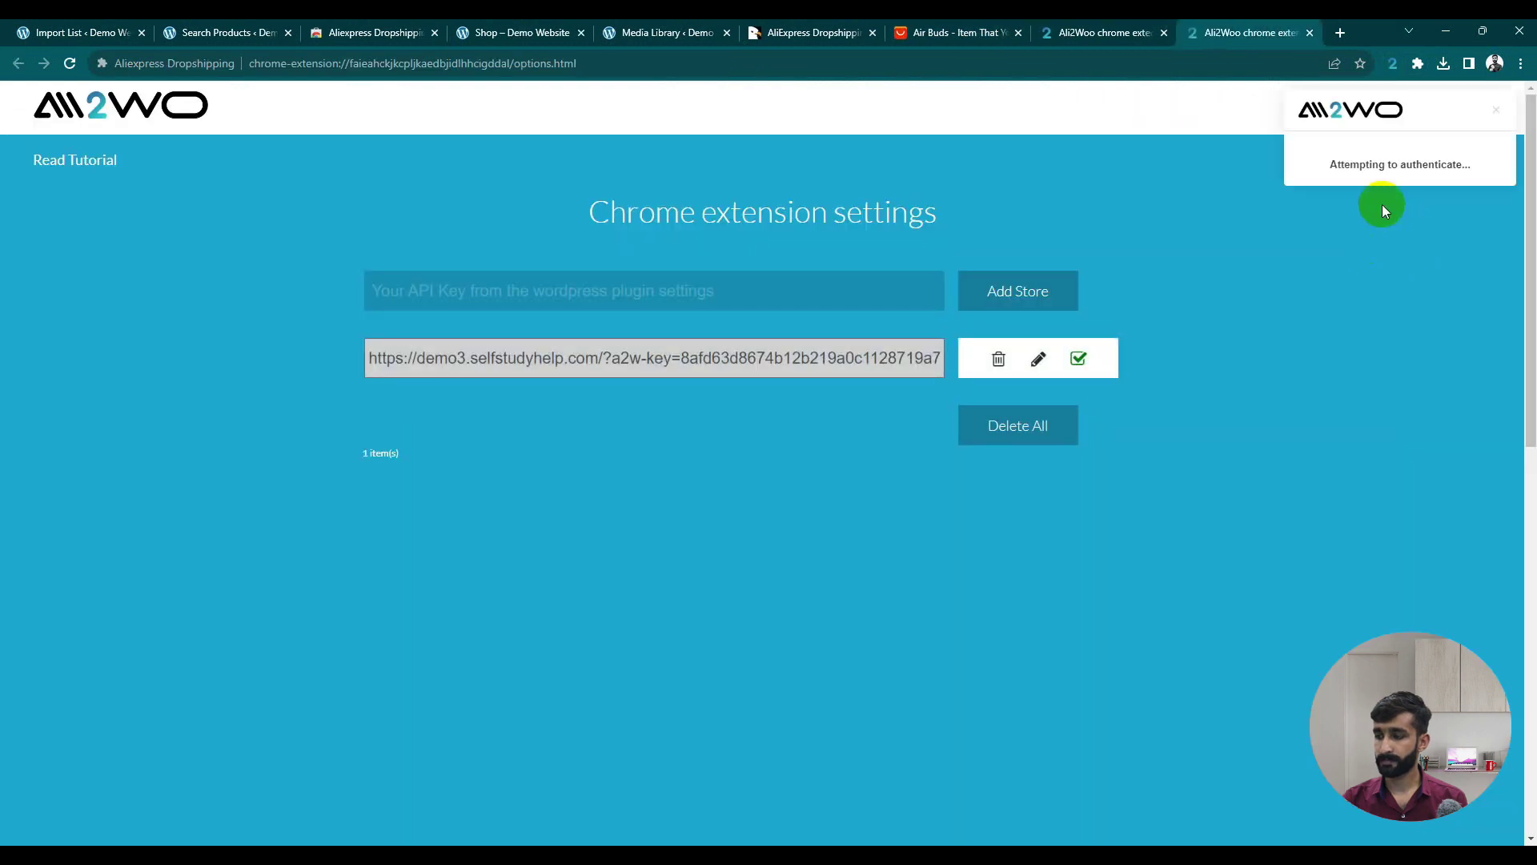
# - Check the authentication notice and the stored store entry on the extension's settings page
pyautogui.tripleClick(1398, 165)
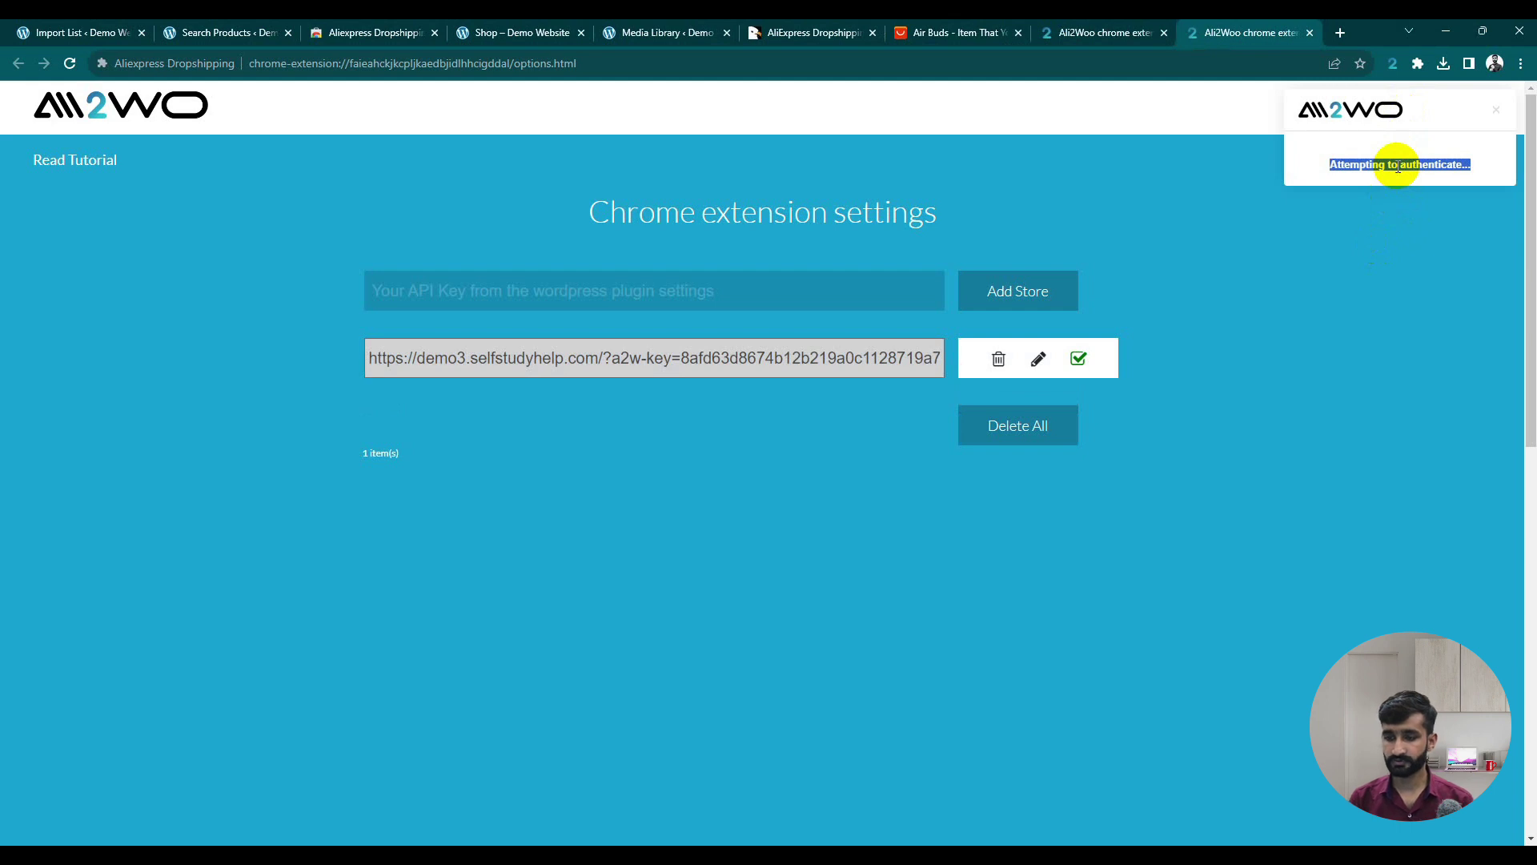
pyautogui.tripleClick(833, 354)
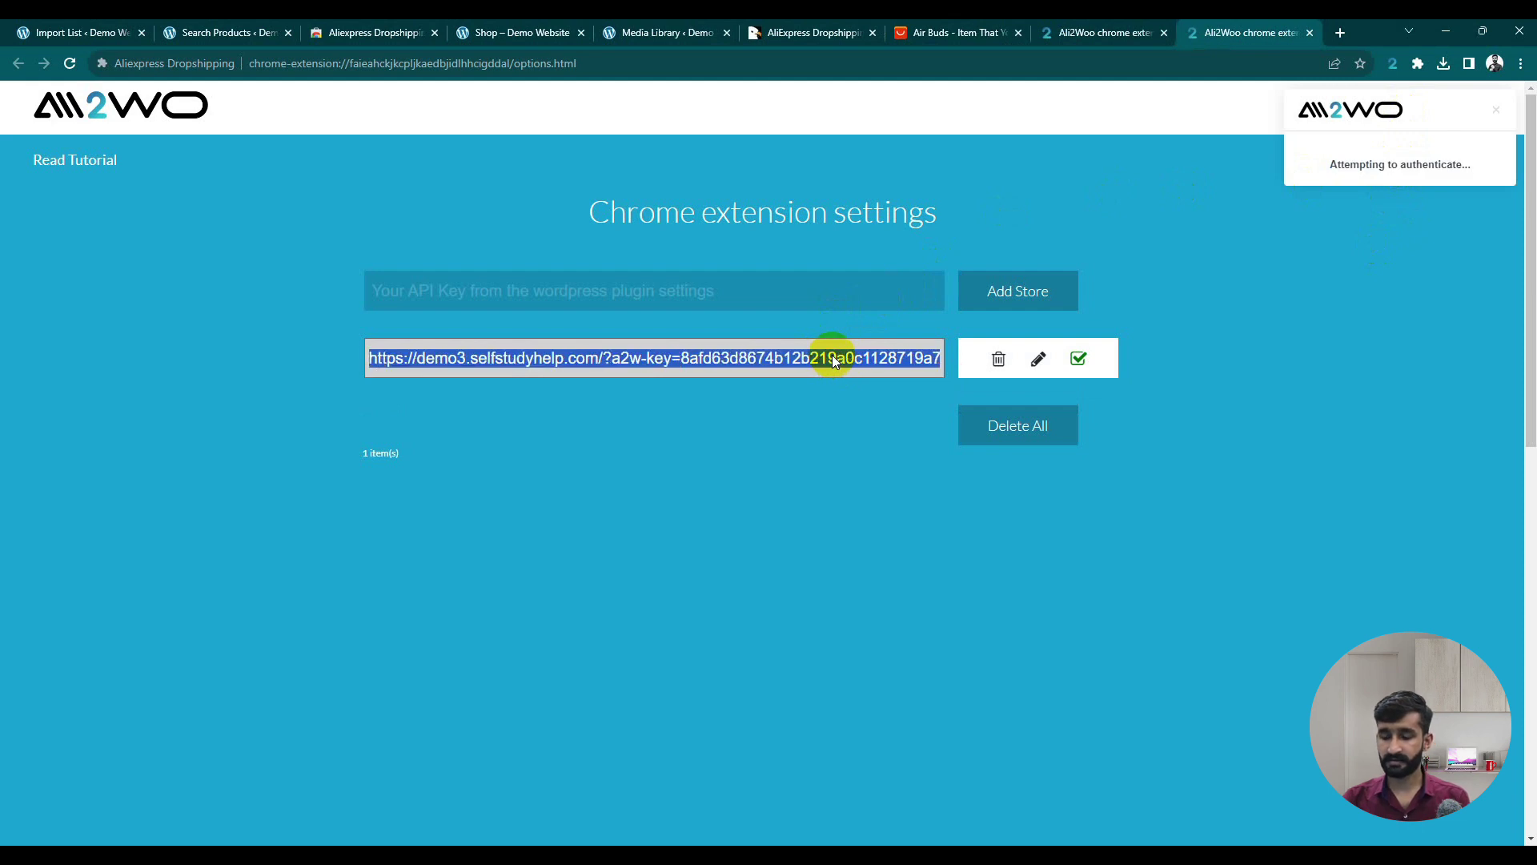
pyautogui.doubleClick(836, 359)
pyautogui.click(1144, 32)
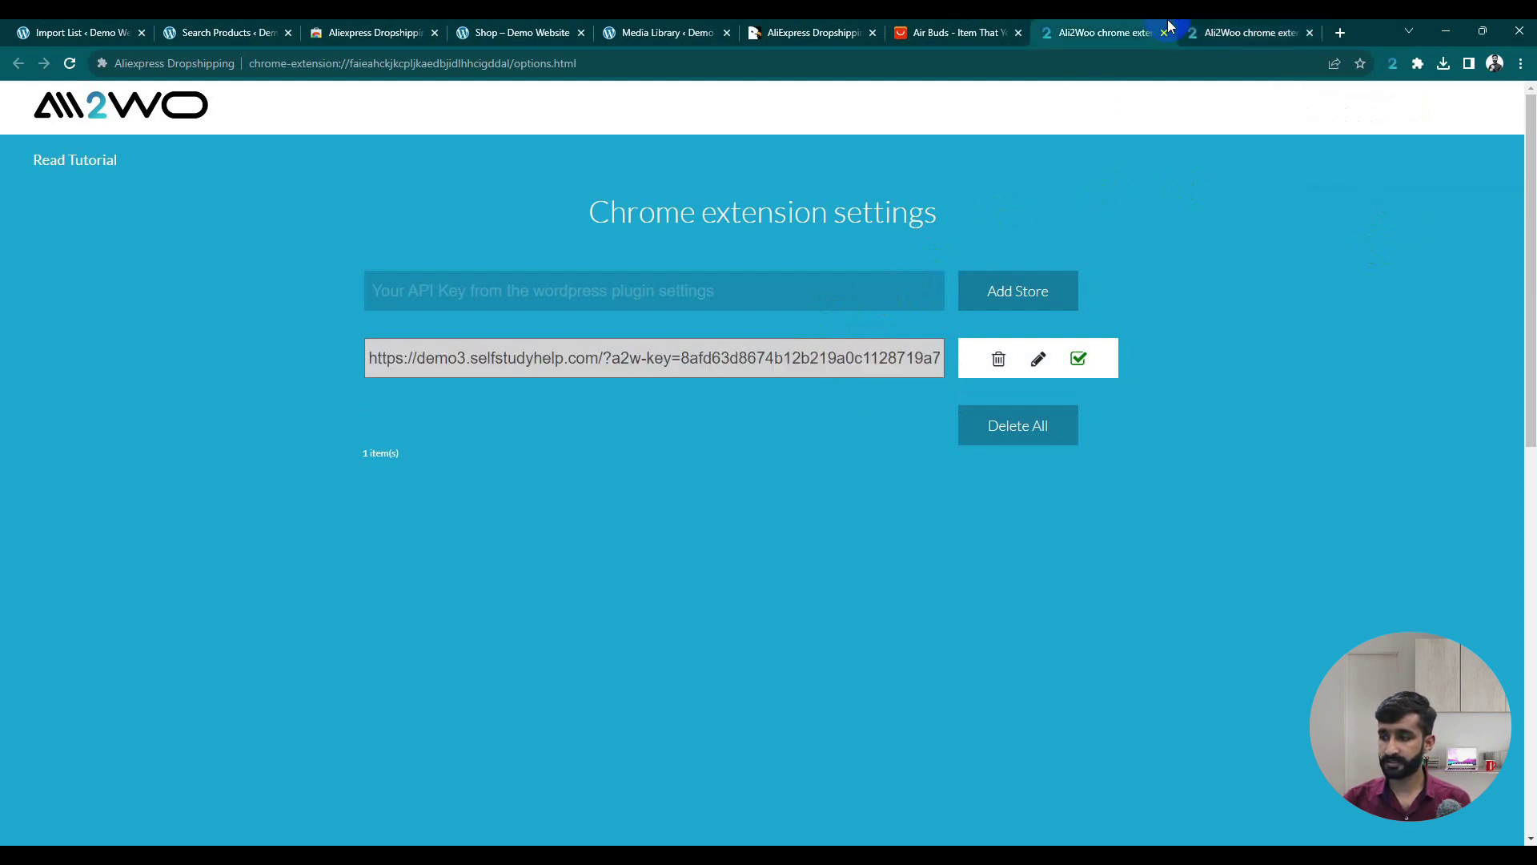
# - Go to AliNext's product search in the WordPress dashboard and search all categories for air buds
pyautogui.click(220, 32)
pyautogui.click(80, 32)
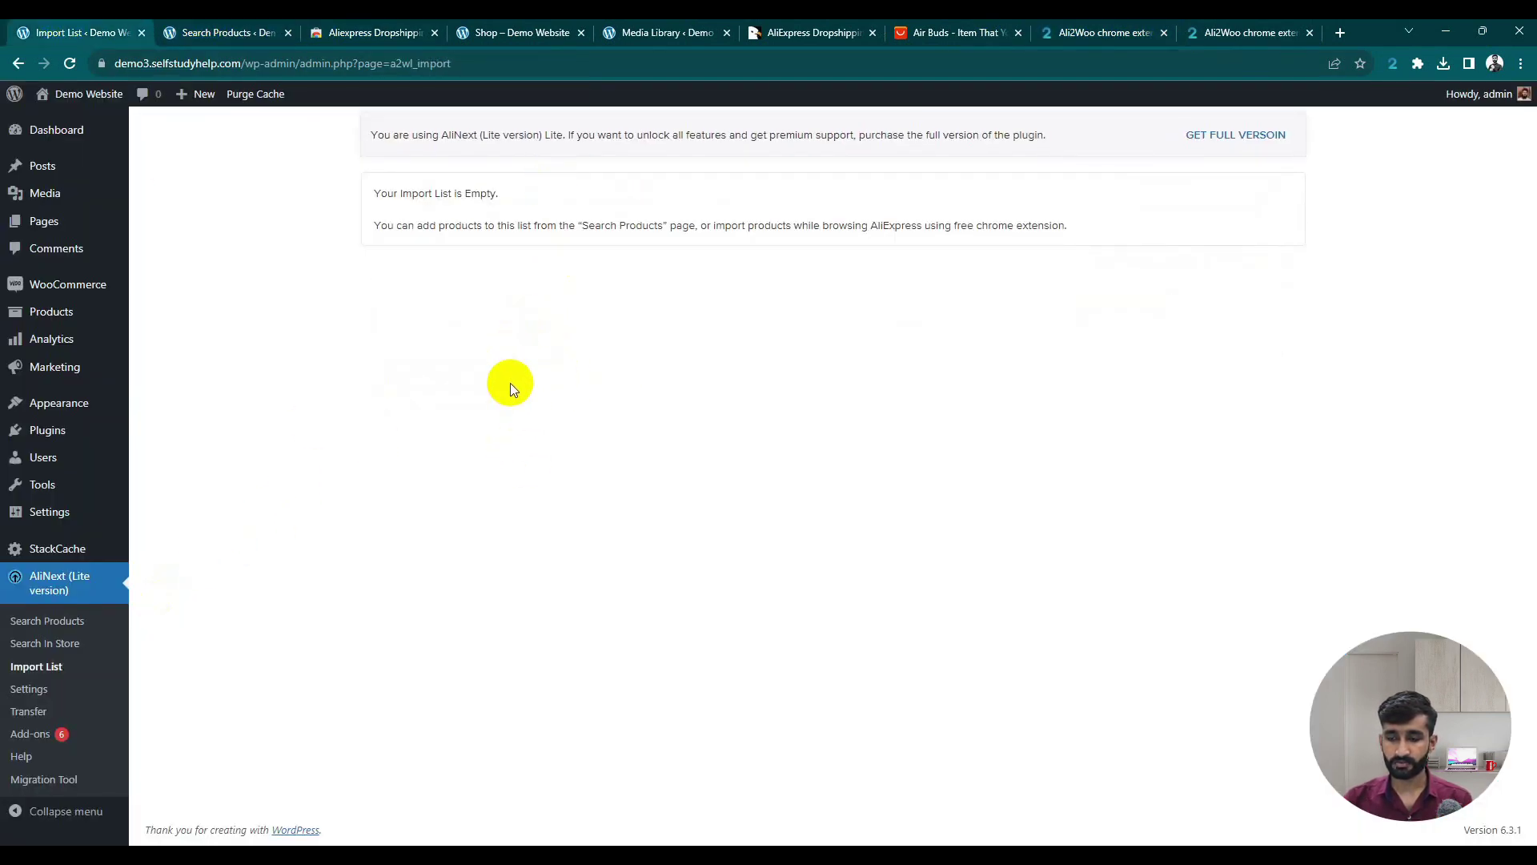
pyautogui.click(78, 626)
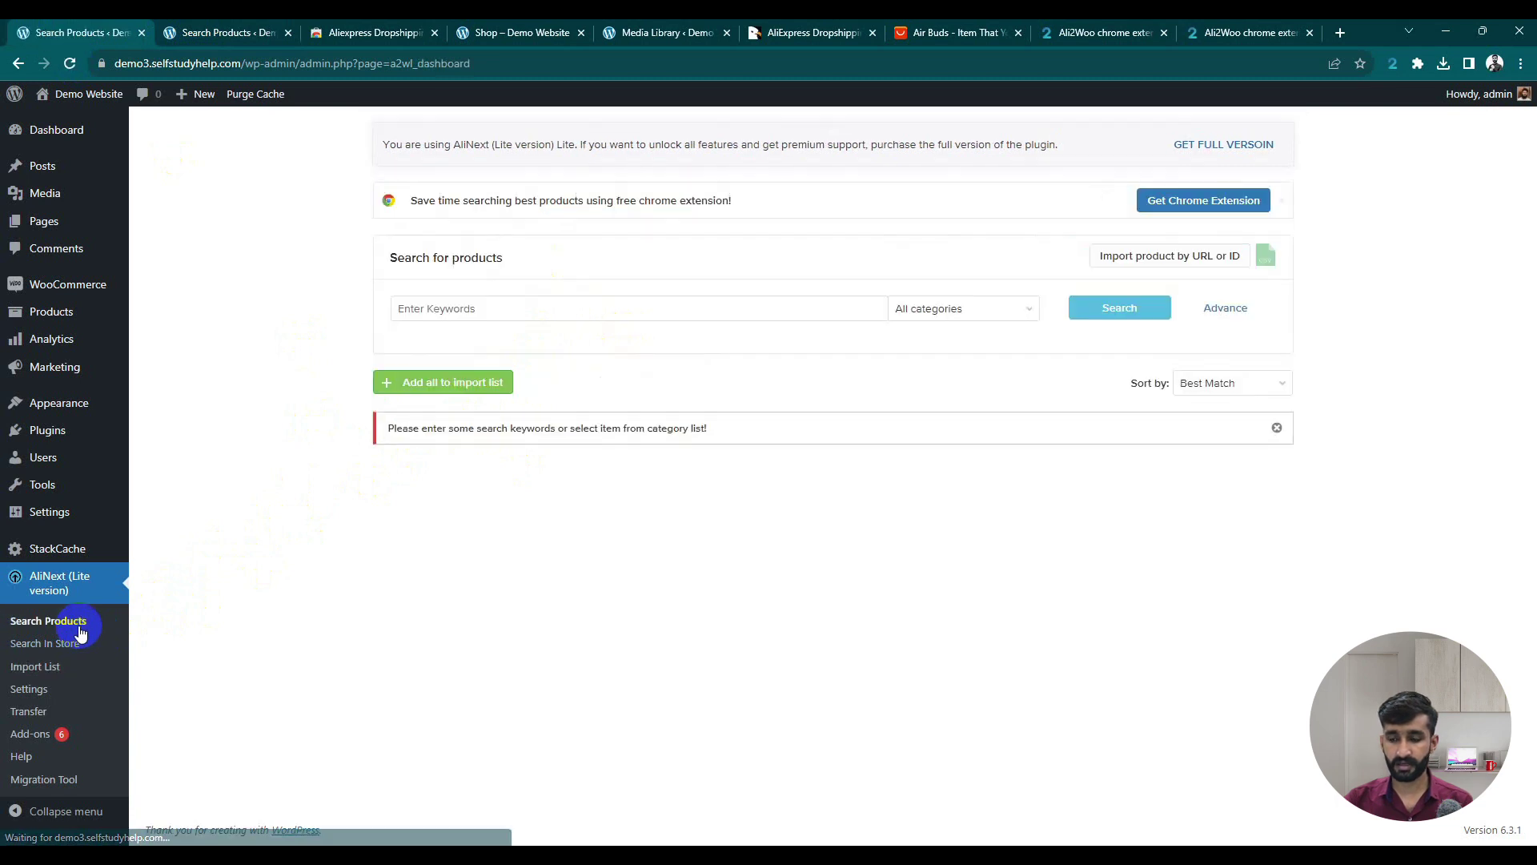
pyautogui.click(628, 306)
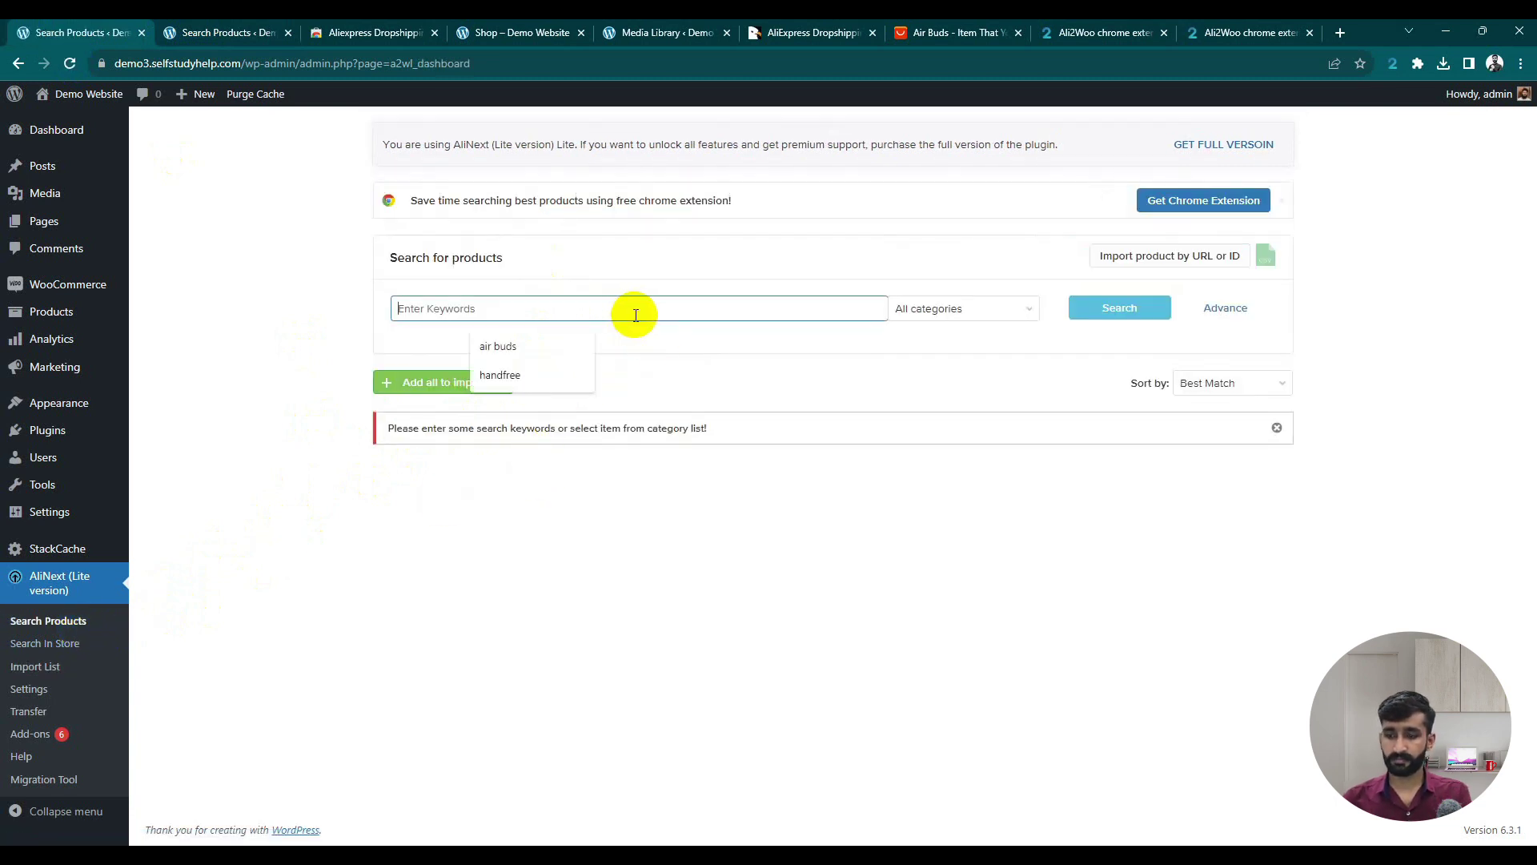
pyautogui.click(588, 347)
pyautogui.click(1125, 307)
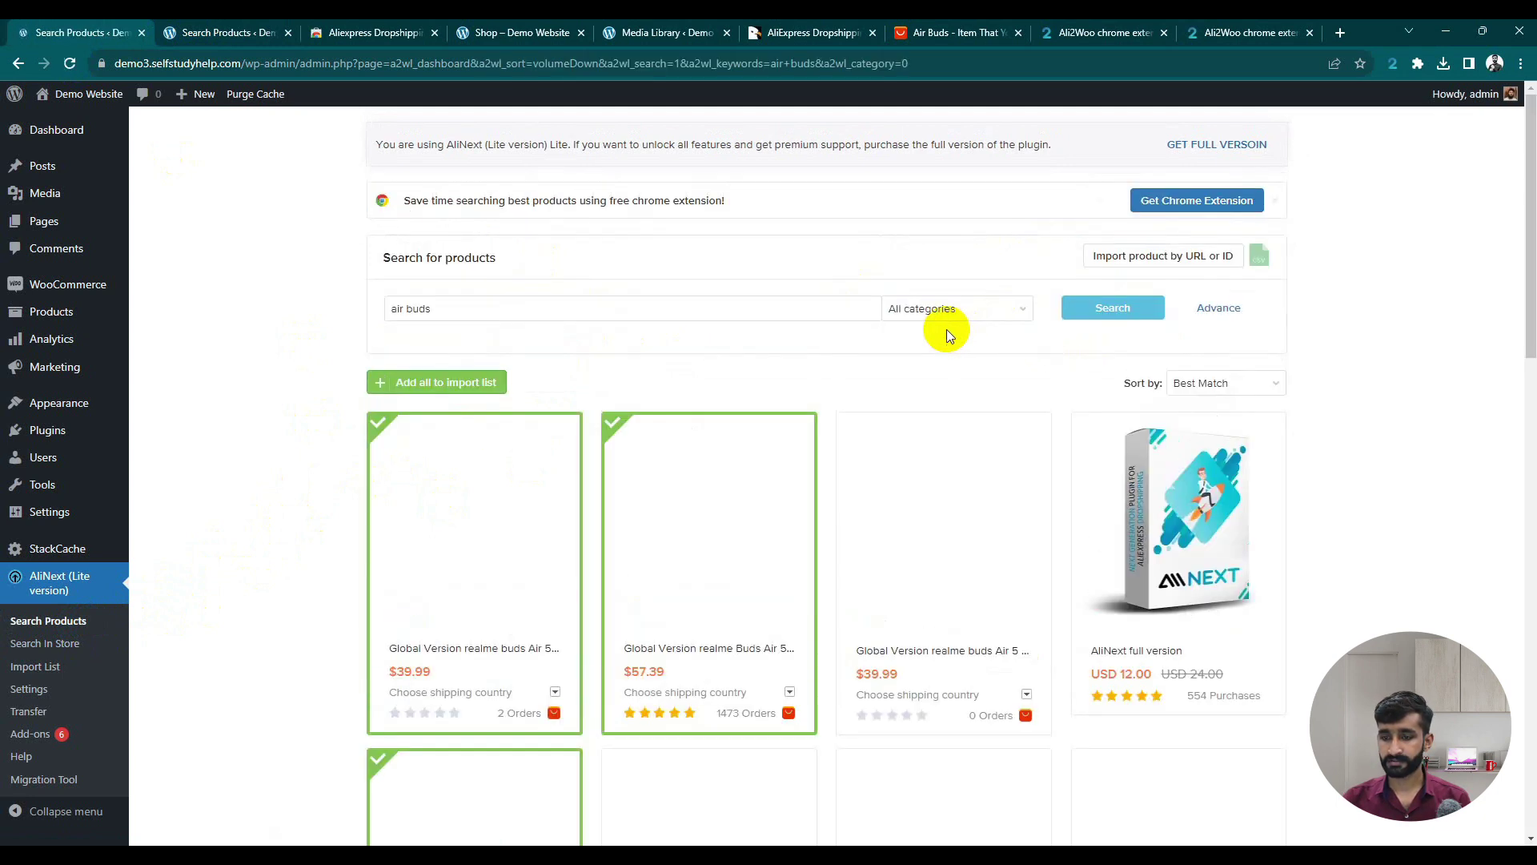
# - Search the AliNext products for men dress and add the British Style Suede Men Blazers product to the import list
pyautogui.tripleClick(660, 311)
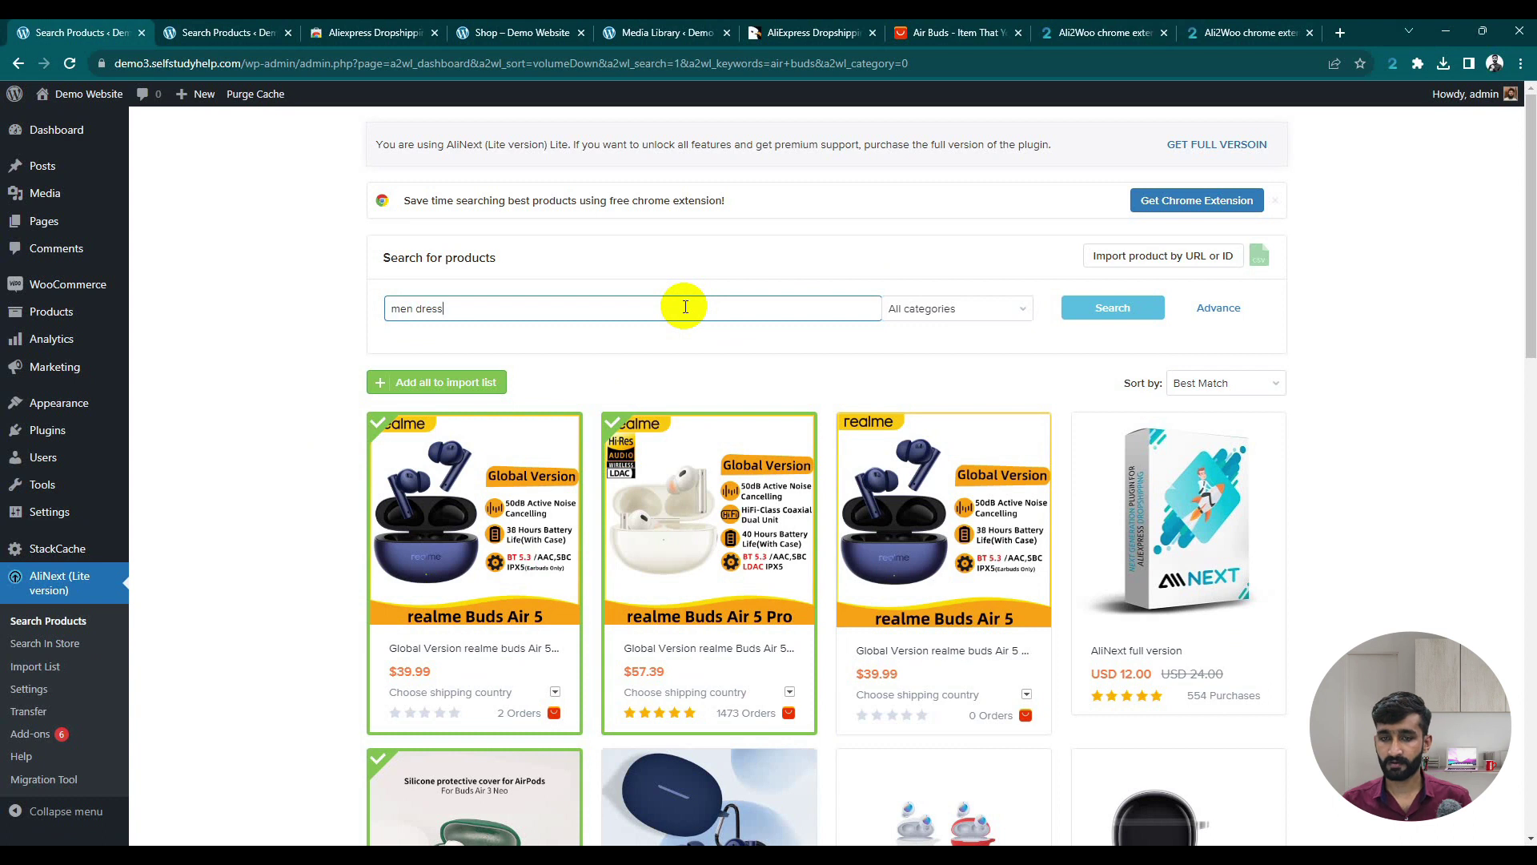
pyautogui.click(1117, 311)
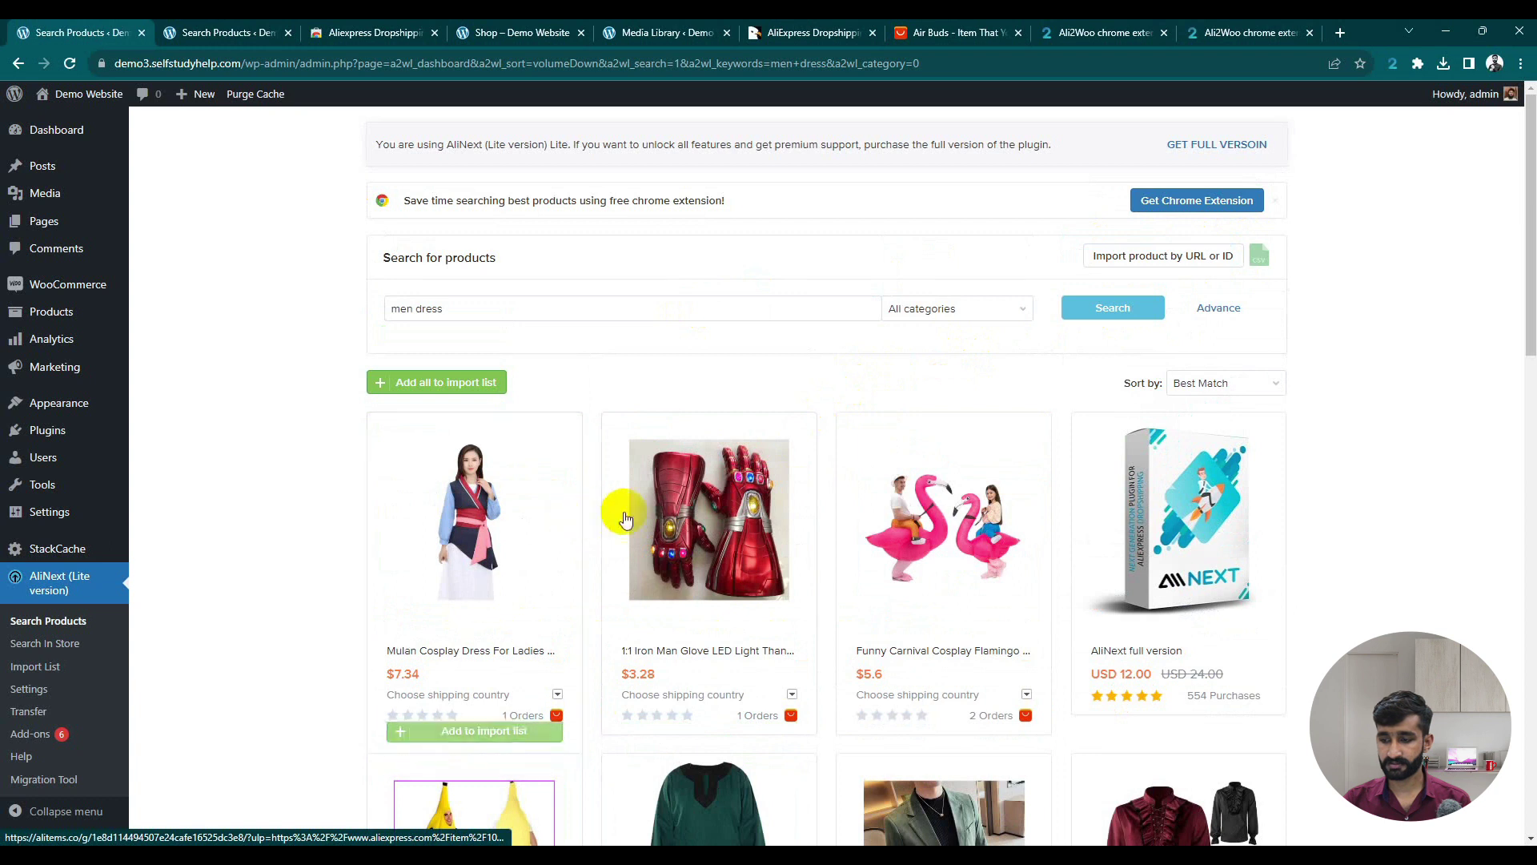
pyautogui.scroll(-4, 640, 560)
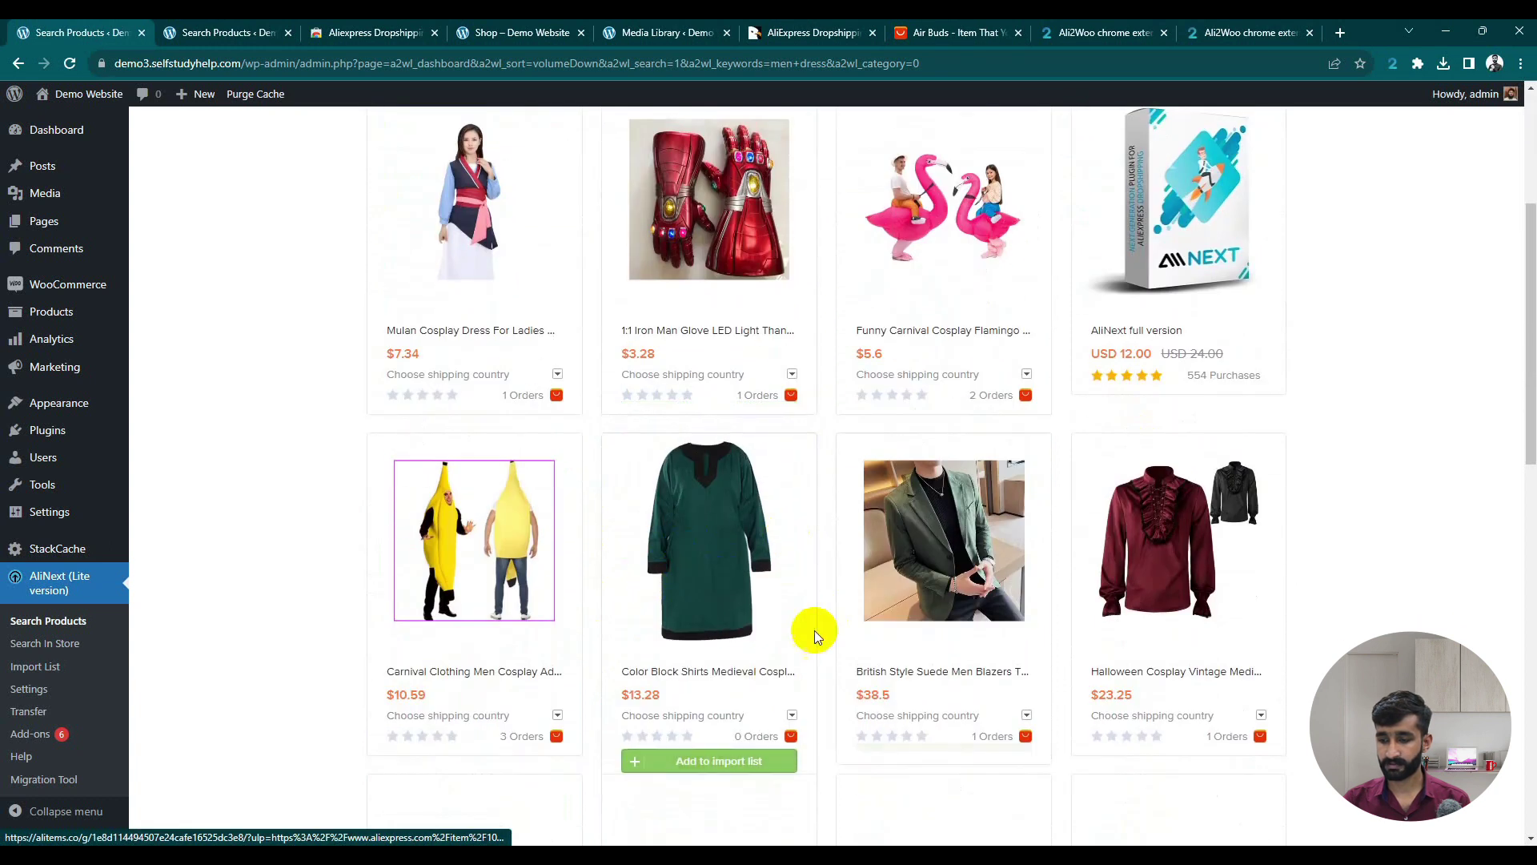
pyautogui.click(949, 770)
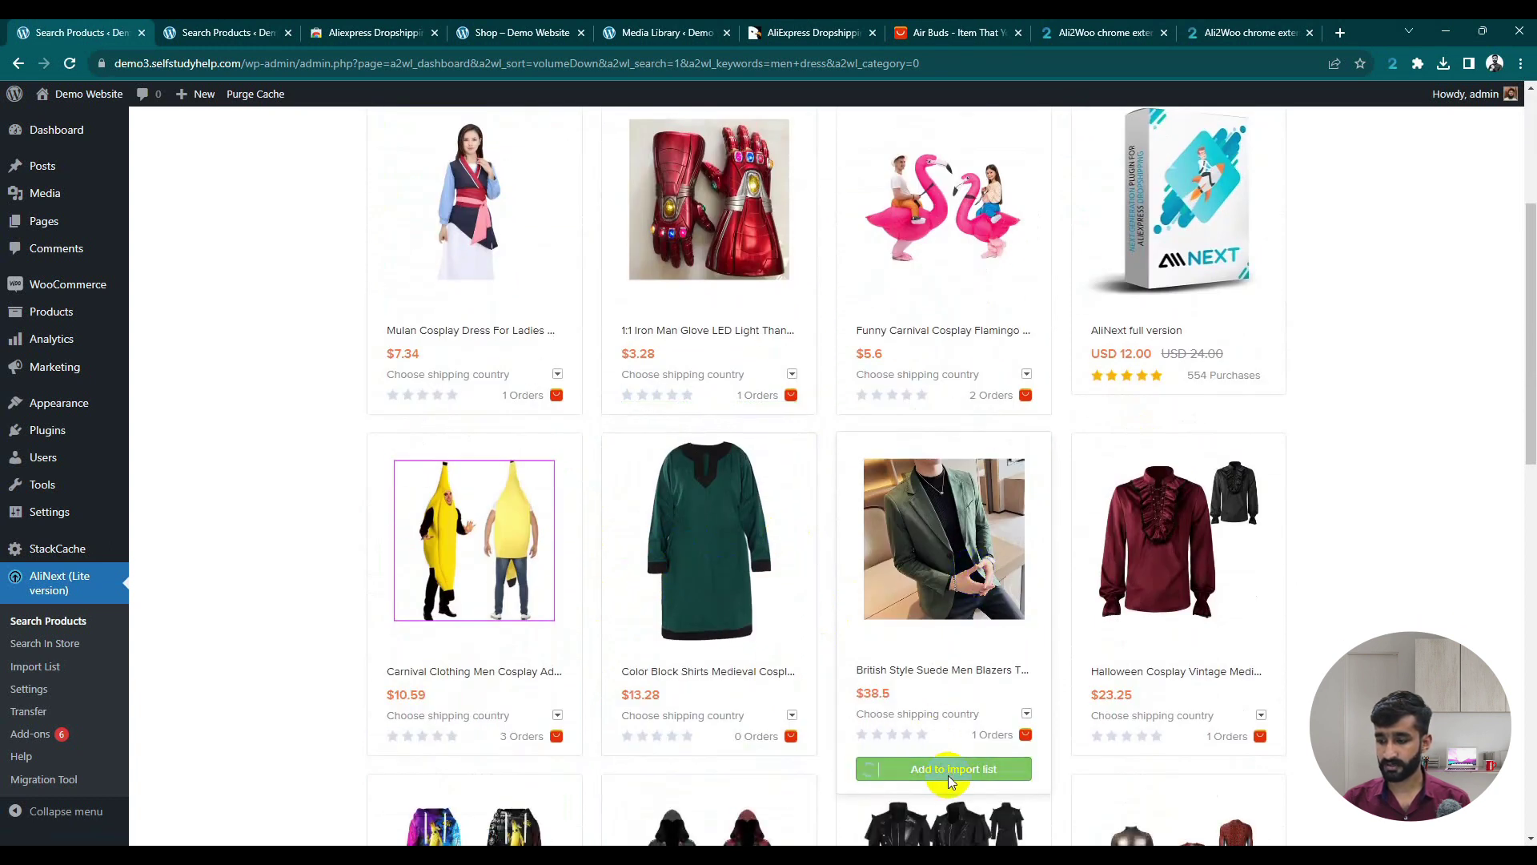
# - Check the import list and search the AliNext products for men dress again
pyautogui.click(47, 671)
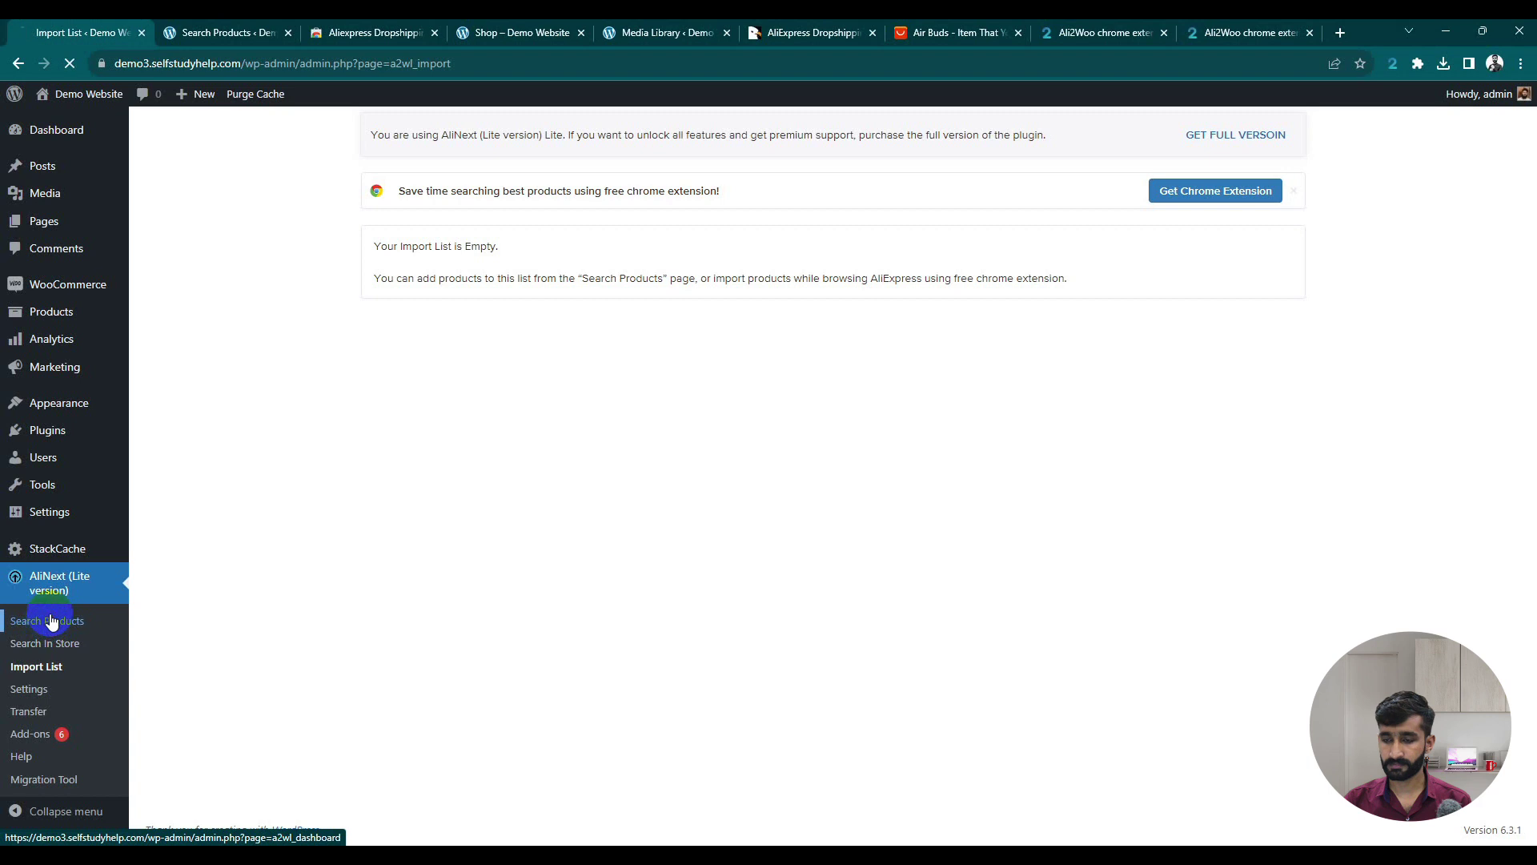
pyautogui.click(679, 310)
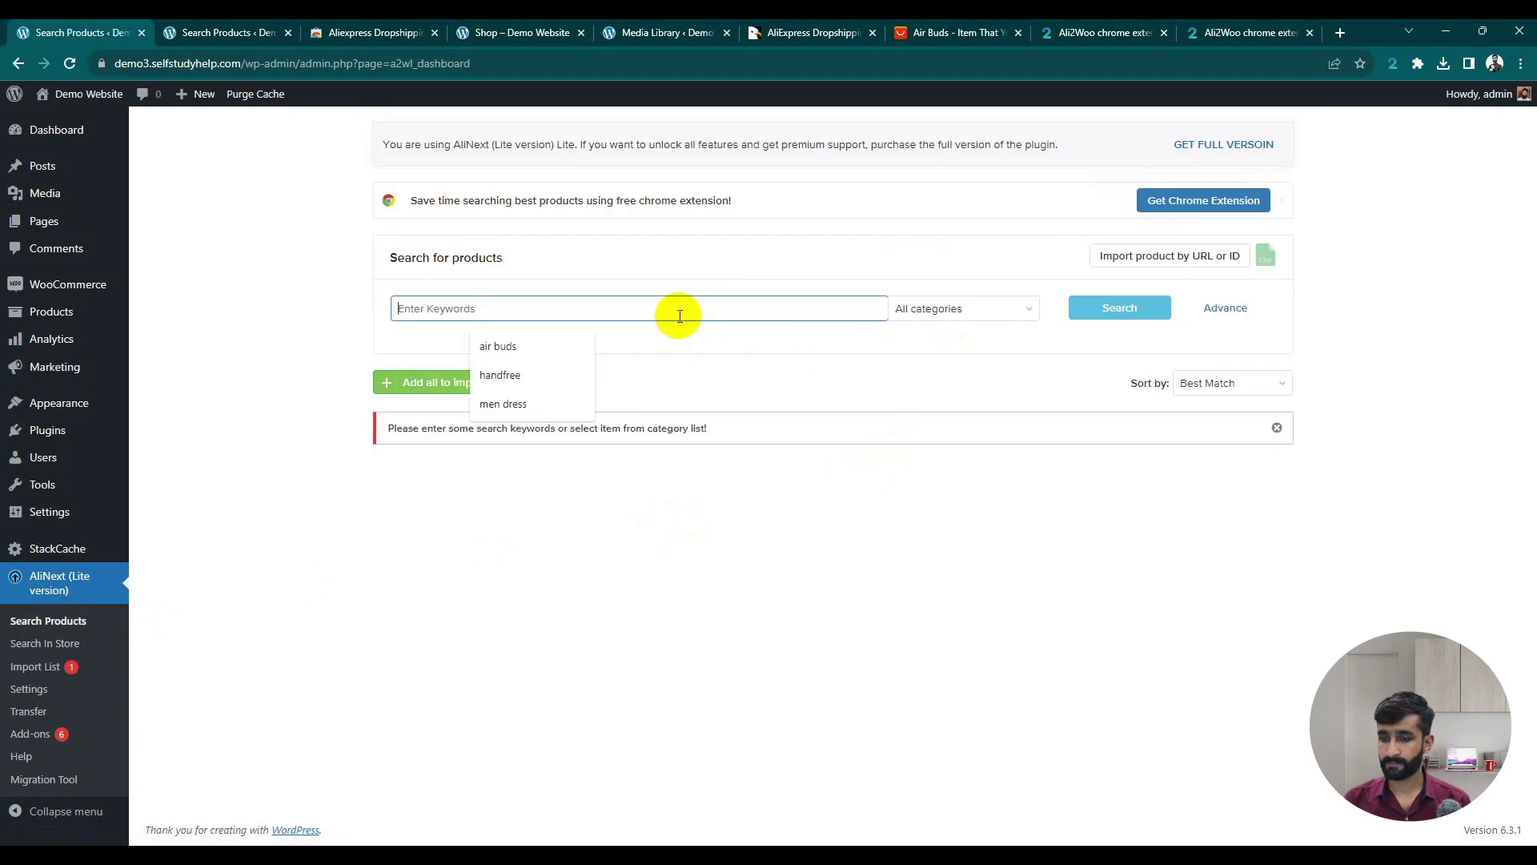
pyautogui.click(727, 311)
pyautogui.click(560, 403)
pyautogui.click(1118, 311)
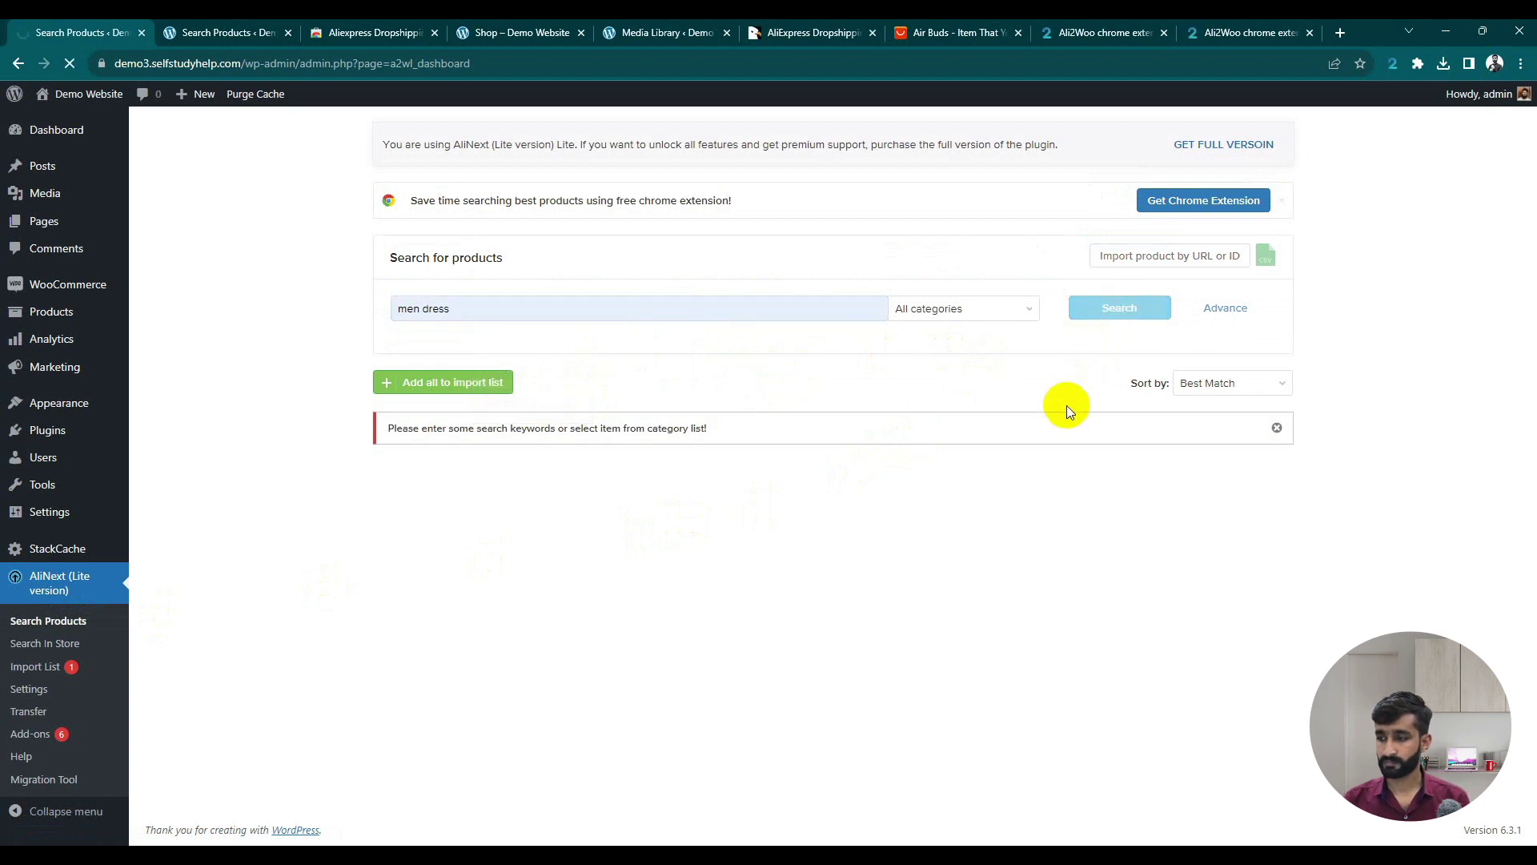
# - Open the dialog for importing a product by URL or ID and focus its product entry
pyautogui.moveTo(859, 504)
pyautogui.click(1118, 258)
pyautogui.click(603, 430)
pyautogui.click(621, 496)
pyautogui.click(634, 426)
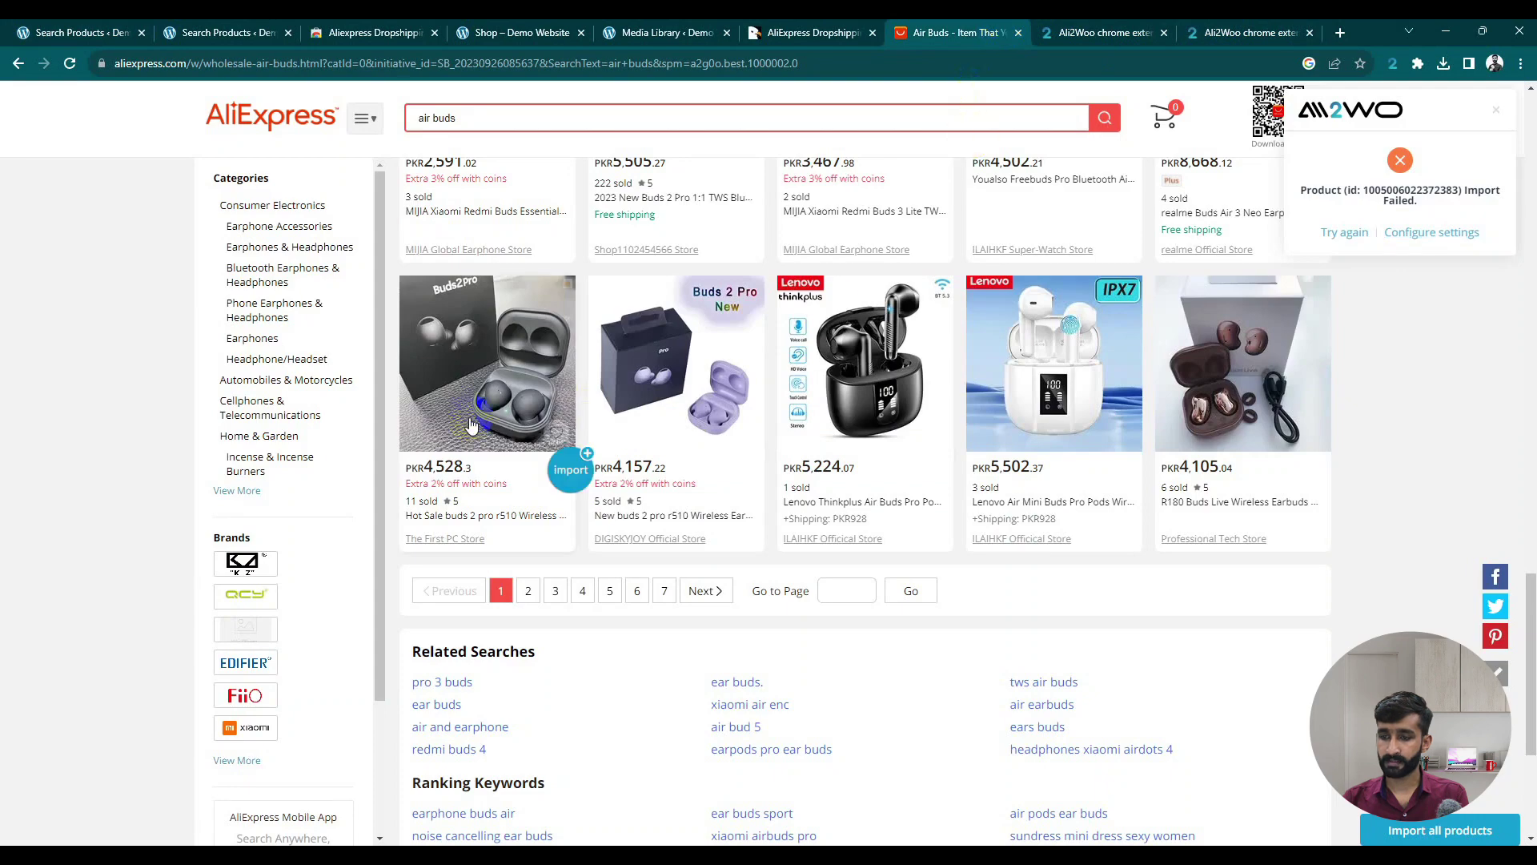
# - Open the Youalso Freebuds Pro Bluetooth Airbuds product page from the AliExpress results and copy its URL
pyautogui.scroll(5, 566, 368)
pyautogui.click(1035, 432)
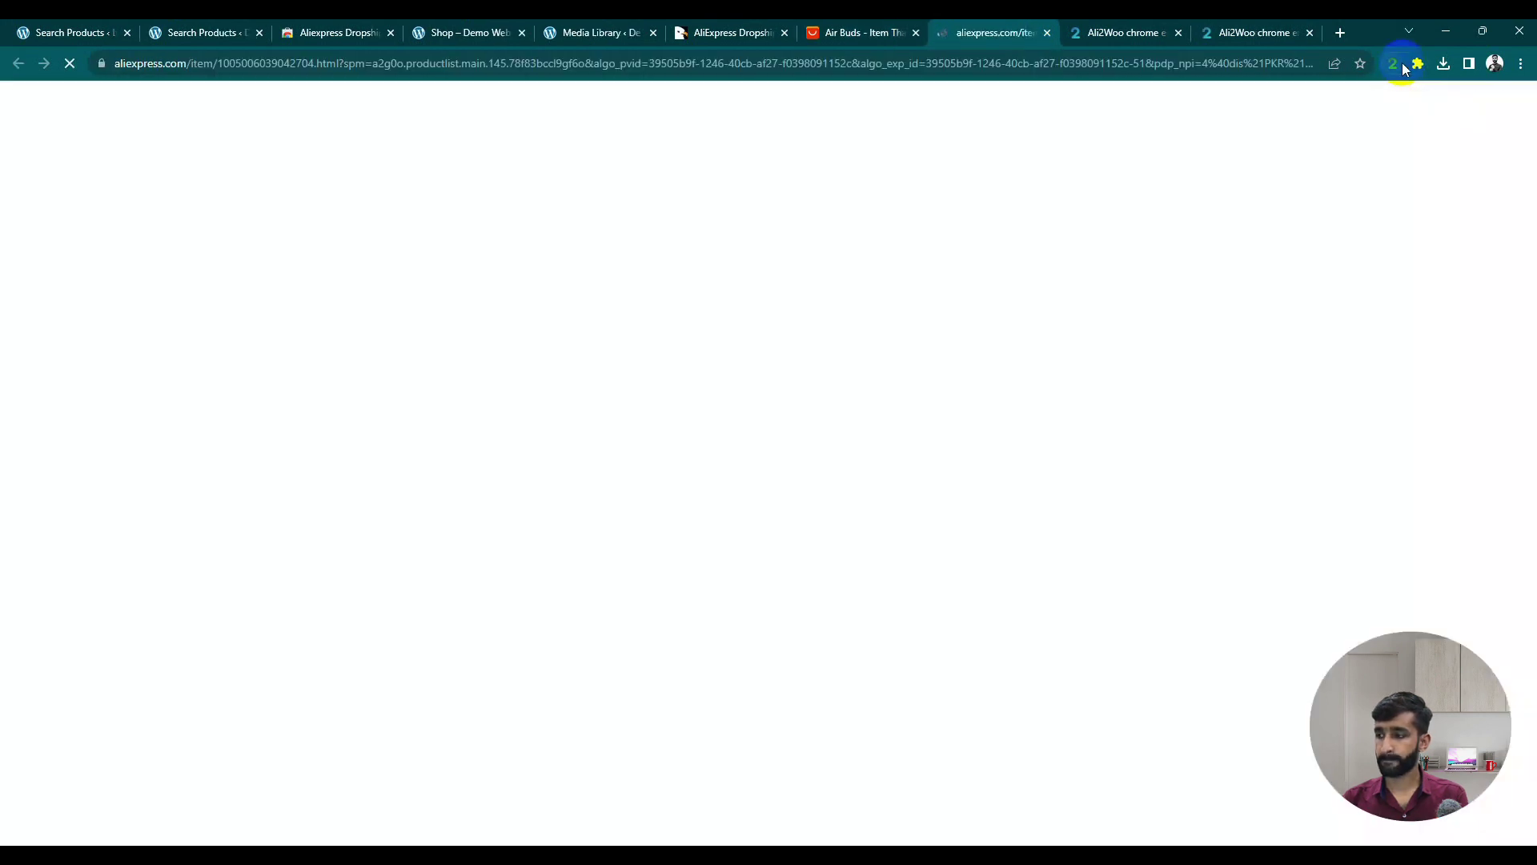
pyautogui.click(1393, 64)
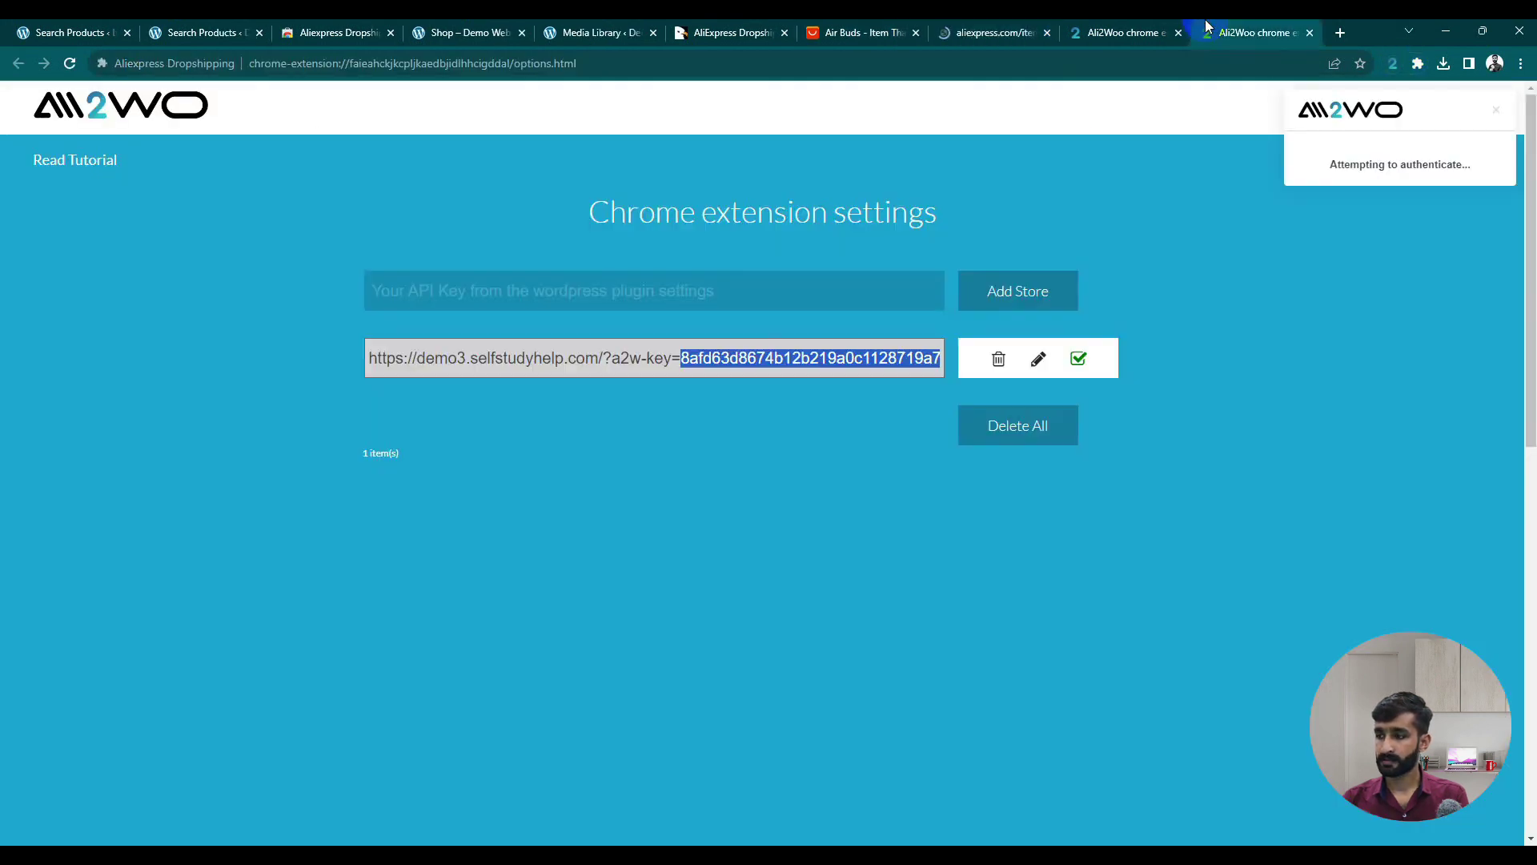
pyautogui.moveTo(1330, 164); pyautogui.dragTo(1472, 165)
pyautogui.click(1035, 27)
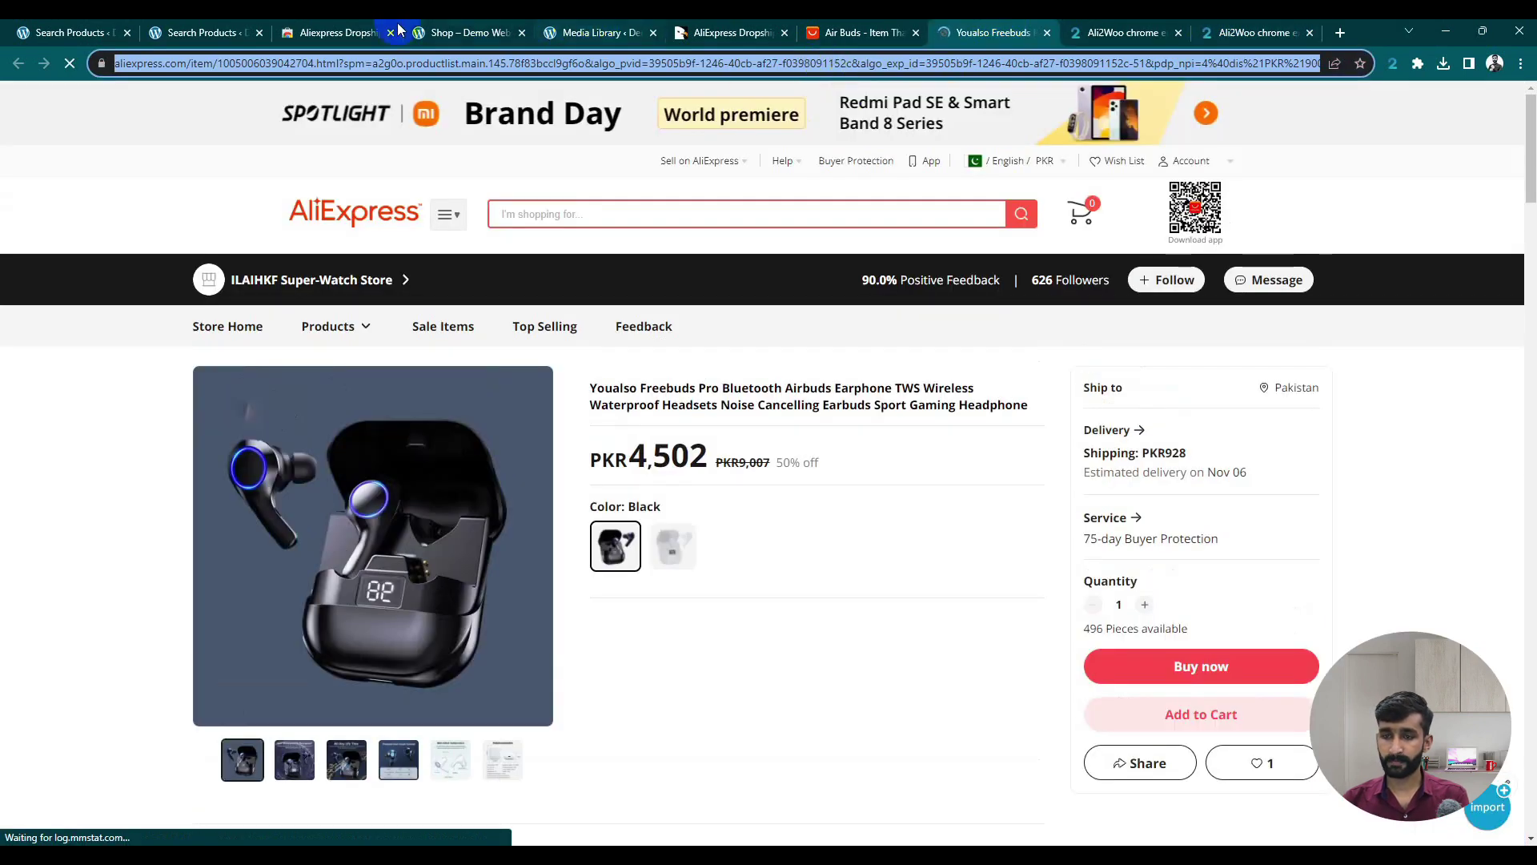
# - Paste the copied AliExpress product URL into the AliNext import dialog and import the product
pyautogui.click(210, 32)
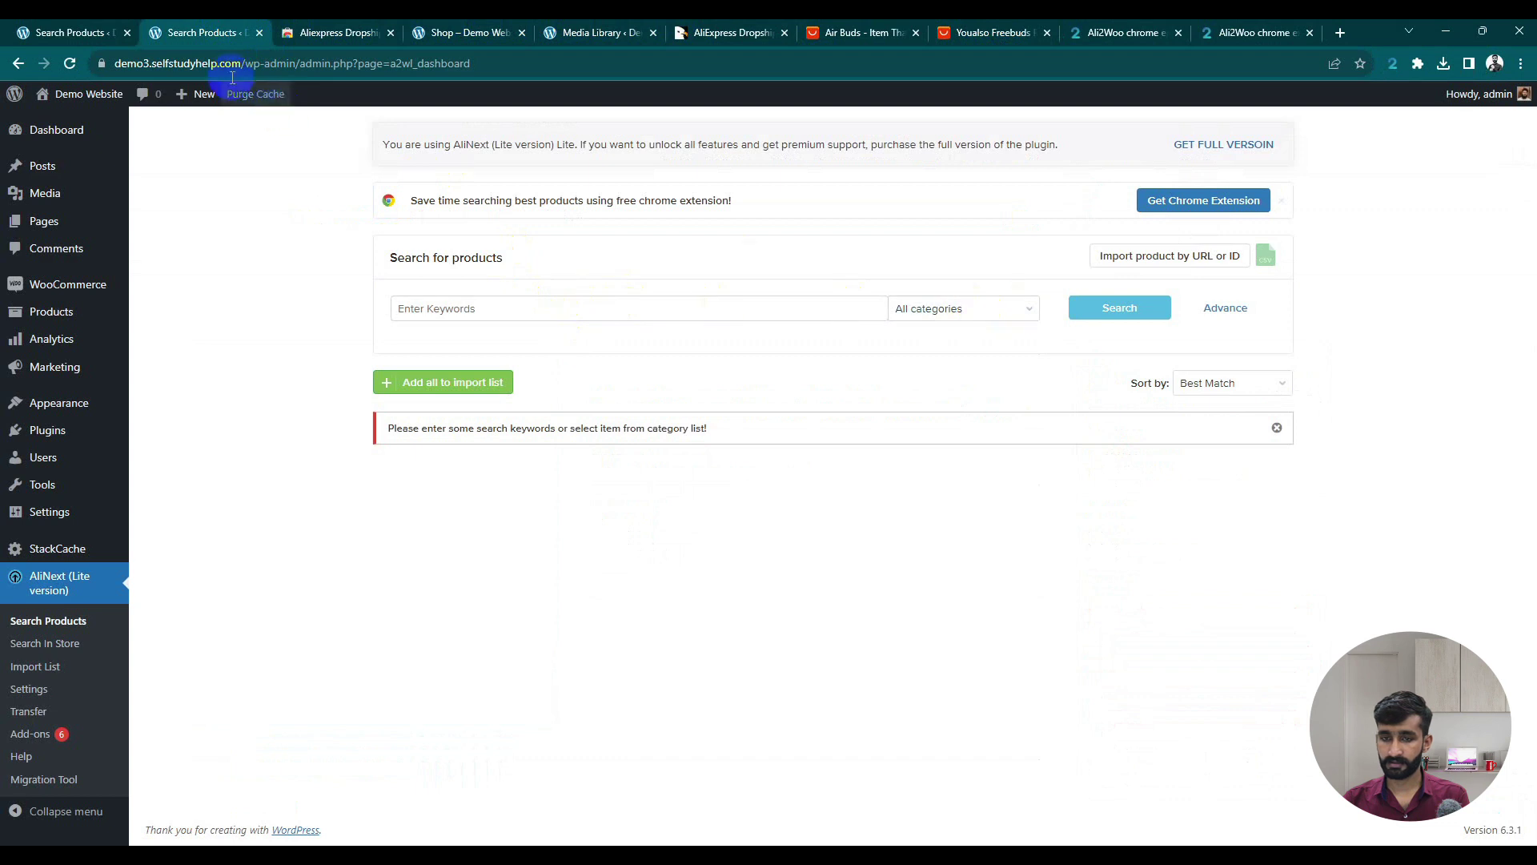
pyautogui.click(68, 32)
pyautogui.hotkey('ctrl', 'v')
pyautogui.click(936, 565)
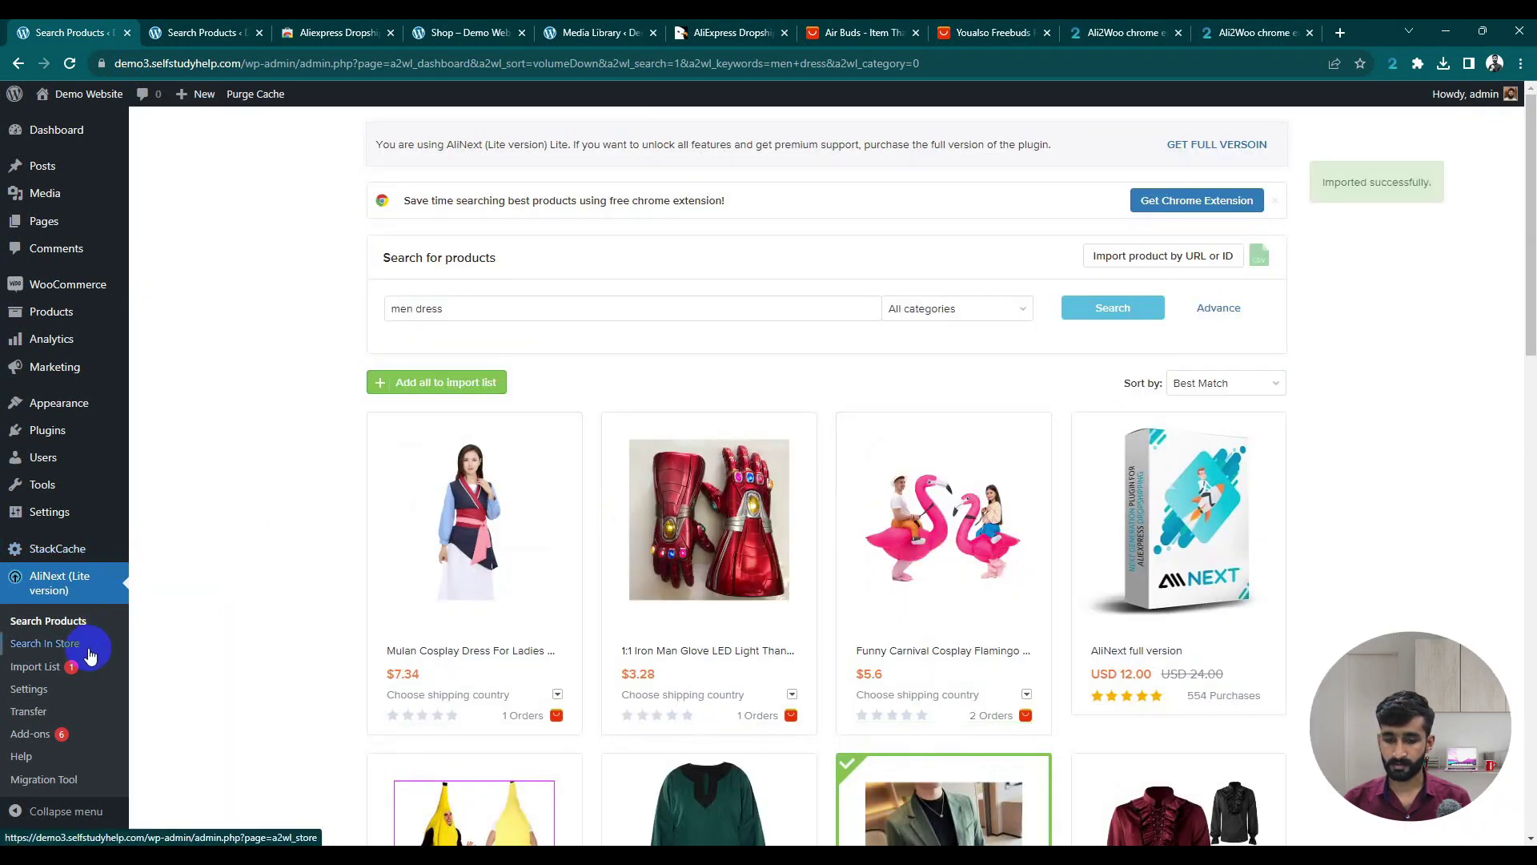
# - Open the import list and review the suede blazer and Youalso Freebuds entries
pyautogui.click(36, 667)
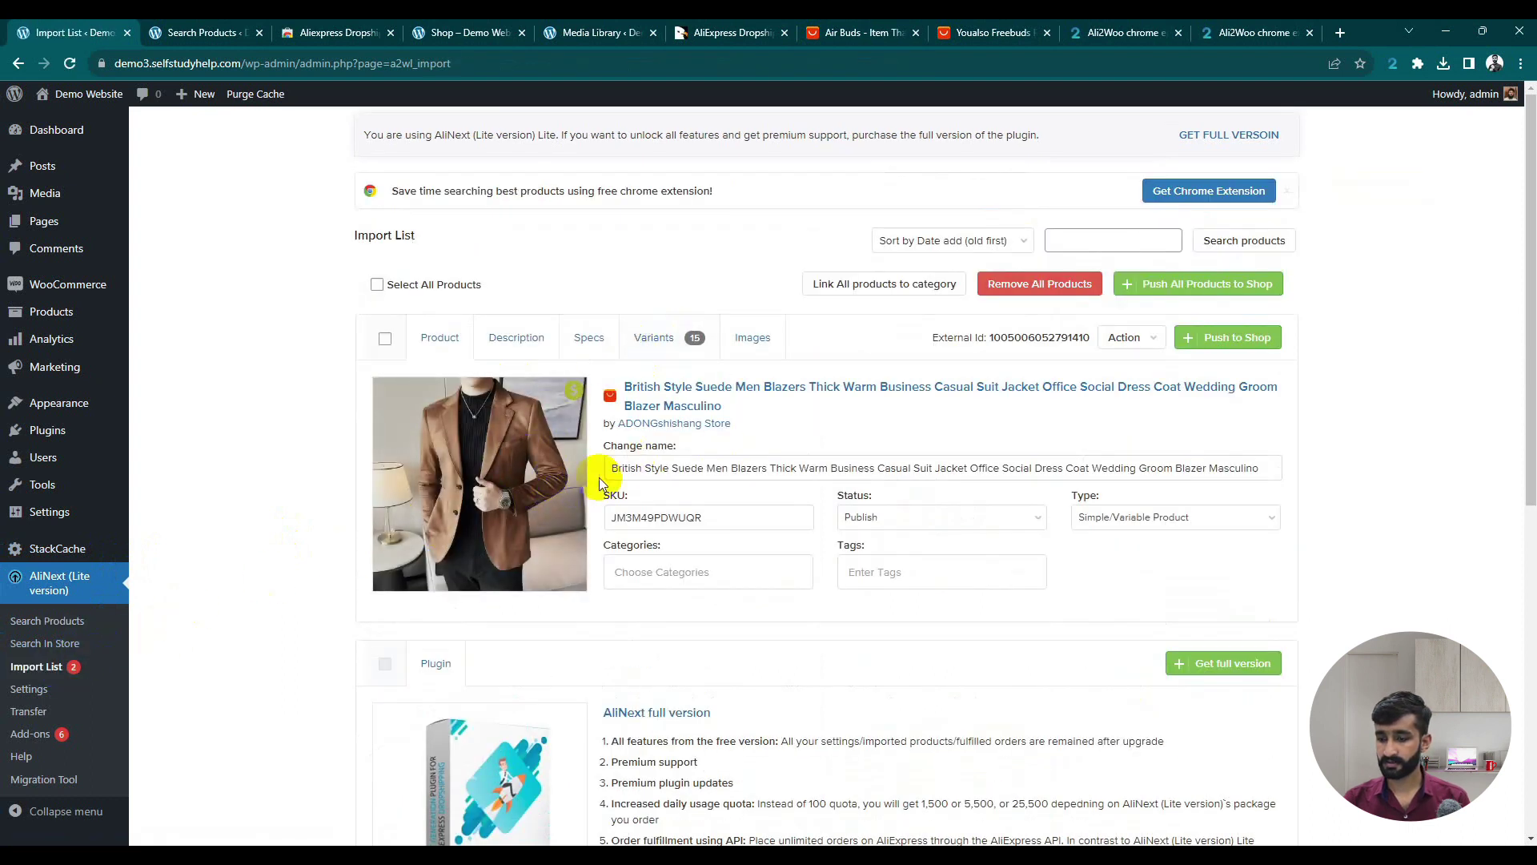
pyautogui.scroll(-8, 550, 418)
pyautogui.click(513, 652)
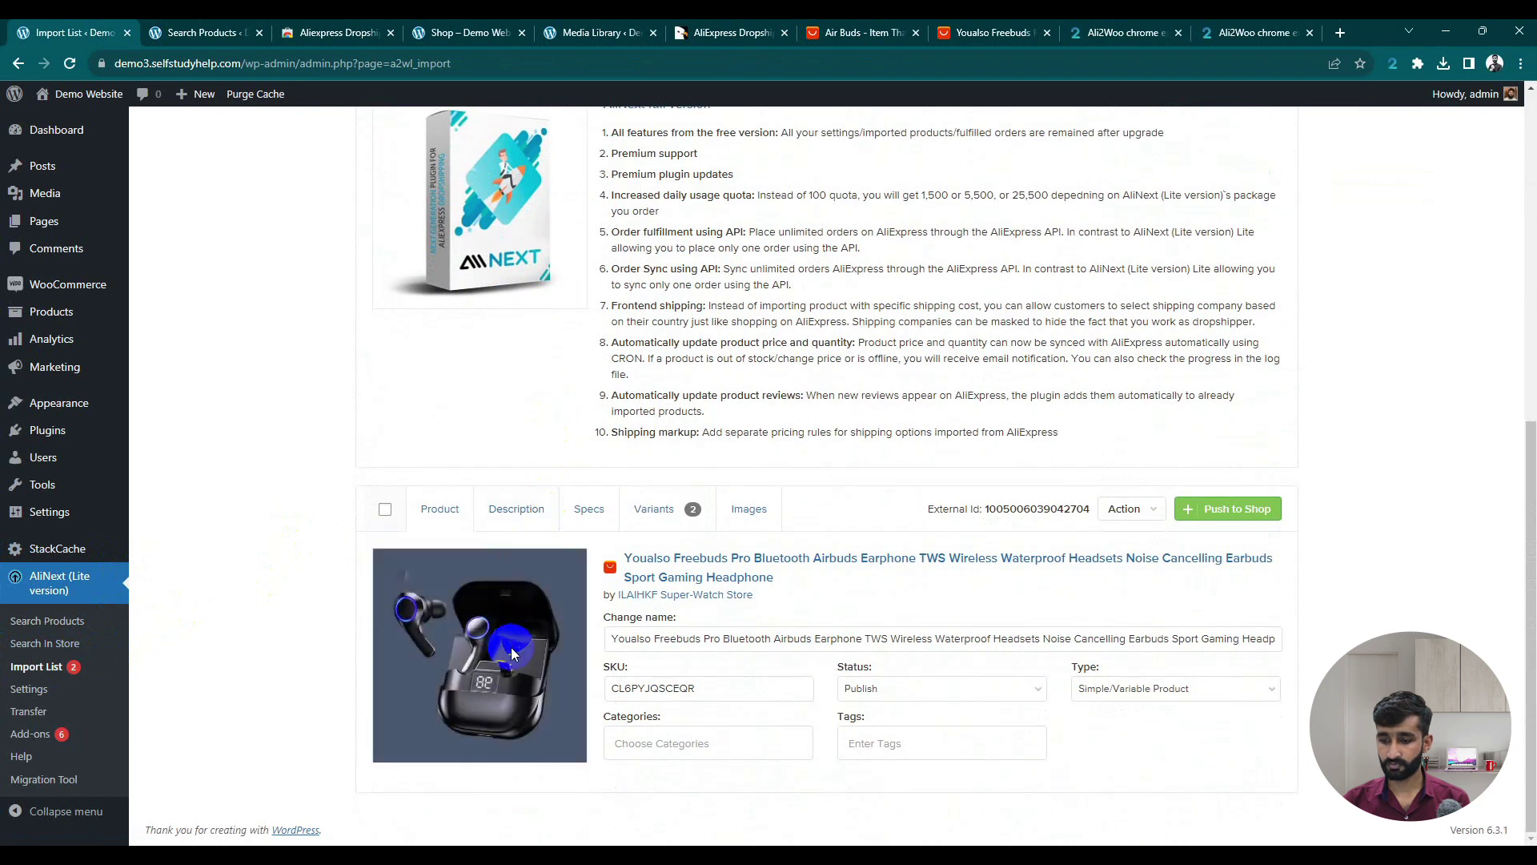
pyautogui.scroll(6, 680, 584)
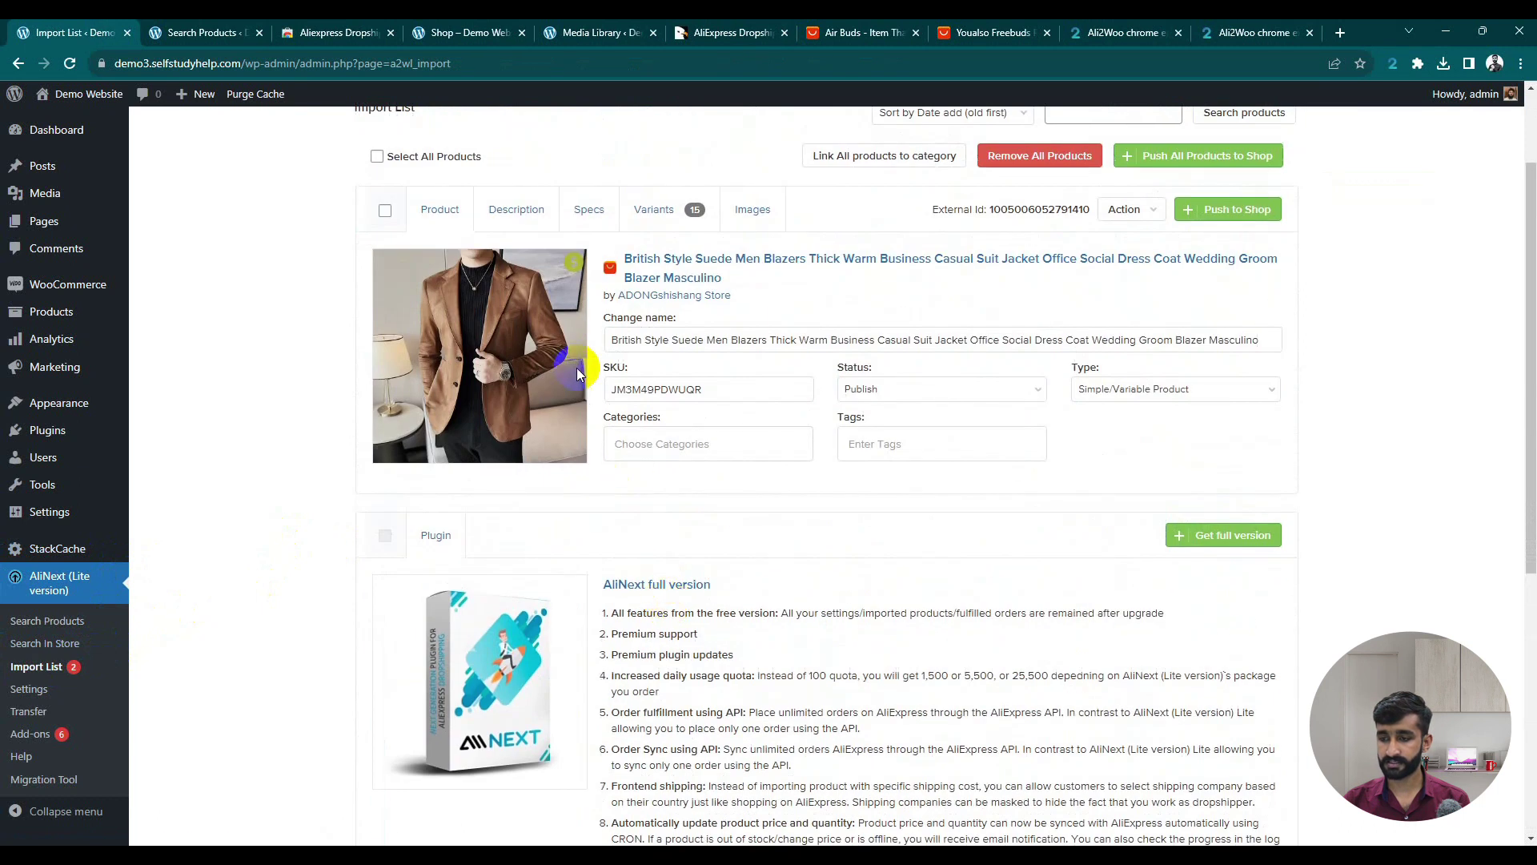
# - Select all products in the import list, push them all to the shop and confirm
pyautogui.scroll(2, 689, 352)
pyautogui.click(375, 287)
pyautogui.click(1177, 284)
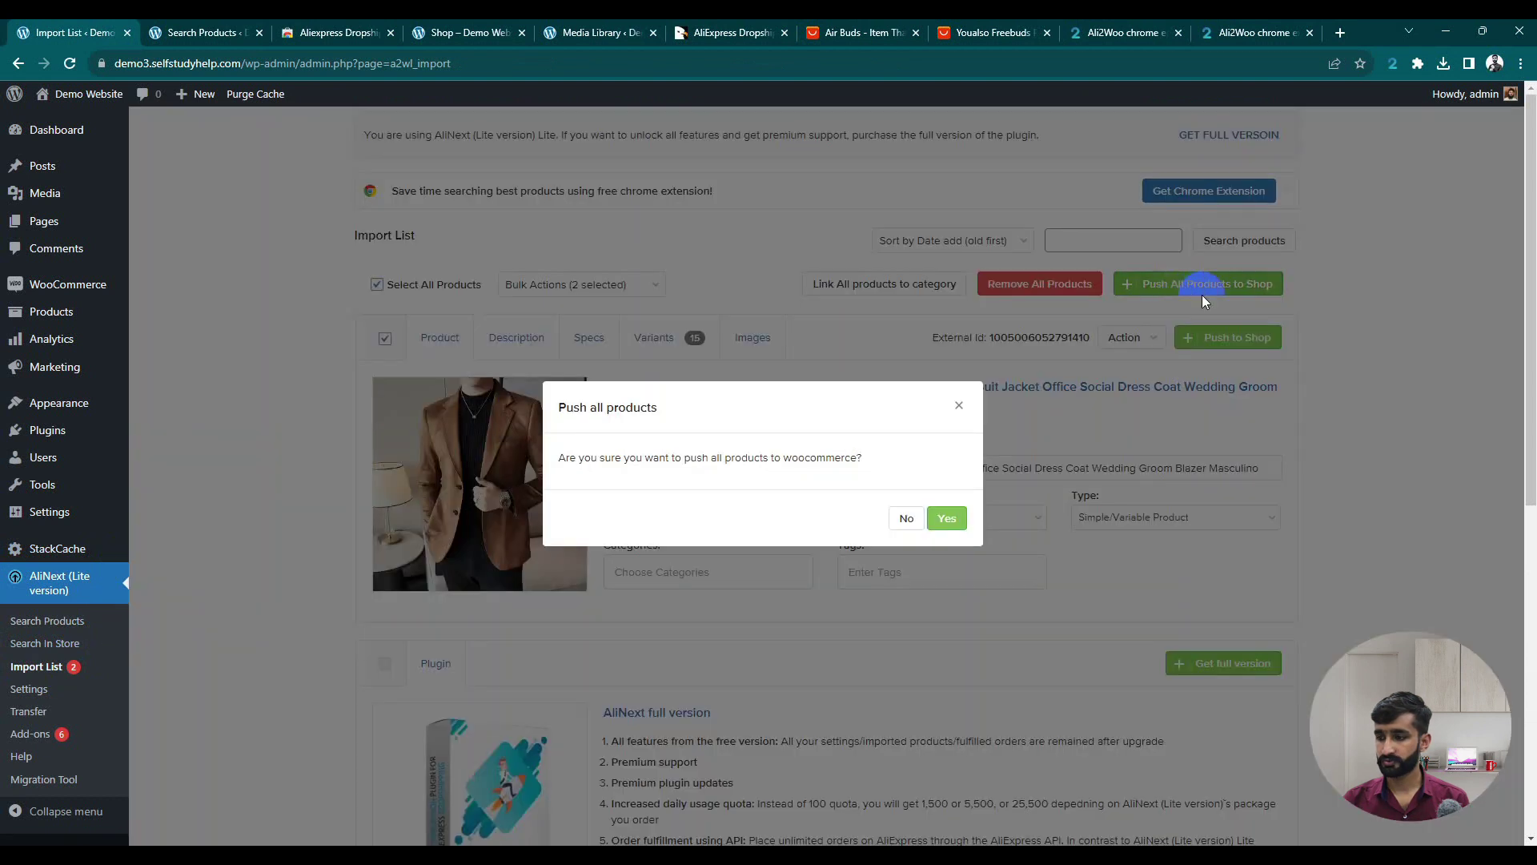
pyautogui.click(946, 519)
pyautogui.click(1175, 286)
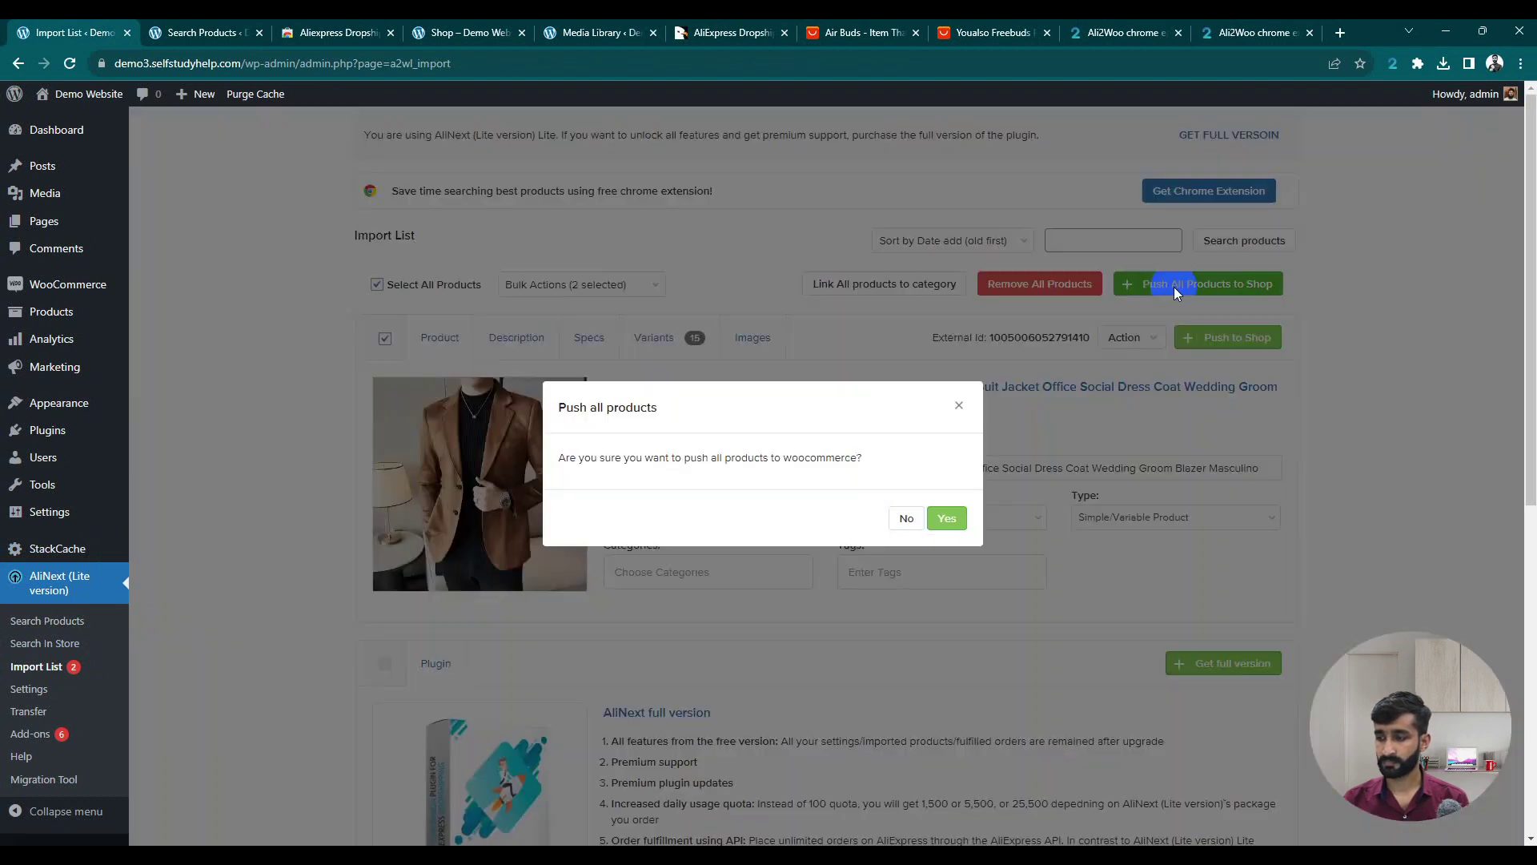
pyautogui.click(952, 519)
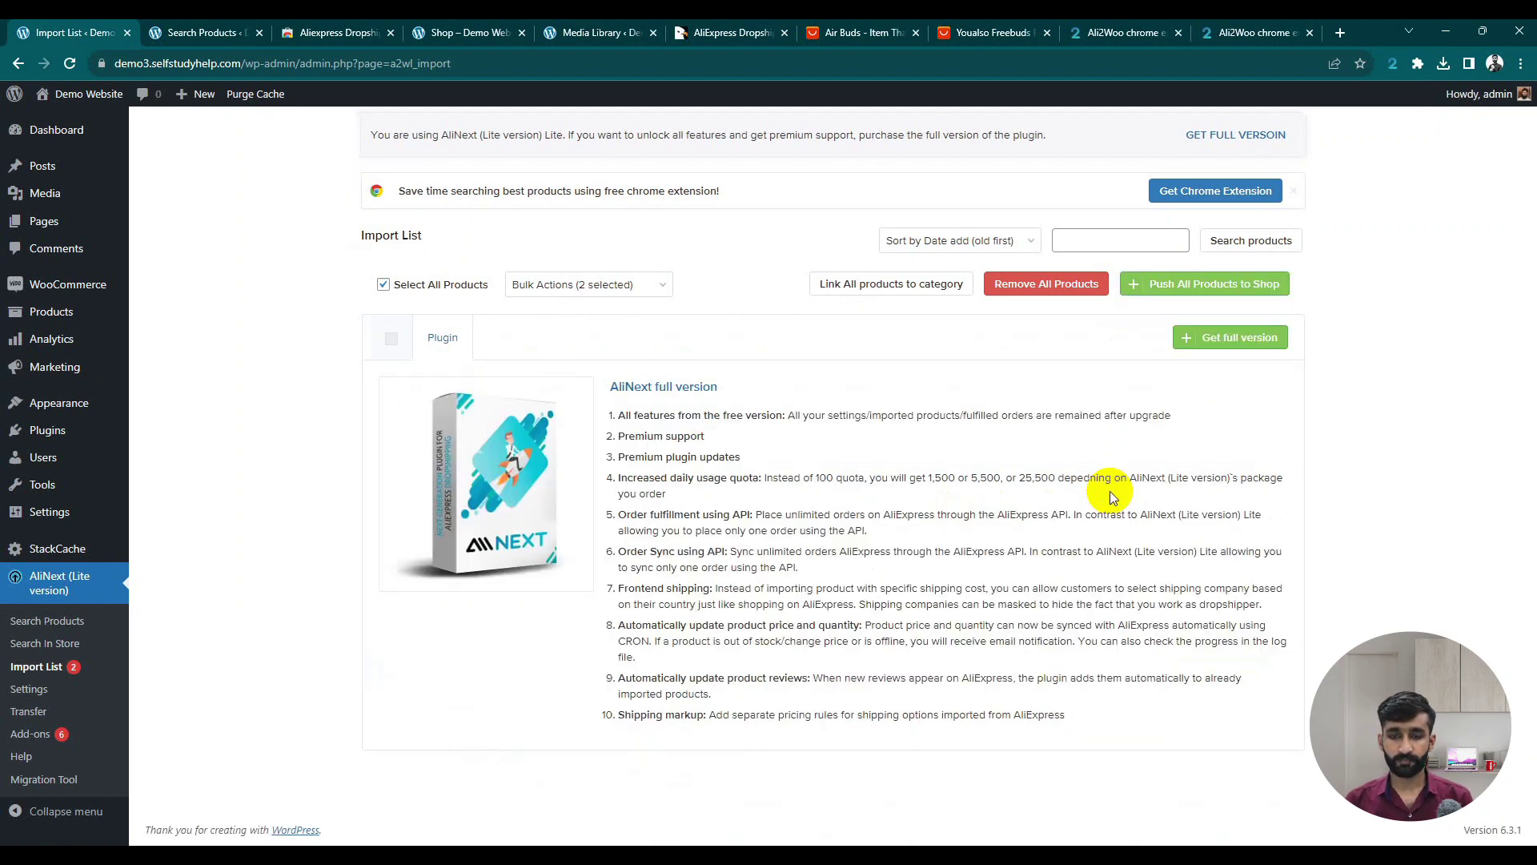
# - View the WooCommerce product list and switch to the CodeCanyon page of the AliExpress Dropshipping Business plugin
pyautogui.click(104, 315)
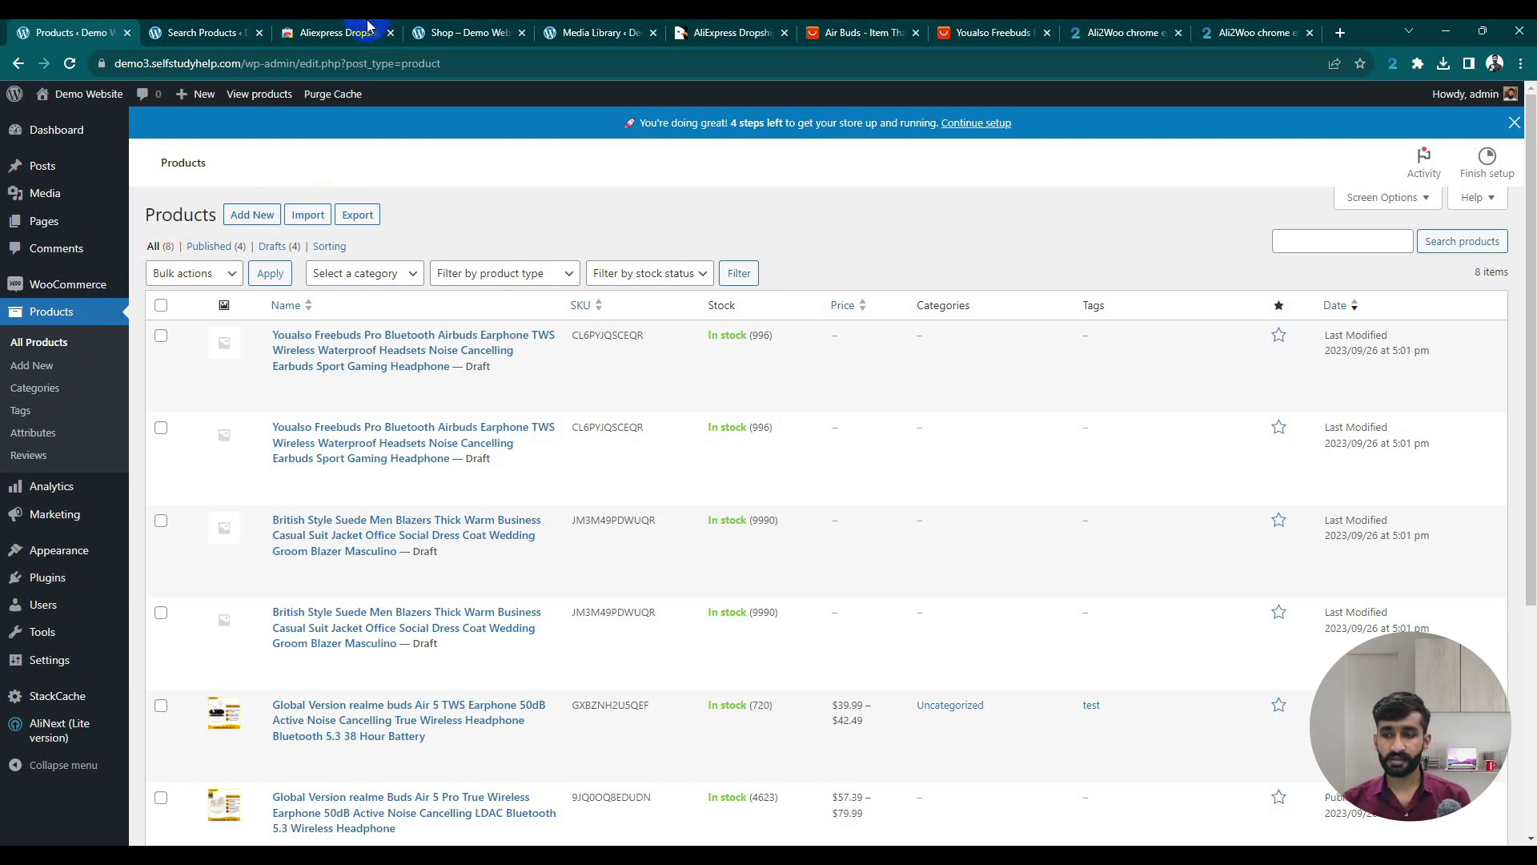
pyautogui.click(735, 32)
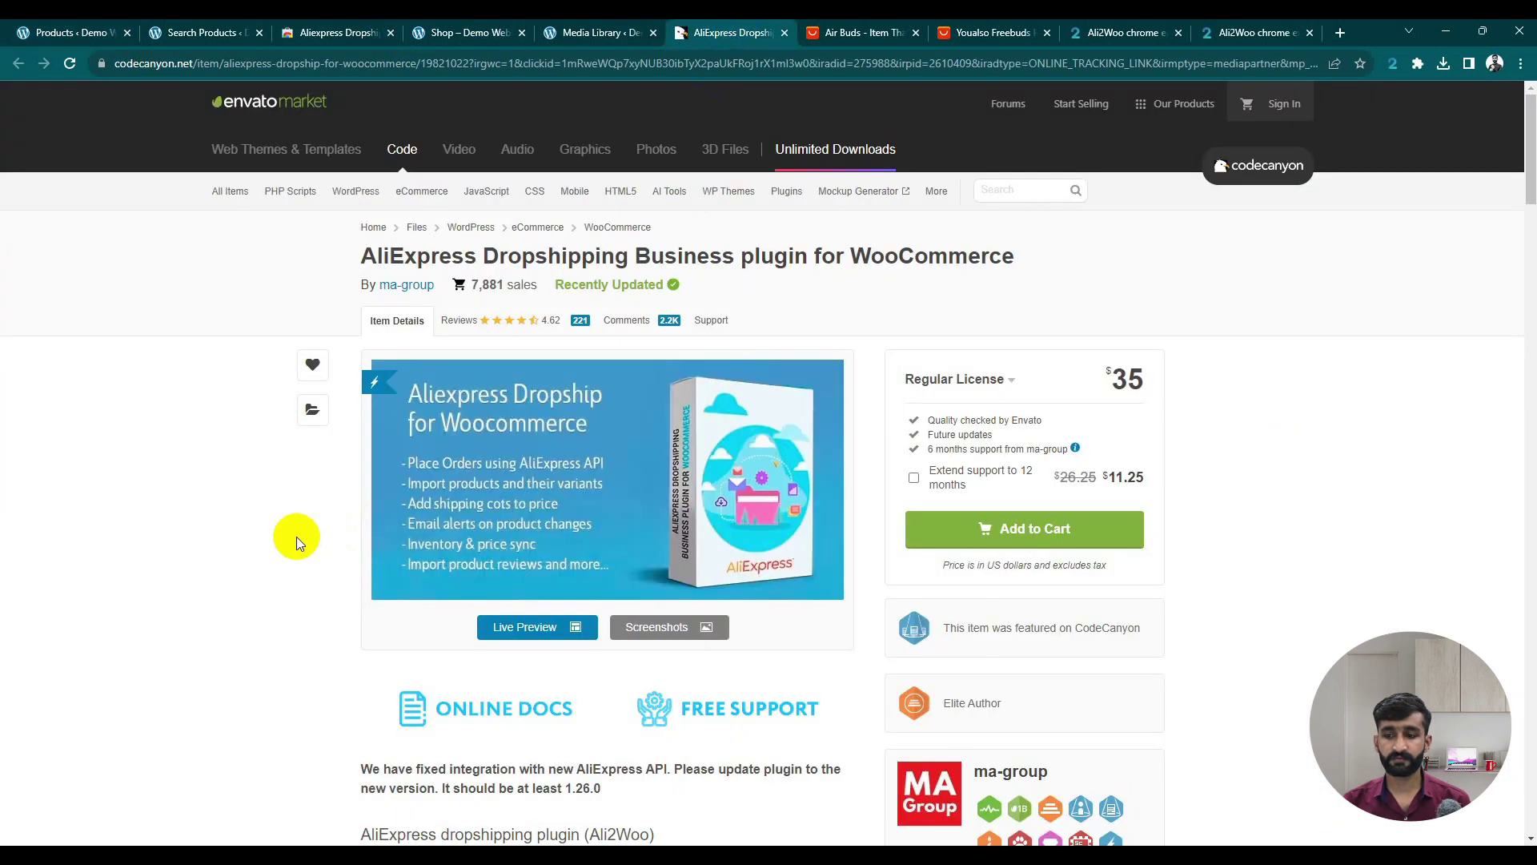